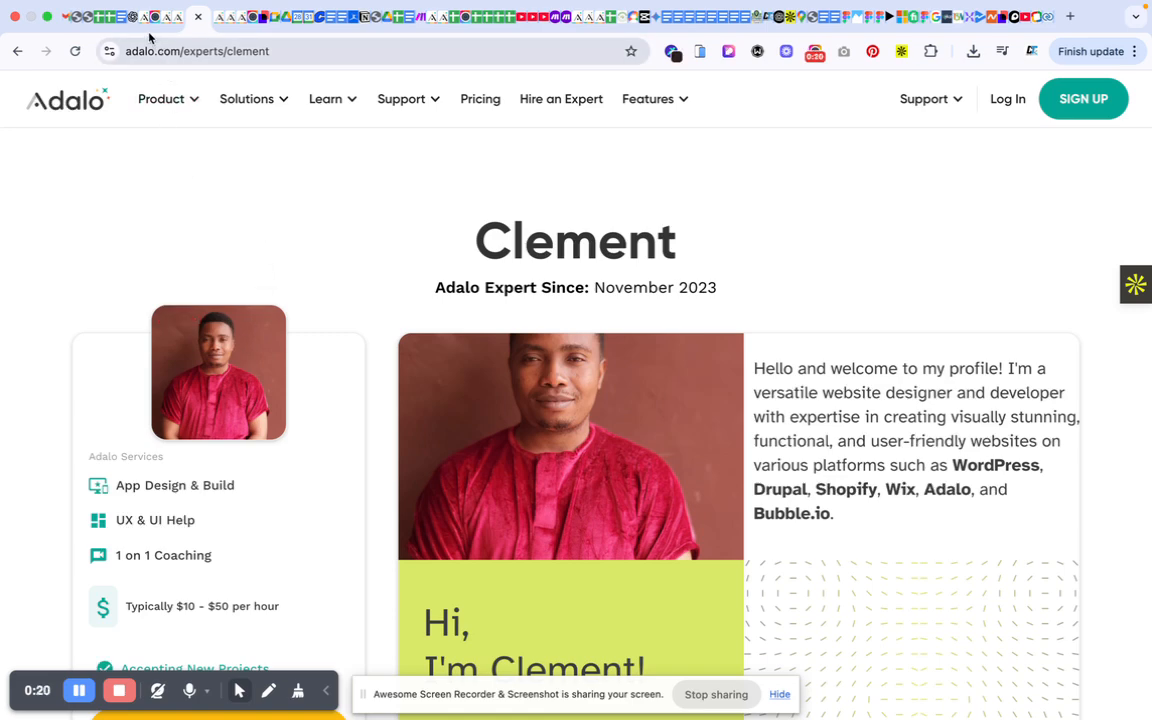
Open the ClemxyTech Agency Adalo Class document and review the key areas under Building With Adalo
left_click(119, 22)
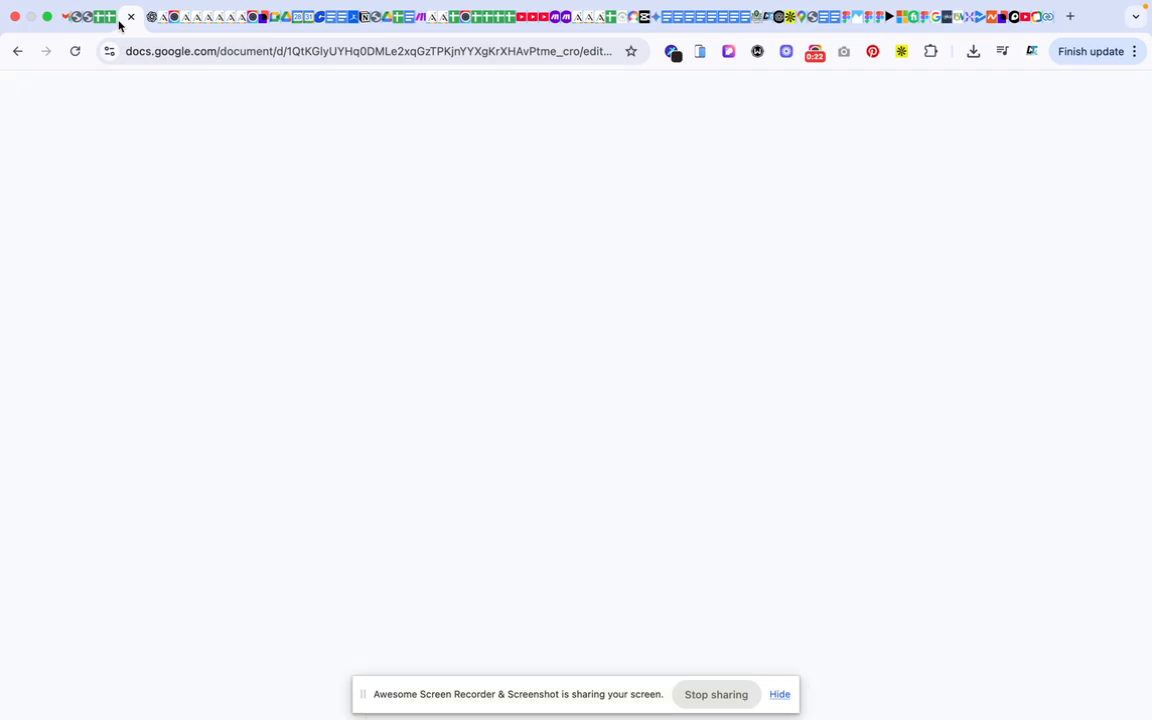
scroll(297, 324, "up", 5)
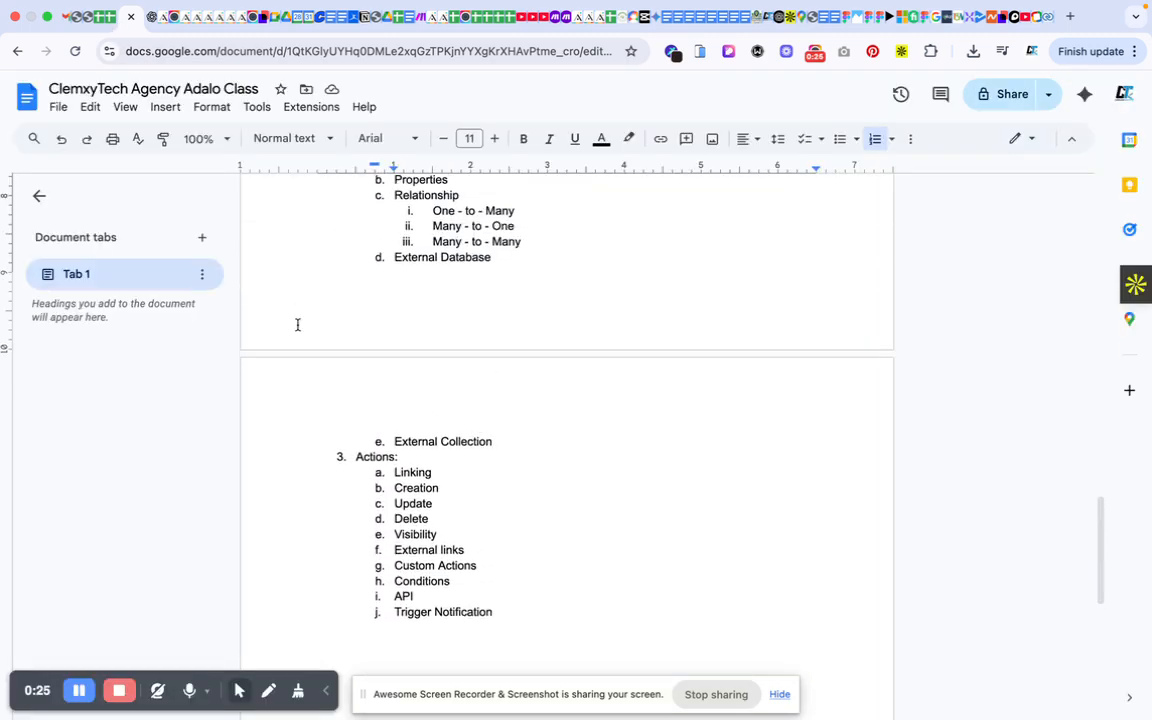
scroll(297, 324, "down", 1)
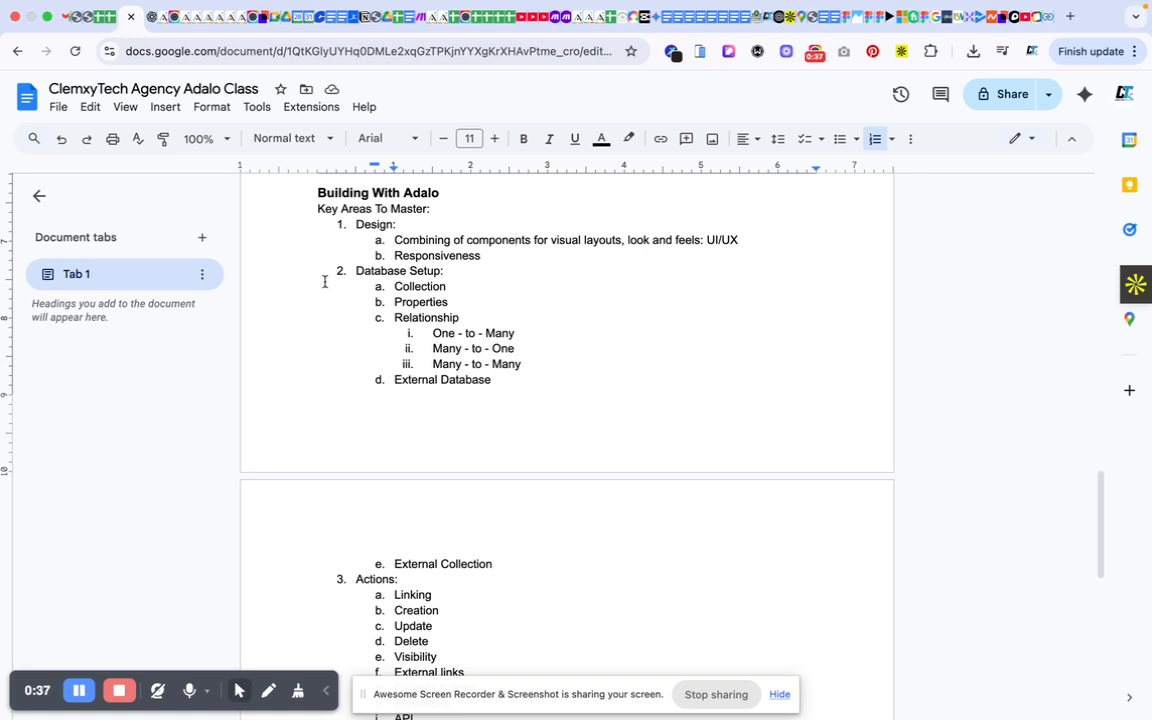
left_click(532, 685)
left_click_drag(566, 689, 842, 657)
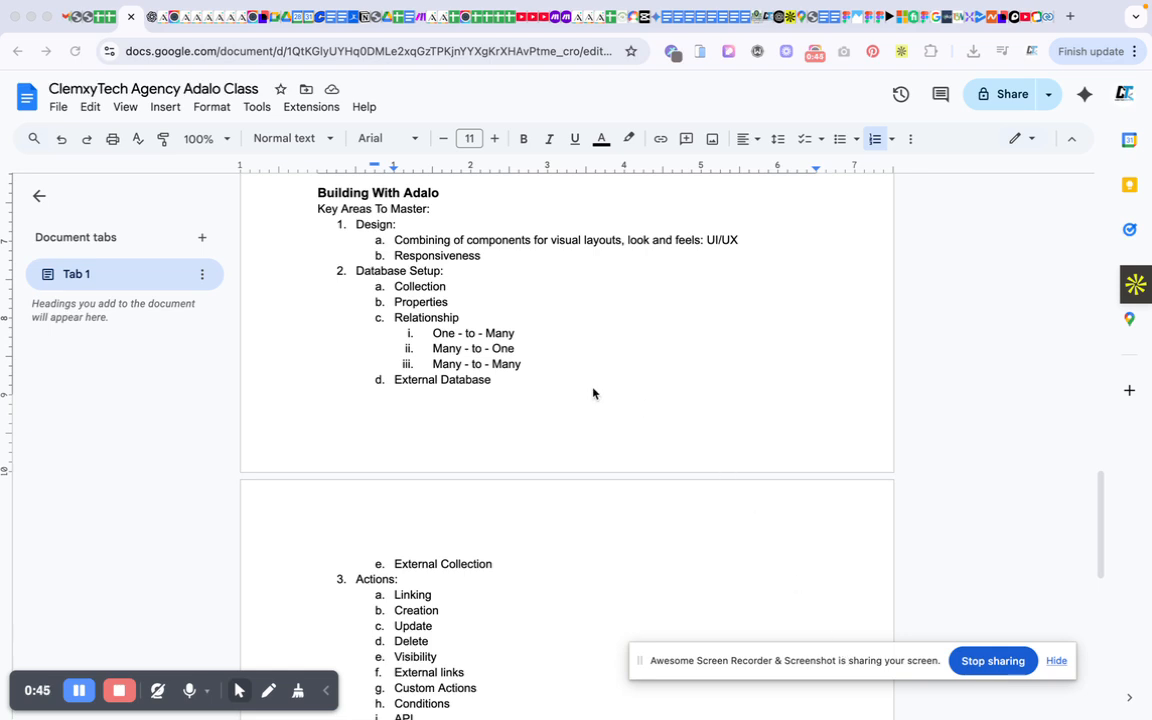
left_click(570, 370)
scroll(542, 337, "up", 1)
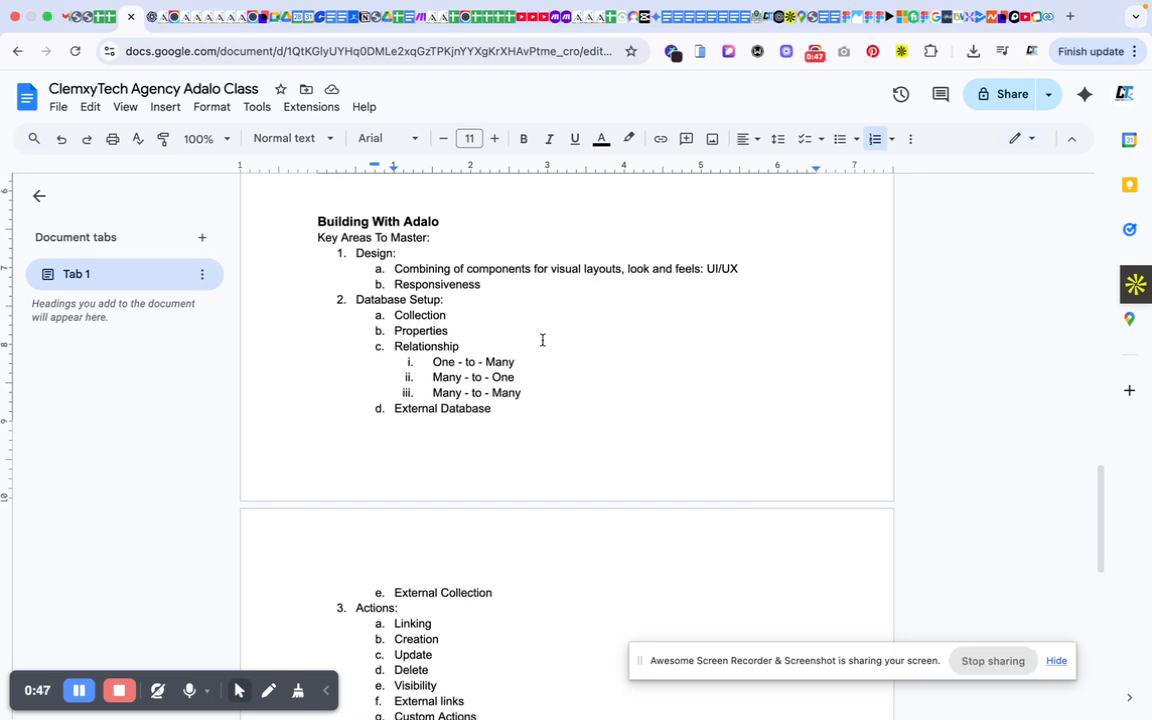
scroll(495, 327, "up", 1)
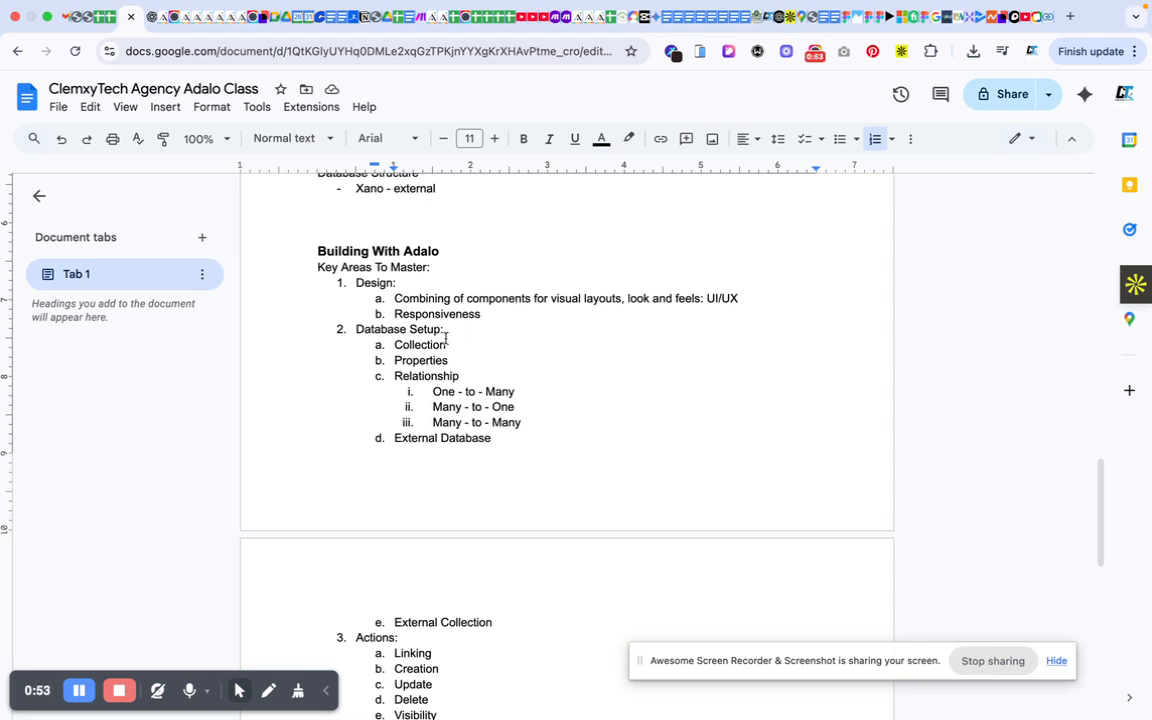
scroll(446, 338, "down", 3)
scroll(446, 338, "up", 6)
scroll(446, 338, "down", 3)
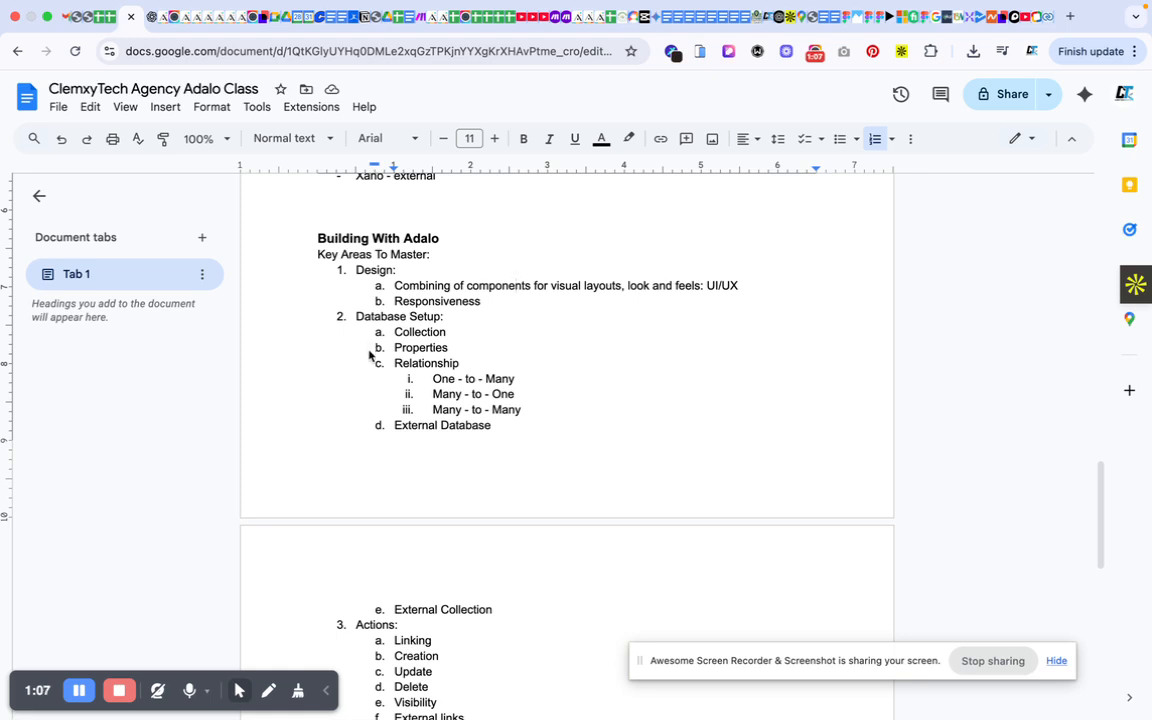
scroll(370, 390, "down", 1)
scroll(369, 389, "up", 1)
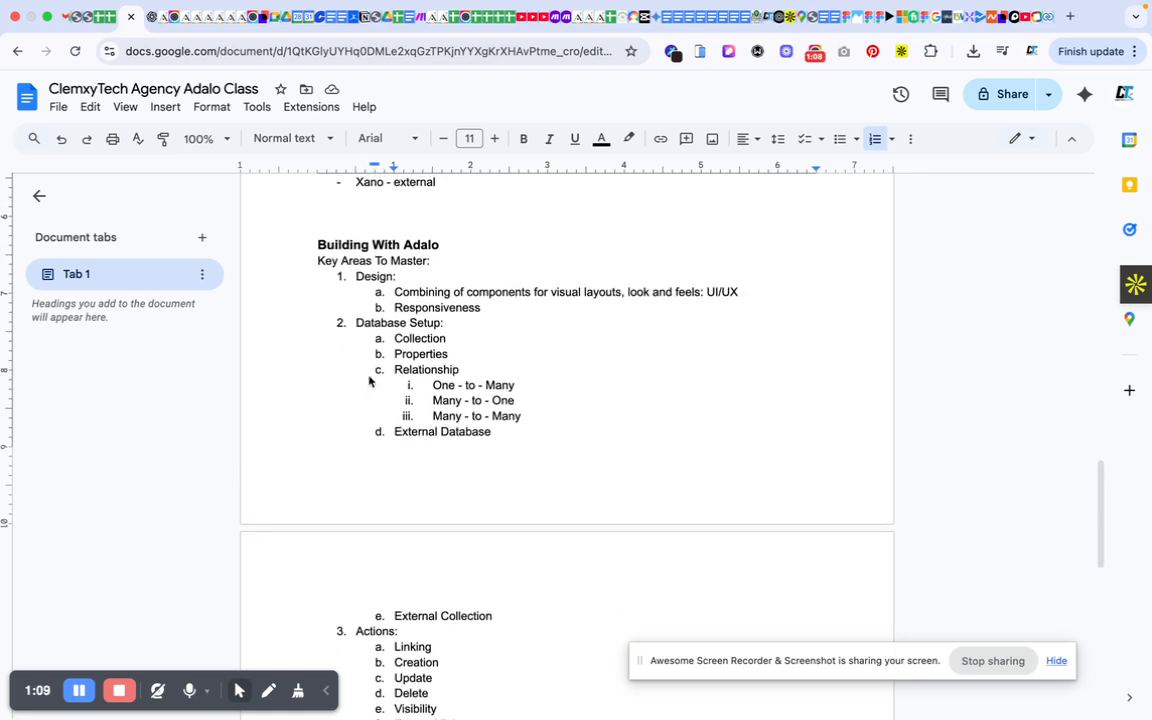
scroll(369, 370, "up", 2)
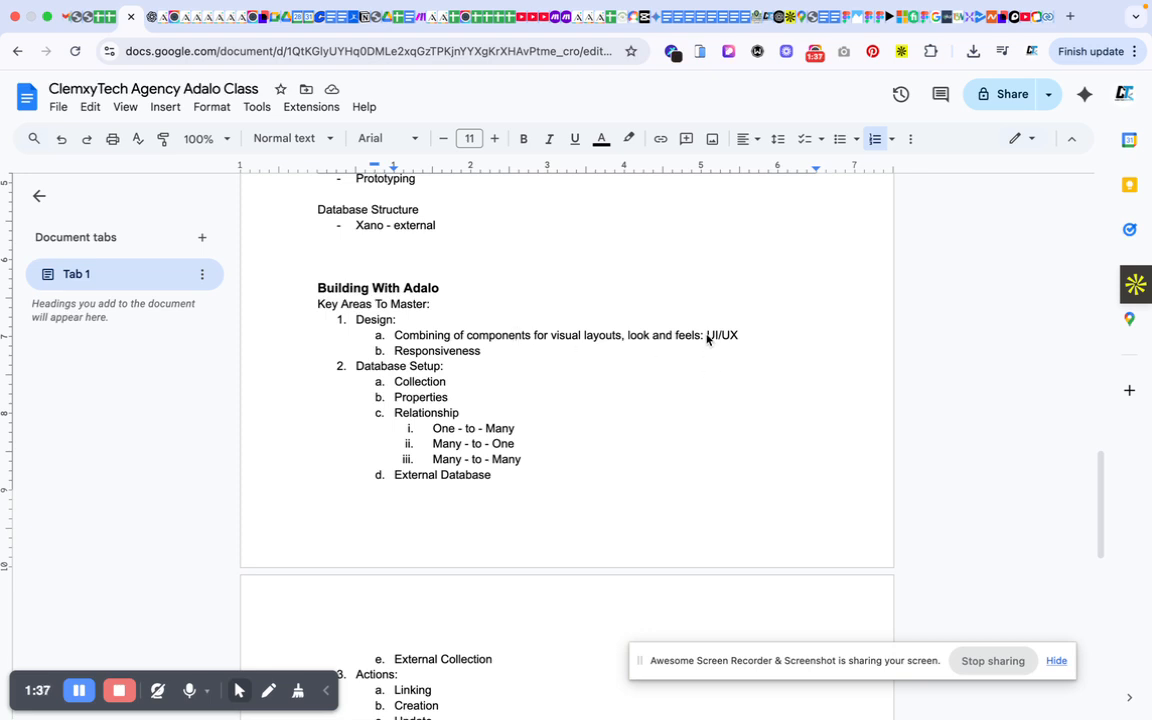
Go through the Design items on UI/UX and responsiveness, and the Database Setup items on collections, properties and relationships
left_click_drag(706, 338, 741, 337)
left_click(739, 337)
left_click(463, 349)
scroll(431, 400, "down", 1)
scroll(435, 372, "down", 4)
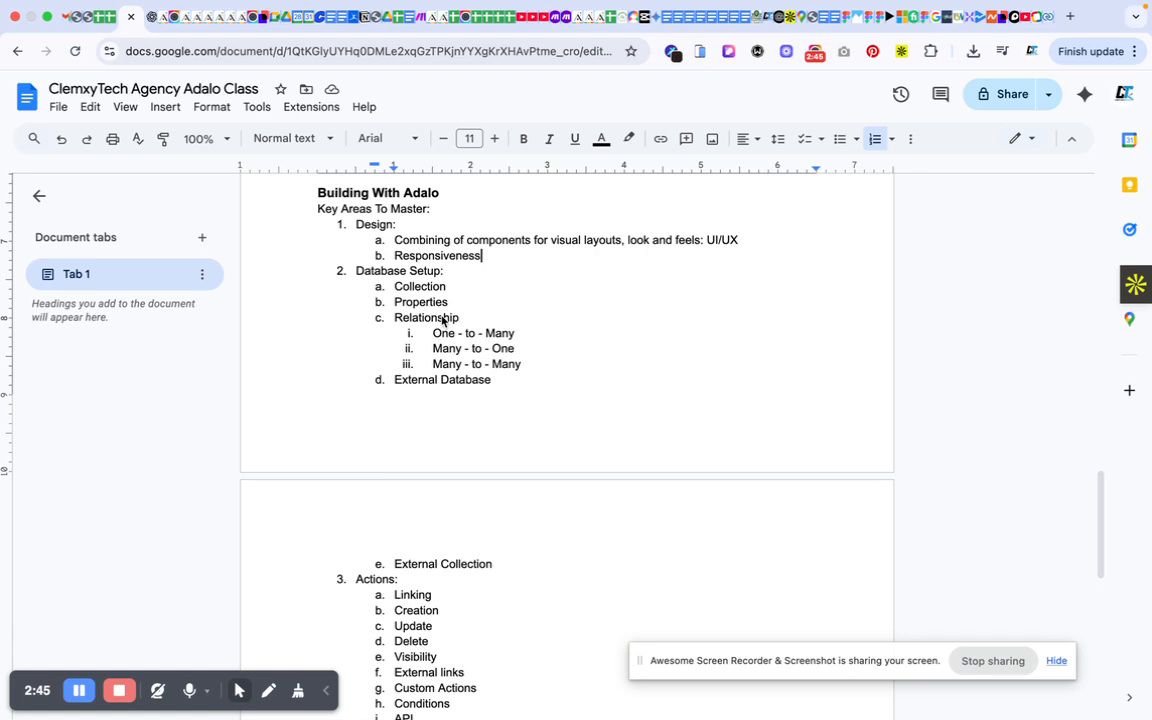
scroll(442, 320, "up", 1)
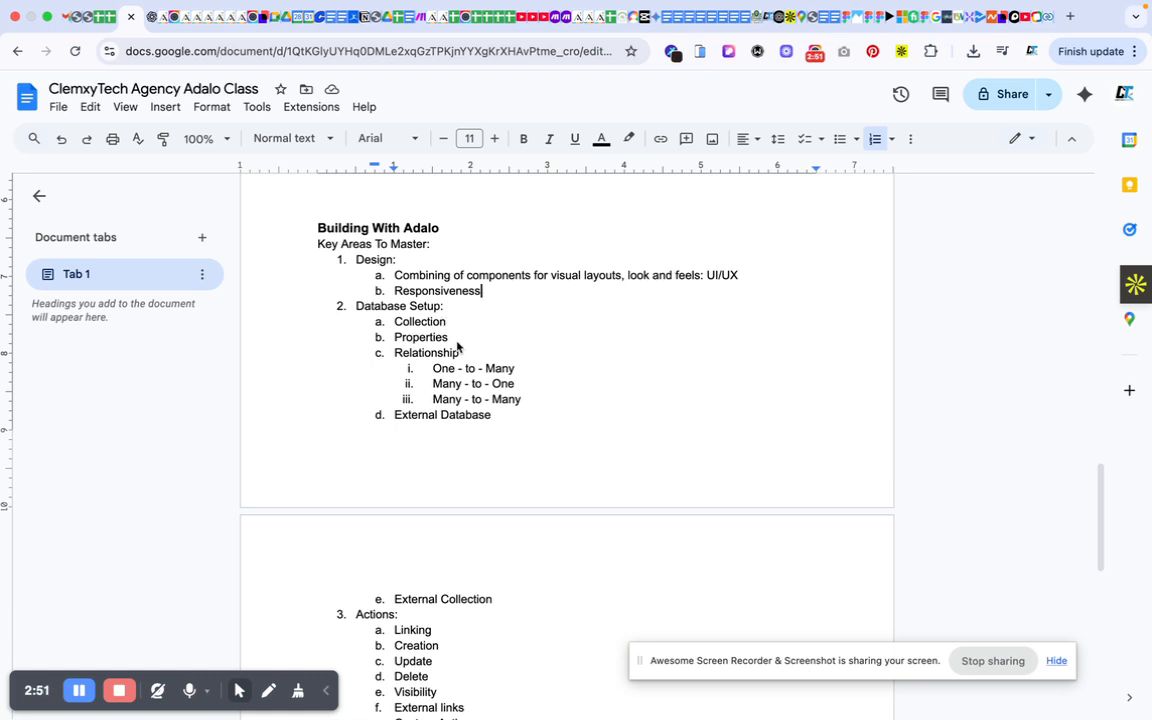
scroll(457, 347, "down", 1)
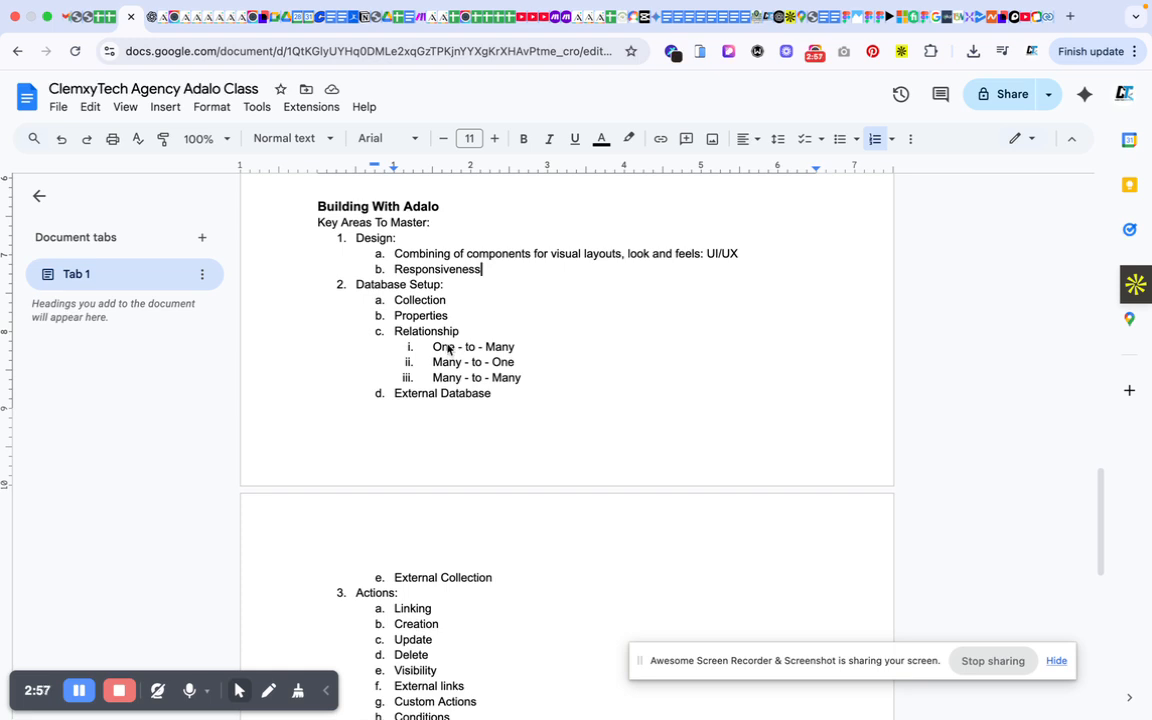
scroll(427, 333, "down", 1)
scroll(427, 333, "up", 1)
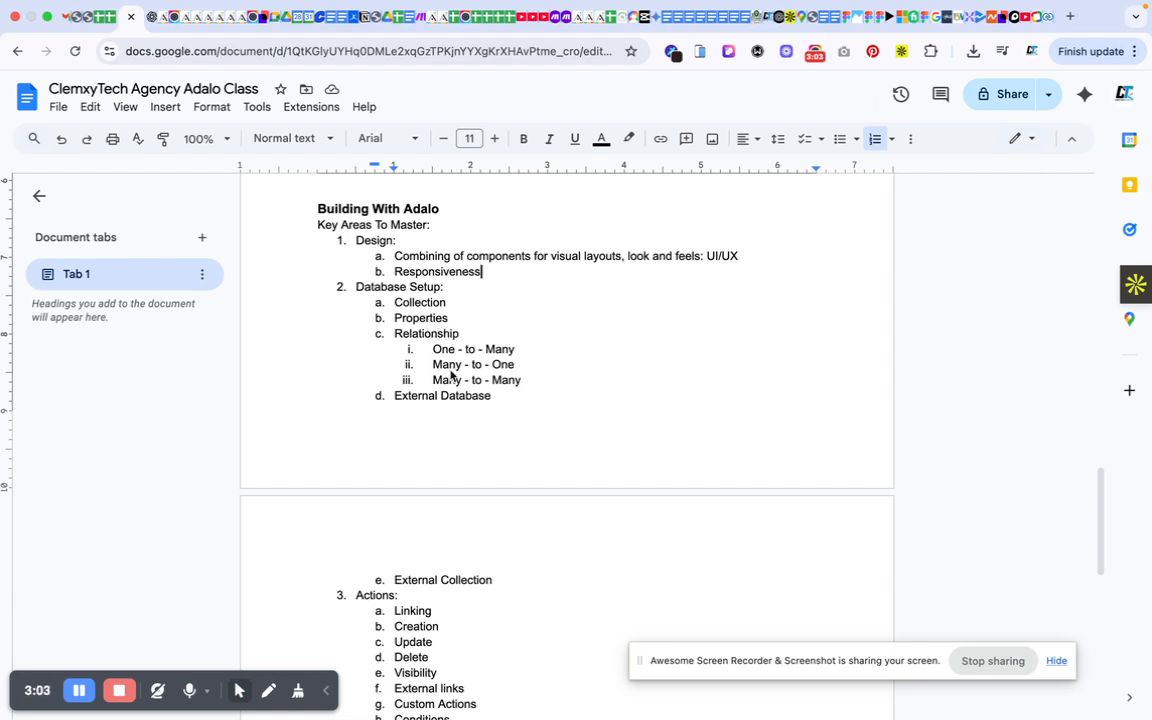
scroll(452, 376, "down", 3)
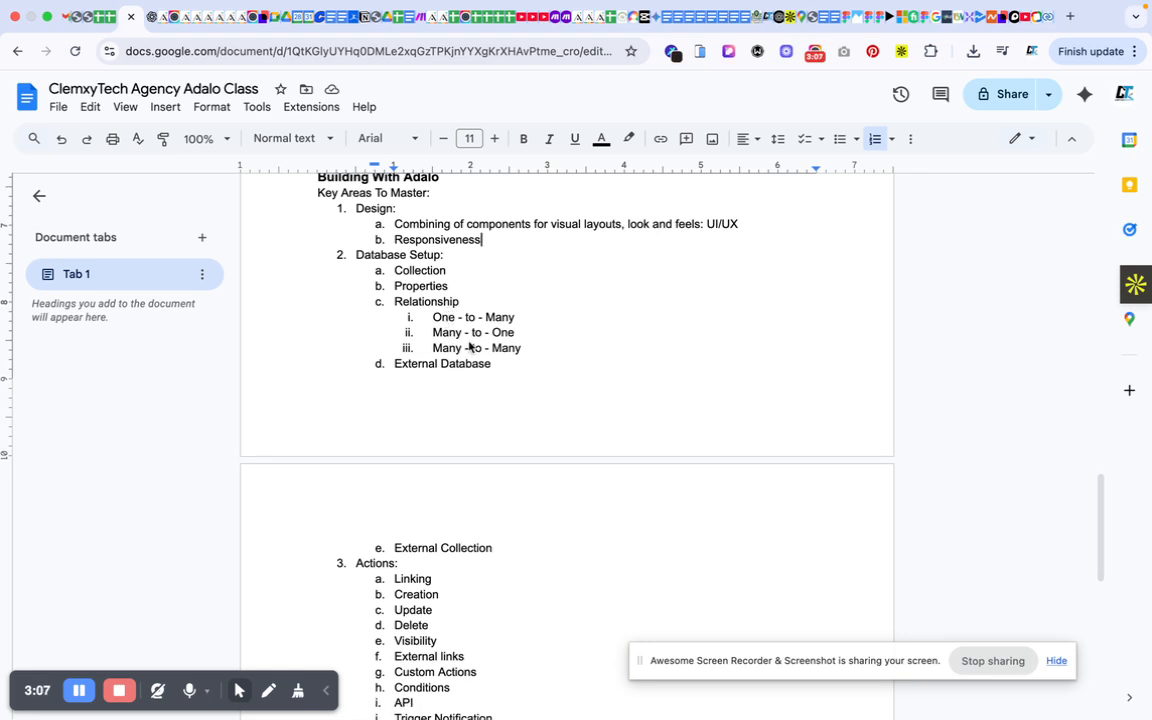
scroll(470, 346, "up", 1)
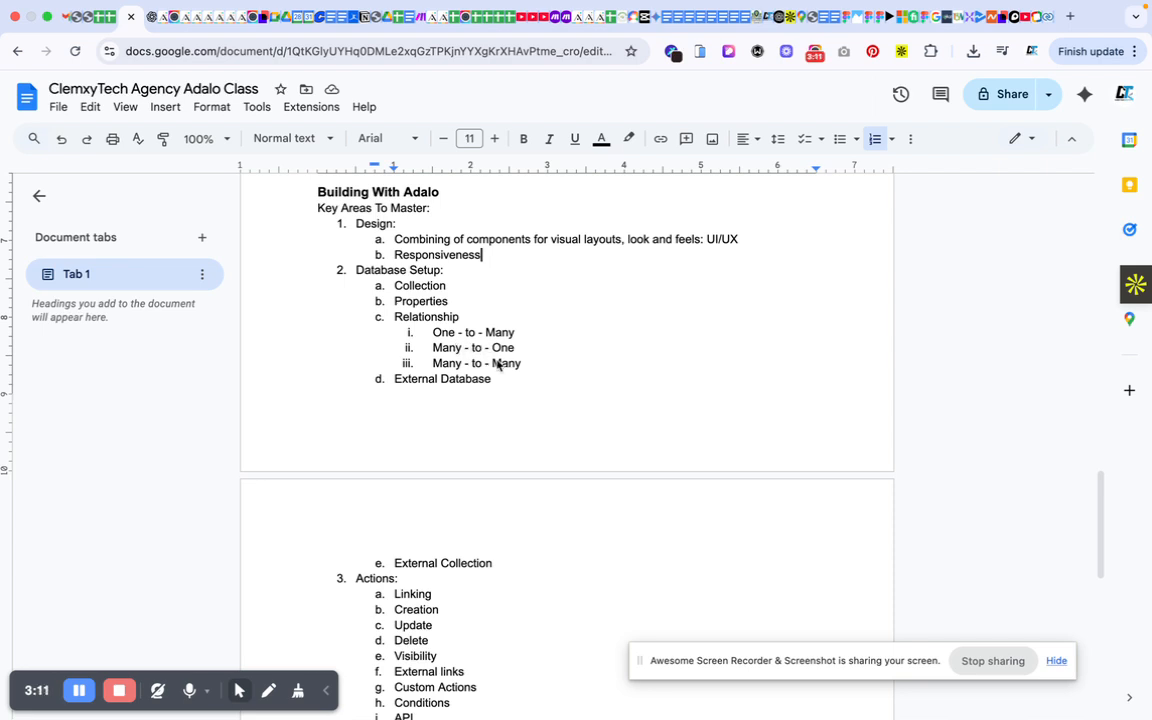
scroll(480, 400, "down", 3)
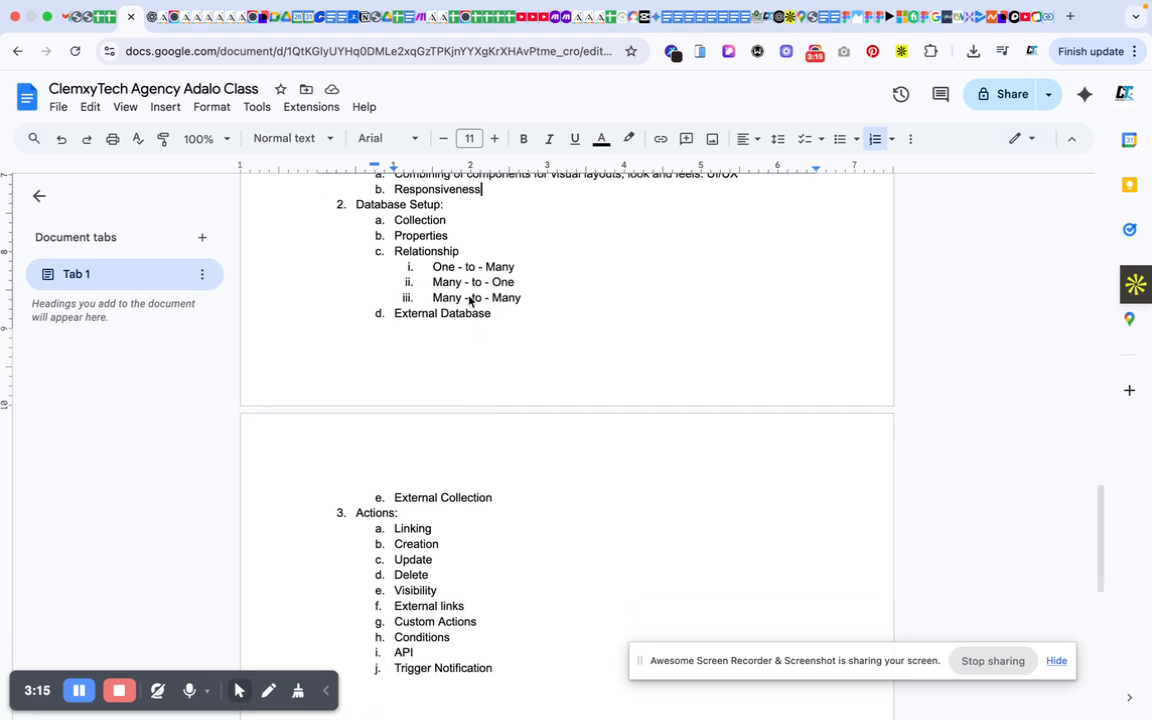
scroll(470, 299, "up", 1)
scroll(469, 299, "down", 1)
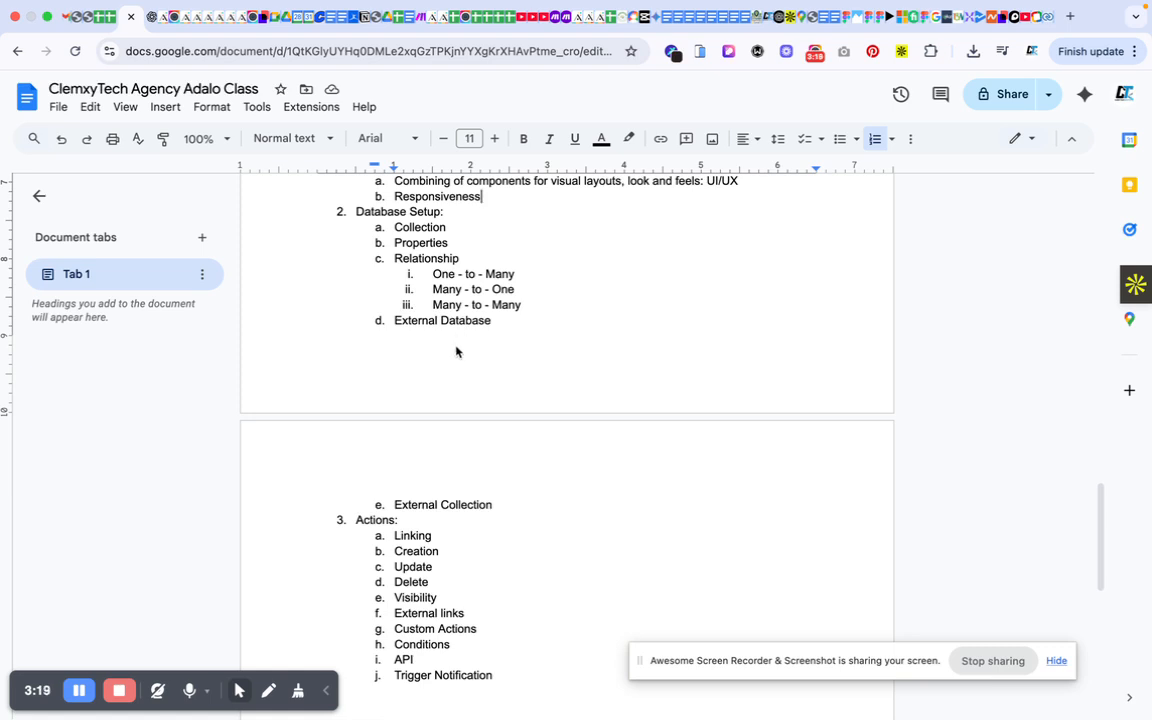
Read through the external database and collection items and the Actions list, from Linking to Trigger Notification
scroll(456, 350, "down", 2)
scroll(458, 337, "up", 1)
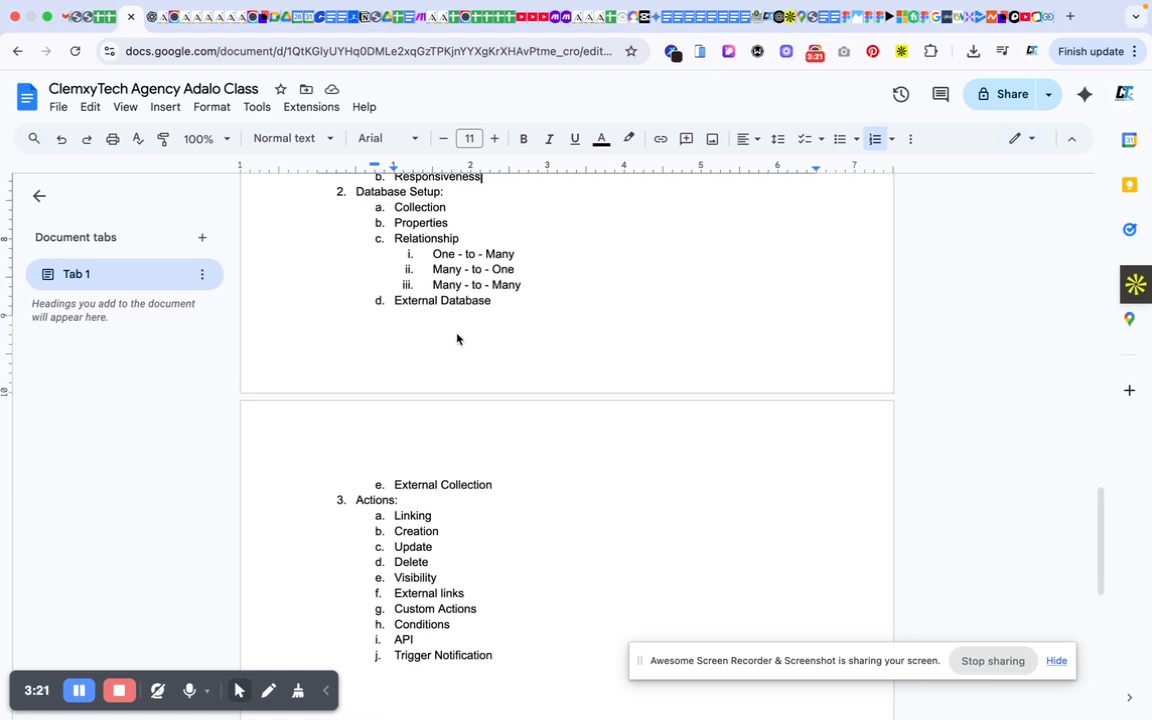
scroll(427, 321, "down", 3)
scroll(427, 348, "up", 1)
scroll(427, 348, "down", 1)
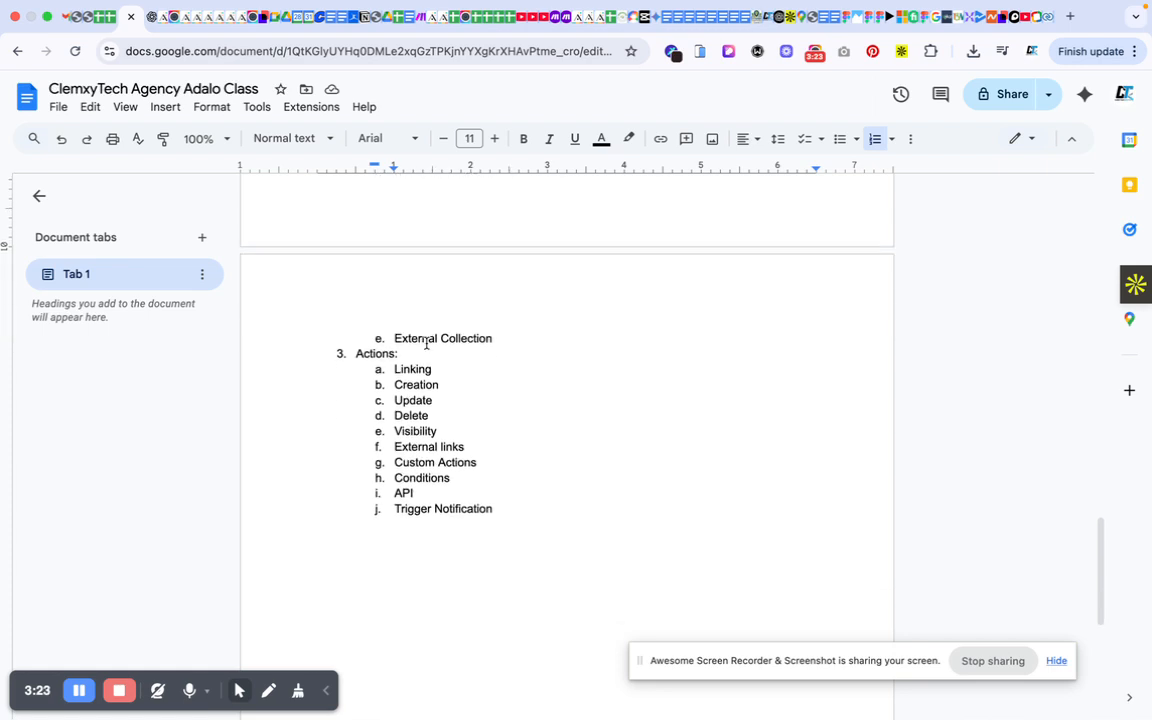
scroll(427, 345, "up", 3)
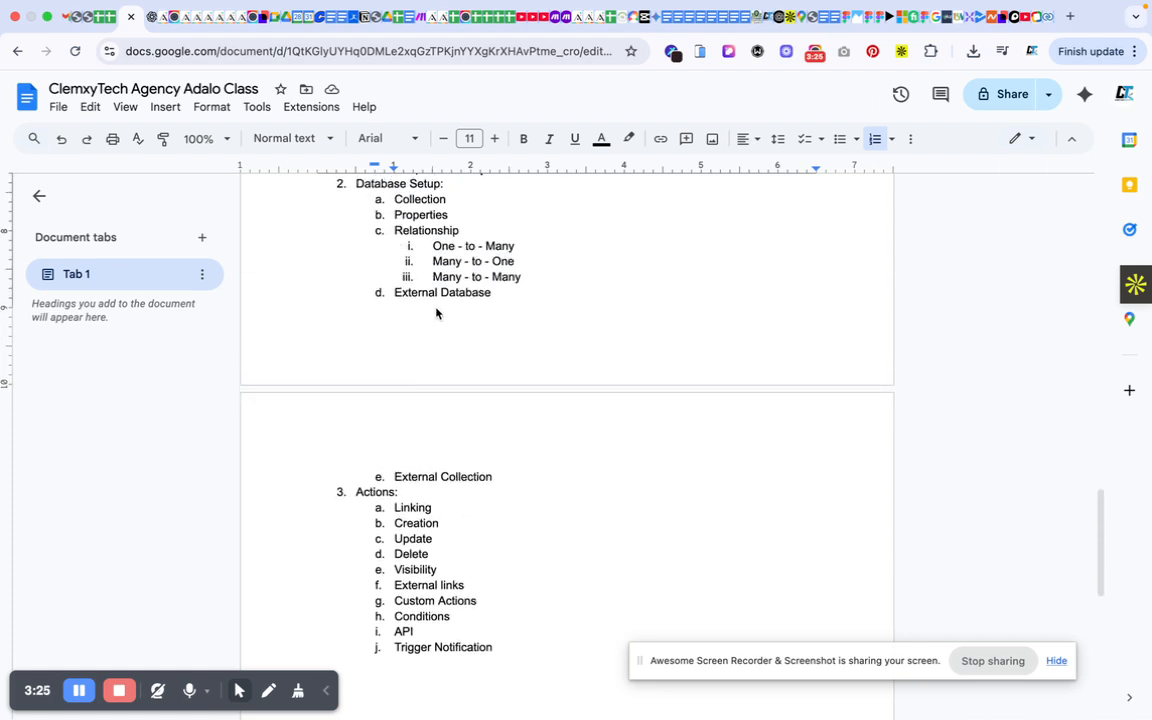
scroll(450, 370, "down", 2)
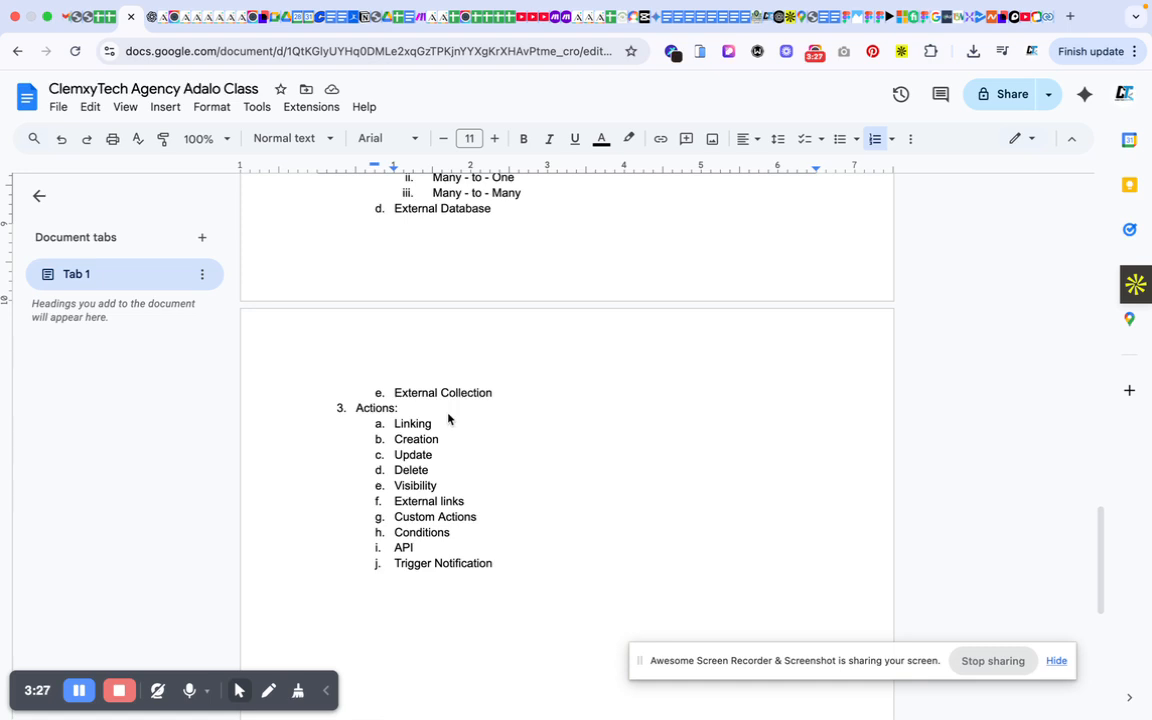
scroll(449, 417, "down", 2)
scroll(449, 418, "down", 2)
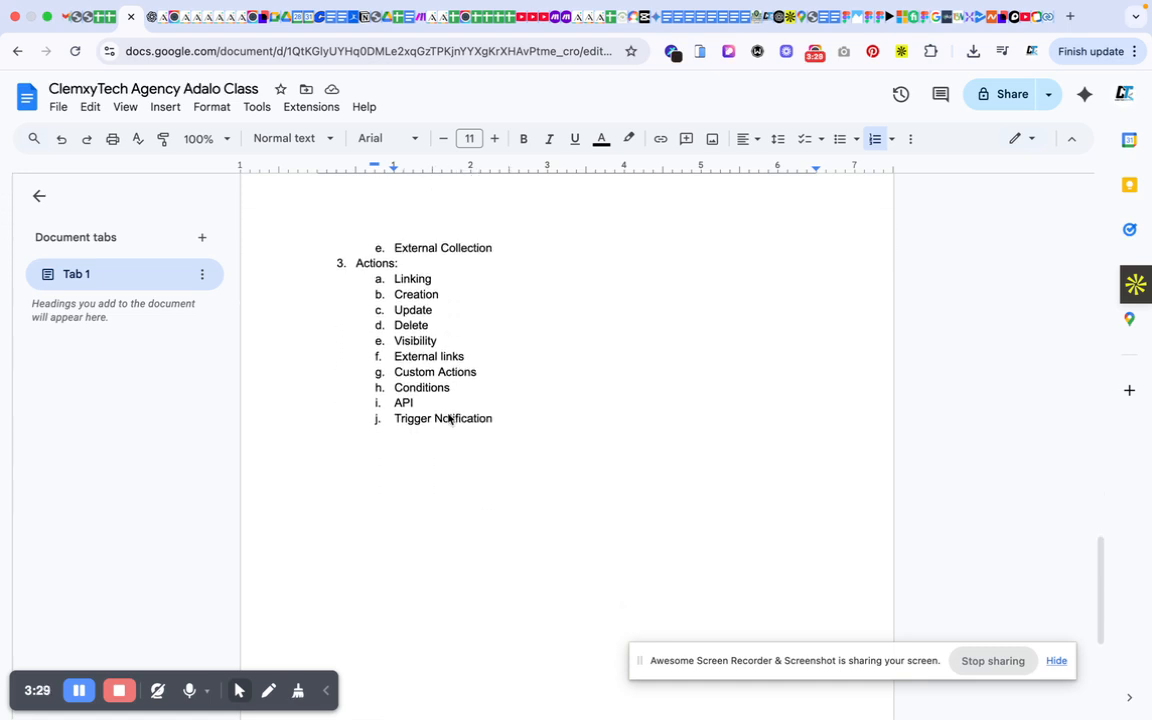
scroll(449, 418, "up", 1)
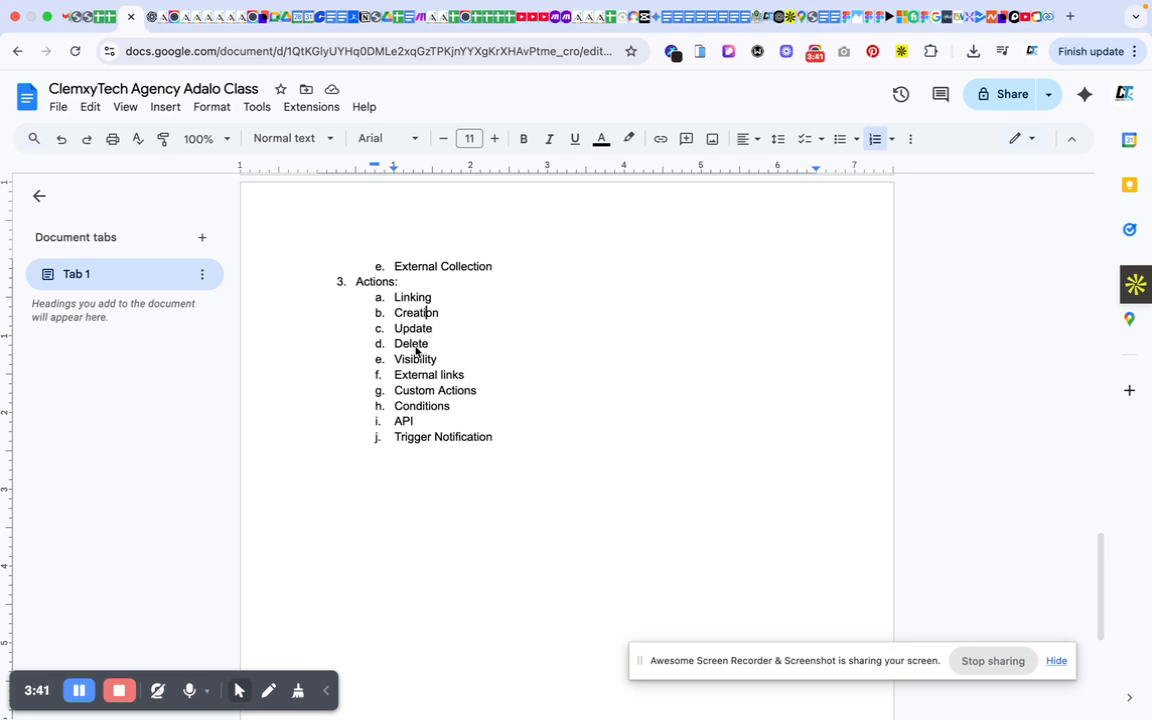
Return to the Database Setup section and highlight its items from Collection through External Collection for review
scroll(446, 381, "up", 4)
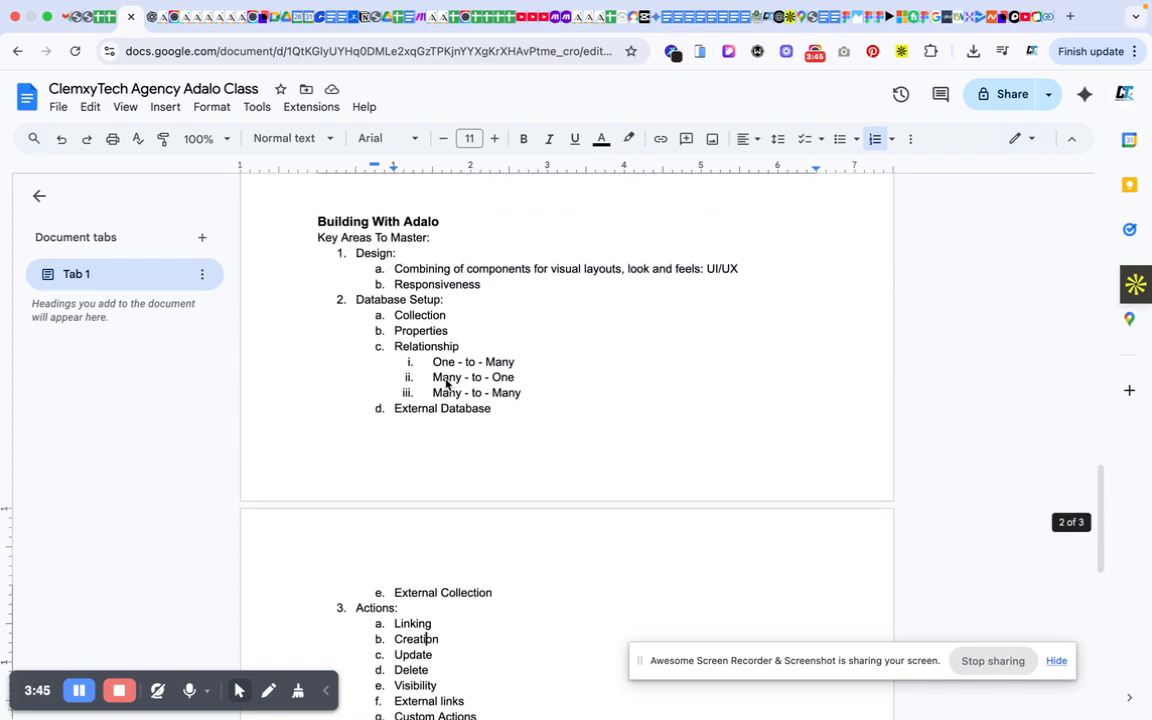
scroll(446, 383, "down", 8)
scroll(446, 384, "up", 6)
scroll(446, 384, "up", 2)
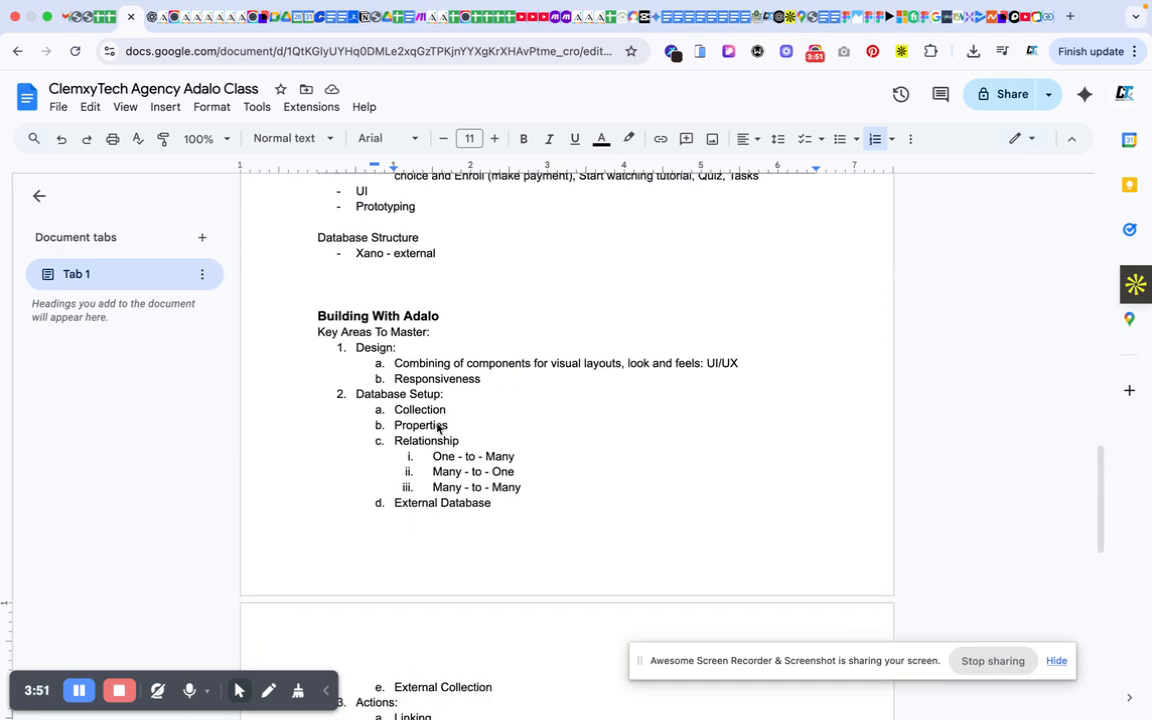
scroll(440, 427, "down", 1)
scroll(488, 310, "down", 1)
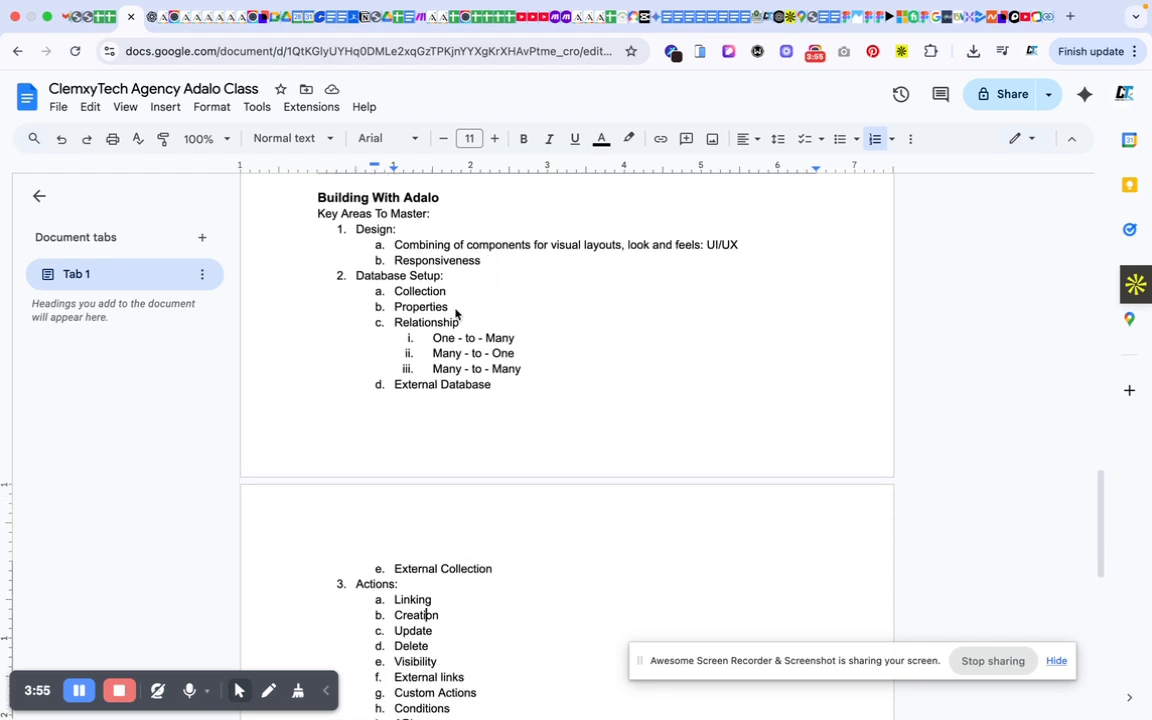
left_click_drag(357, 274, 483, 527)
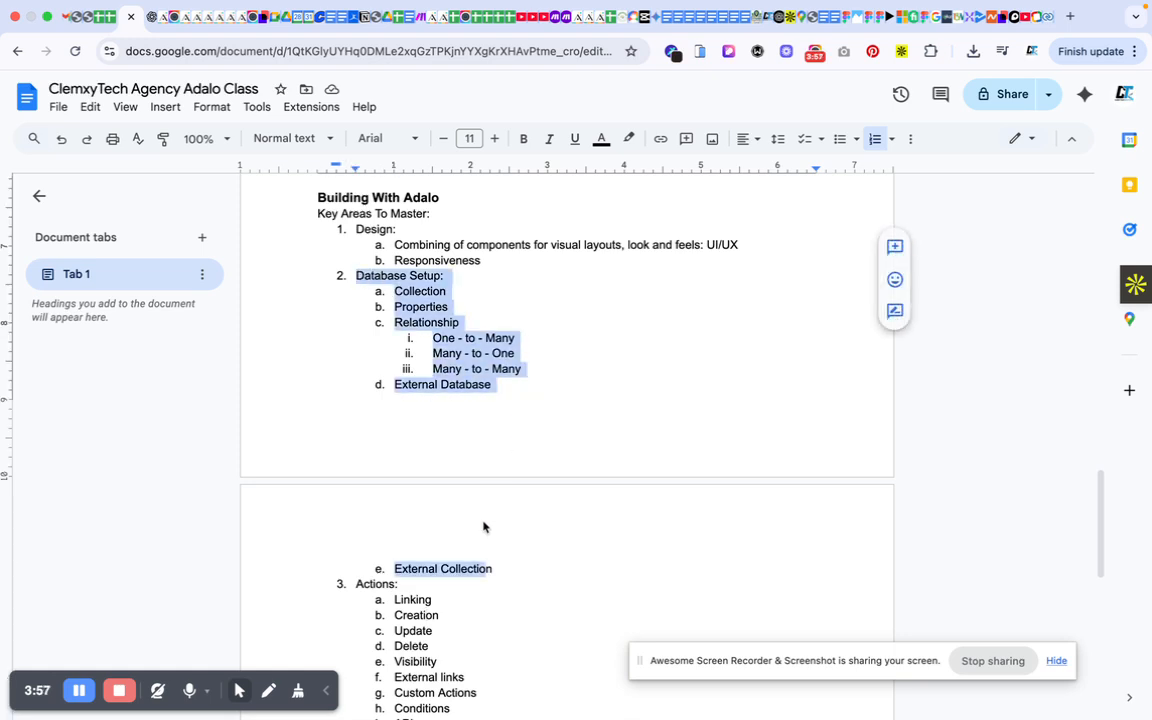
left_click(496, 340)
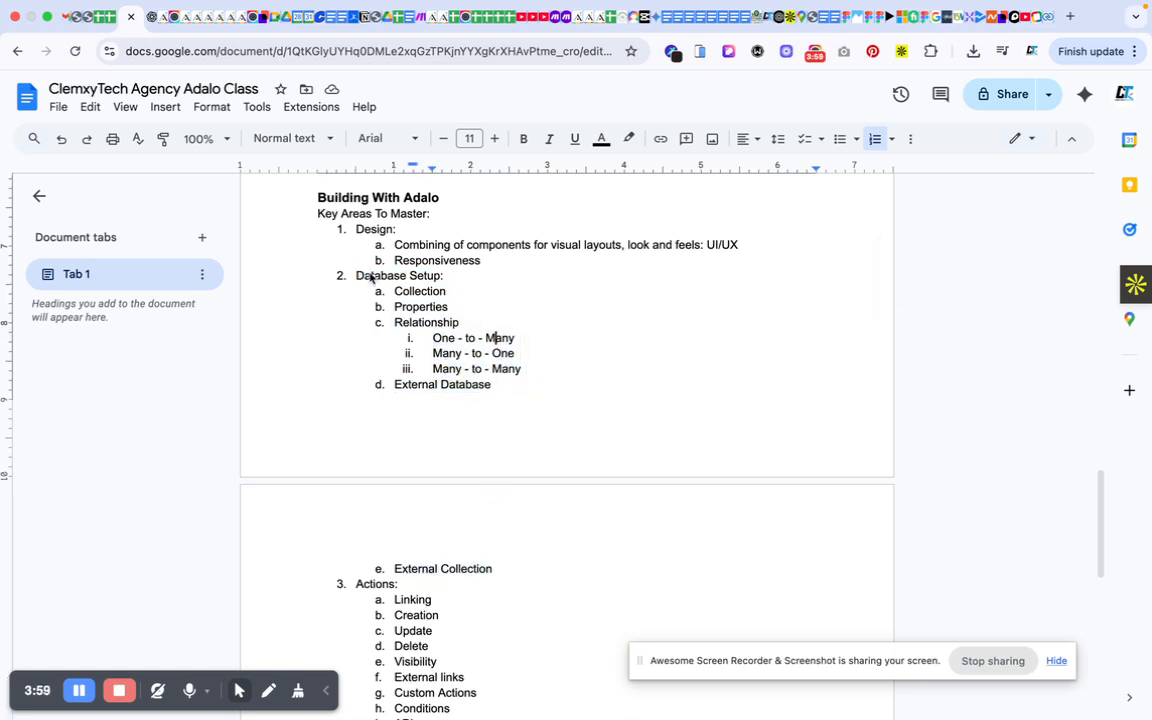
Switch to the Adalo editor and change to the personal team account to open the Learnify app
left_click(159, 23)
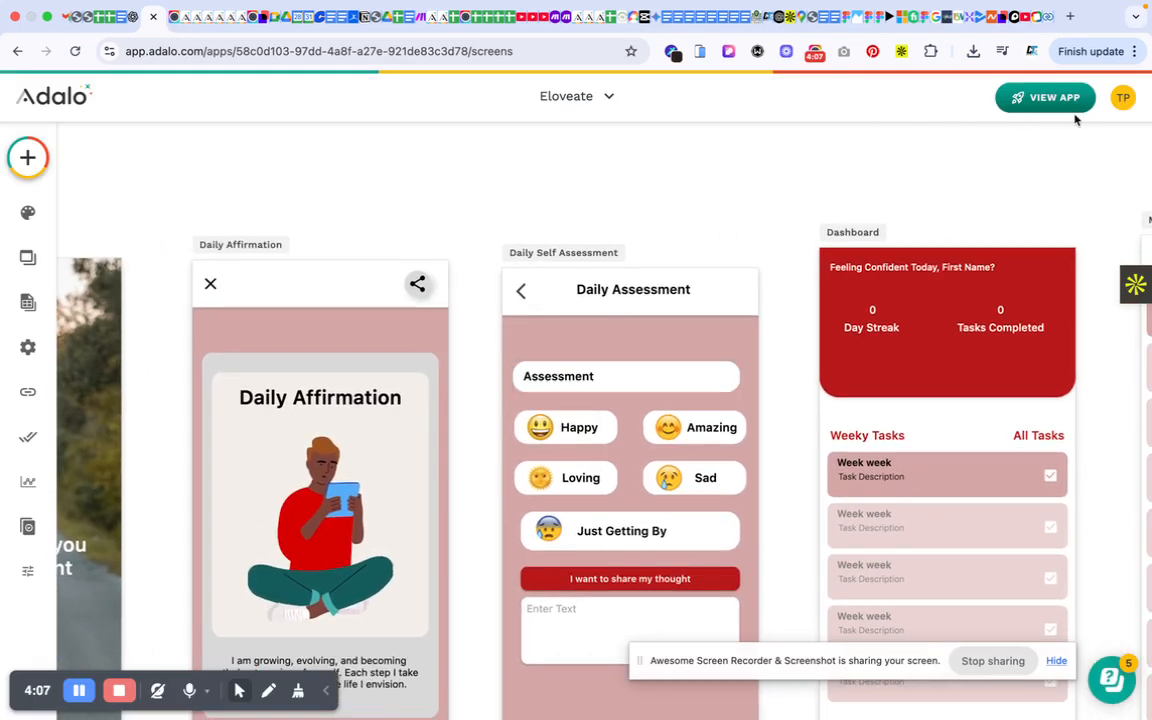
left_click(1123, 97)
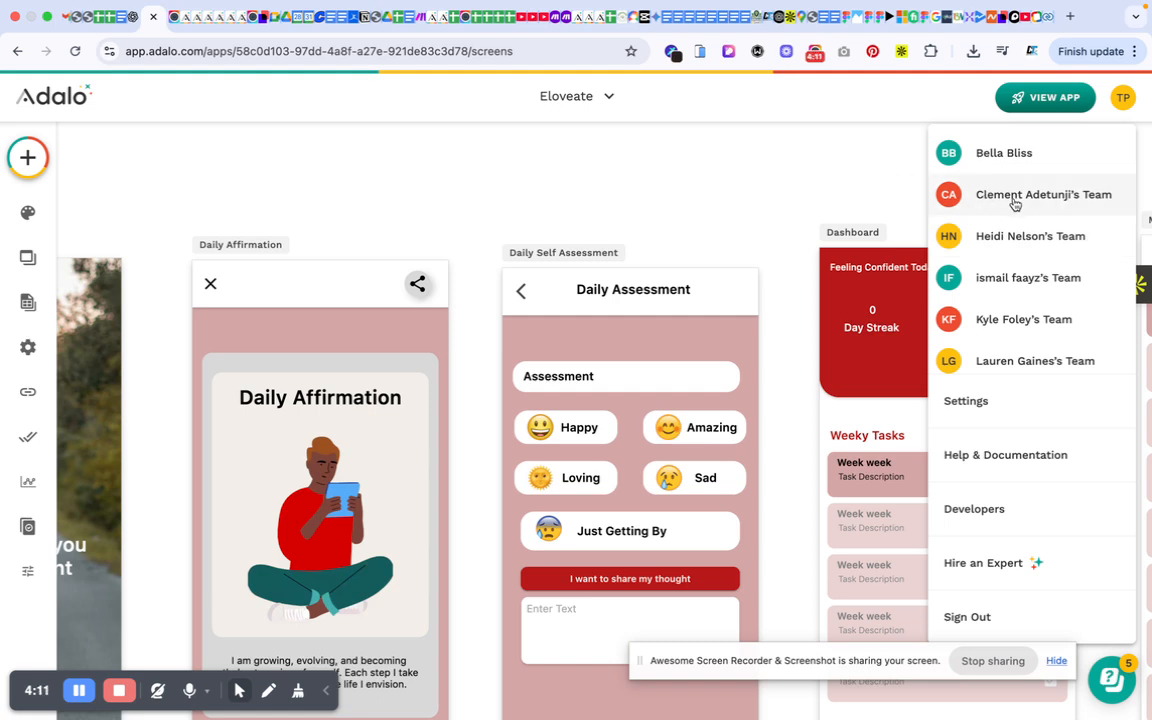
left_click(990, 216)
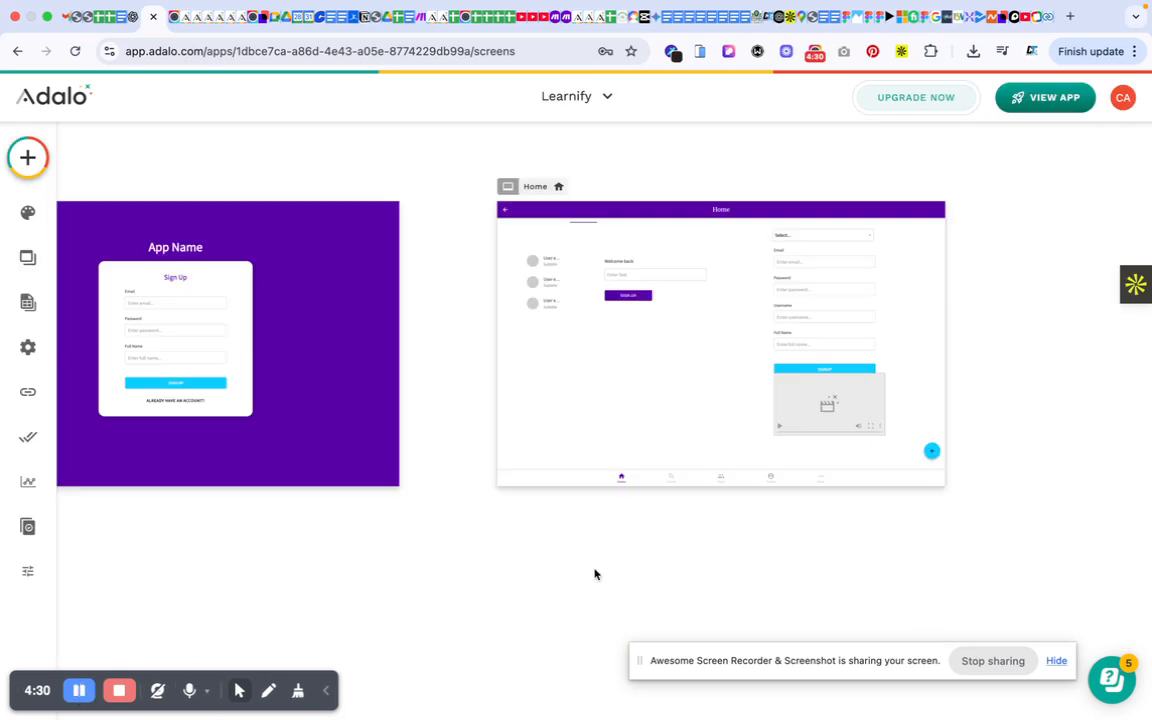
Delete the sign-up form and the video player from the Home screen
scroll(791, 396, "right", 1)
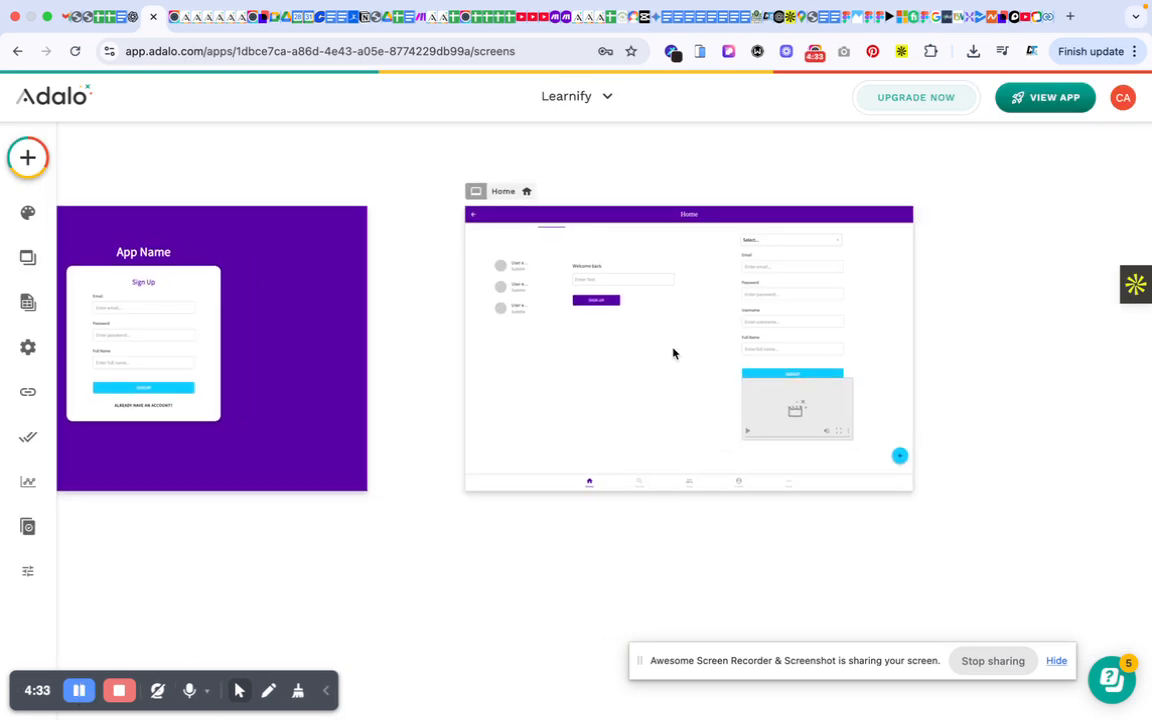
left_click(764, 360)
scroll(764, 360, "up", 3)
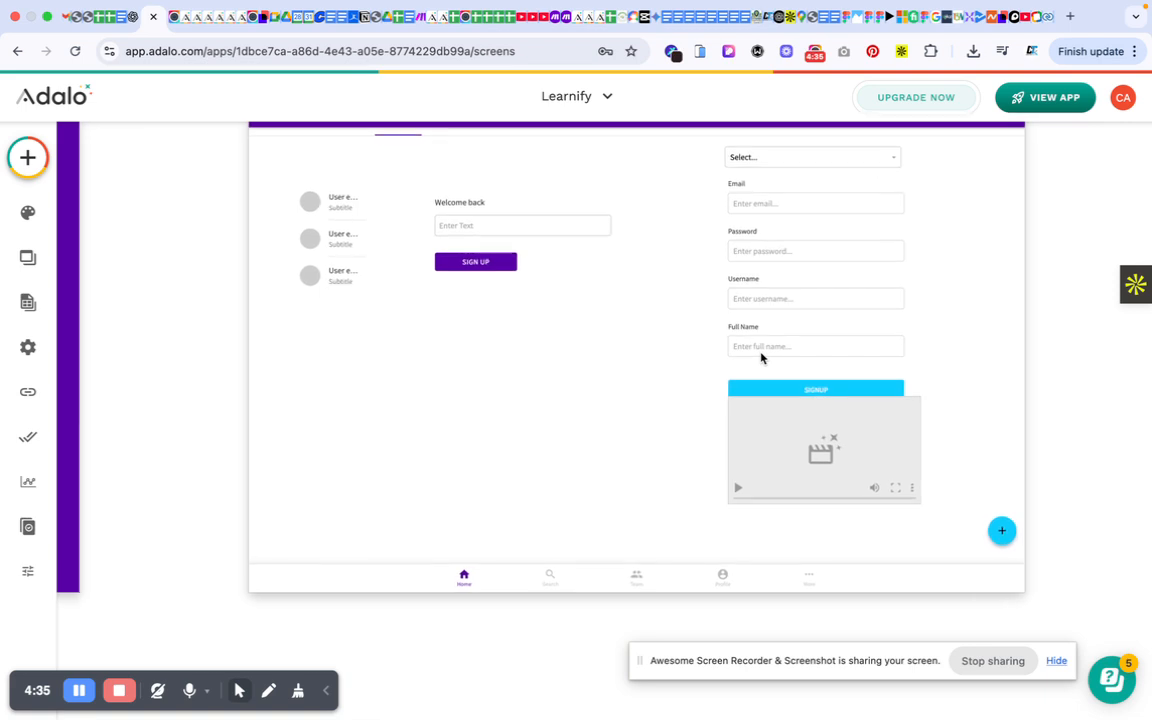
key("BackSpace")
left_click(806, 425)
key("BackSpace")
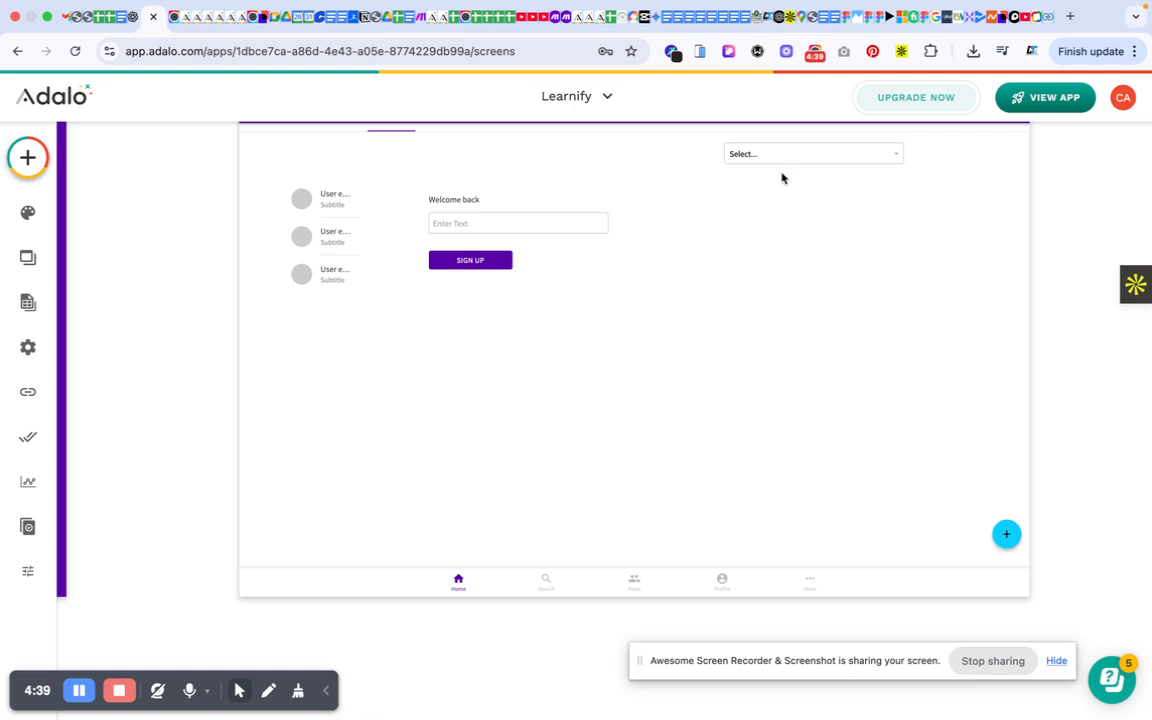
Delete the Select dropdown from the Home screen
left_click(782, 156)
key("BackSpace")
left_click(443, 202)
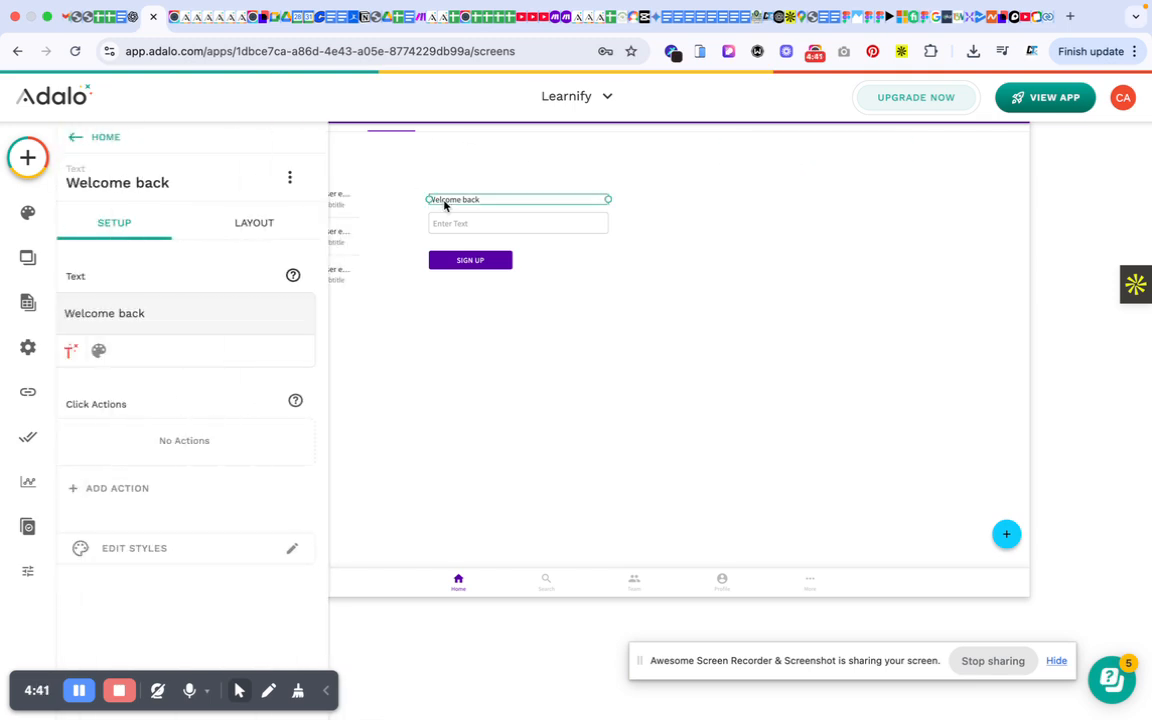
left_click(508, 352)
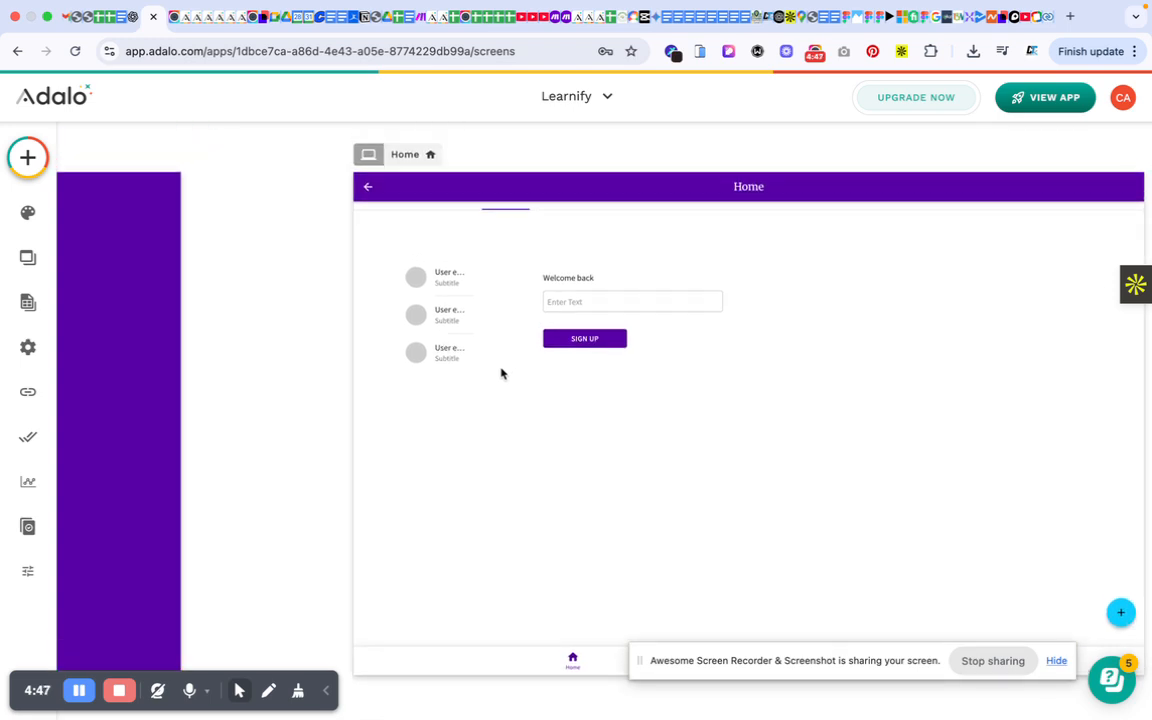
Move the "Welcome back" text below the Sign Up button and change its wording to "Database"
scroll(501, 373, "right", 1)
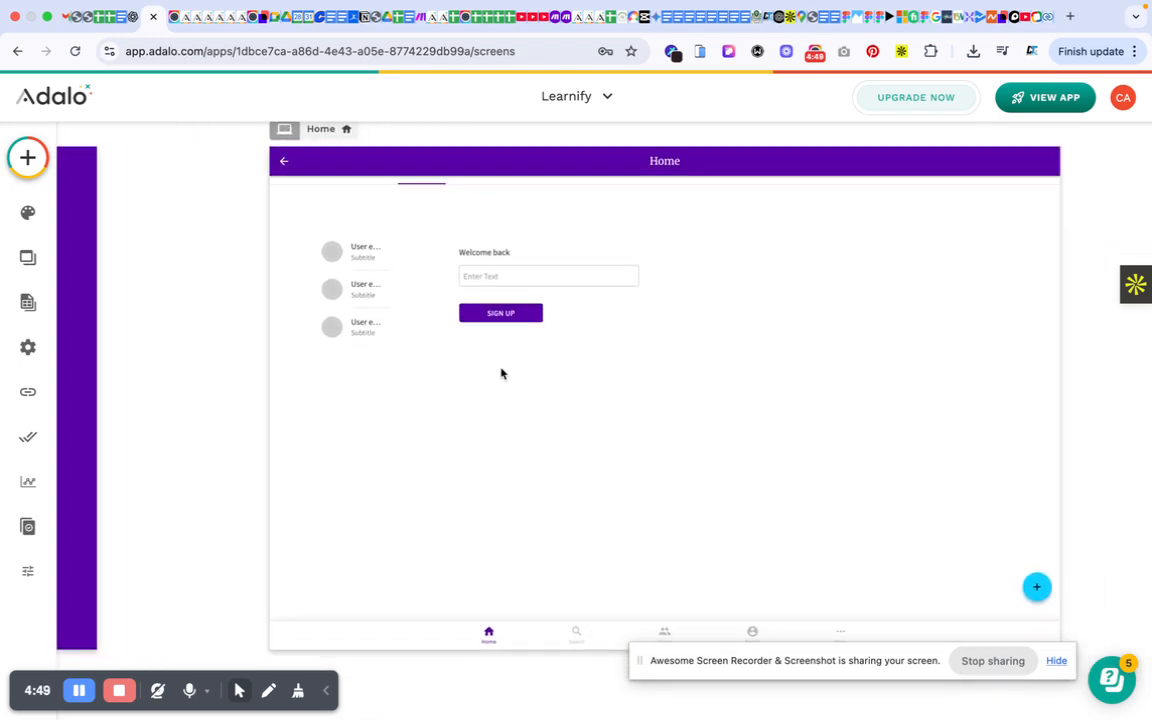
left_click(484, 256)
left_click_drag(484, 256, 530, 389)
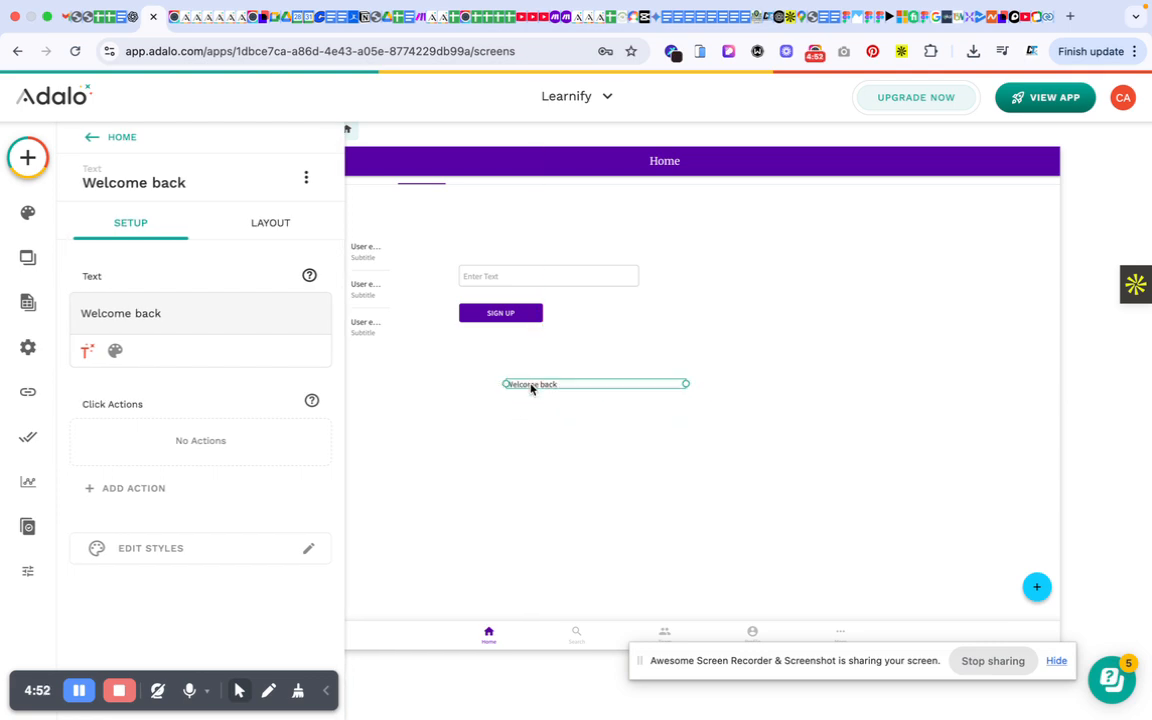
triple_click(117, 312)
type("D")
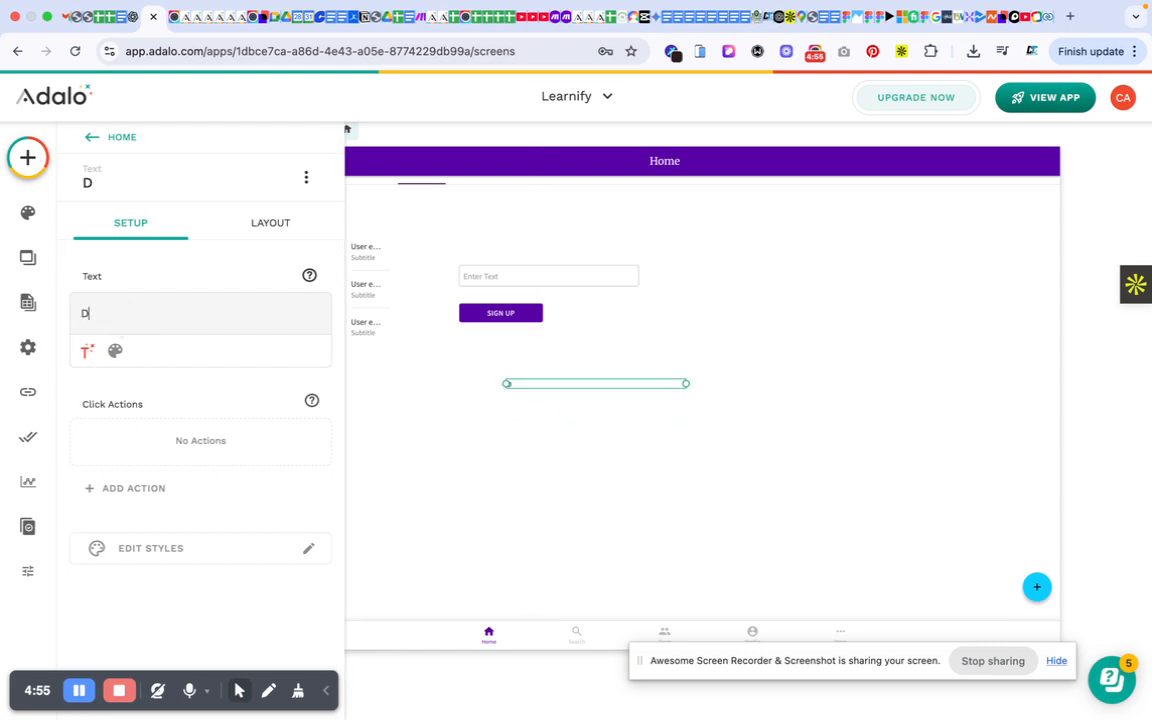
type("atabase")
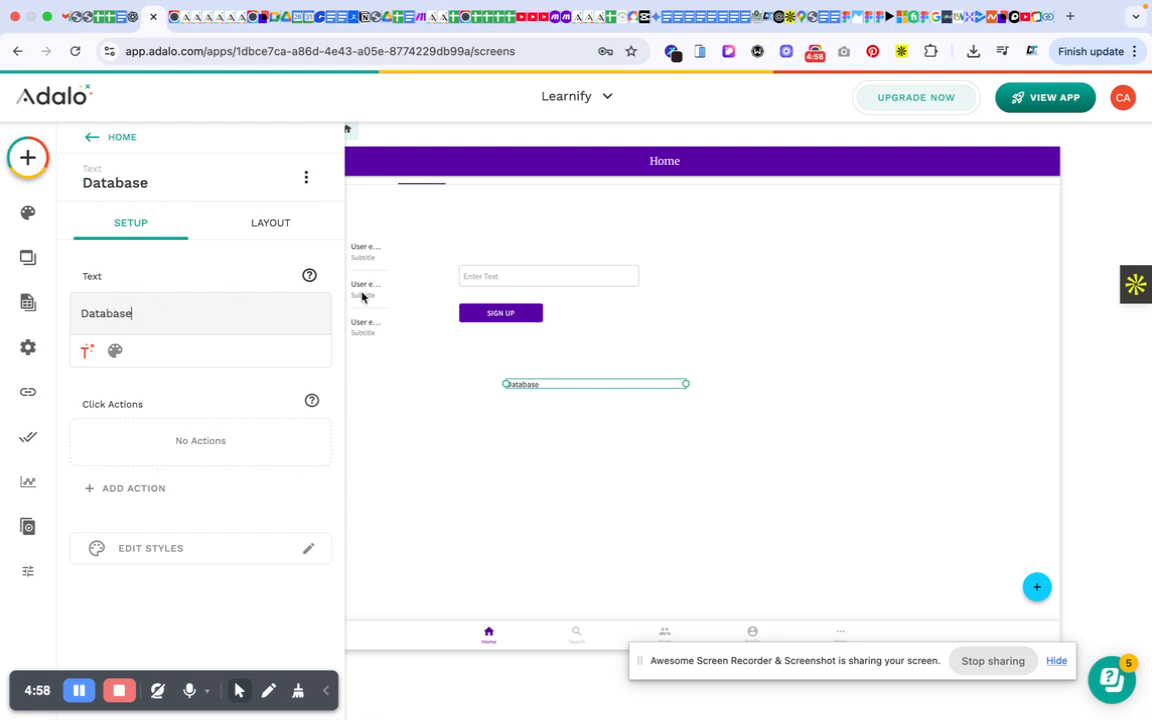
left_click(576, 363)
Set the font size of the "Database" text to 37
left_click(522, 386)
left_click(115, 350)
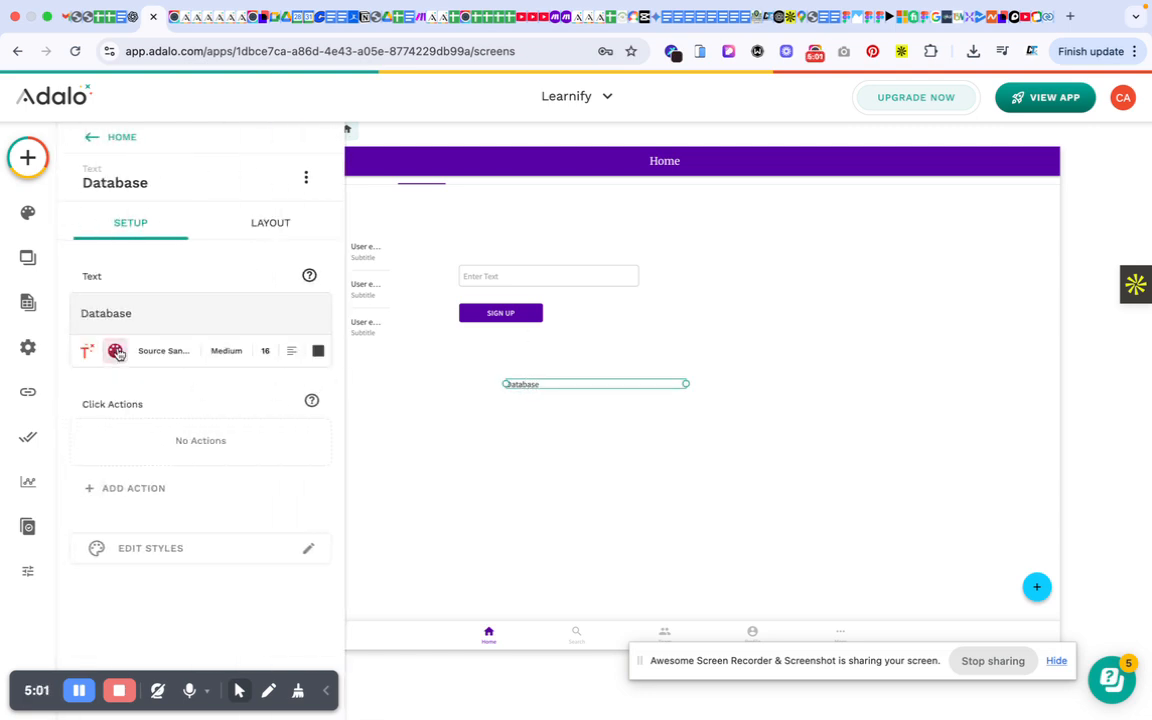
double_click(262, 350)
type("27")
key("Up")
key("Up")
key("Up")
key("Up")
key("Up")
key("Up")
key("Up")
key("Up")
key("Up")
key("Up")
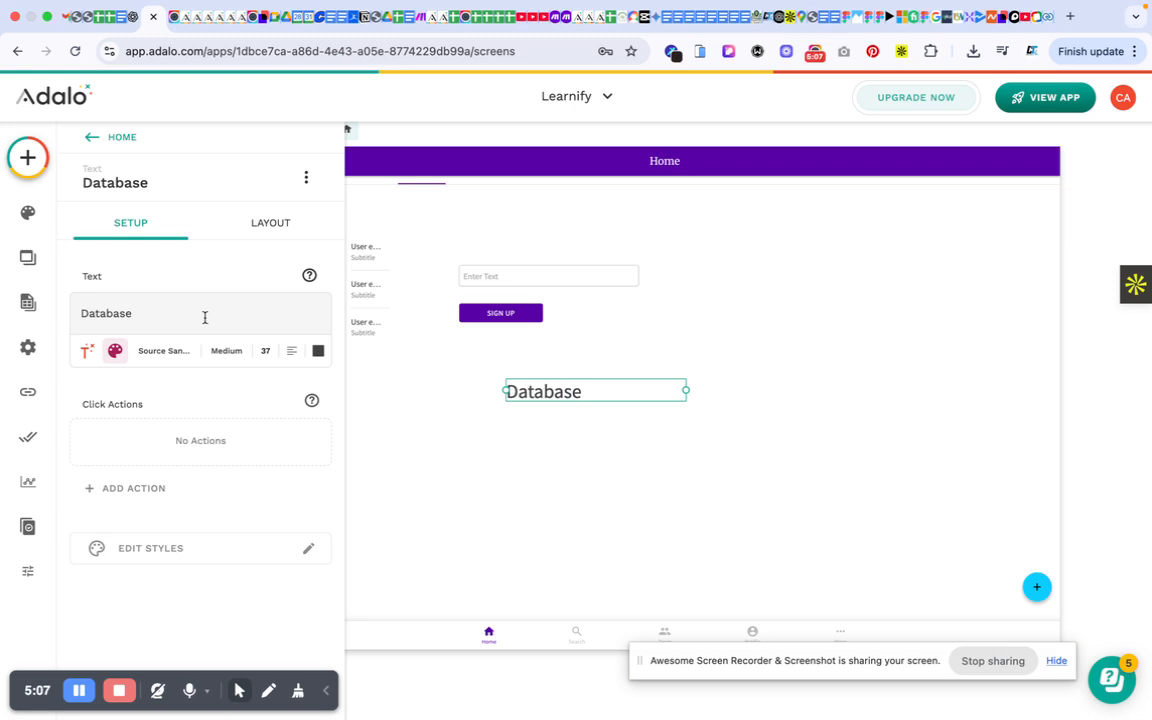
Add "storage" on a new line under "Database" and shift the text block slightly up and to the left
left_click(135, 313)
key("Return")
type("s")
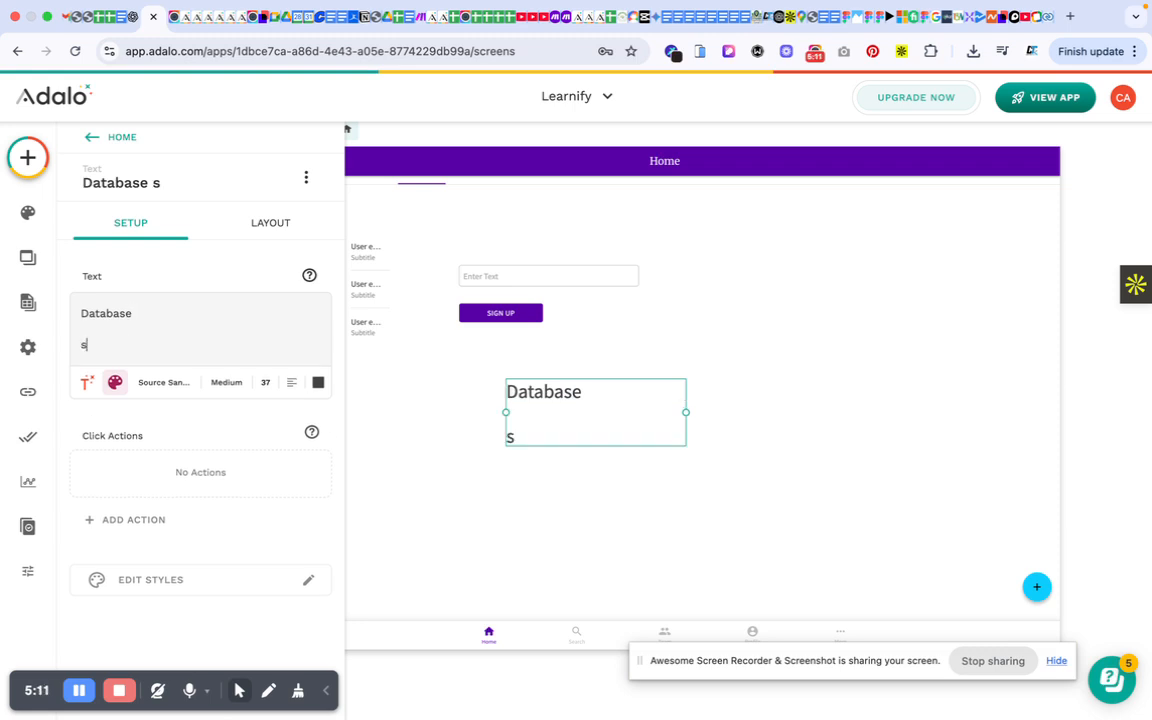
type("torage")
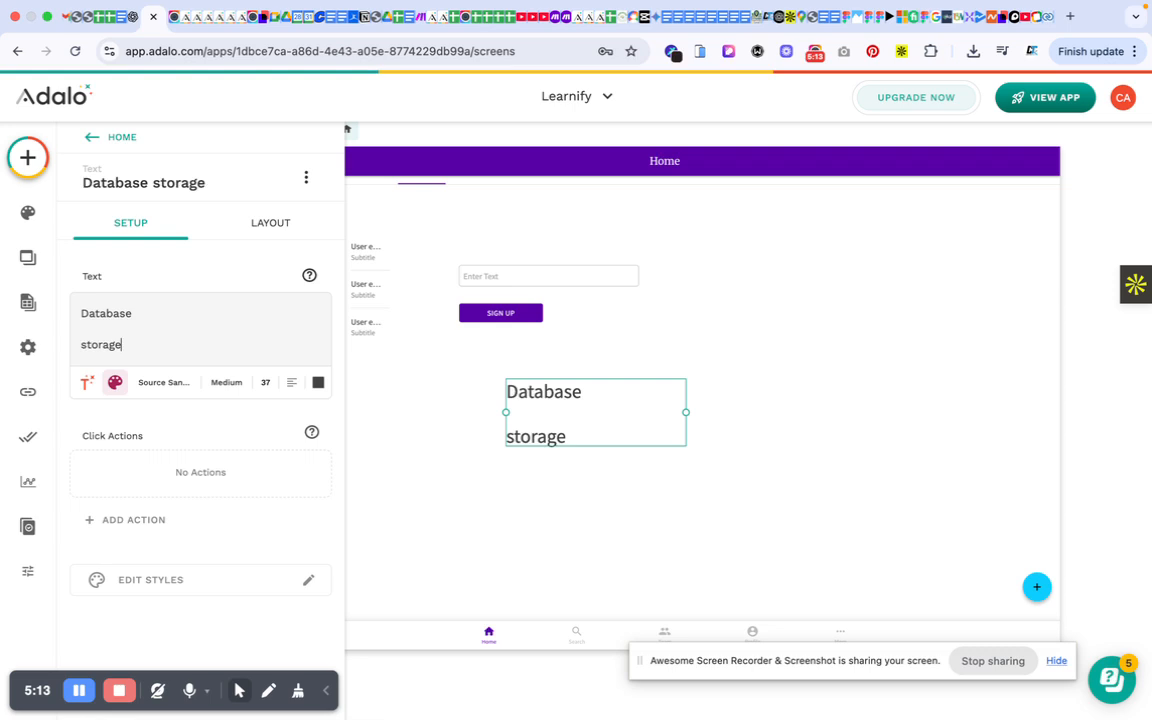
left_click(591, 460)
left_click_drag(586, 440, 563, 423)
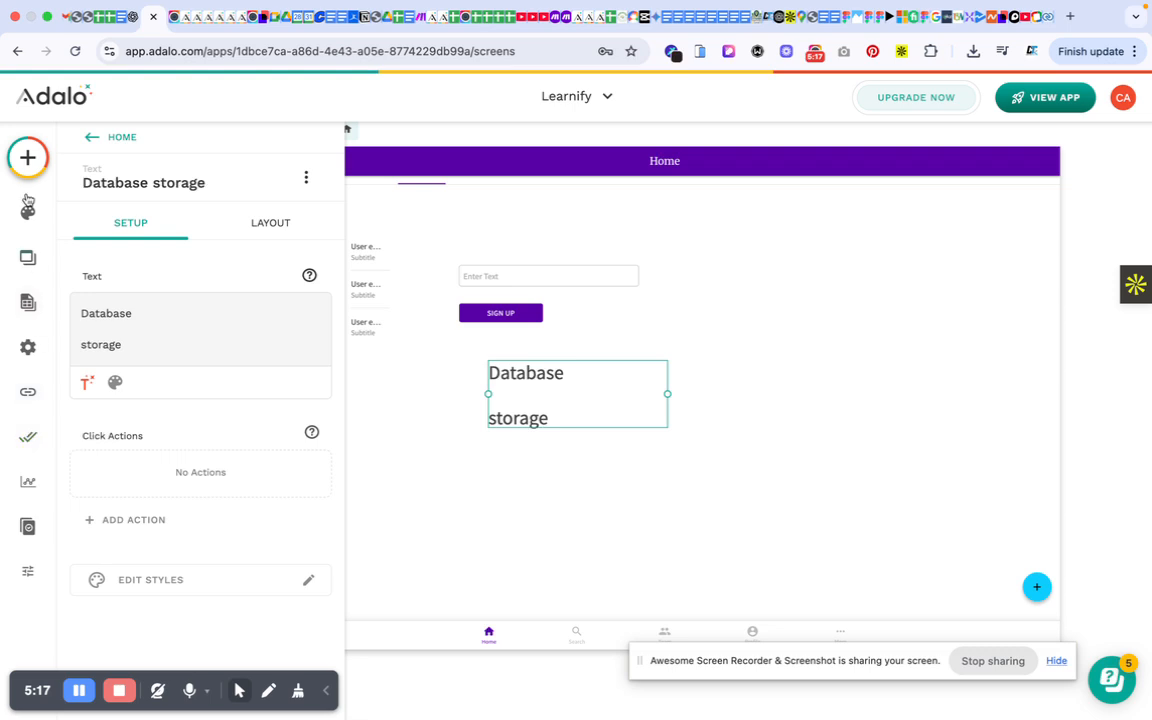
Open the app's database collections and examine the default Users collection and its list of properties
left_click(28, 303)
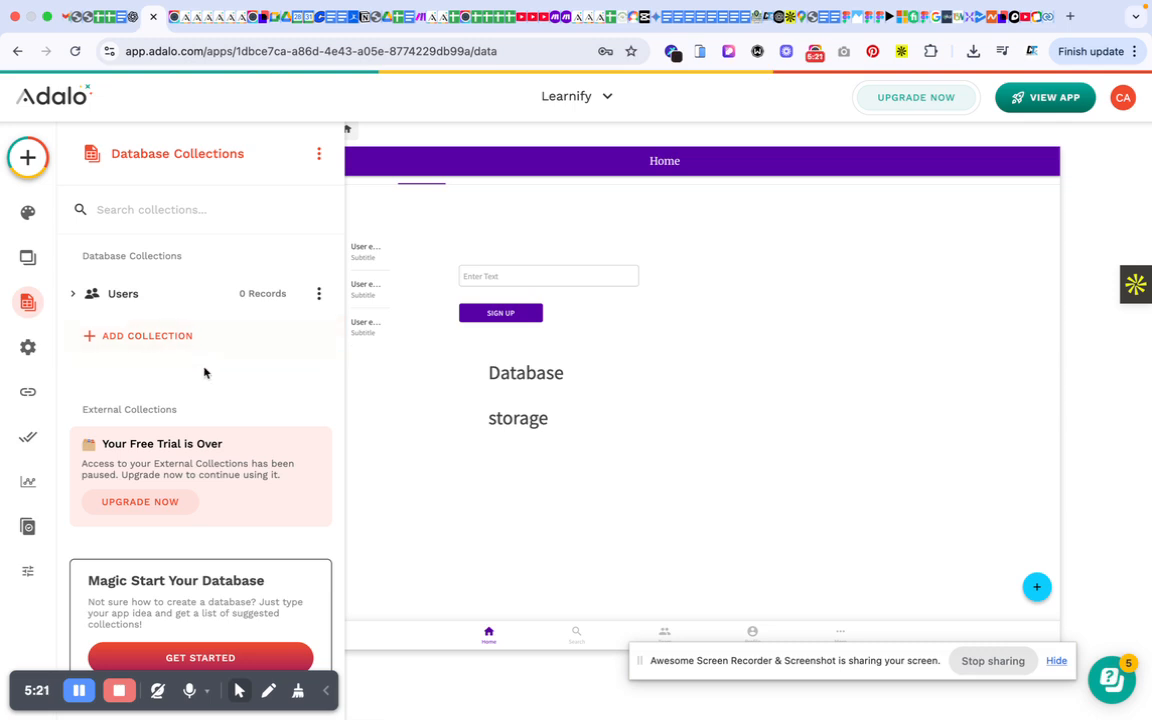
scroll(204, 372, "down", 1)
scroll(232, 408, "up", 1)
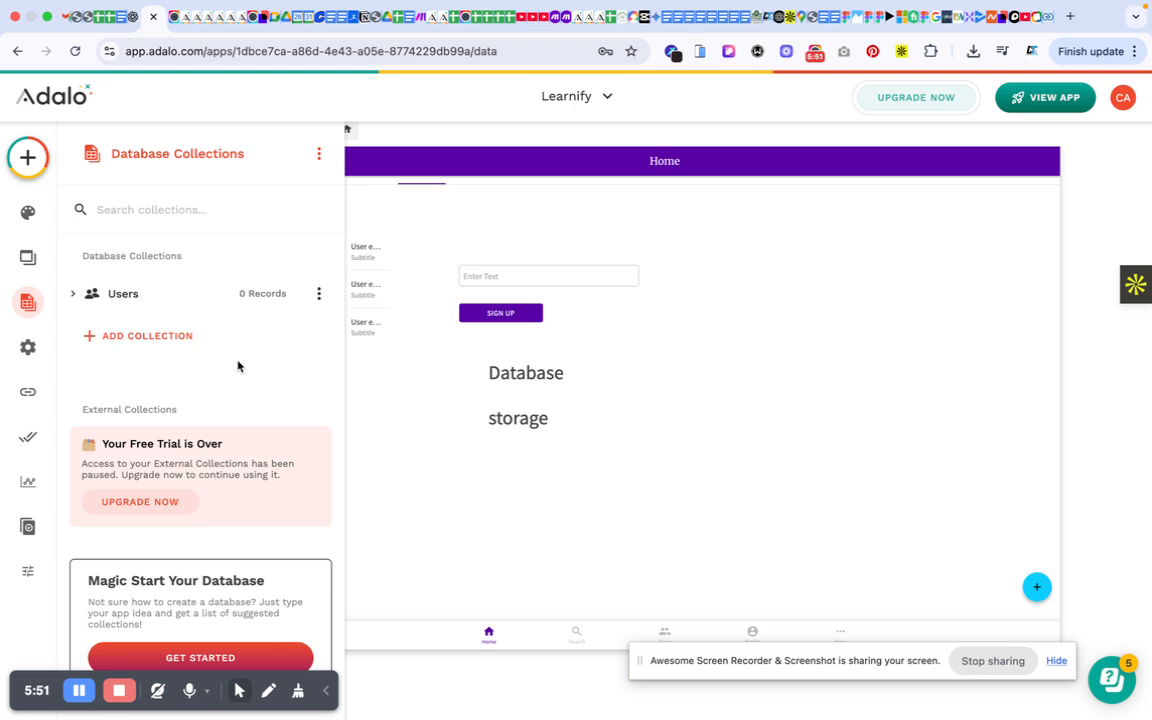
left_click(176, 294)
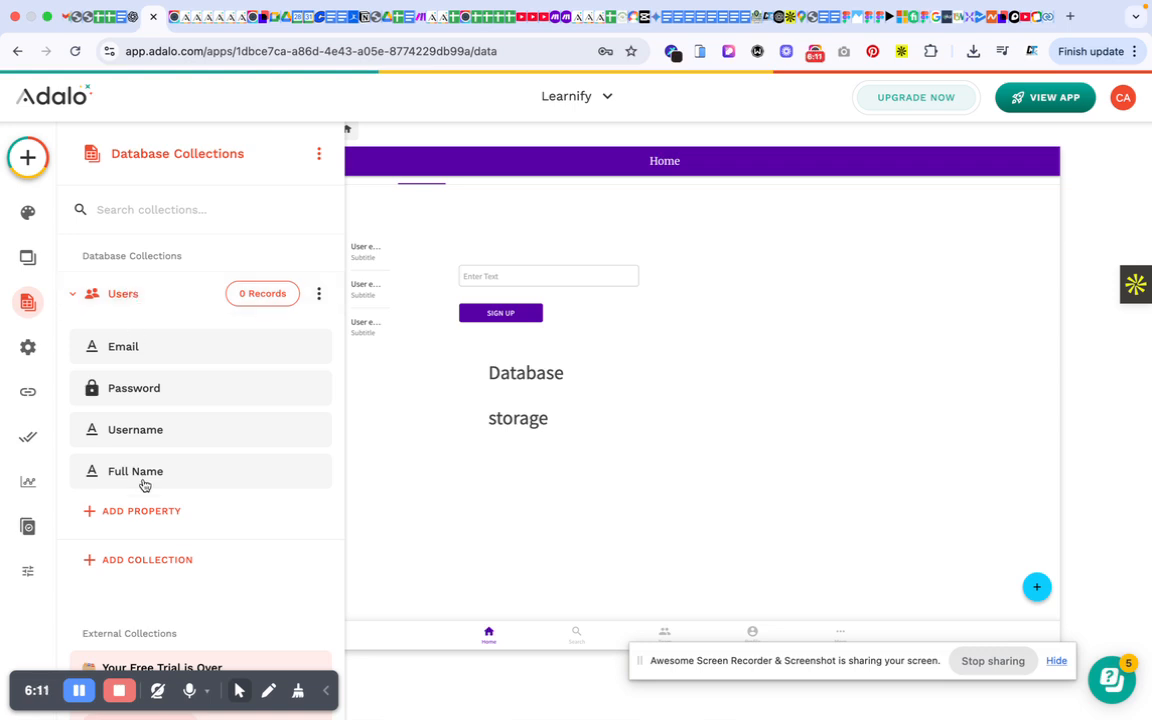
left_click(135, 300)
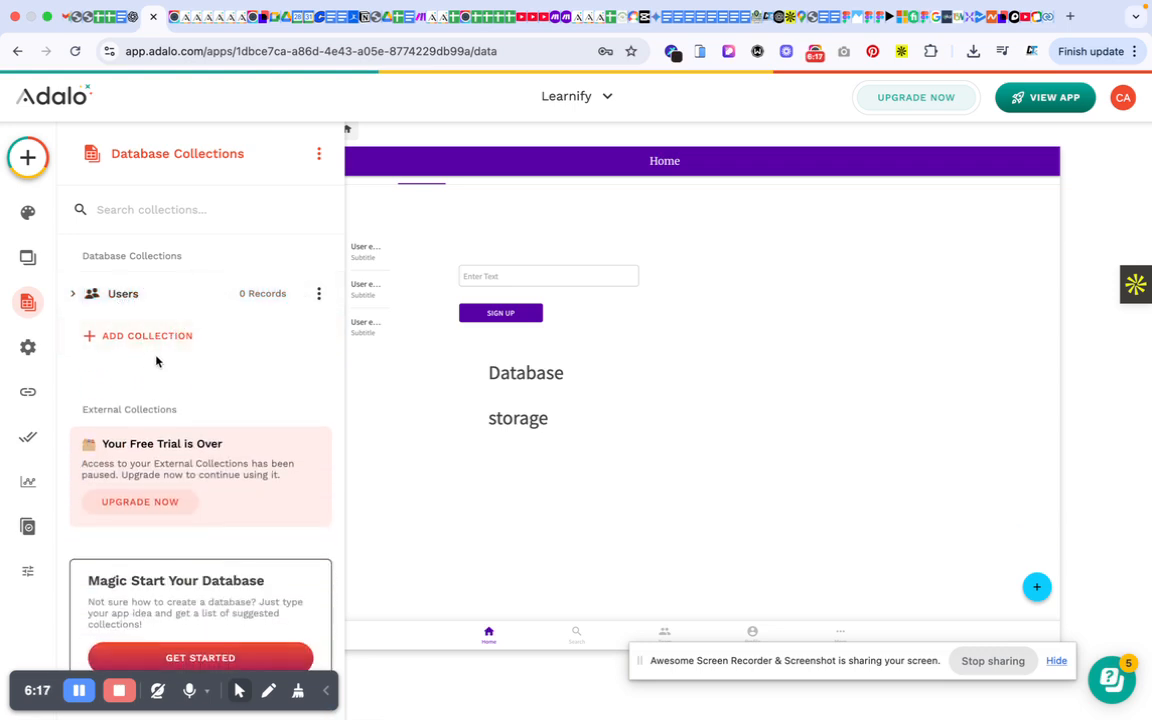
left_click(151, 302)
scroll(168, 404, "down", 1)
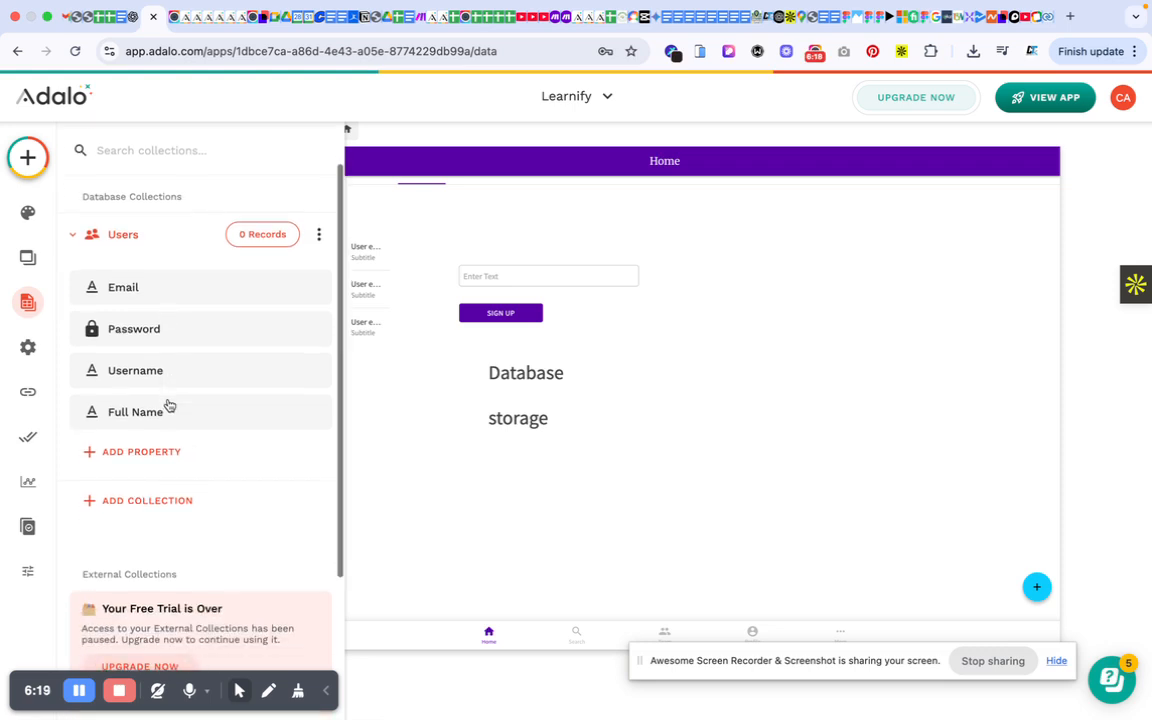
scroll(168, 404, "up", 1)
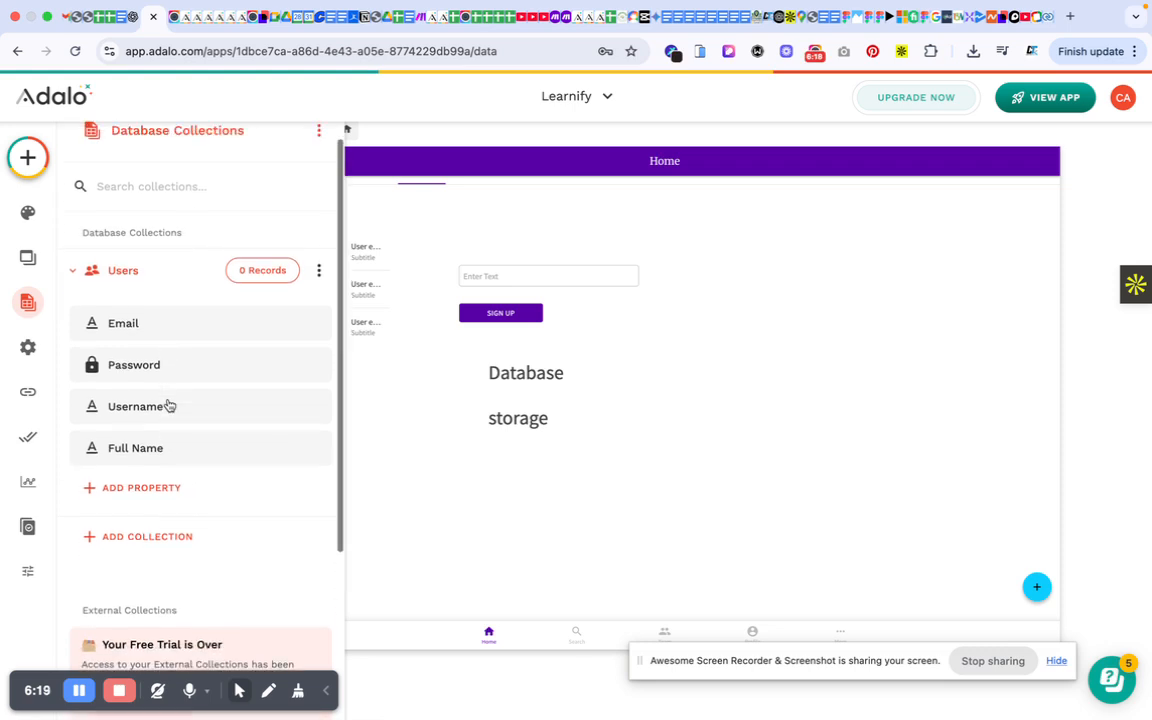
left_click(150, 274)
left_click(152, 277)
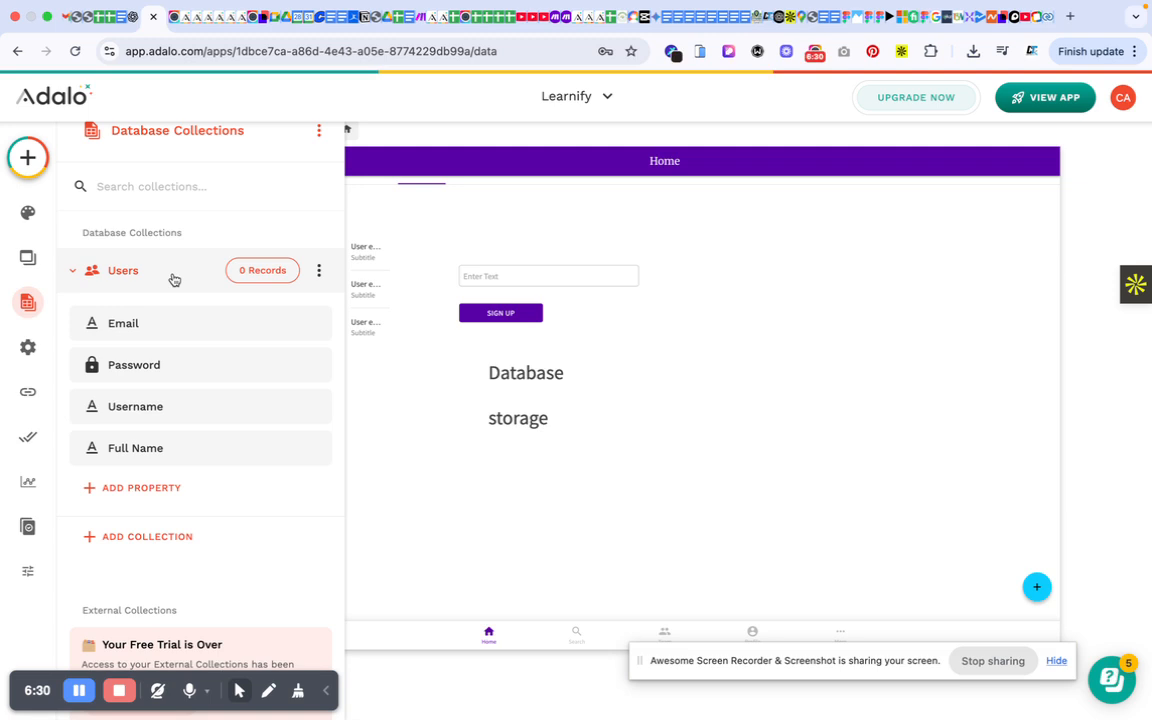
left_click(174, 280)
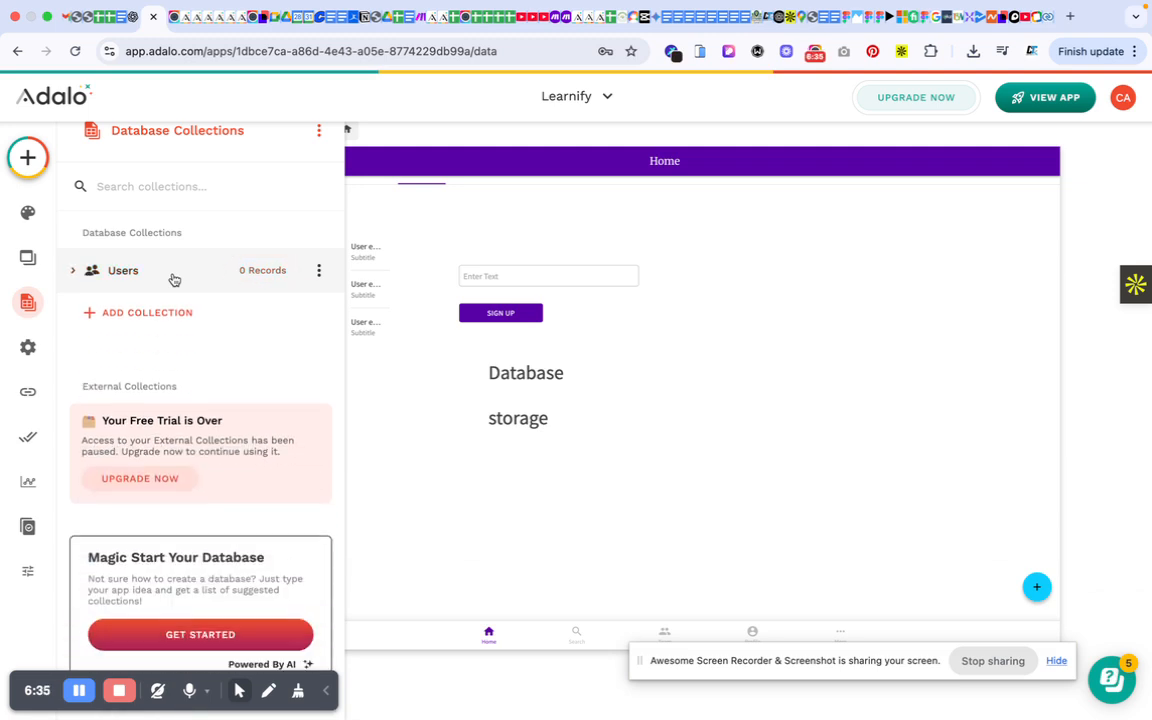
left_click(174, 280)
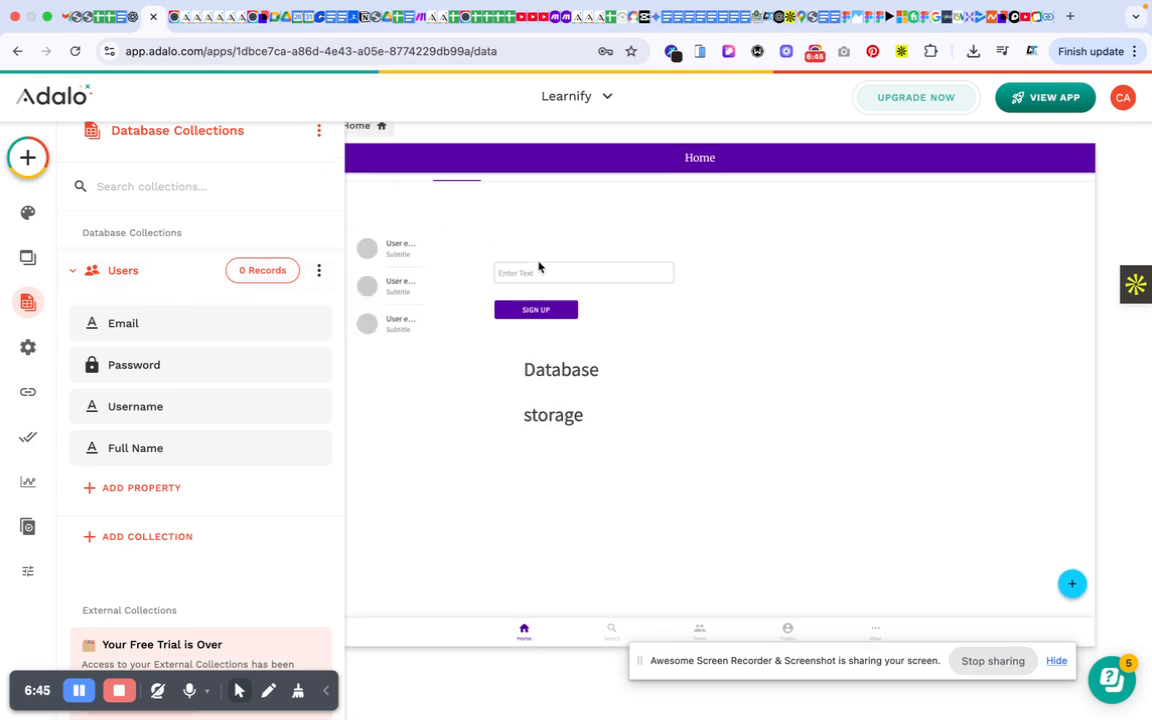
Look at the HomeSchool Local app preview, then return to the Learnify editor and the properties of the Users collection
left_click(215, 20)
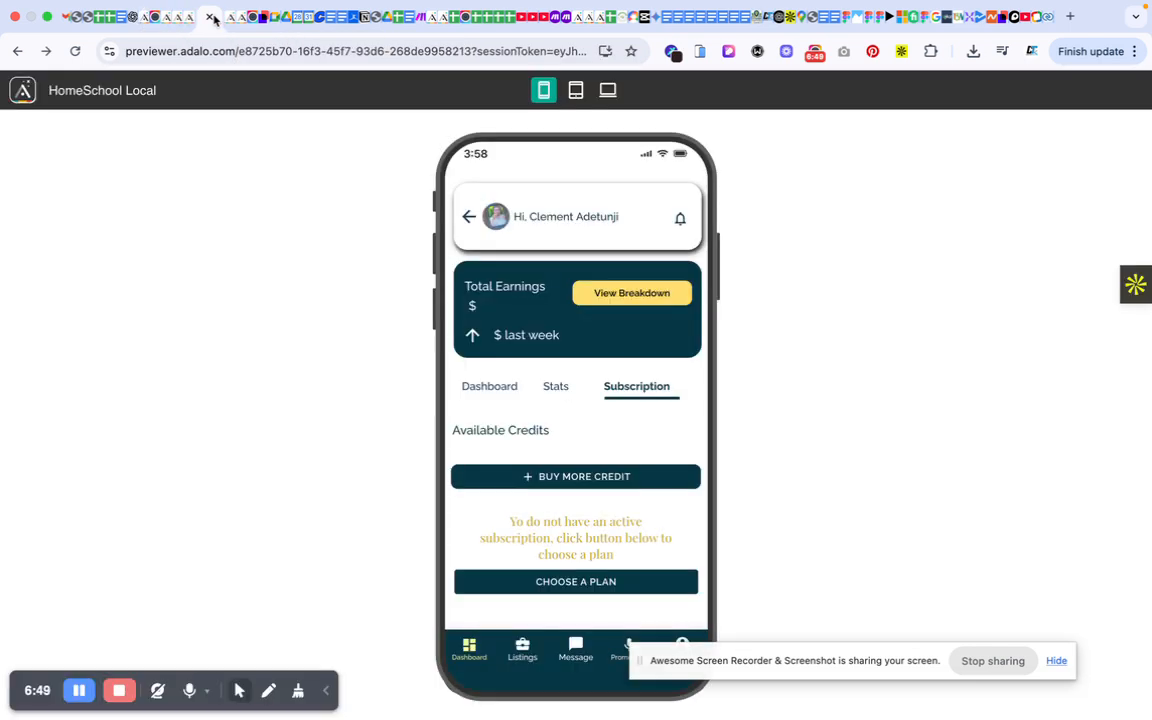
left_click(145, 17)
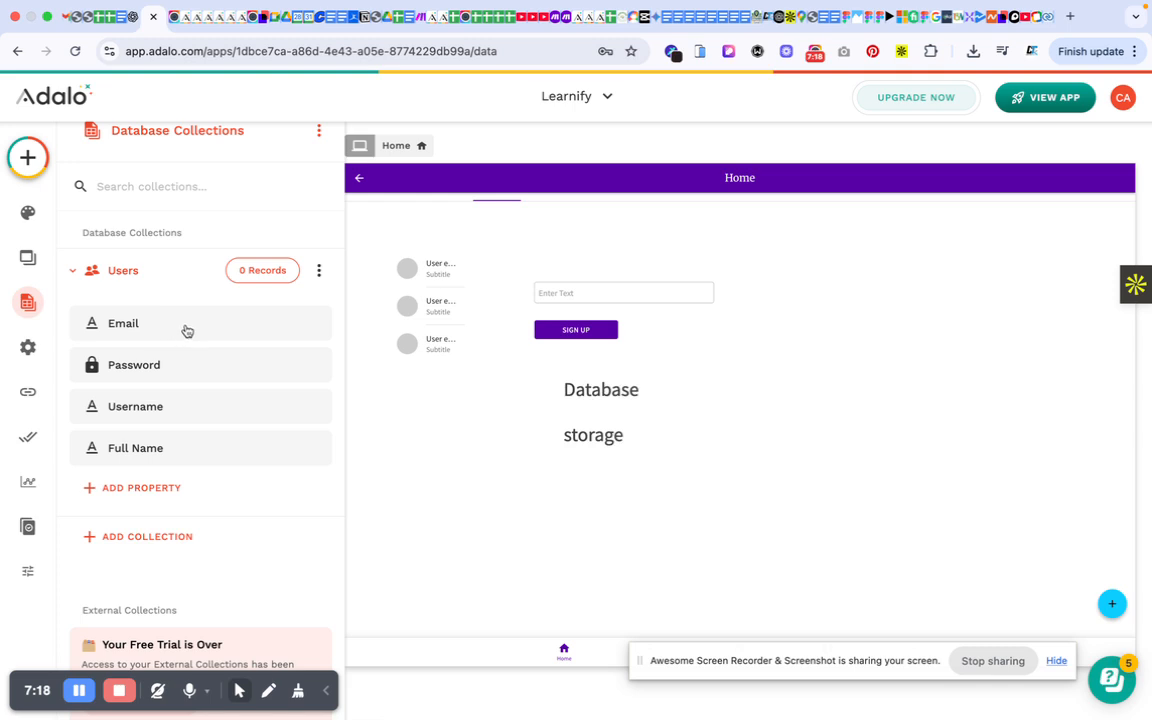
left_click(155, 278)
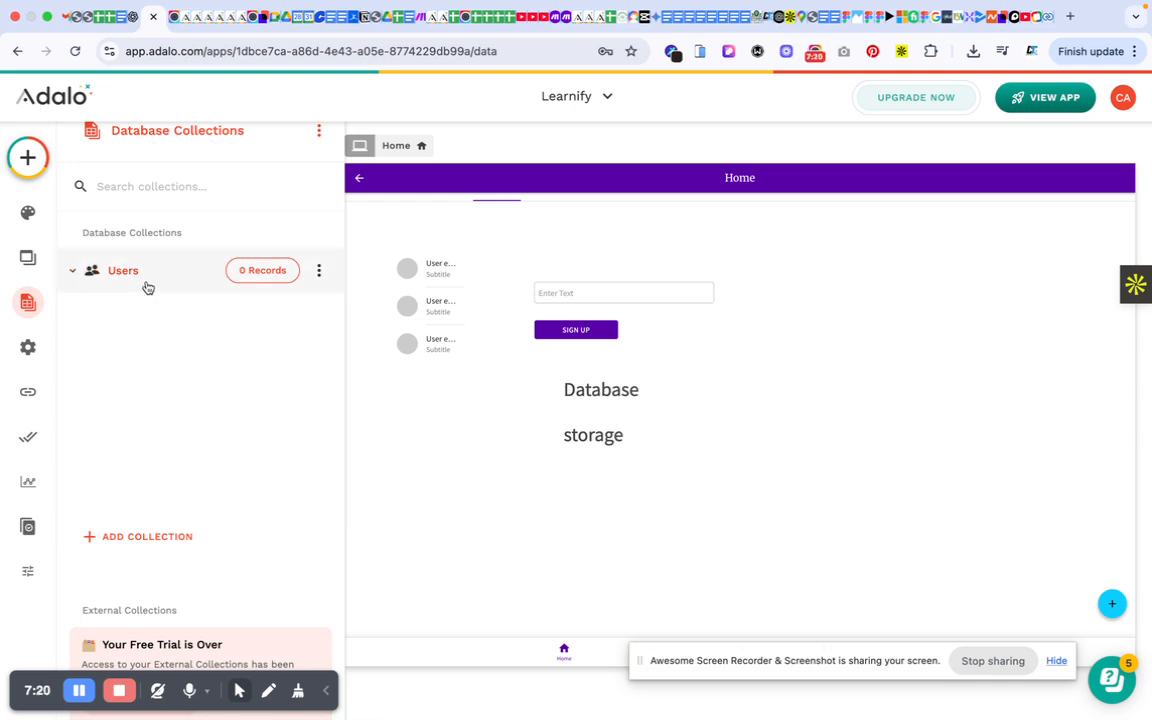
left_click(155, 278)
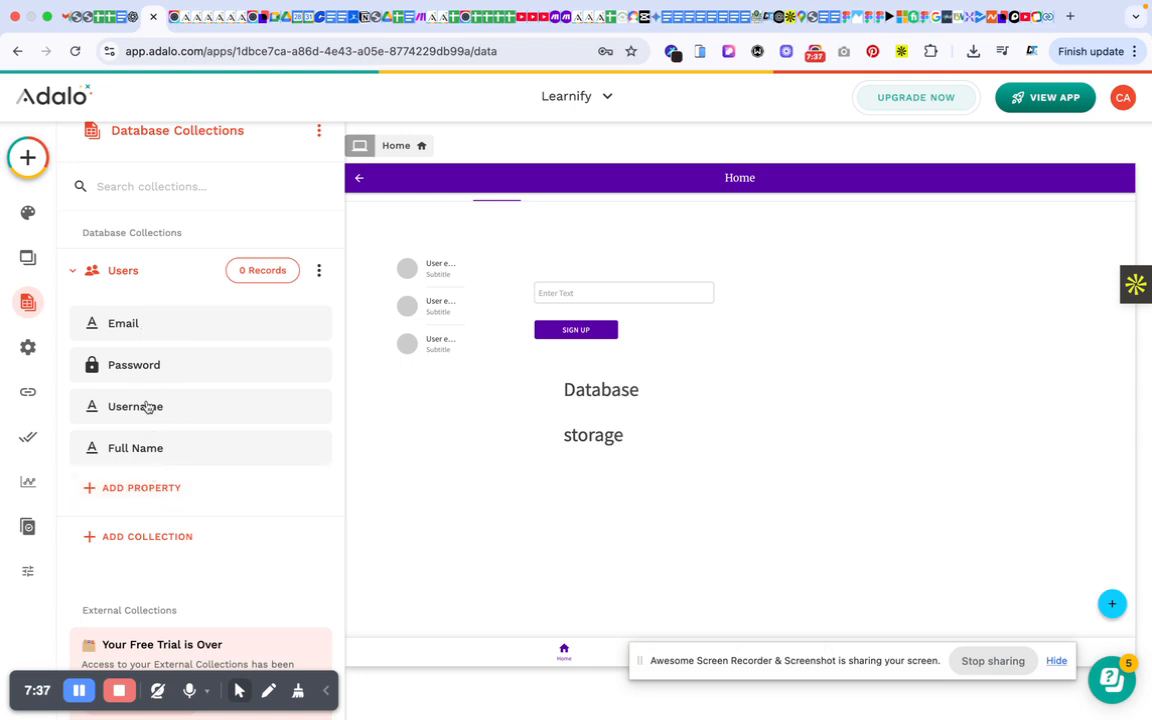
Inspect the Password, Username, Email and Full Name properties of the Users collection one after another
left_click(172, 370)
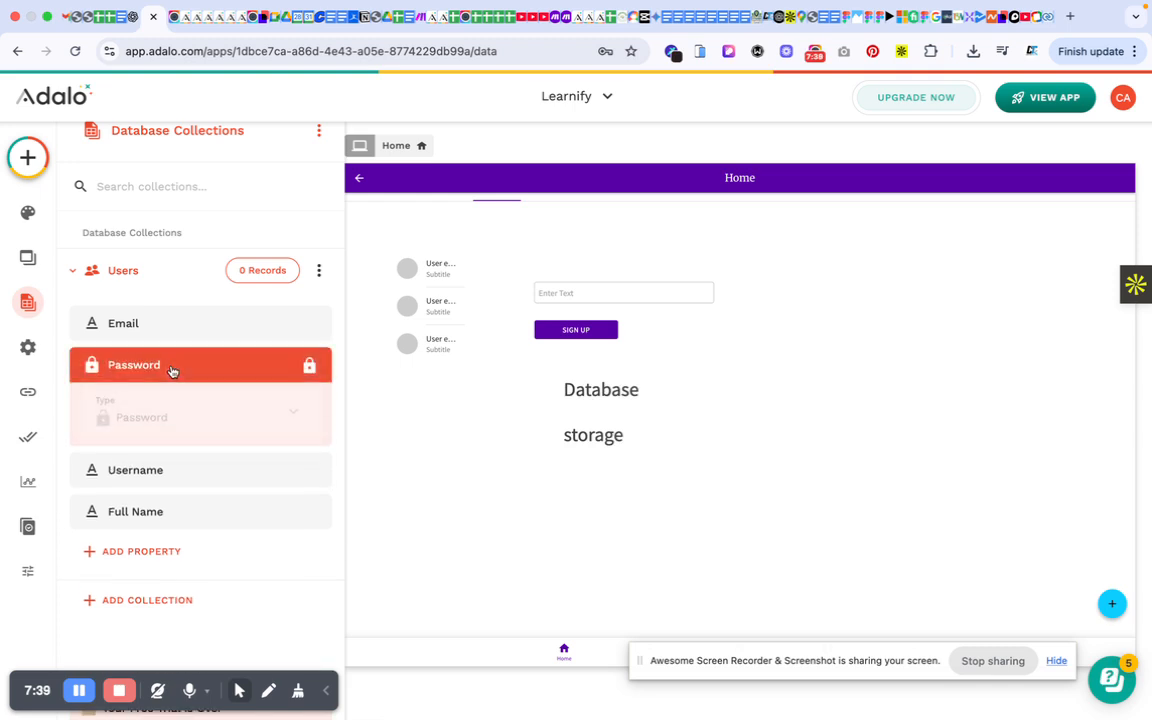
left_click(172, 370)
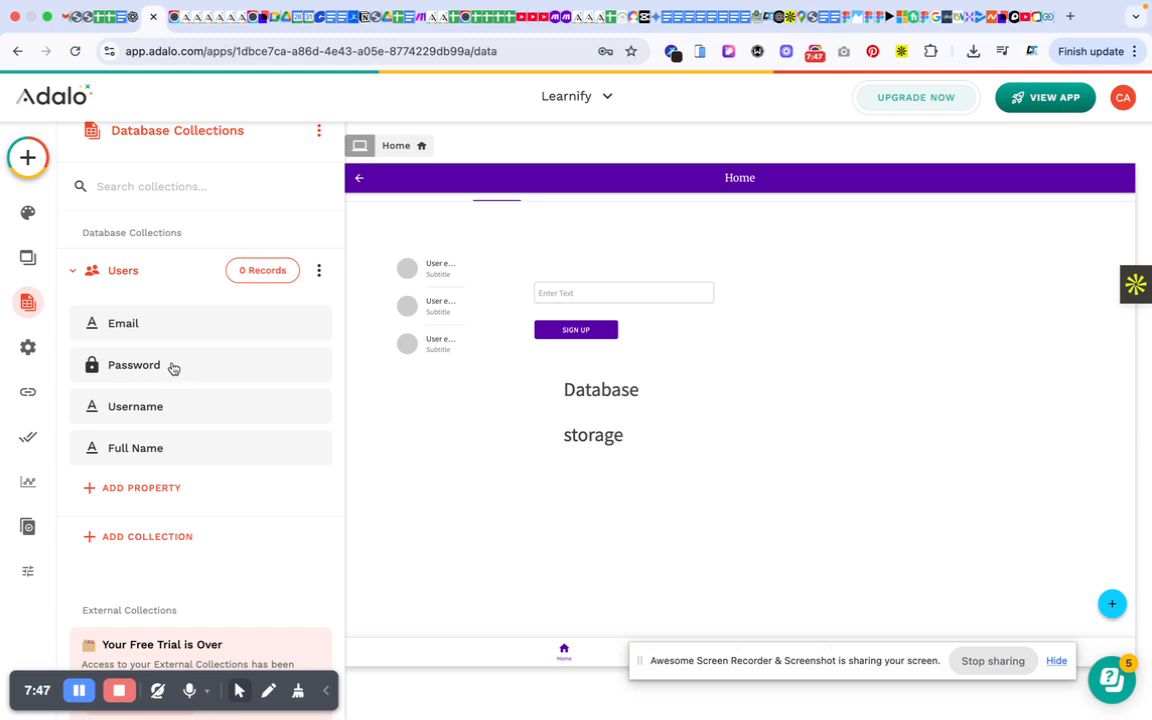
left_click(174, 368)
left_click(174, 368)
left_click(175, 412)
left_click(175, 412)
left_click(176, 415)
left_click(175, 415)
left_click(182, 322)
left_click(183, 325)
left_click(177, 451)
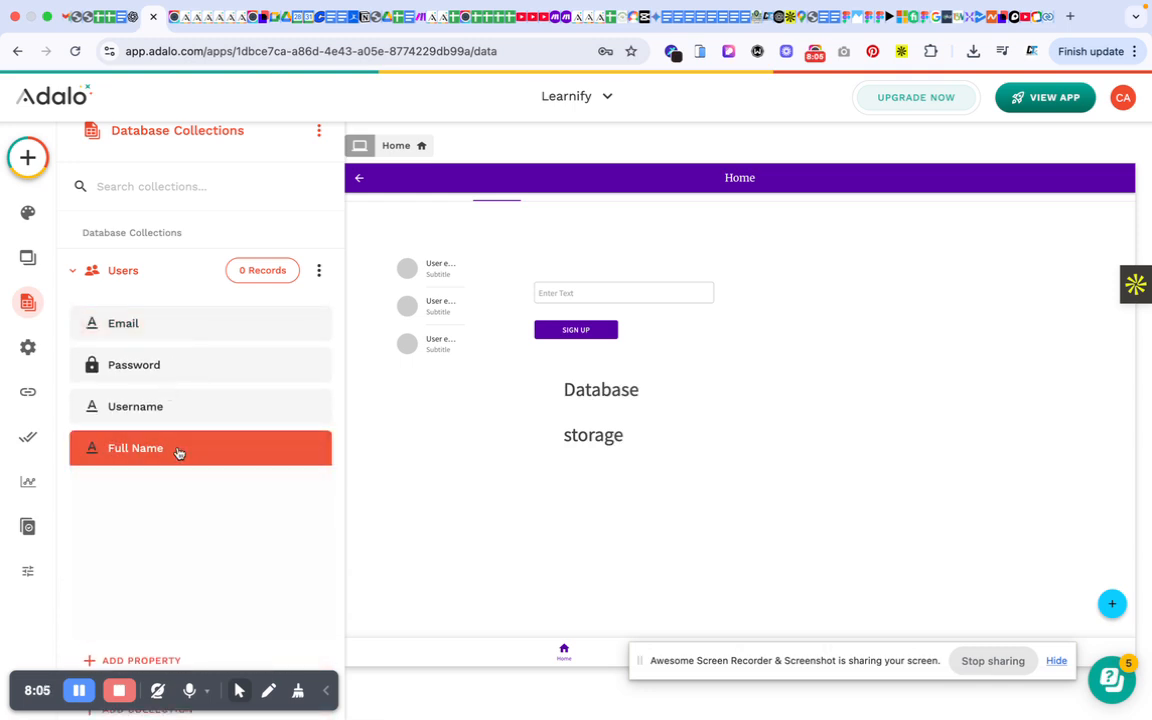
left_click(178, 452)
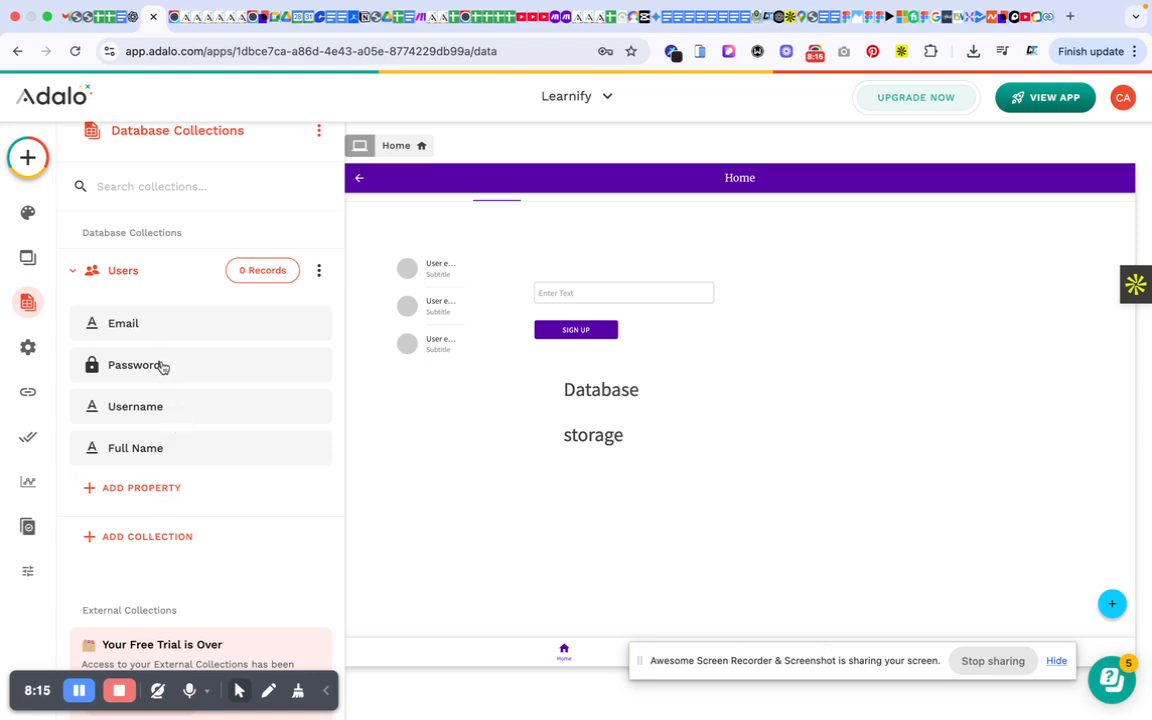
Examine the locked Email property of the Users collection, then collapse the property and the collection
left_click(149, 281)
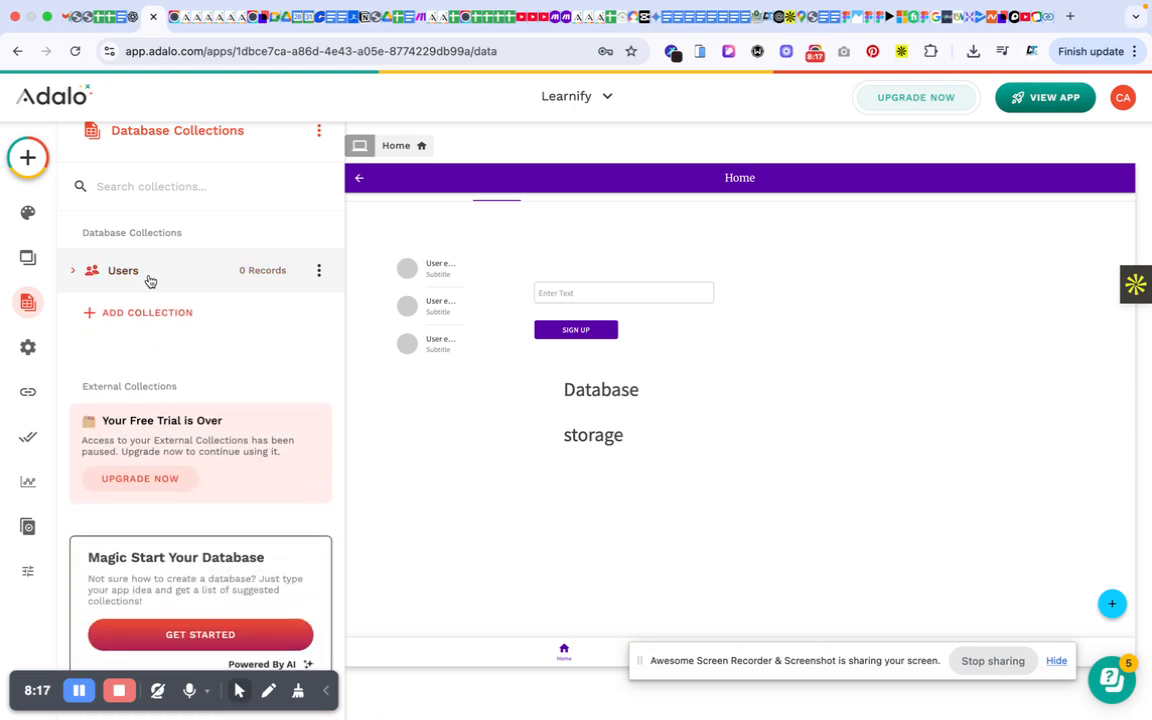
left_click(149, 281)
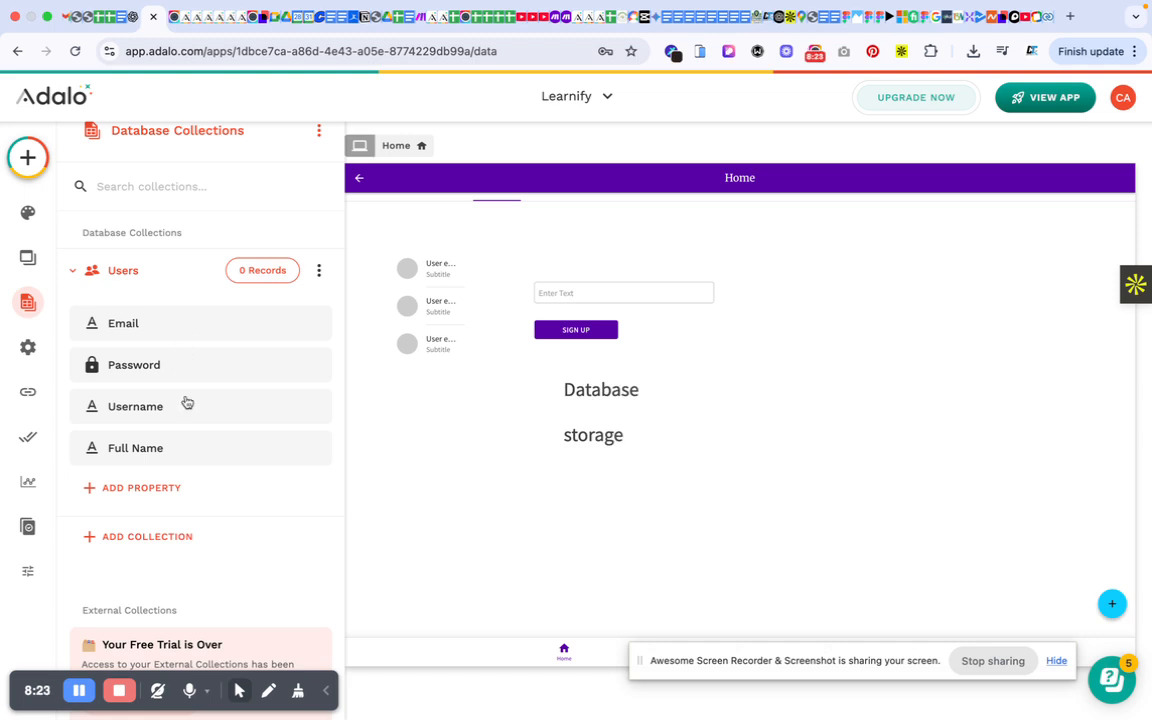
left_click(226, 339)
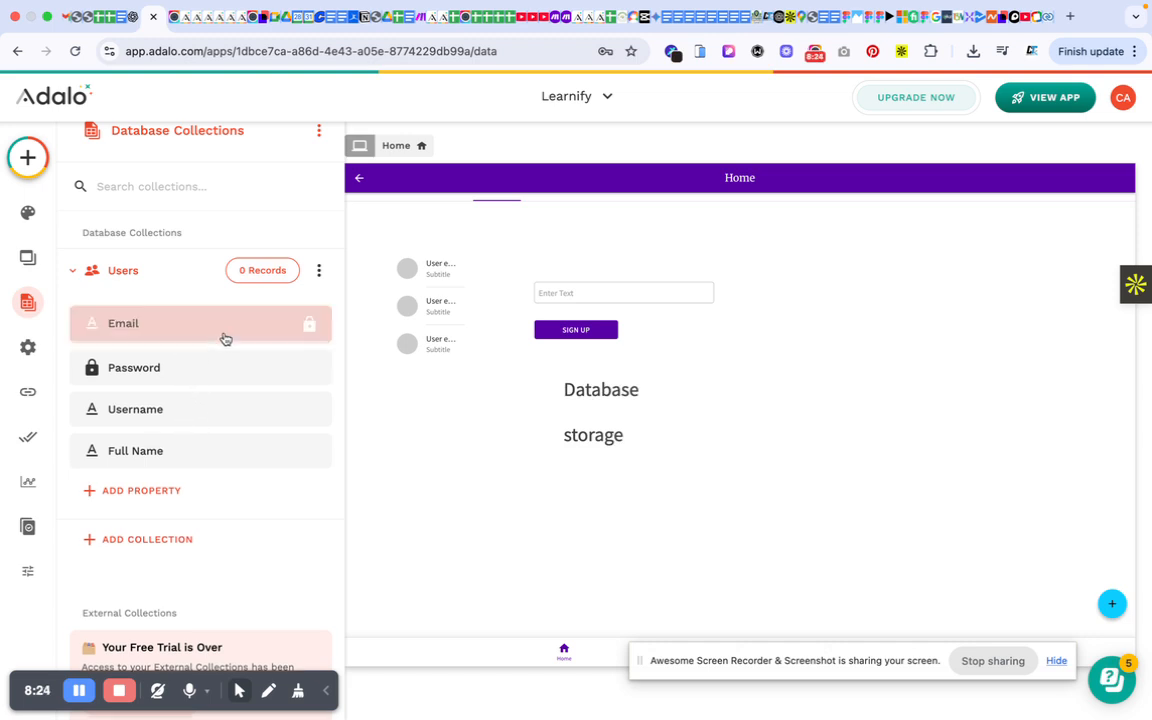
left_click(309, 332)
left_click(310, 334)
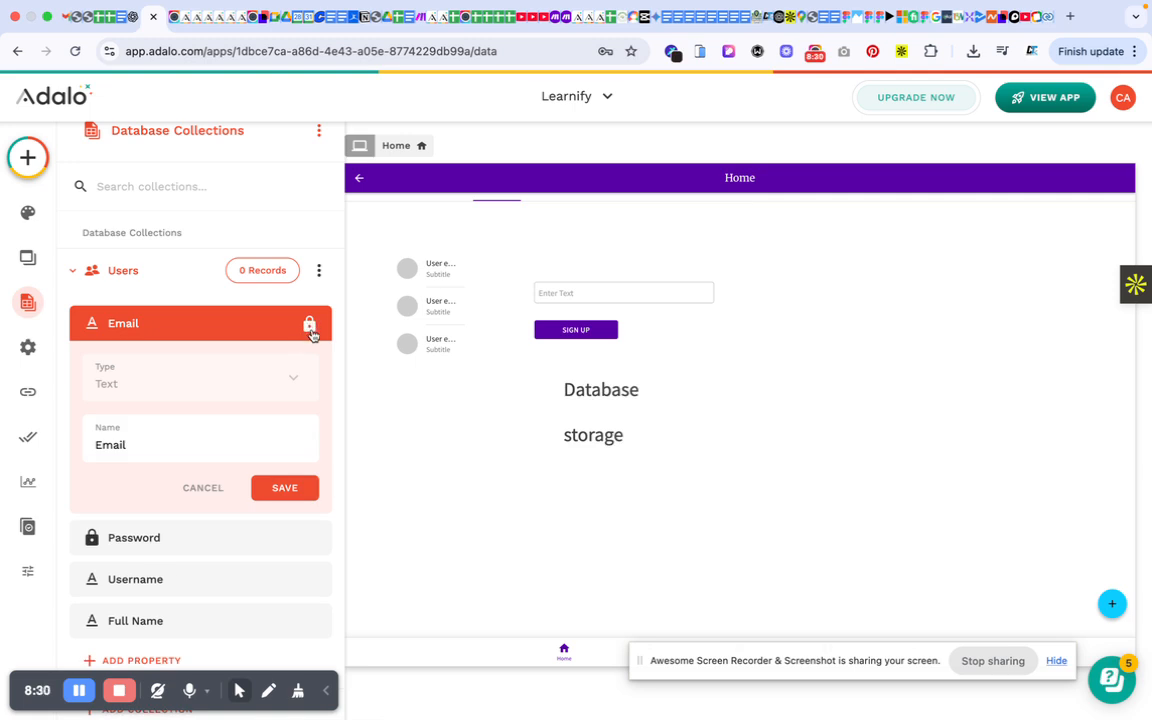
left_click(309, 326)
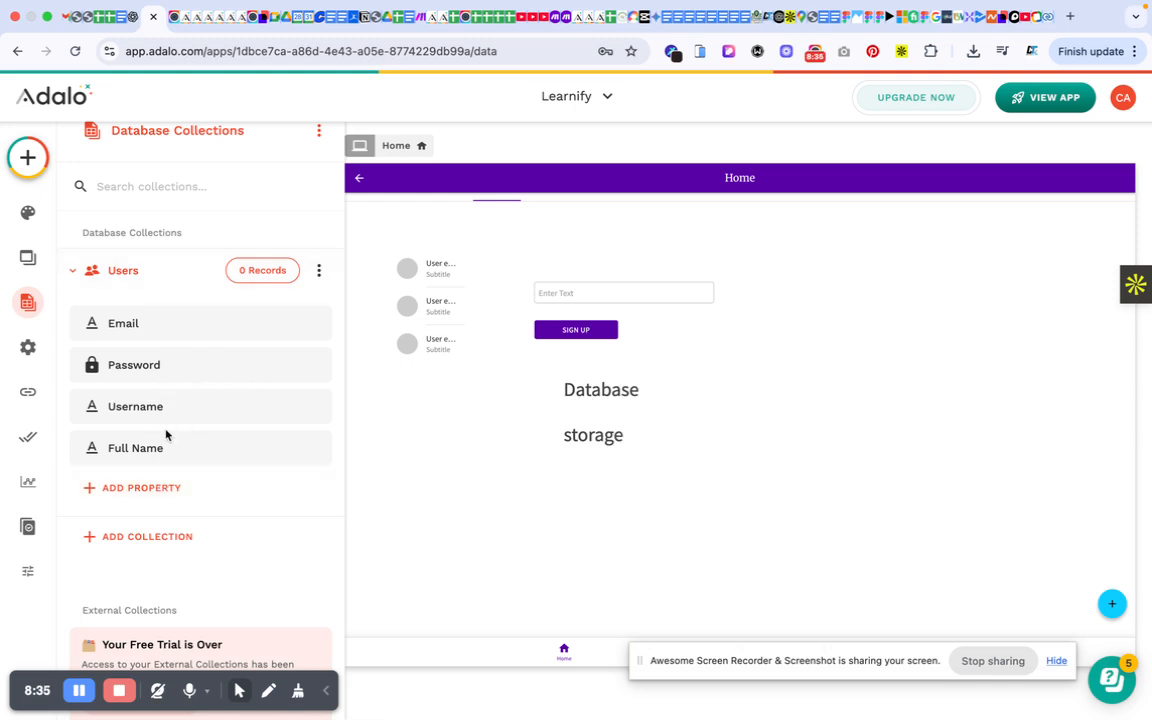
scroll(177, 372, "up", 1)
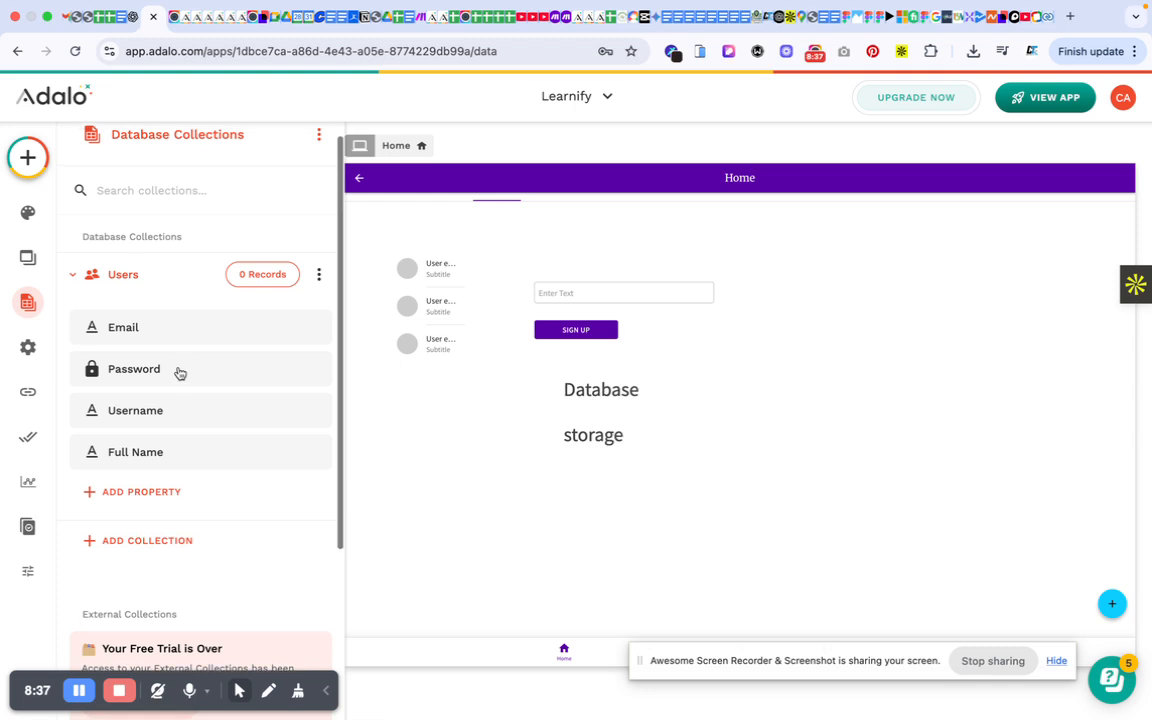
left_click(176, 277)
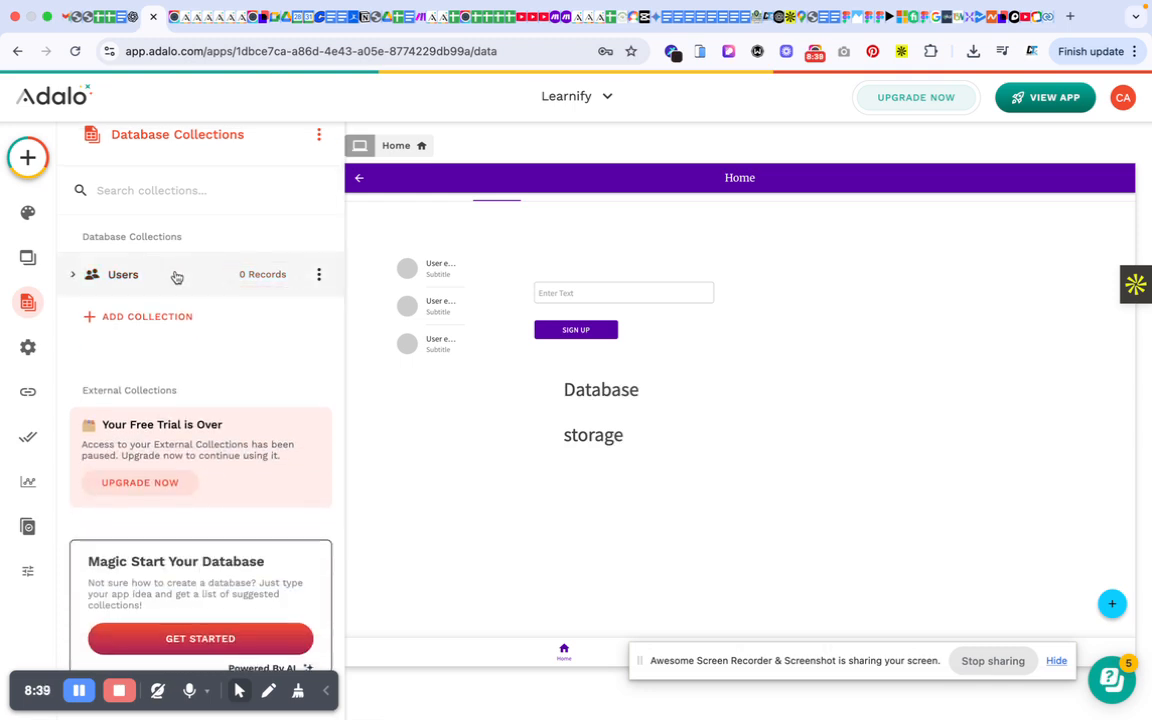
Examine the property list of the default Users collection again, then collapse the collection
left_click(172, 280)
left_click(172, 280)
left_click(170, 288)
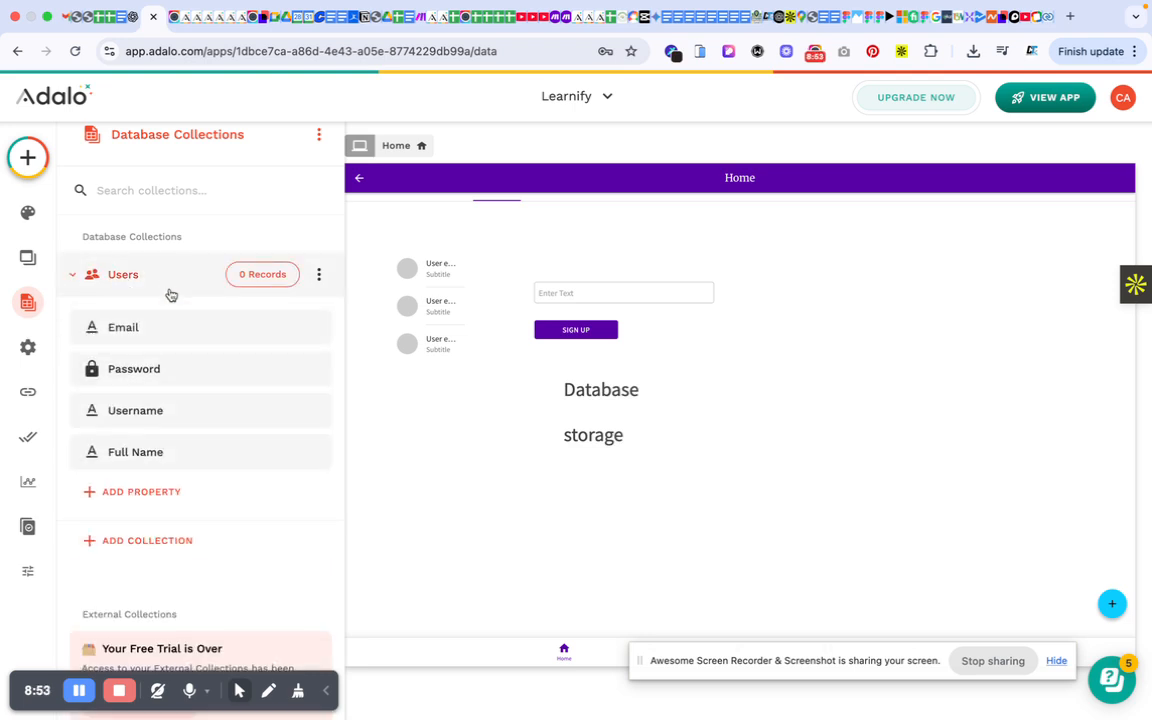
scroll(183, 402, "down", 1)
scroll(183, 402, "up", 1)
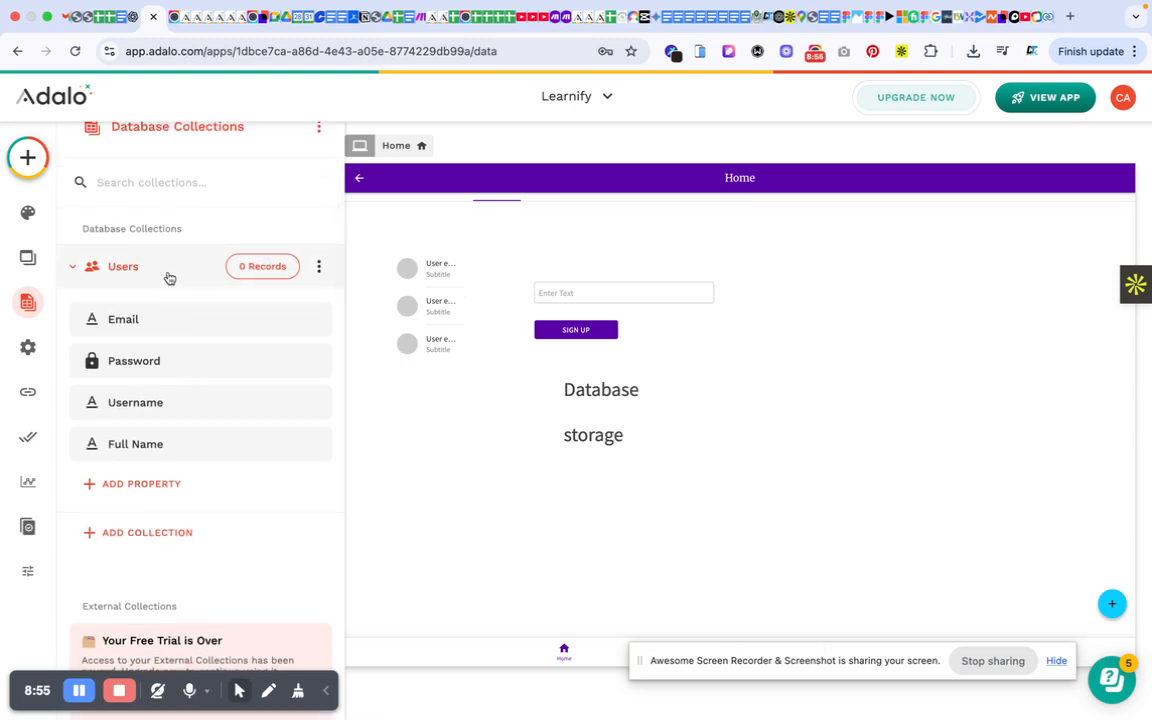
left_click(170, 277)
left_click(177, 273)
left_click(181, 274)
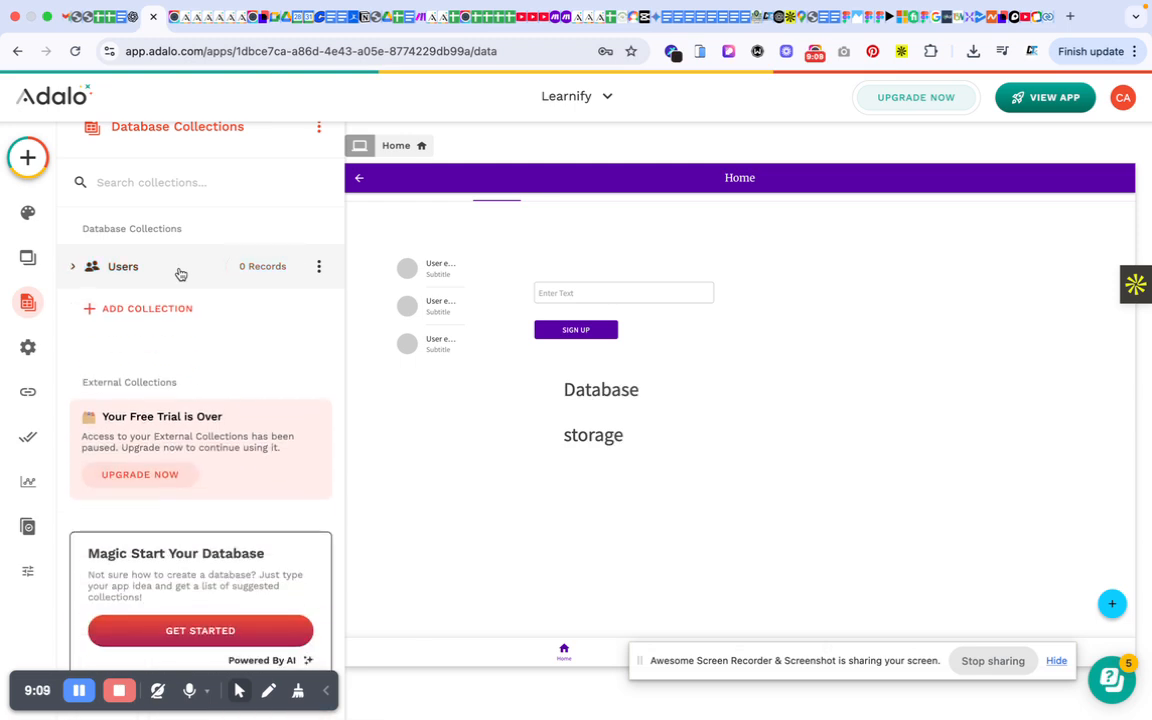
left_click(181, 274)
left_click(181, 274)
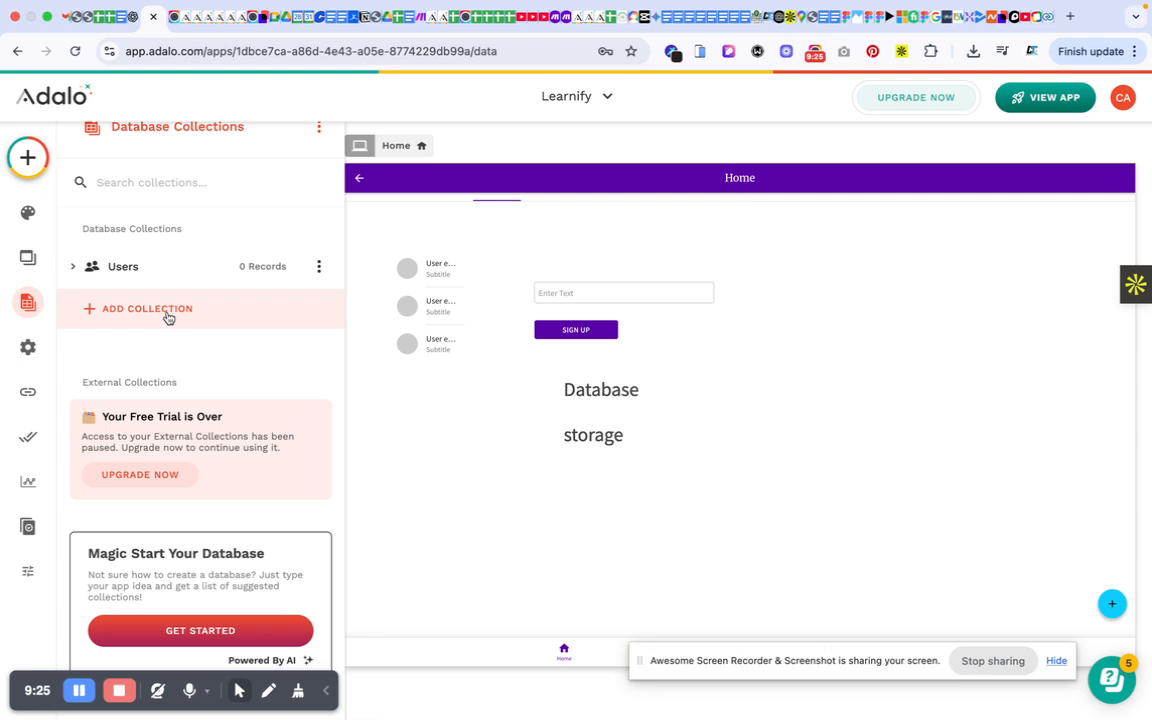
Inspect the setup of the text input and the Sign up button on the Home screen
scroll(535, 372, "up", 2)
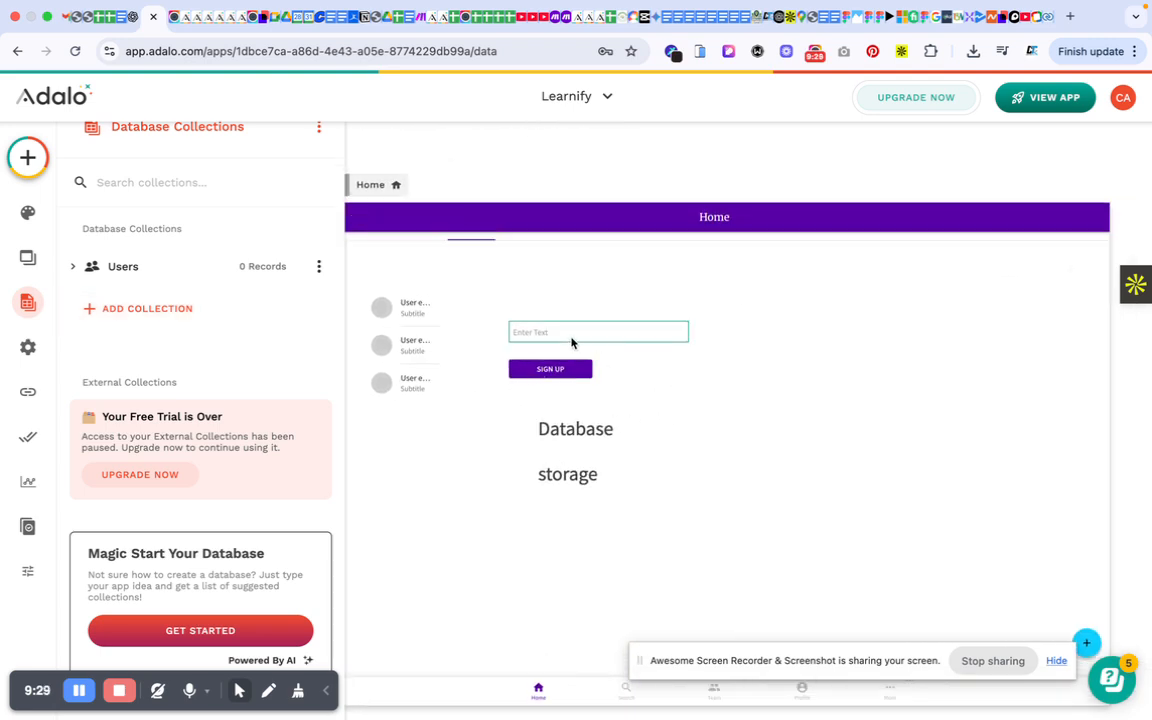
left_click(575, 338)
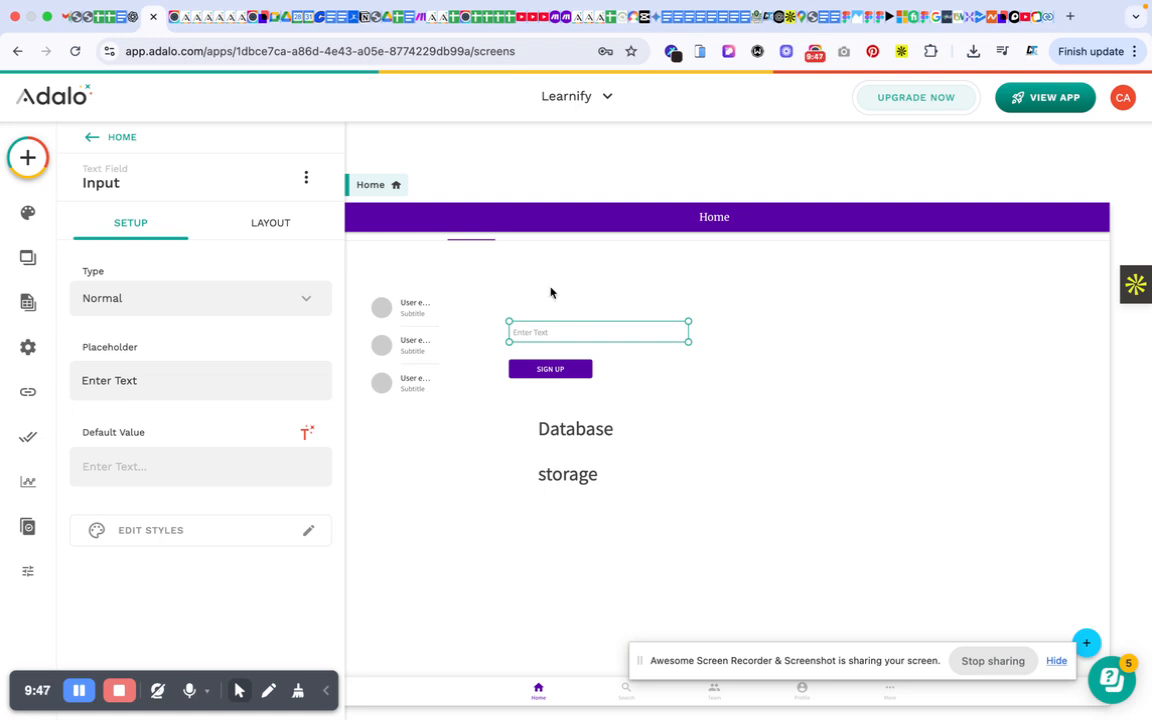
left_click(570, 372)
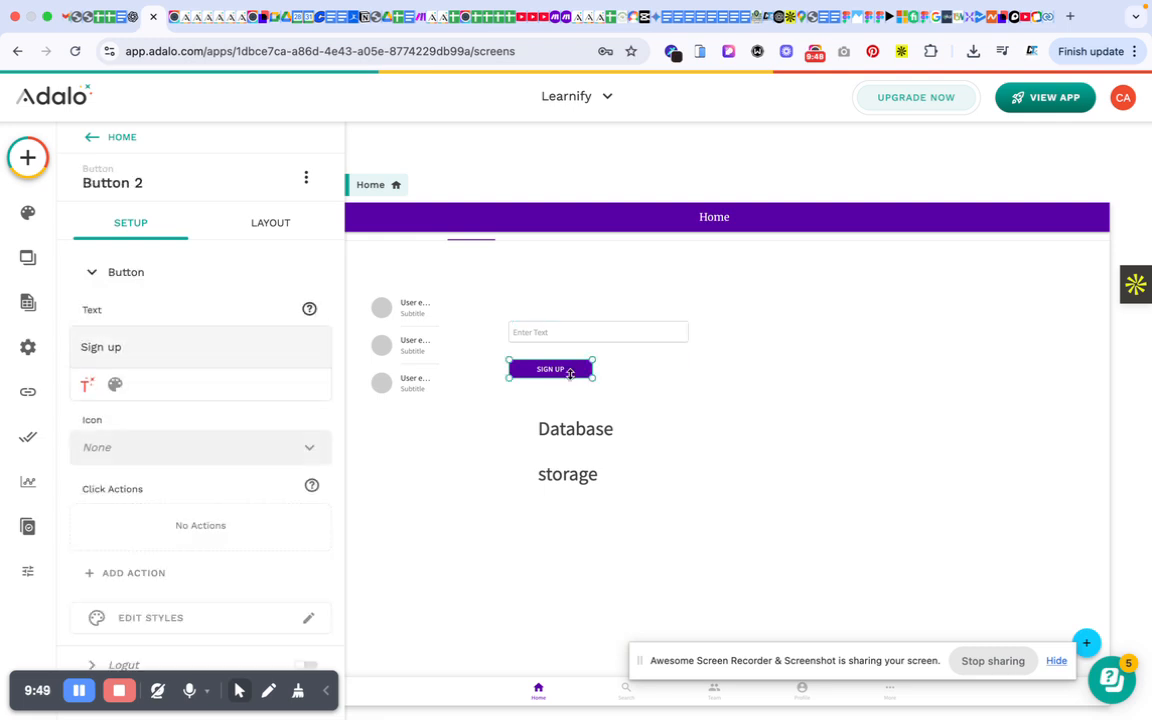
left_click(585, 334)
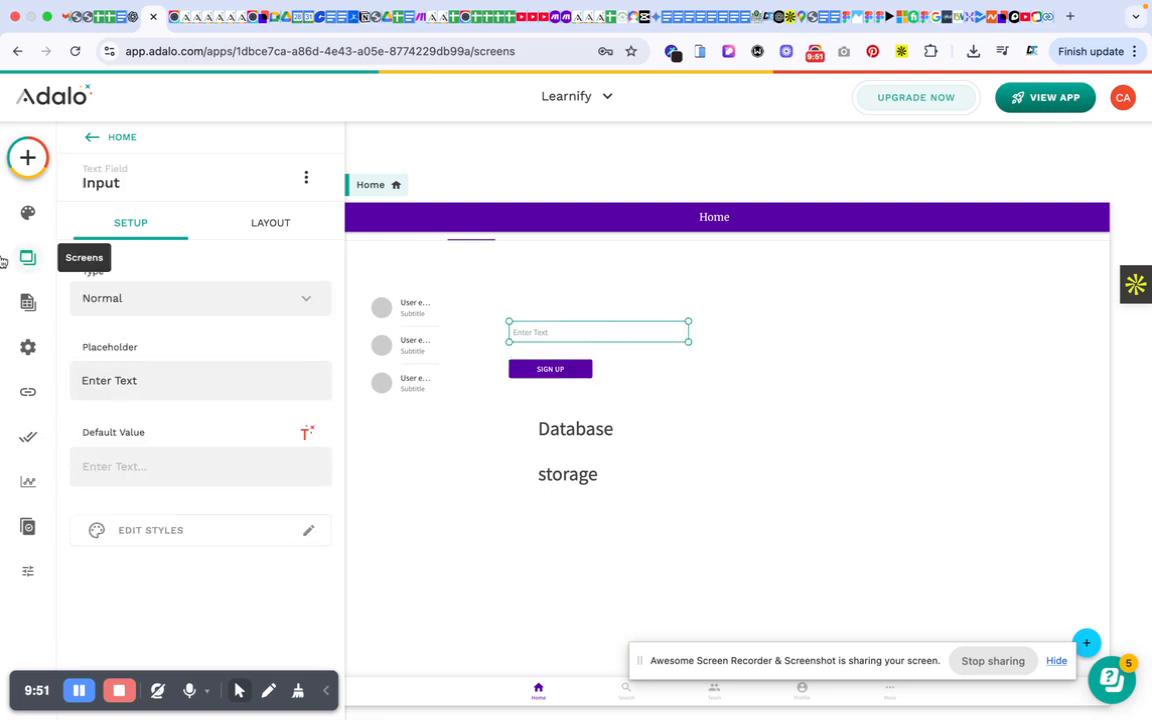
Add a new database collection named Products
left_click(28, 302)
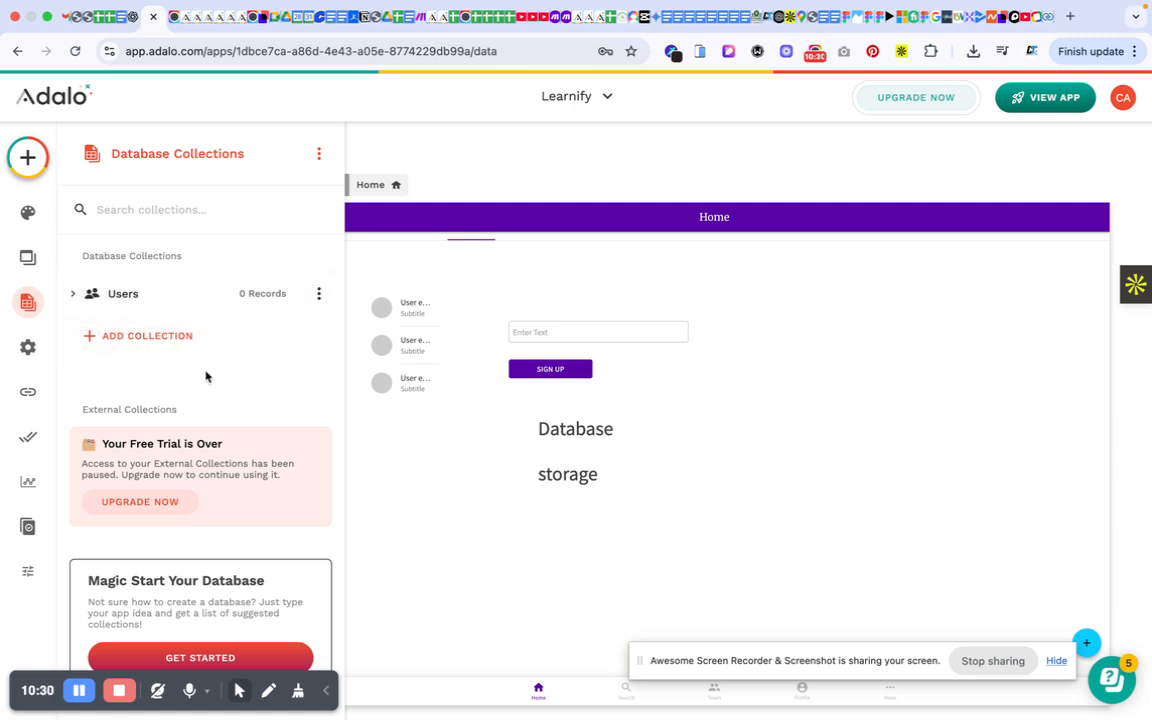
left_click(152, 343)
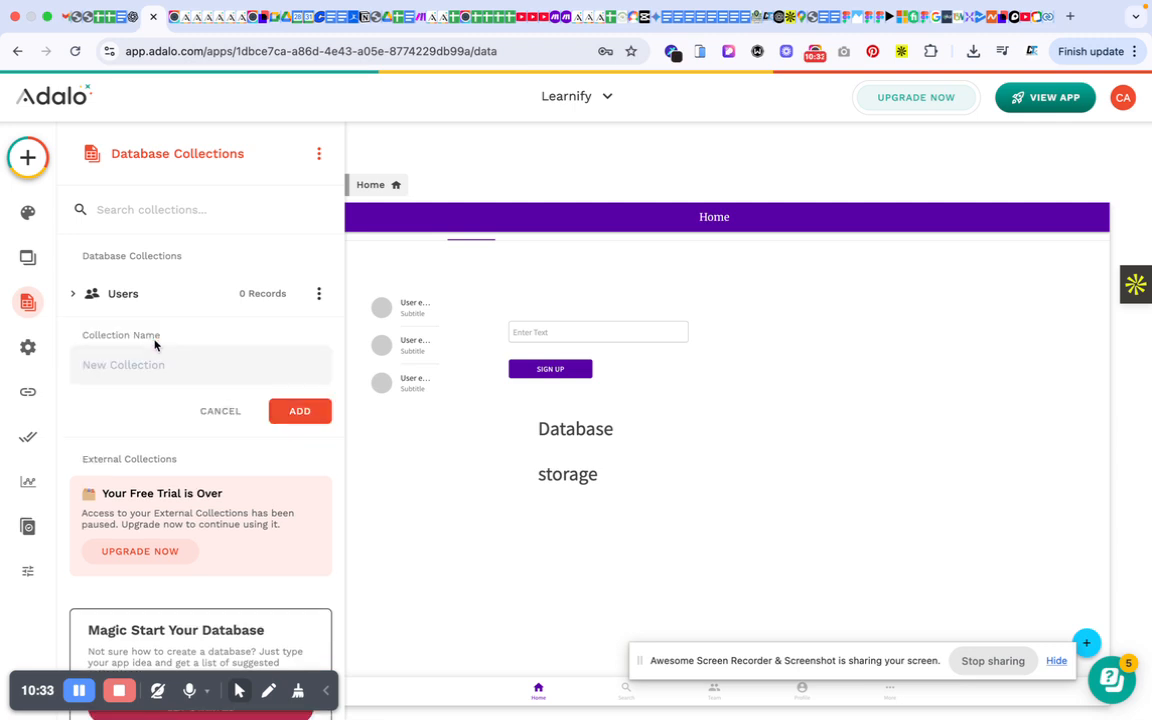
type("Products")
left_click(300, 411)
Examine the Products collection and its locked default Name property, then collapse the collection
left_click(166, 350)
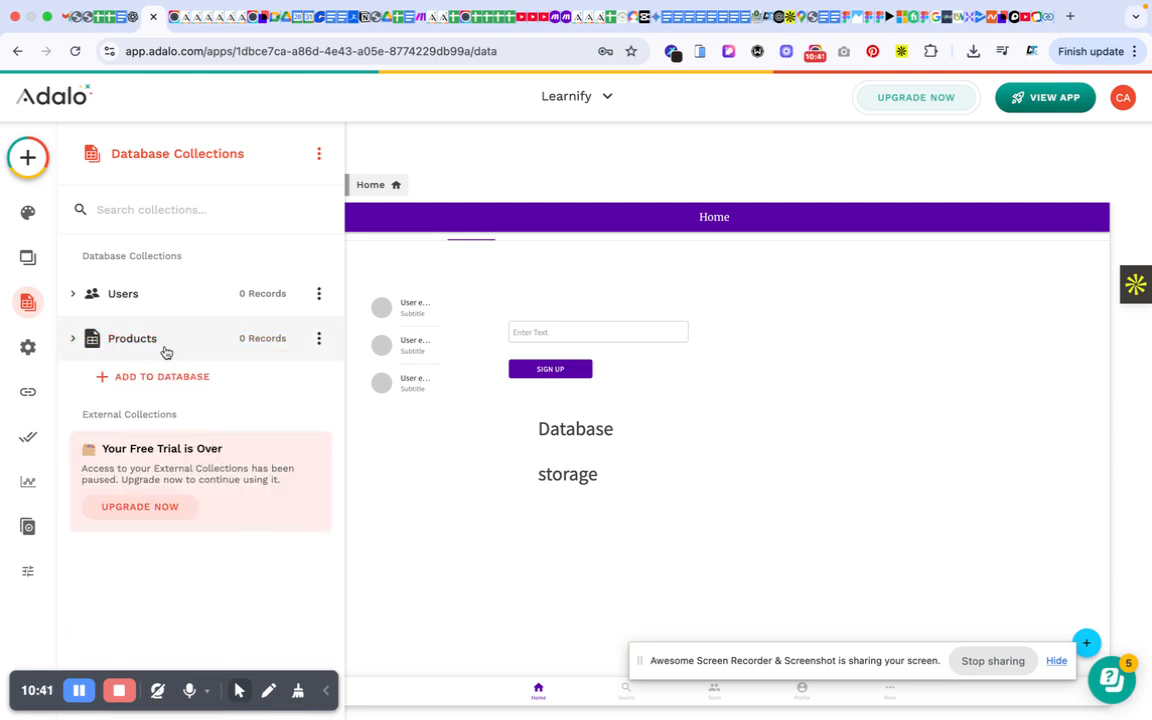
left_click(168, 344)
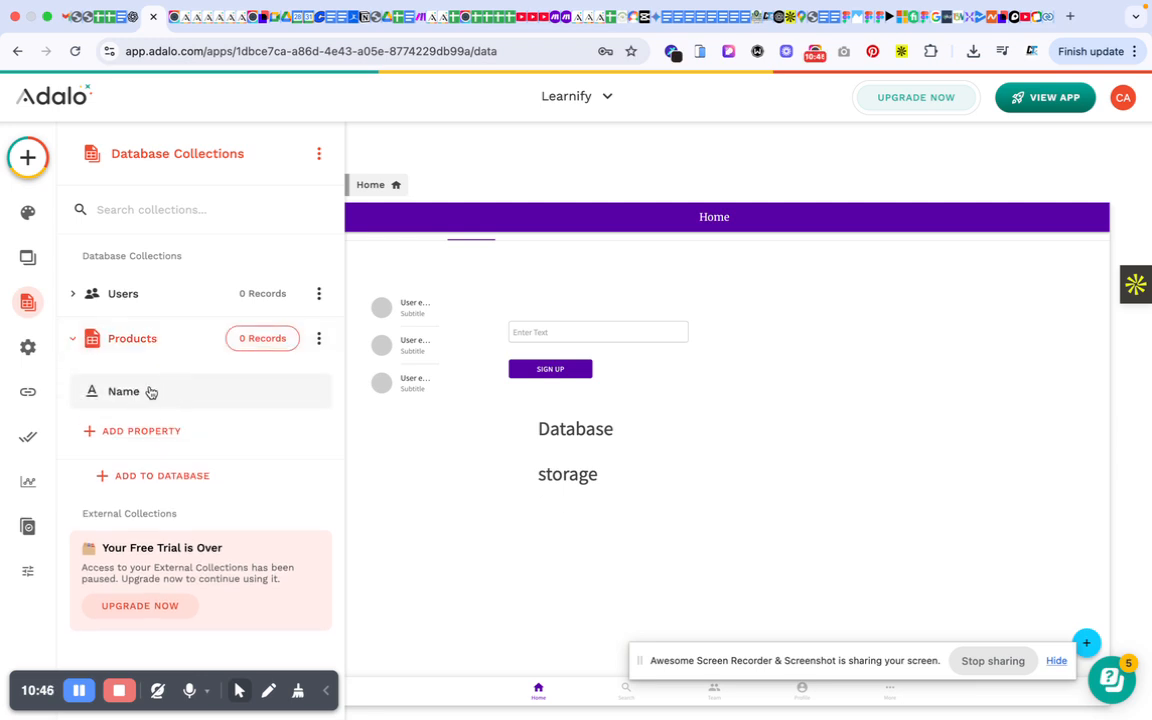
left_click(151, 392)
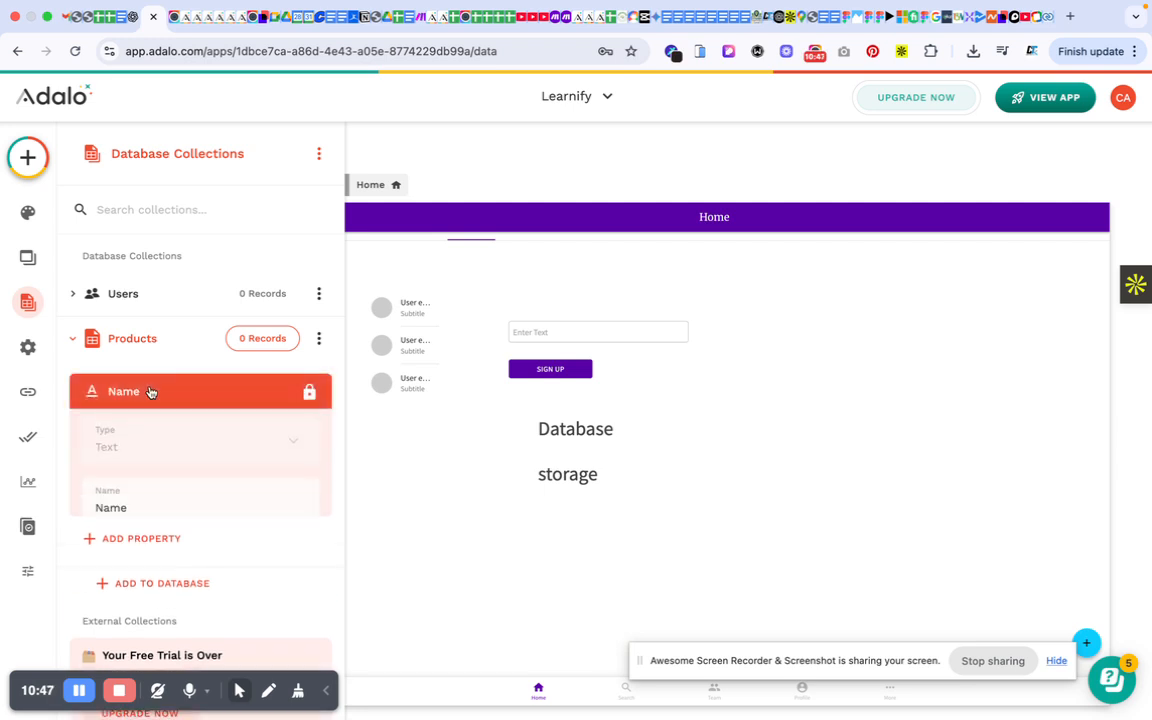
left_click(155, 342)
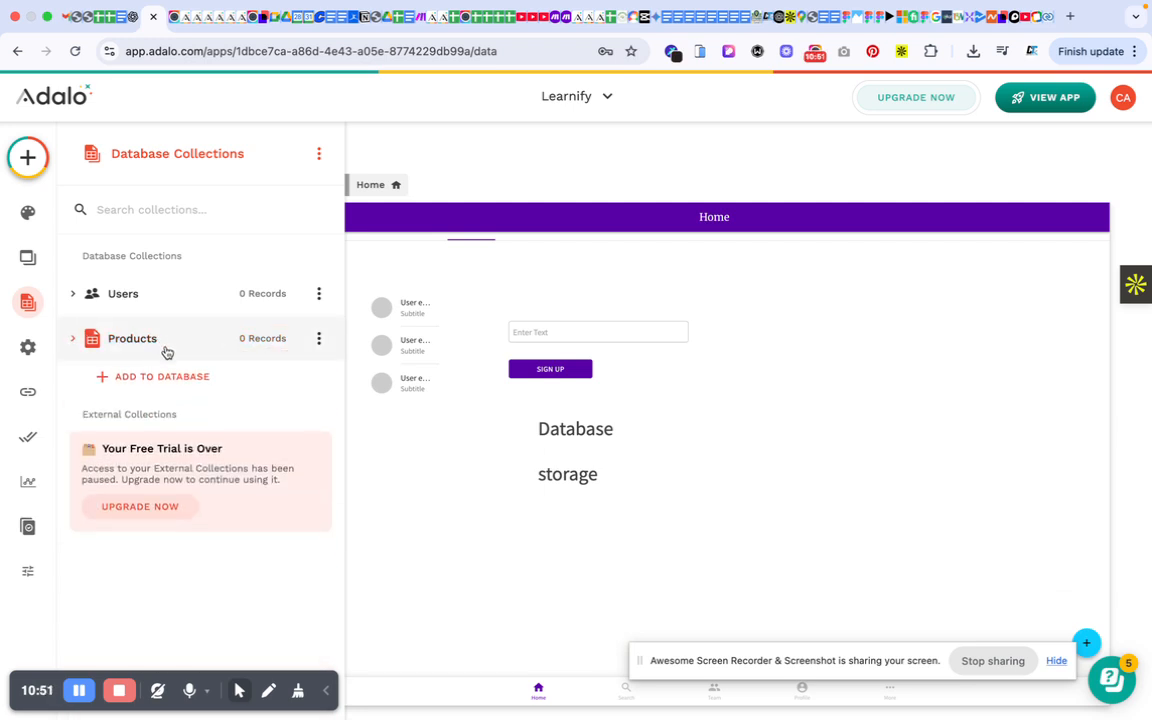
left_click(166, 350)
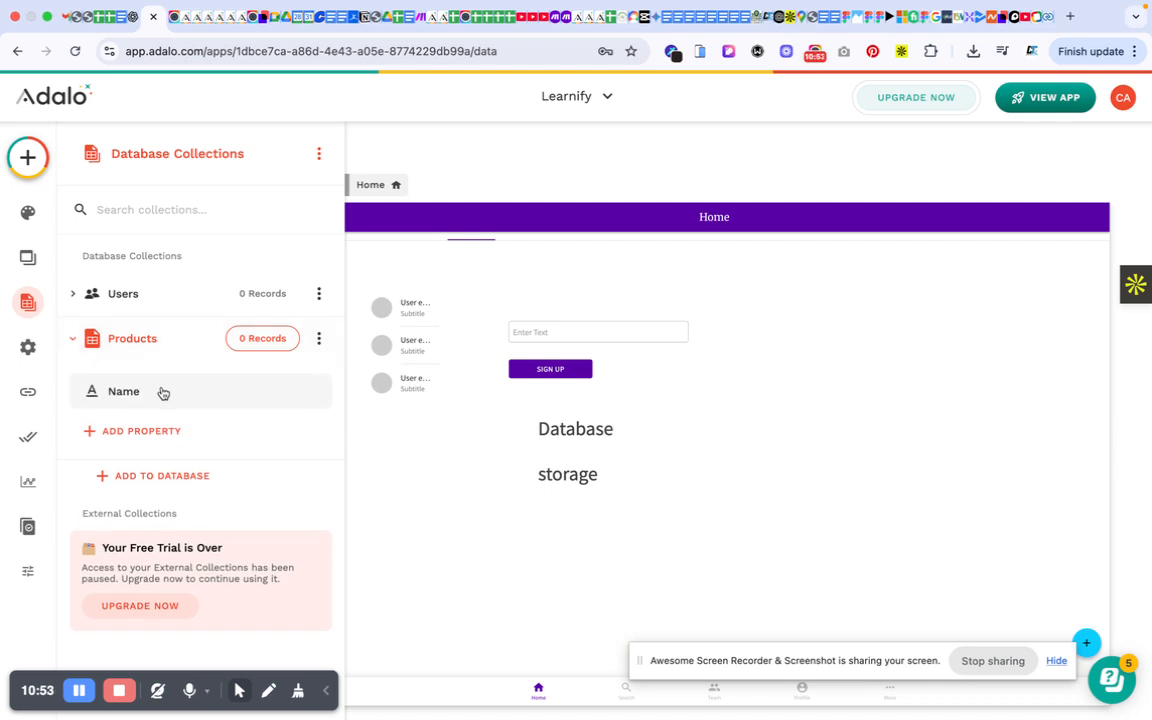
left_click(190, 393)
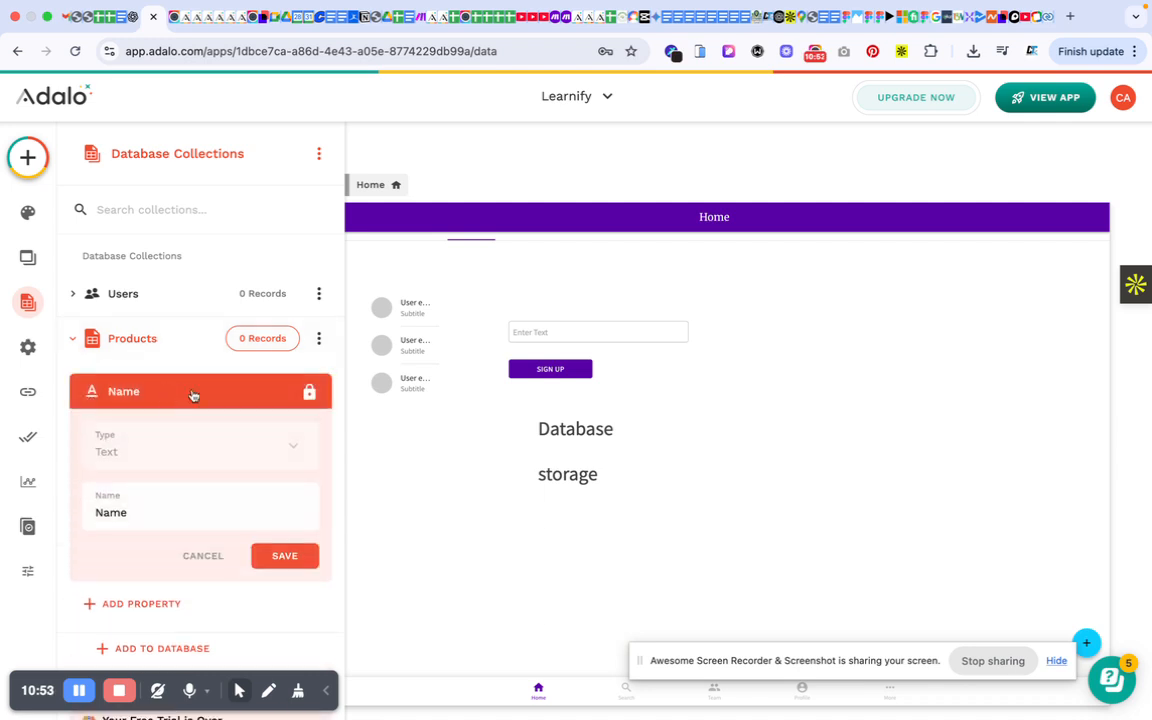
left_click(309, 396)
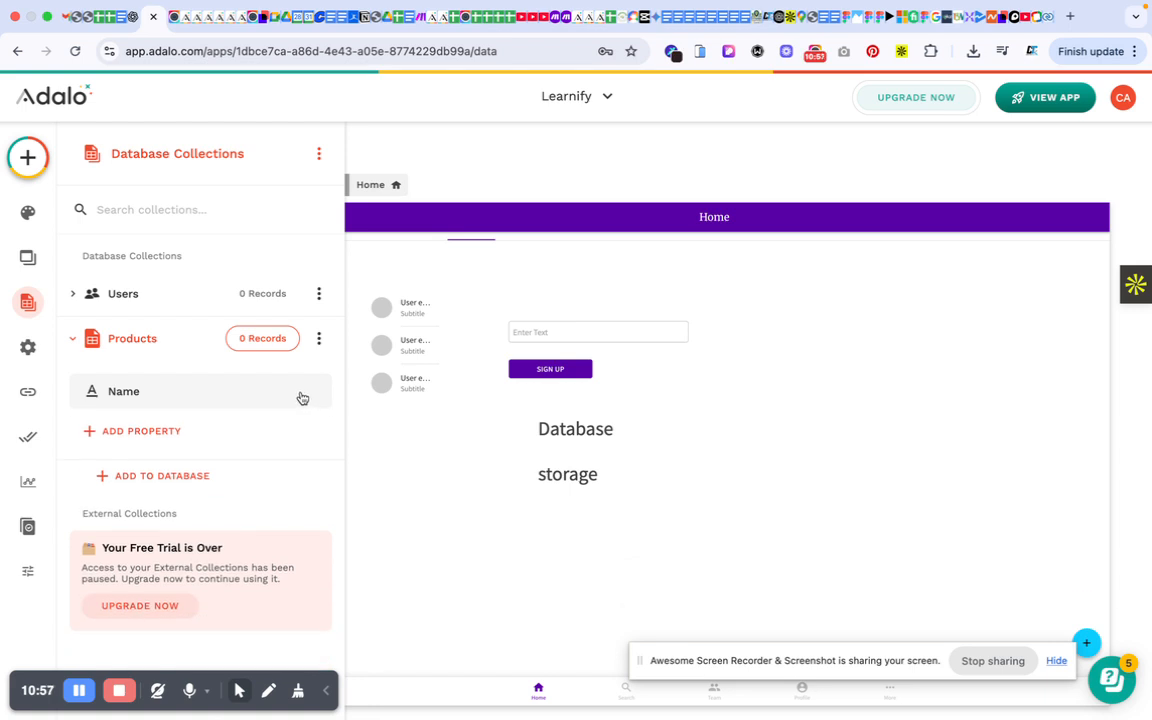
left_click(295, 396)
left_click(180, 393)
left_click(155, 349)
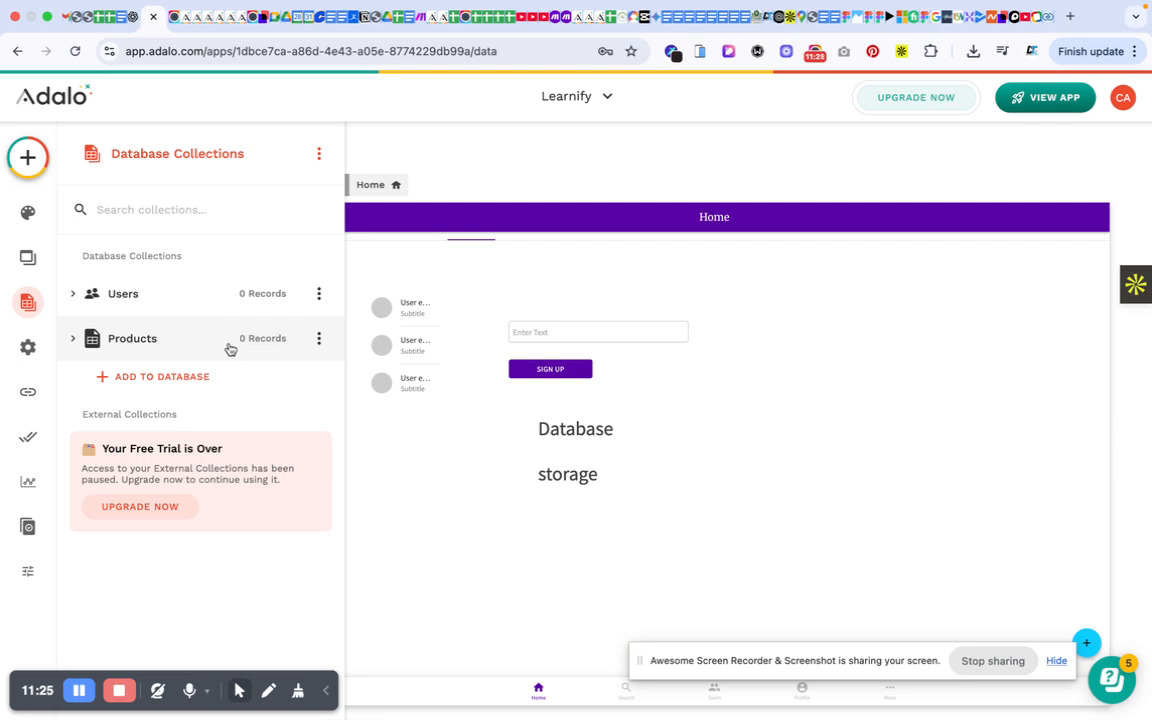
Rename the default Name property of the Products collection to Title and save it
left_click(162, 344)
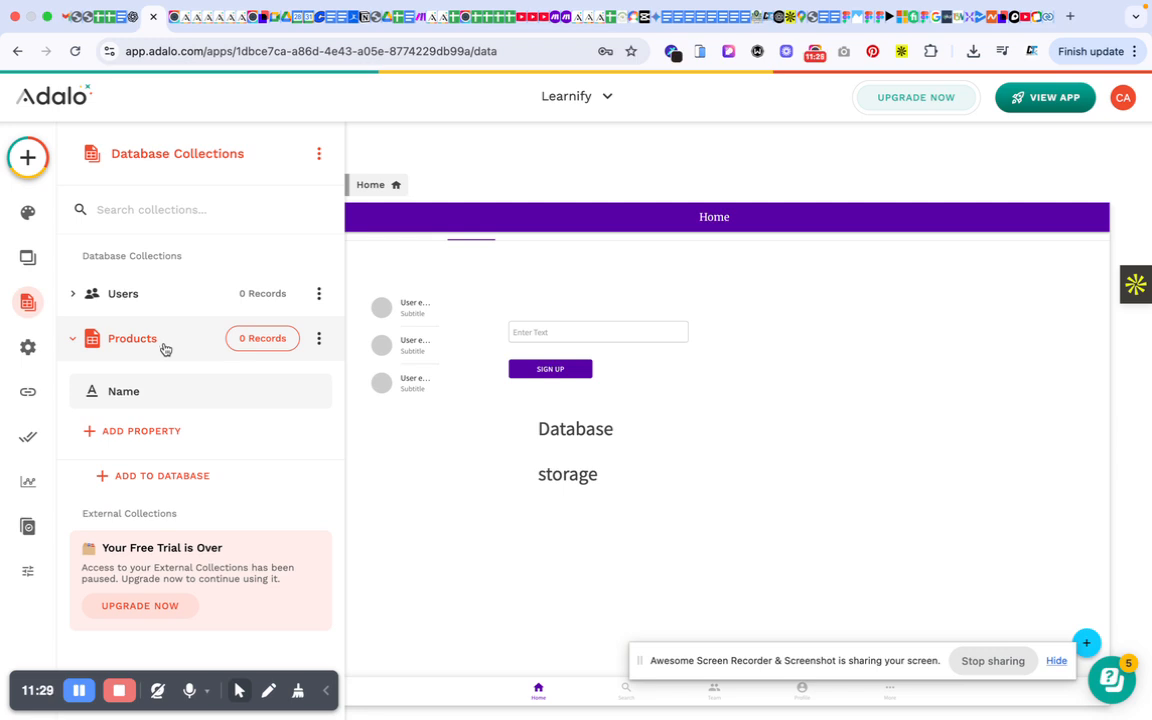
left_click(150, 394)
left_click(150, 395)
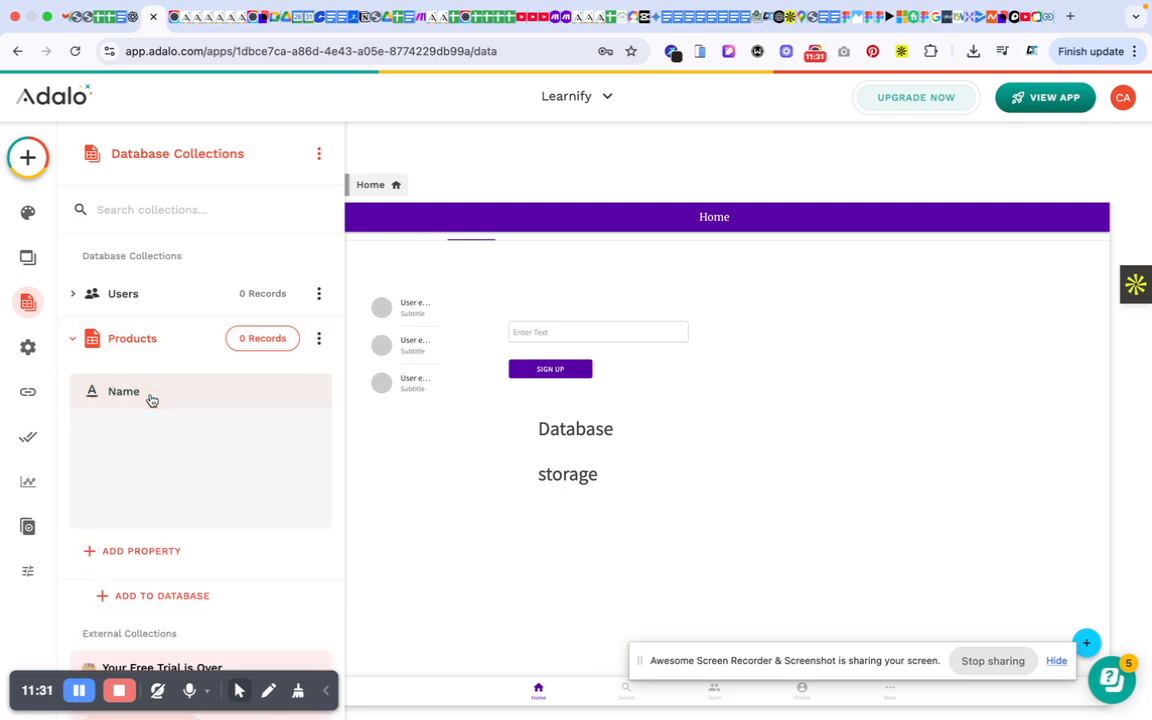
left_click(151, 397)
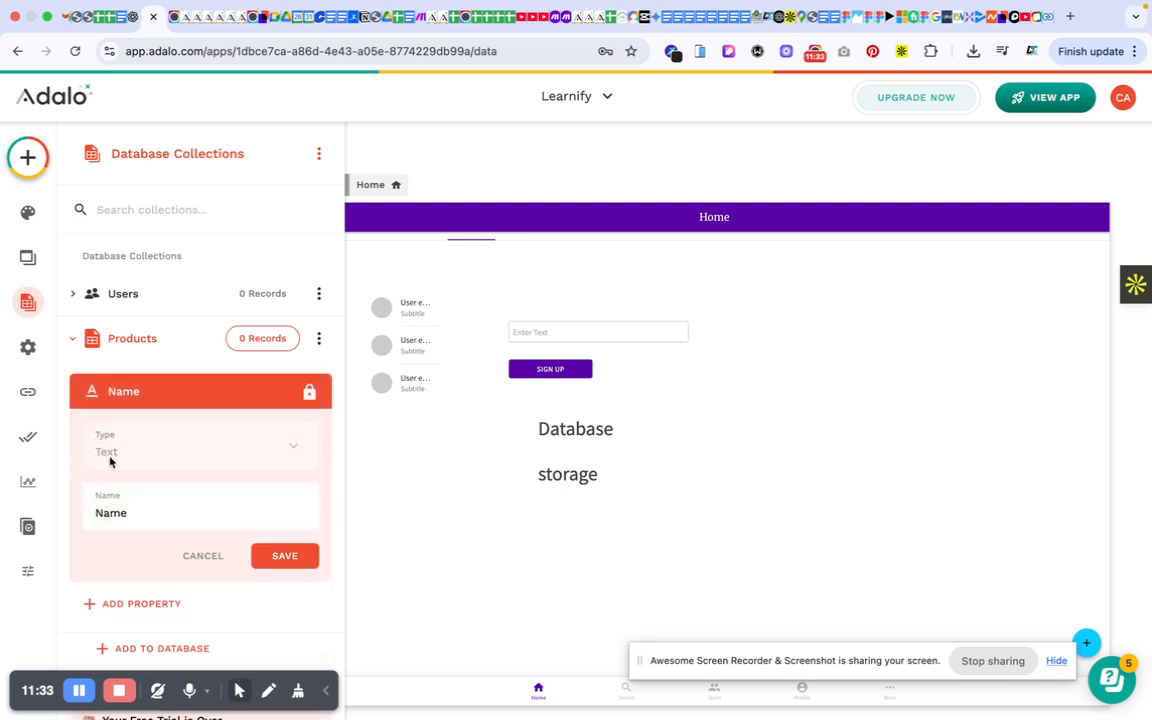
double_click(100, 513)
type("Title")
left_click(285, 556)
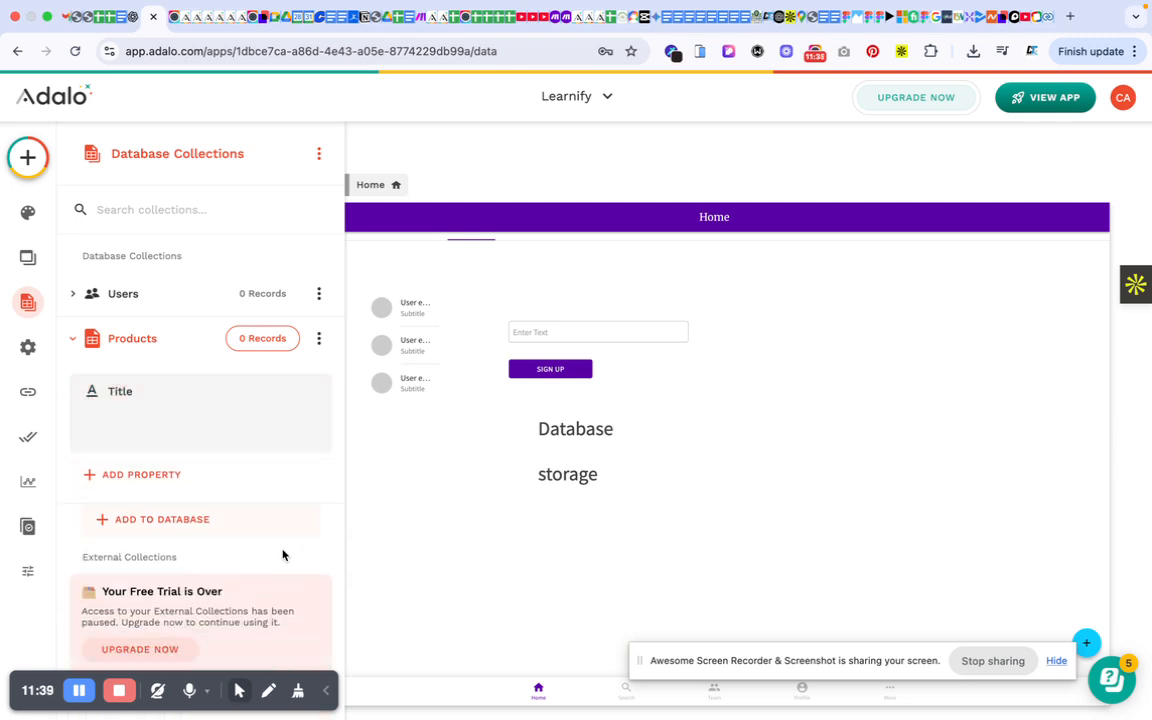
Rename the Title property of the Products collection back to Name
left_click(142, 400)
double_click(98, 514)
type("Name")
key("Return")
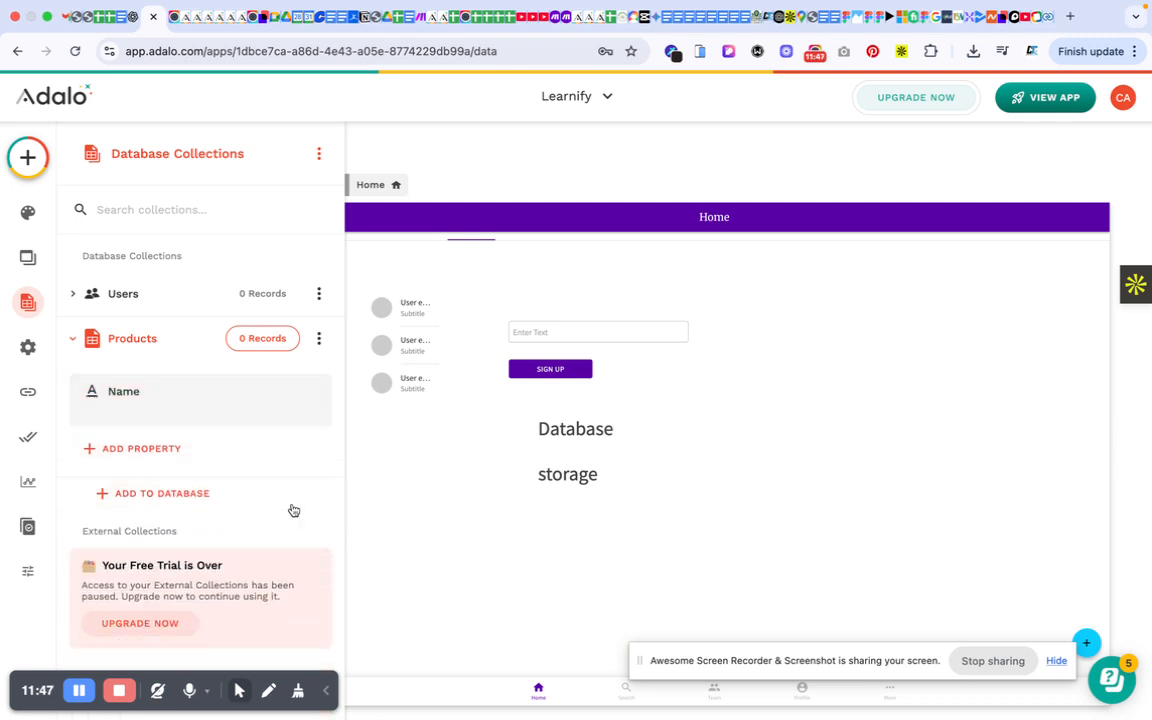
Add a Text property named Description to the Products collection and save it
left_click(150, 432)
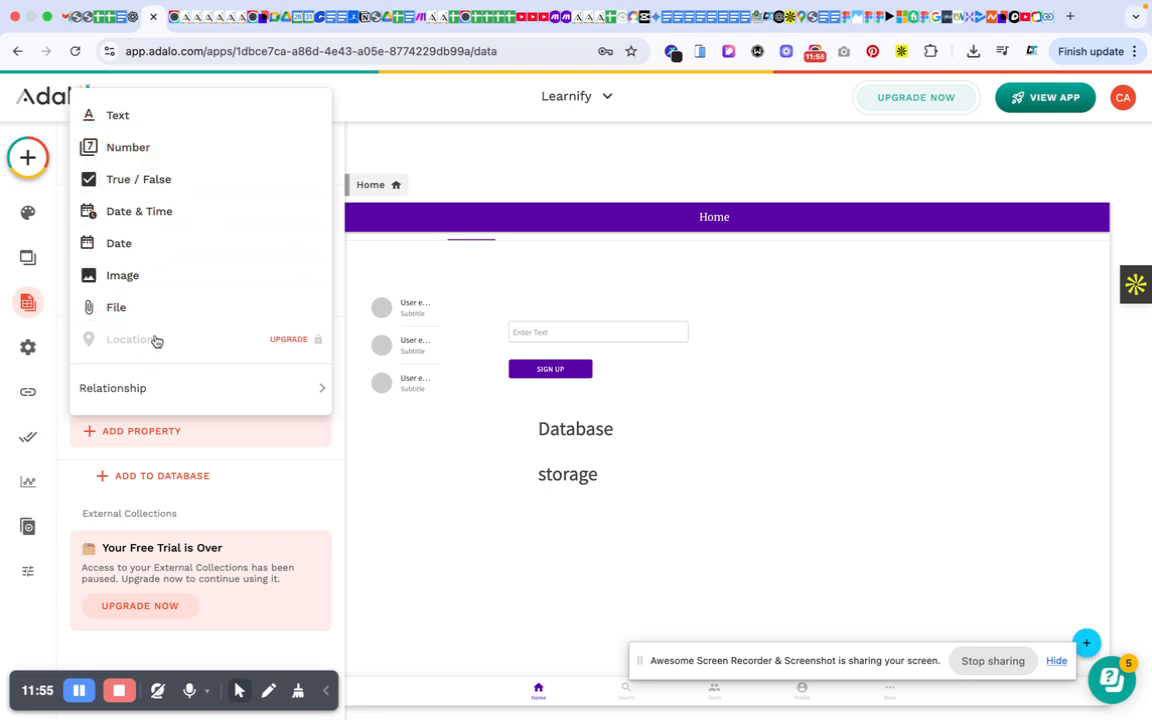
mouse_move(151, 399)
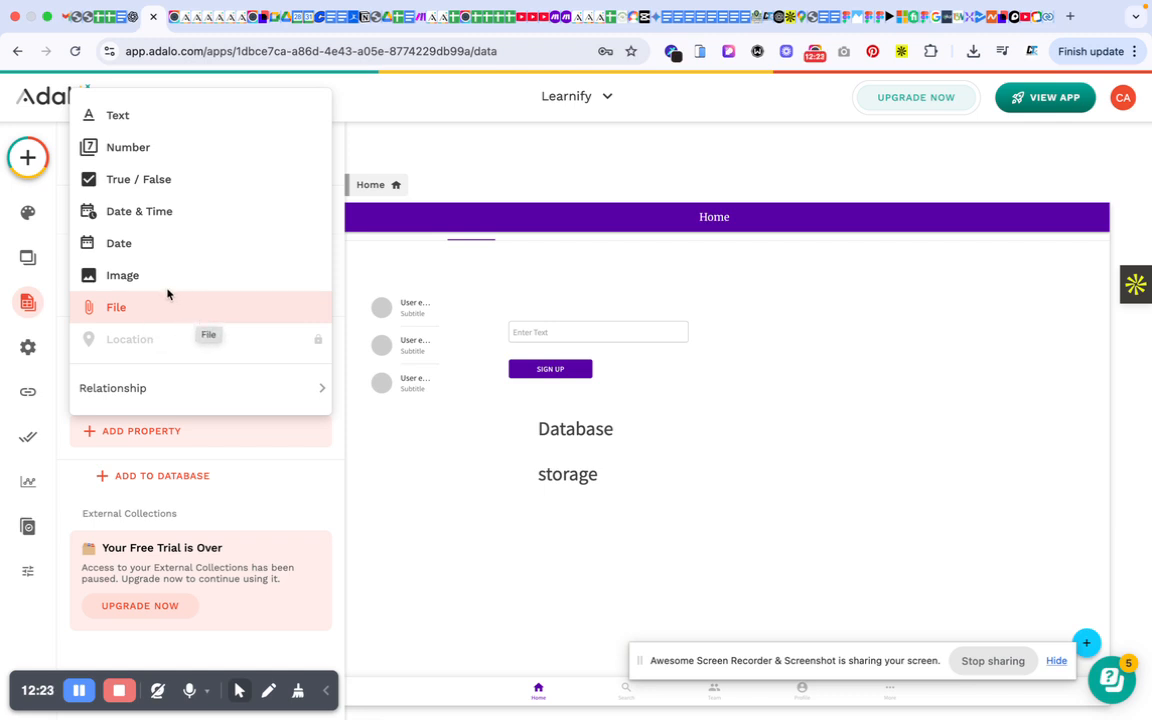
left_click(155, 116)
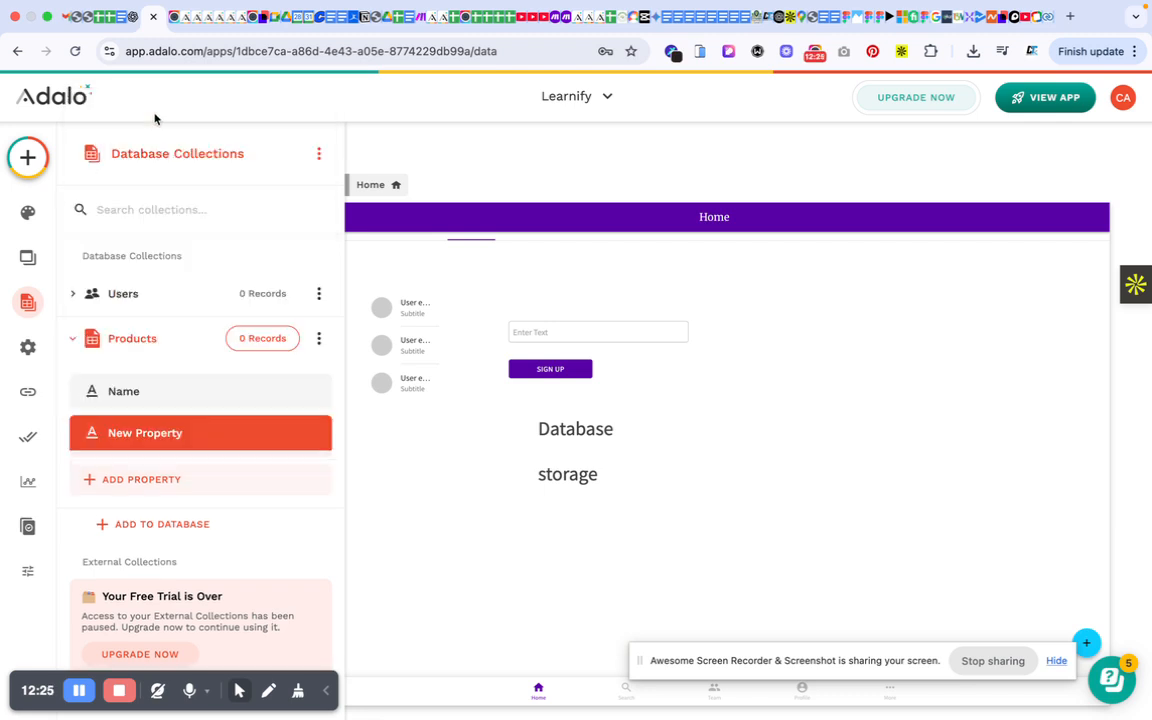
triple_click(144, 554)
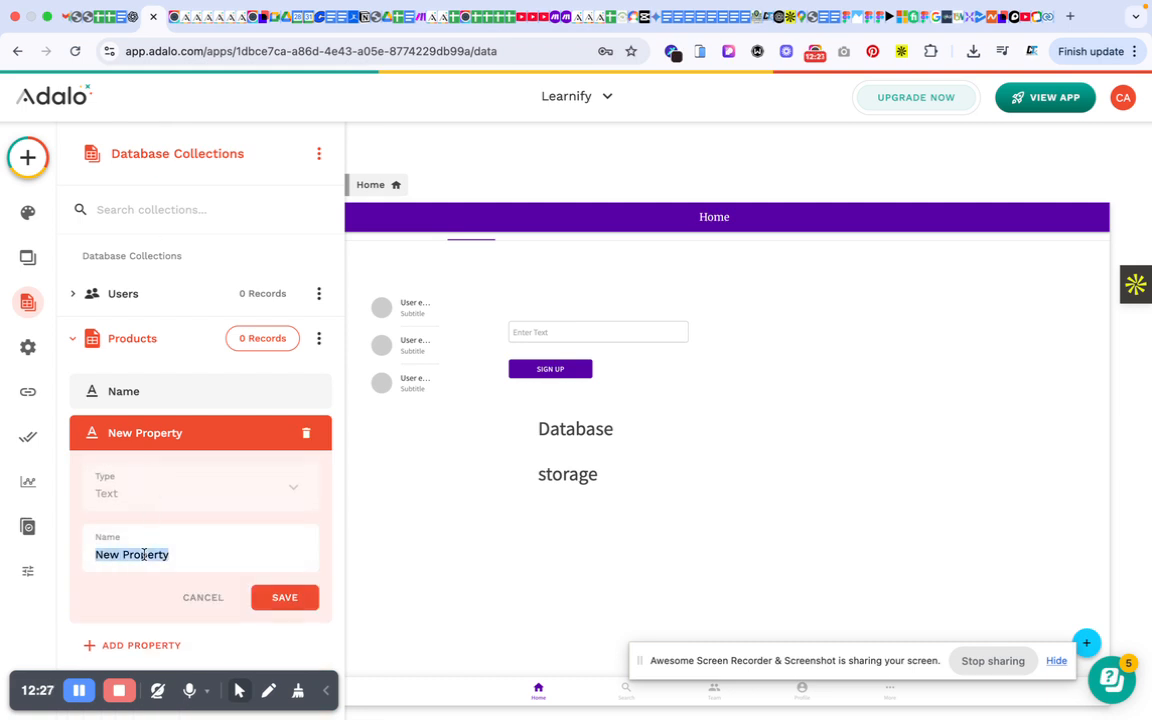
type("Description")
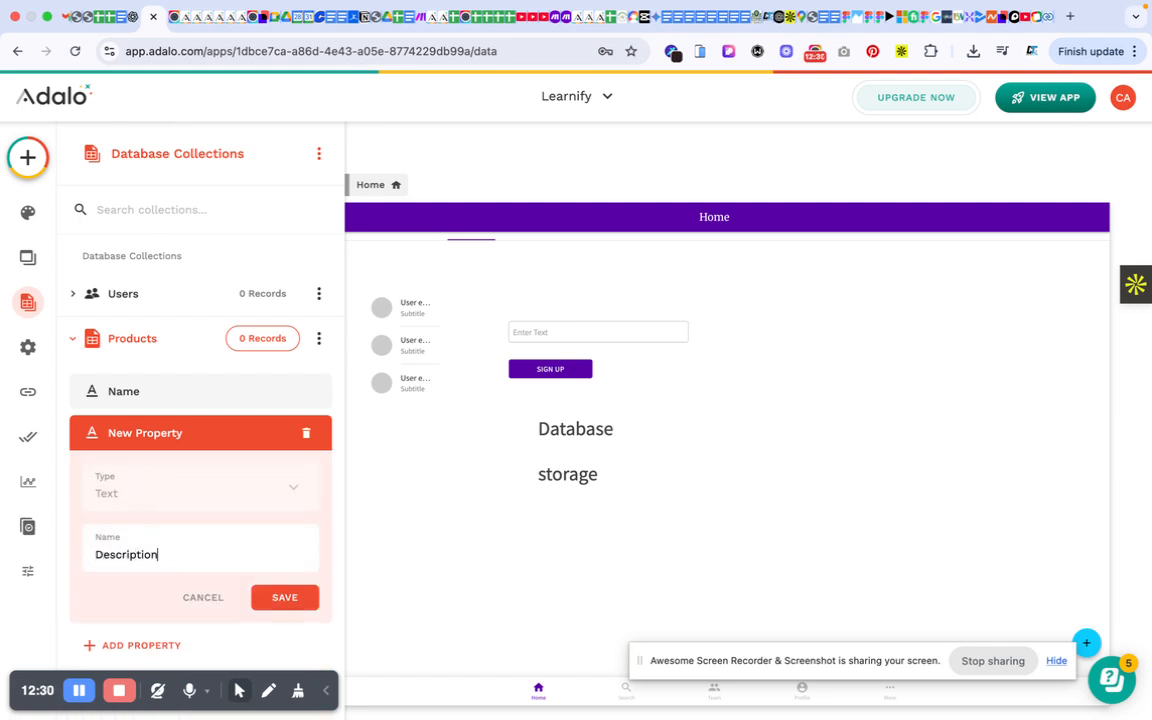
left_click(288, 598)
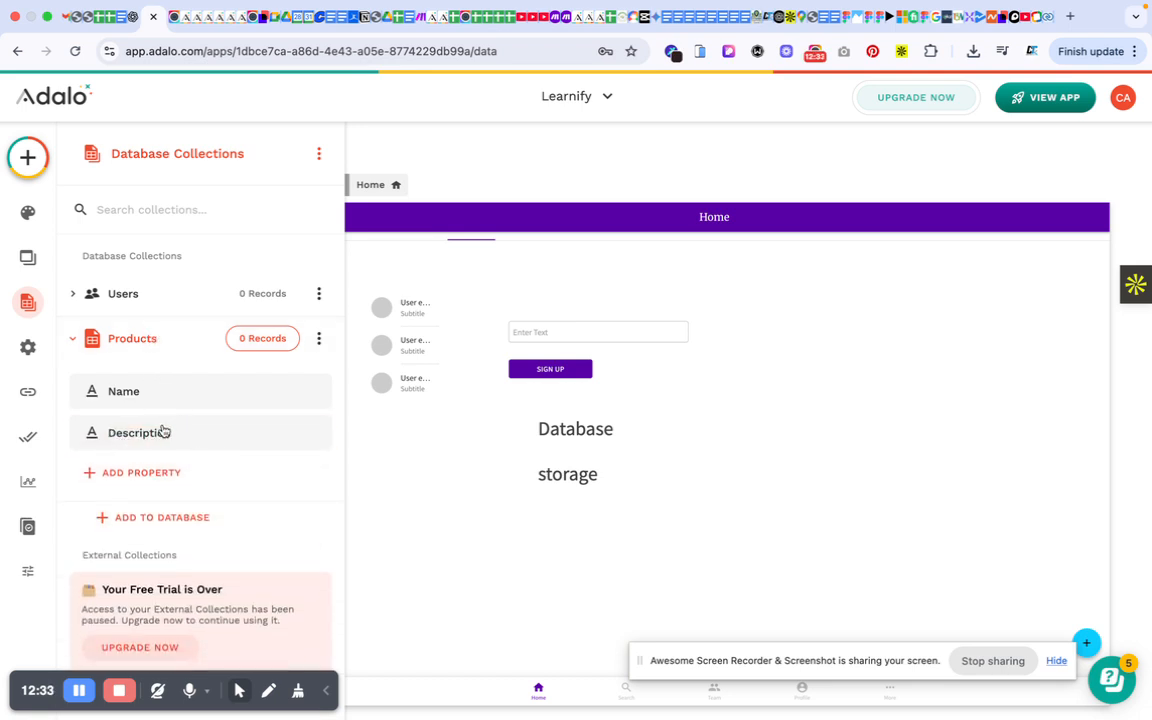
Add a Number property named Price to the Products collection and save it
left_click(142, 472)
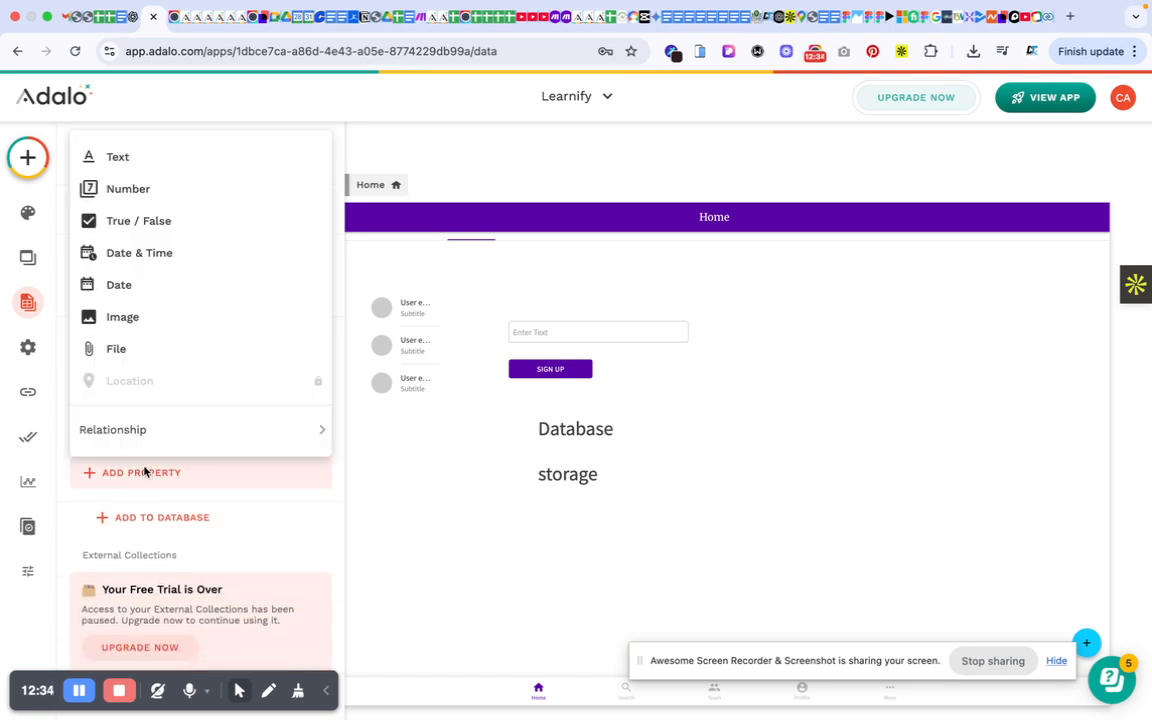
left_click(144, 196)
triple_click(153, 597)
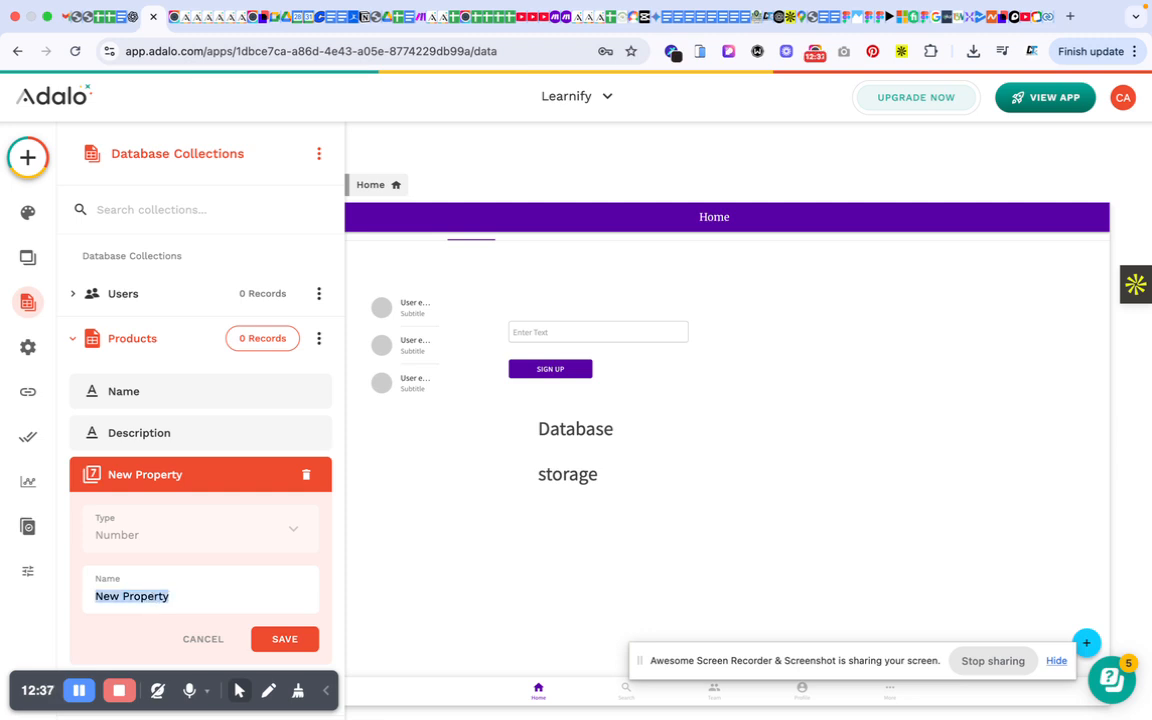
type("Price")
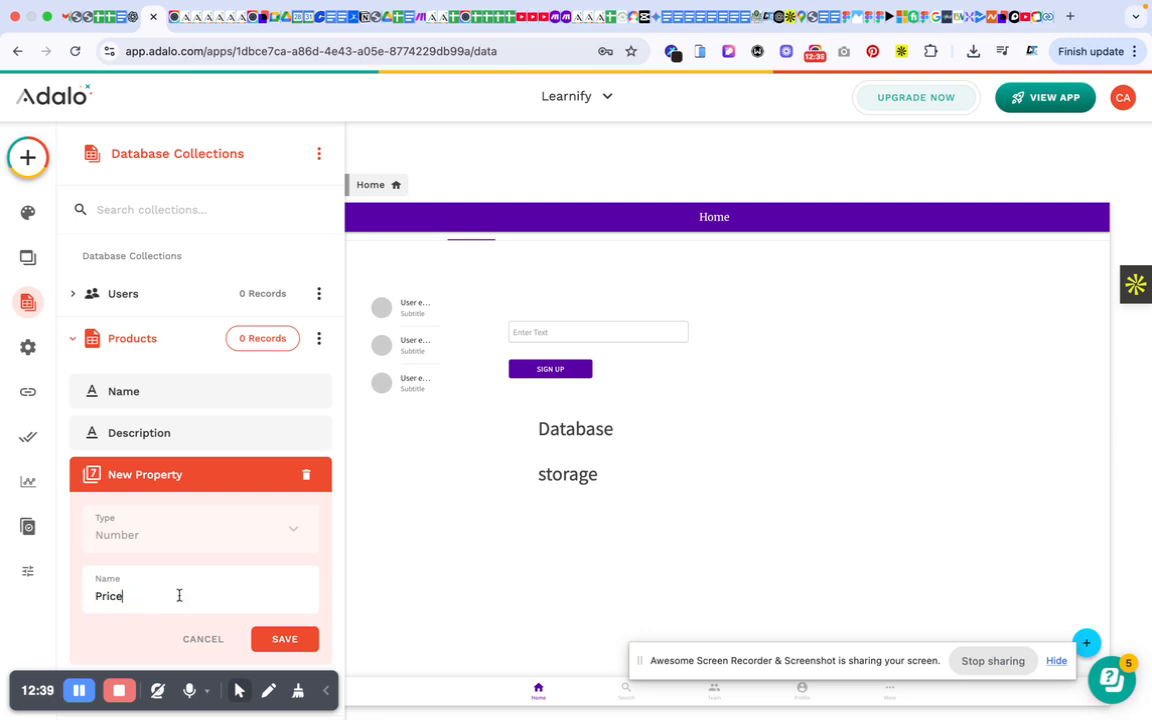
left_click(289, 641)
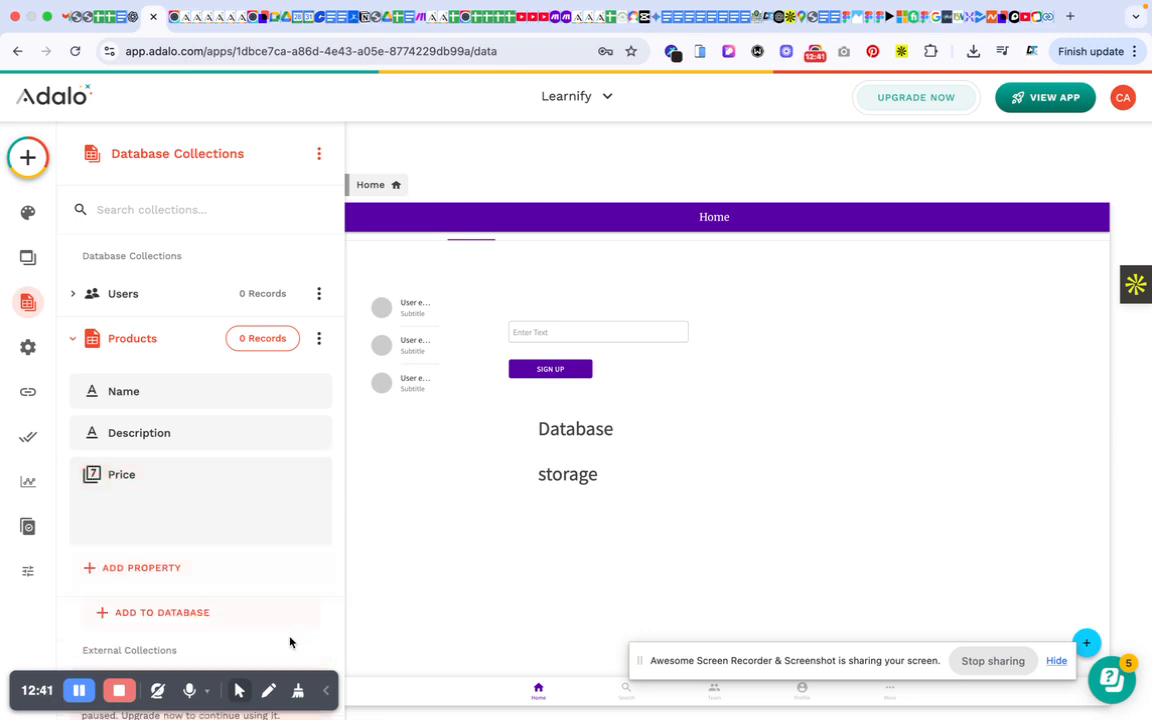
Add a new property of type Image to the Products collection
left_click(134, 514)
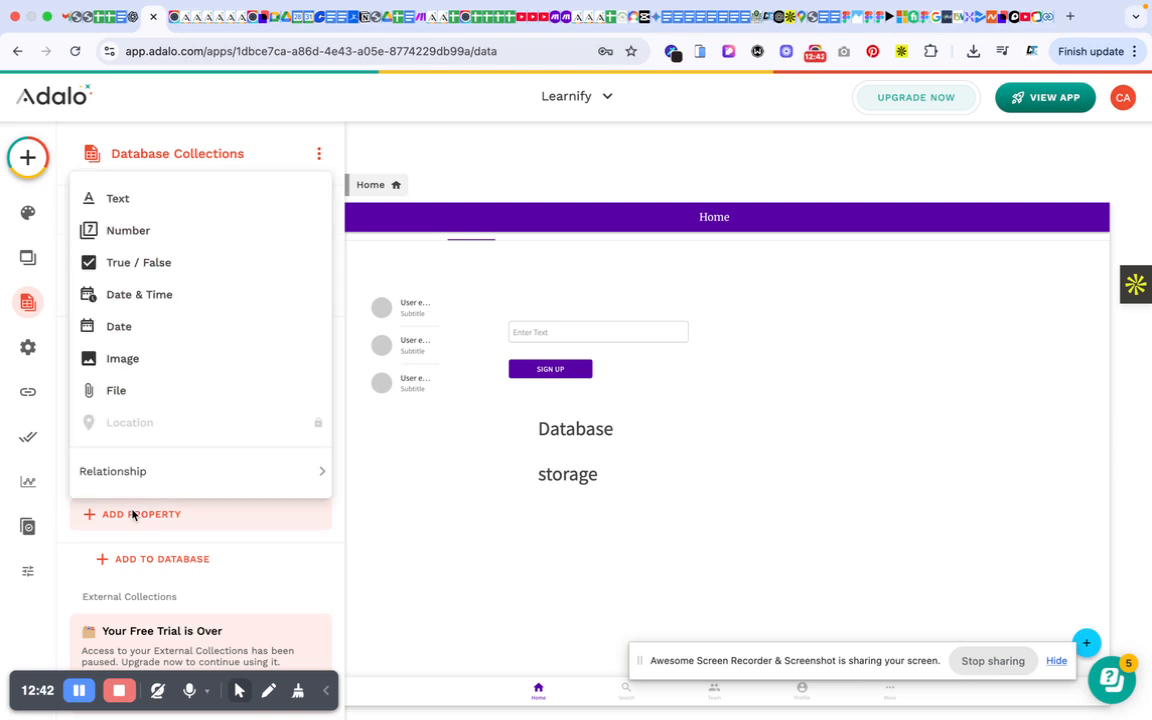
left_click(155, 369)
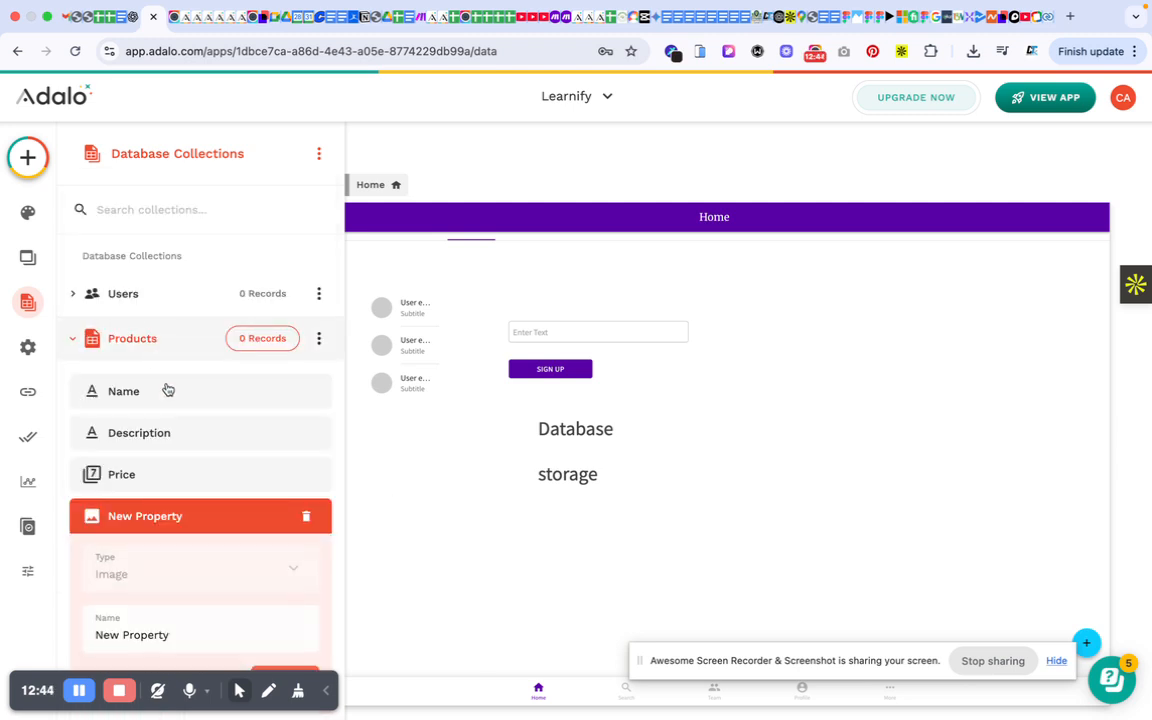
triple_click(130, 627)
type("Ima")
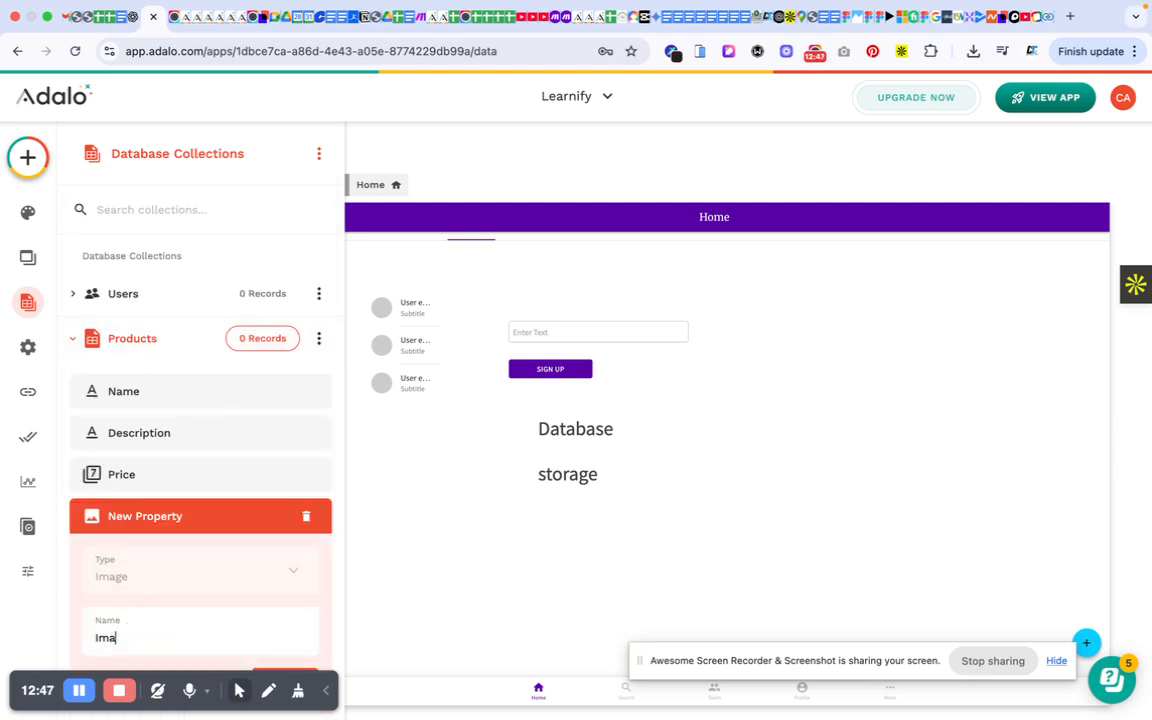
left_click(212, 517)
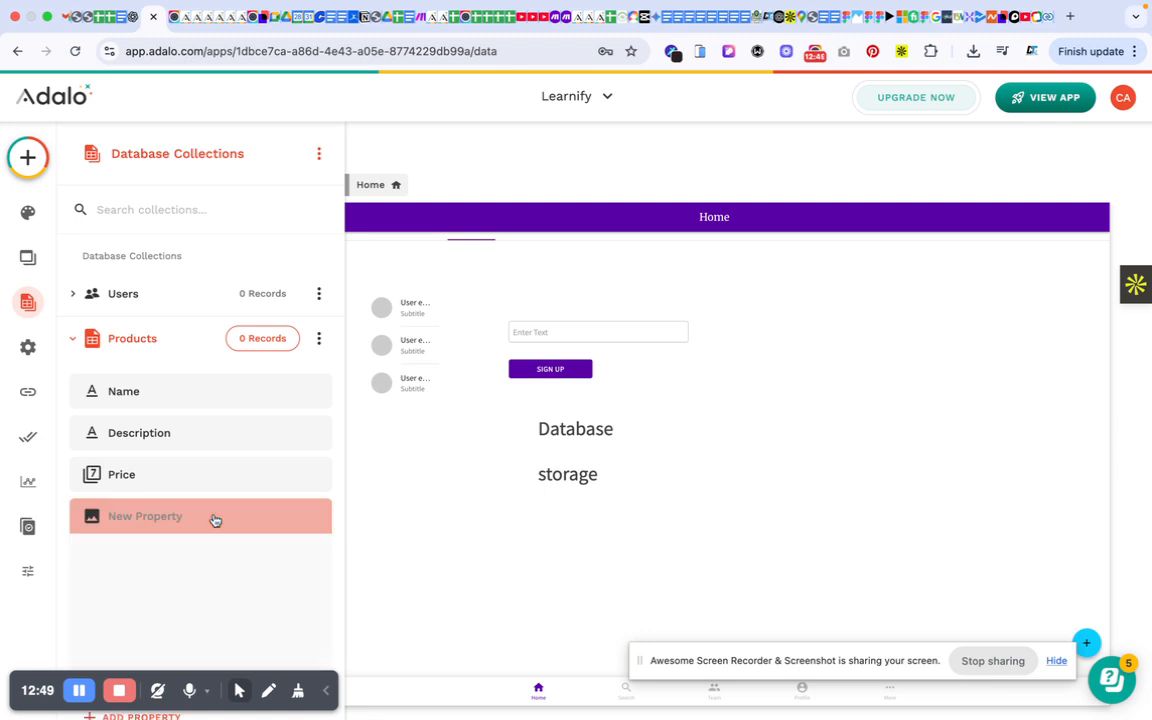
Rename the new image property of the Products collection as Image and save it
scroll(214, 520, "down", 2)
left_click(185, 455)
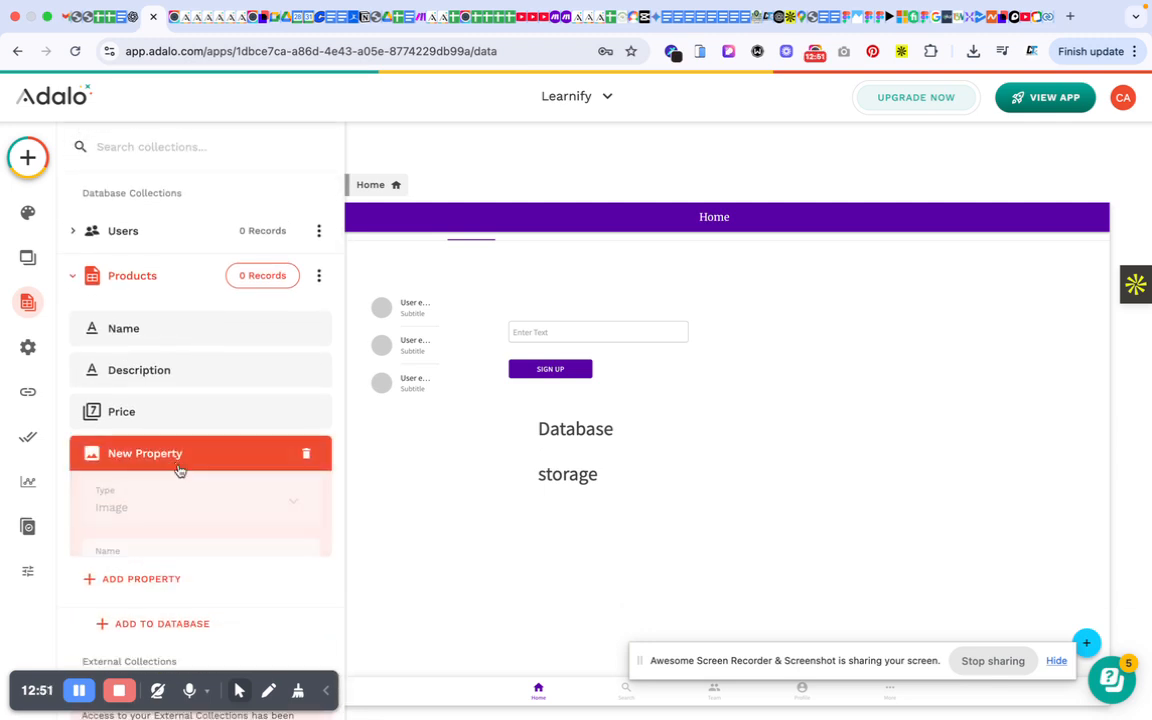
double_click(146, 528)
key("super+a")
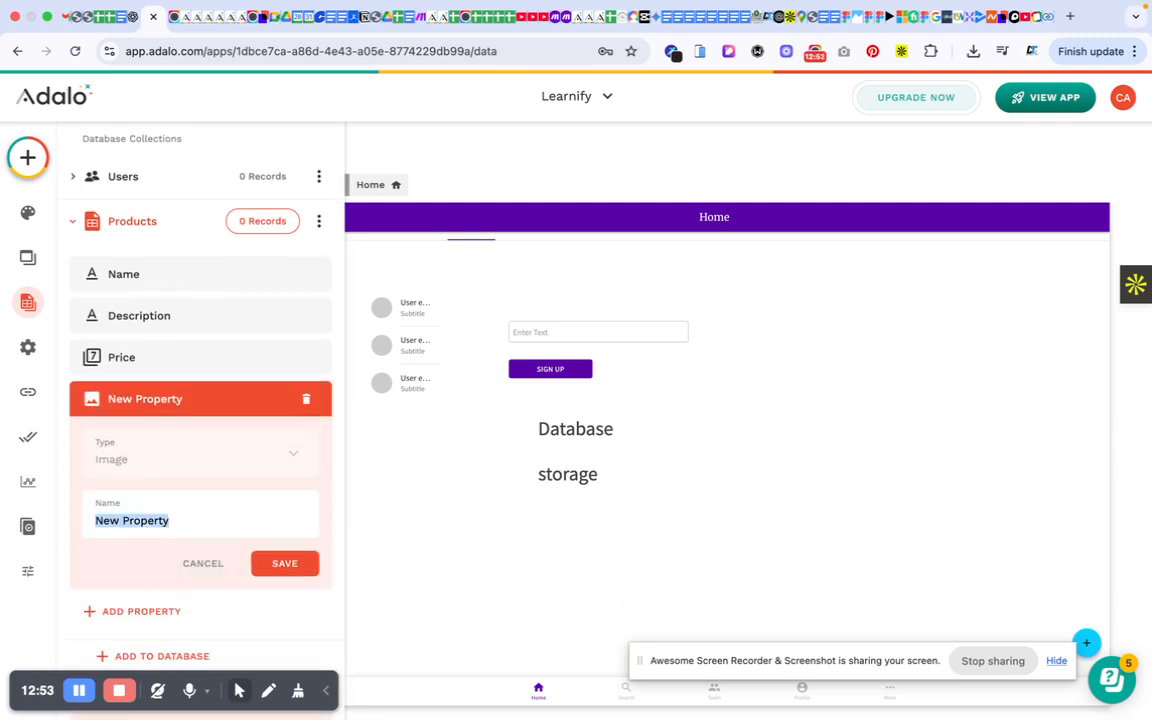
key("BackSpace")
type("Image")
left_click(284, 562)
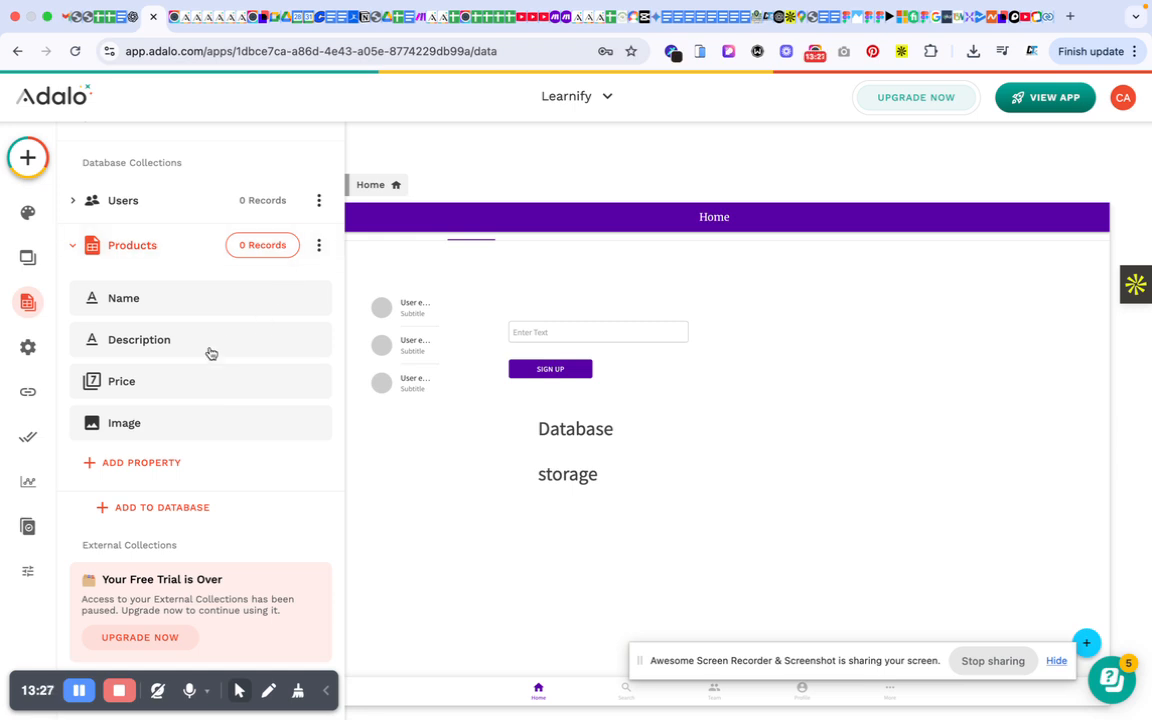
Add a Number property named Stock to the Products collection and save it
left_click(170, 462)
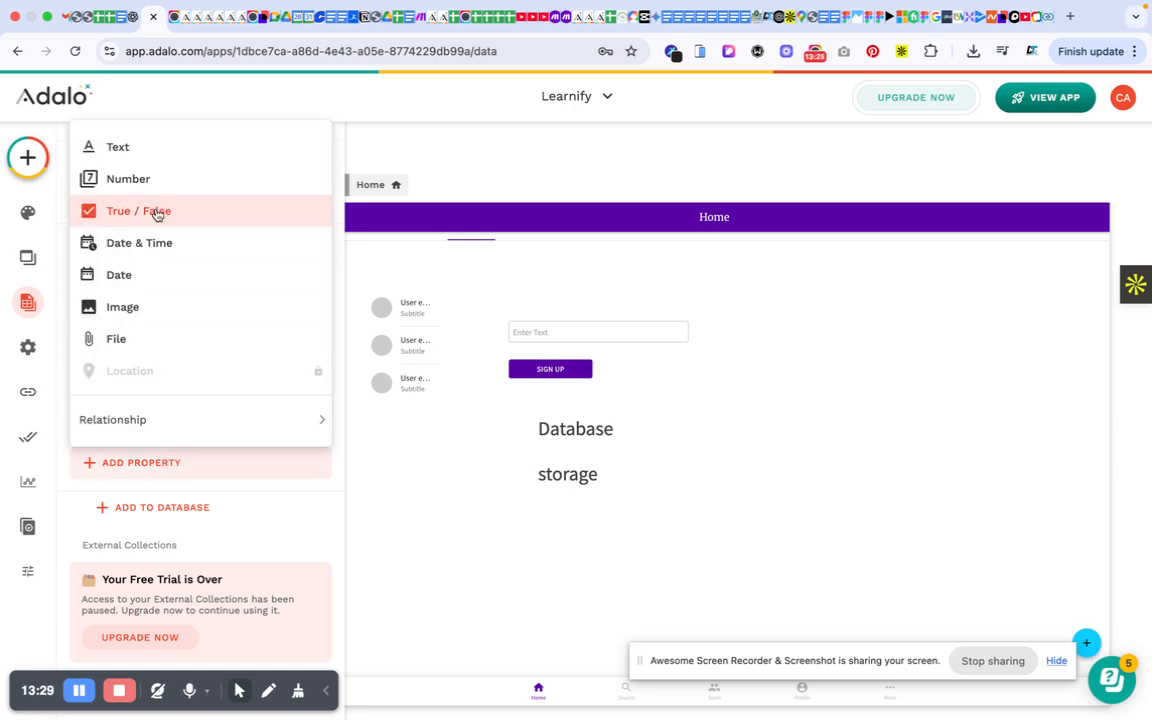
left_click(158, 176)
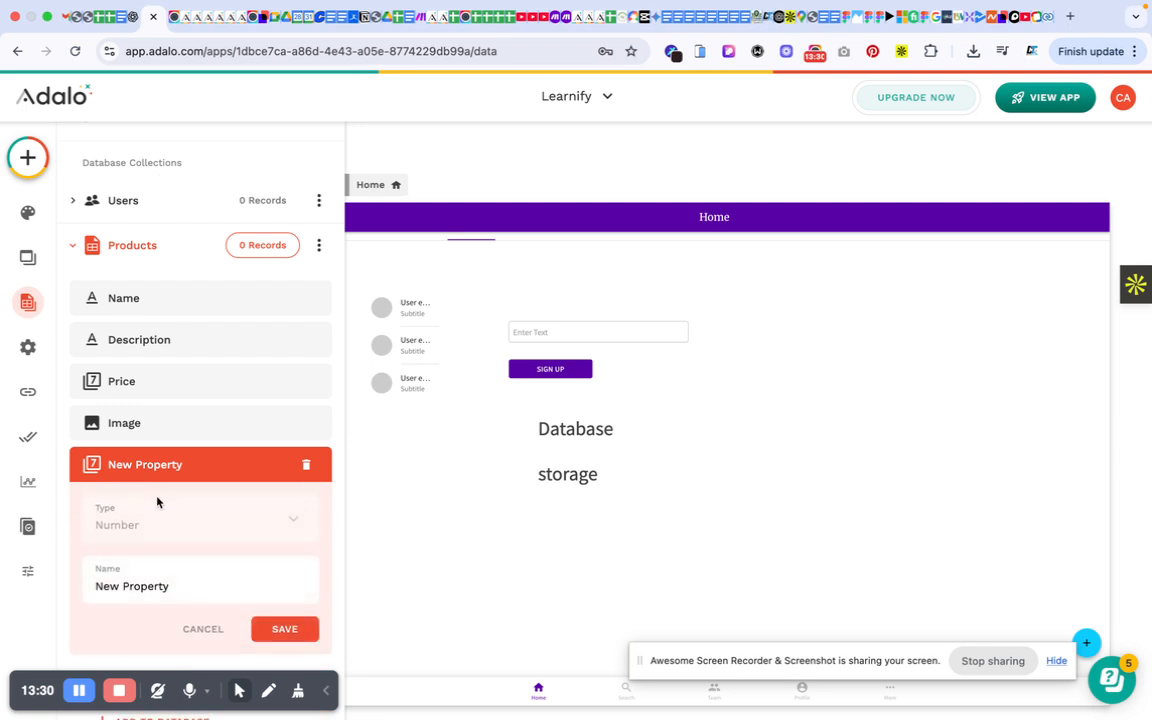
triple_click(148, 587)
type("Stock")
left_click(288, 628)
Review the Stock property's settings and the full list of properties in the Products collection
left_click(204, 468)
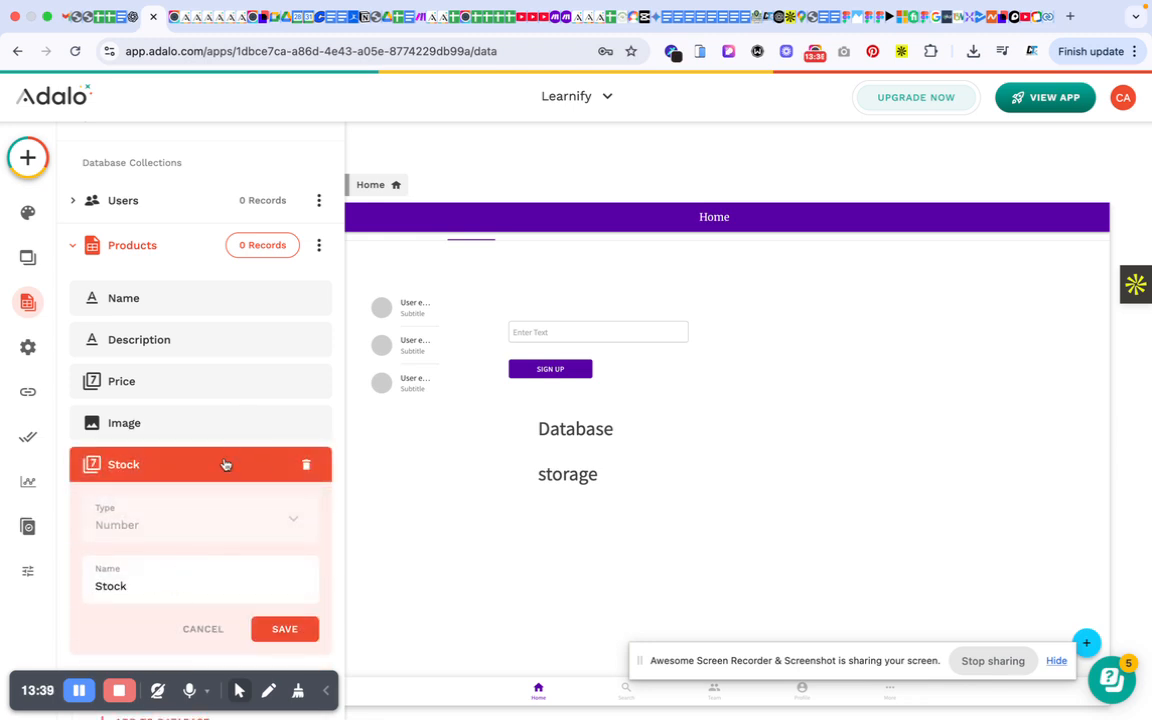
left_click(224, 464)
scroll(234, 330, "up", 1)
left_click(190, 305)
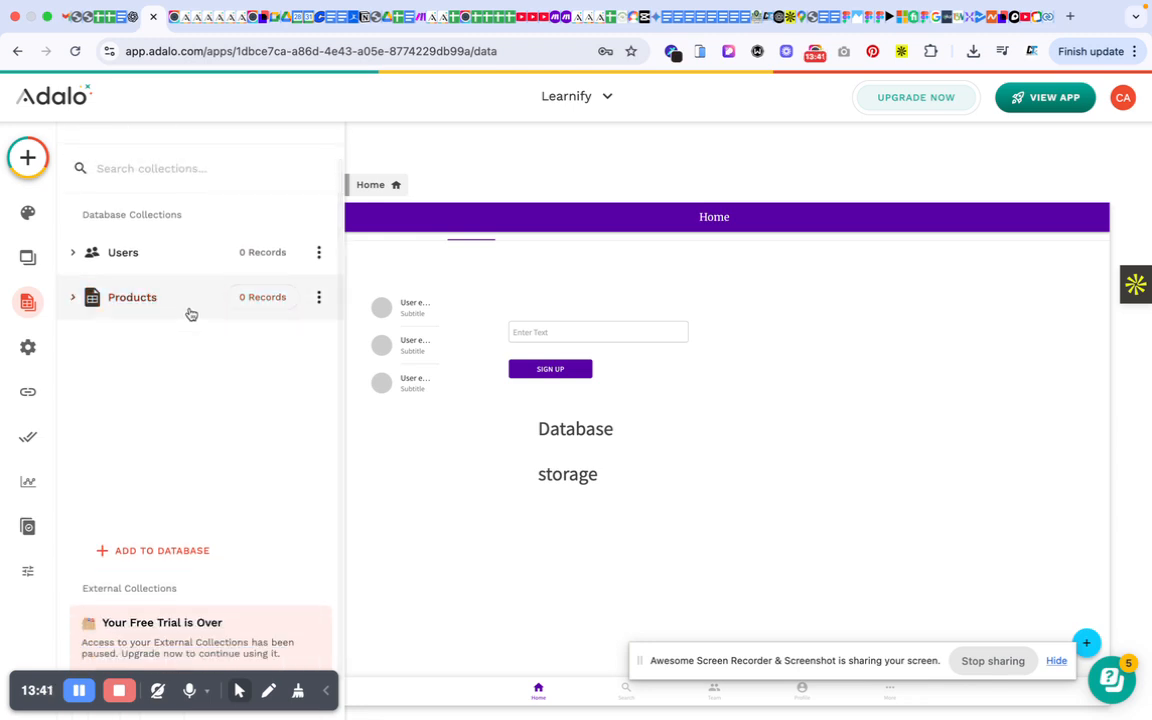
scroll(180, 330, "up", 1)
left_click(180, 334)
scroll(183, 334, "down", 2)
scroll(205, 248, "up", 1)
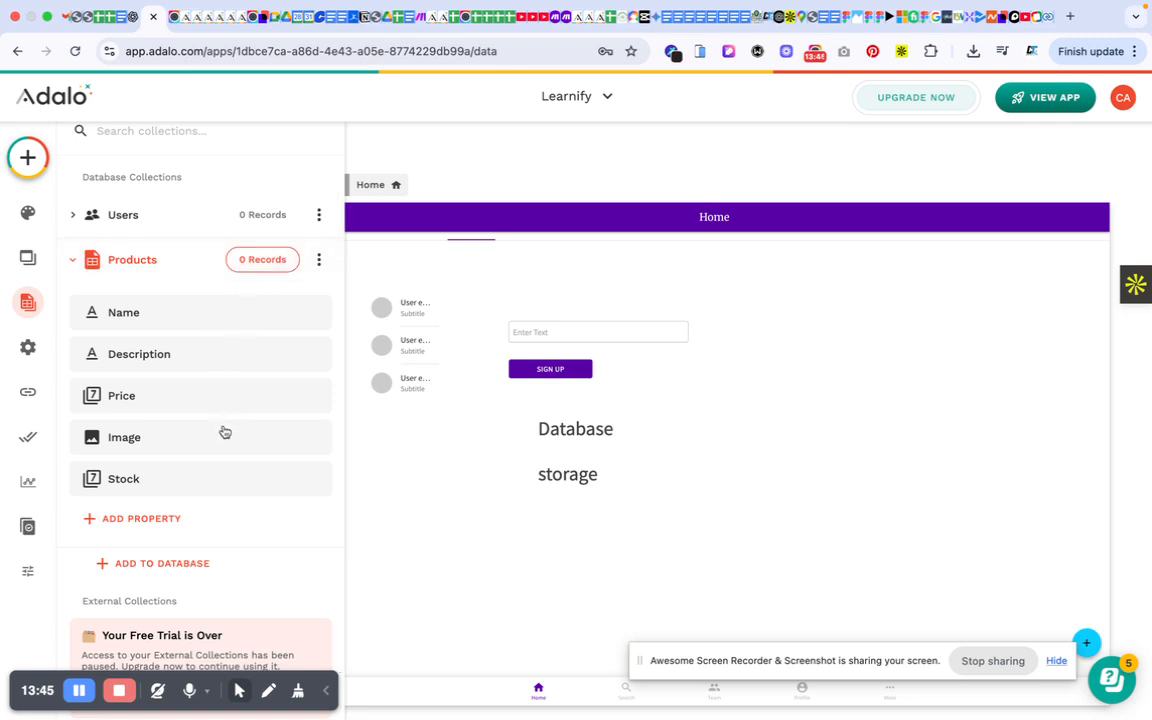
scroll(216, 425, "up", 1)
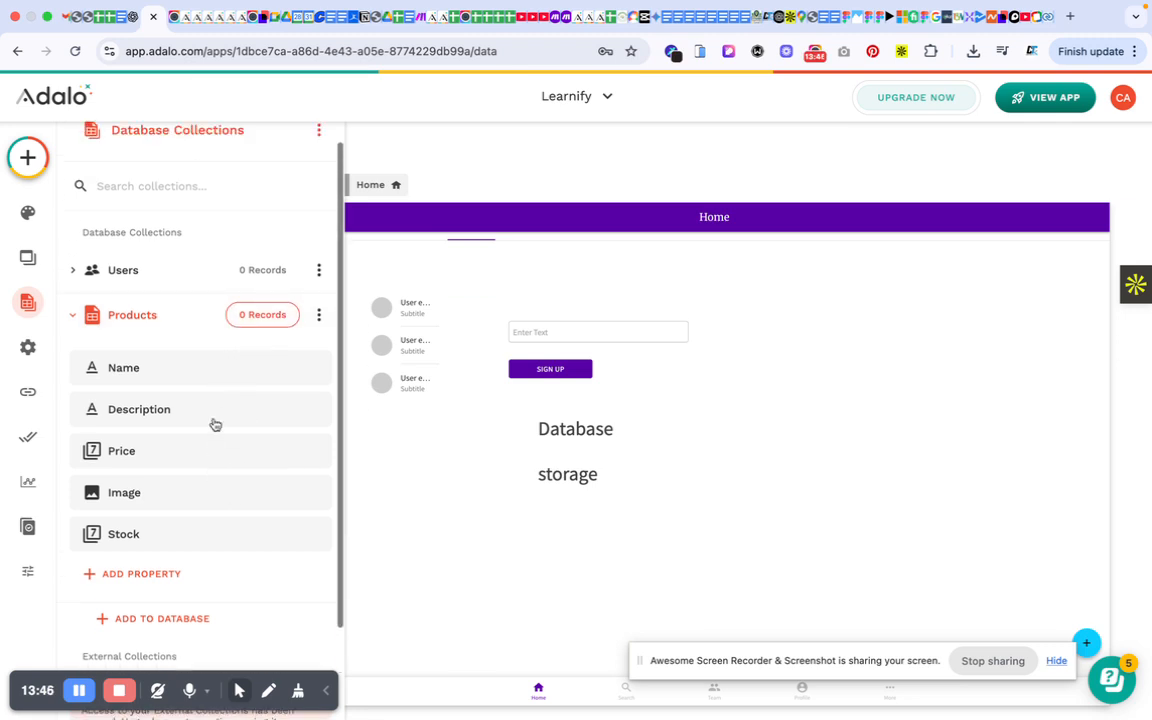
left_click(198, 328)
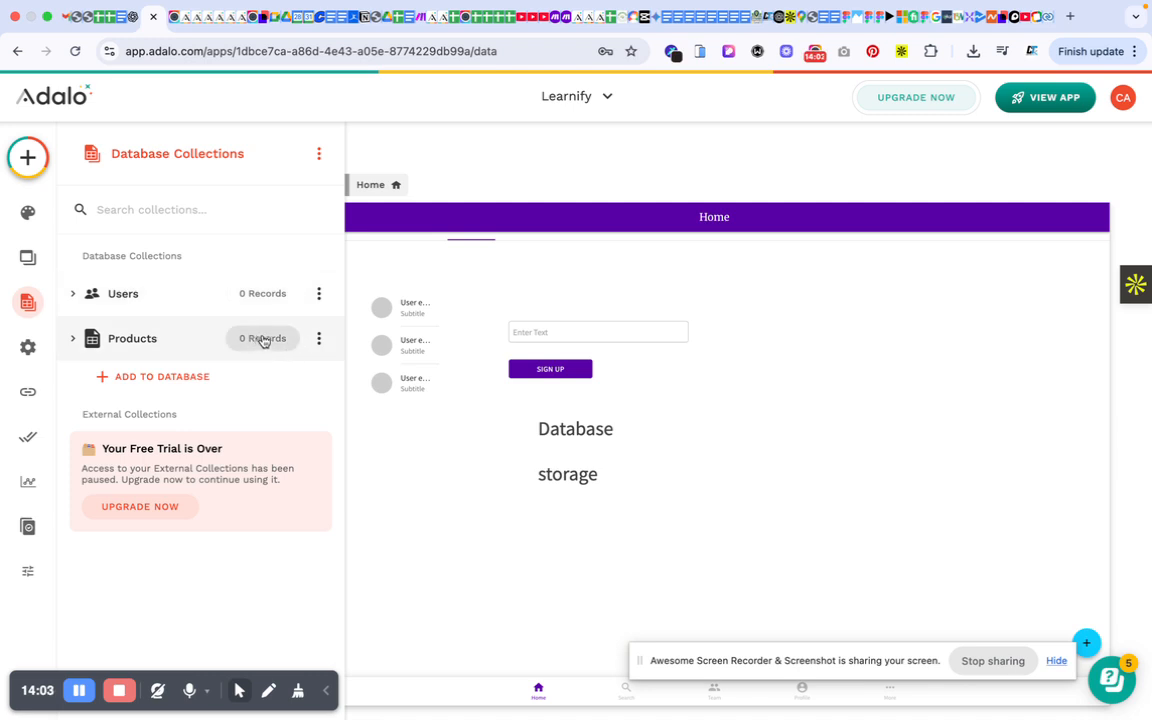
Open the records table of the Products collection and look across its property columns
left_click(265, 340)
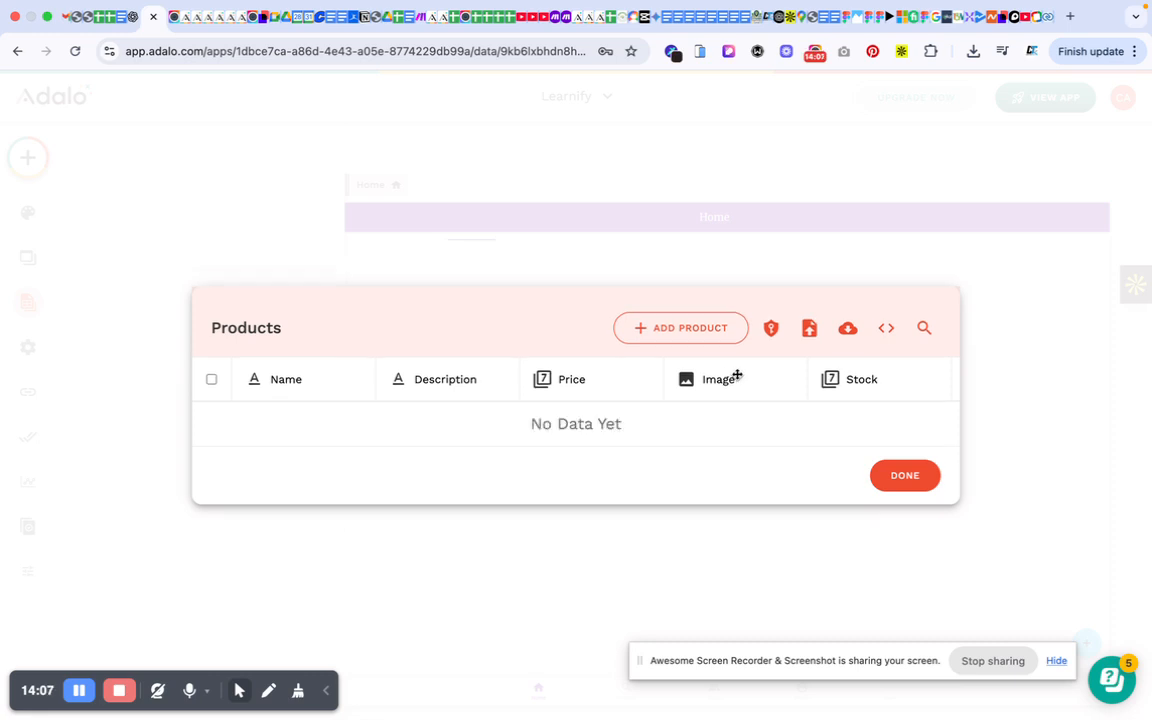
scroll(737, 376, "right", 5)
scroll(681, 391, "left", 8)
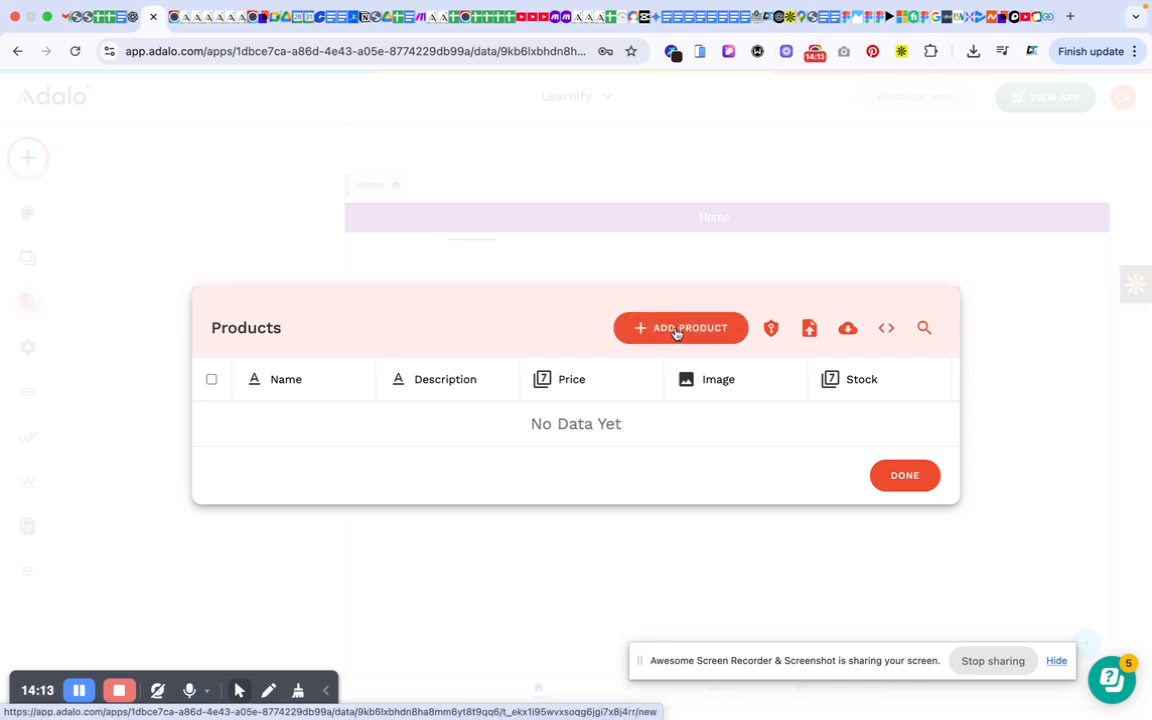
Switch to the open neonutrition.online website and look through its home page for product content
left_click(620, 22)
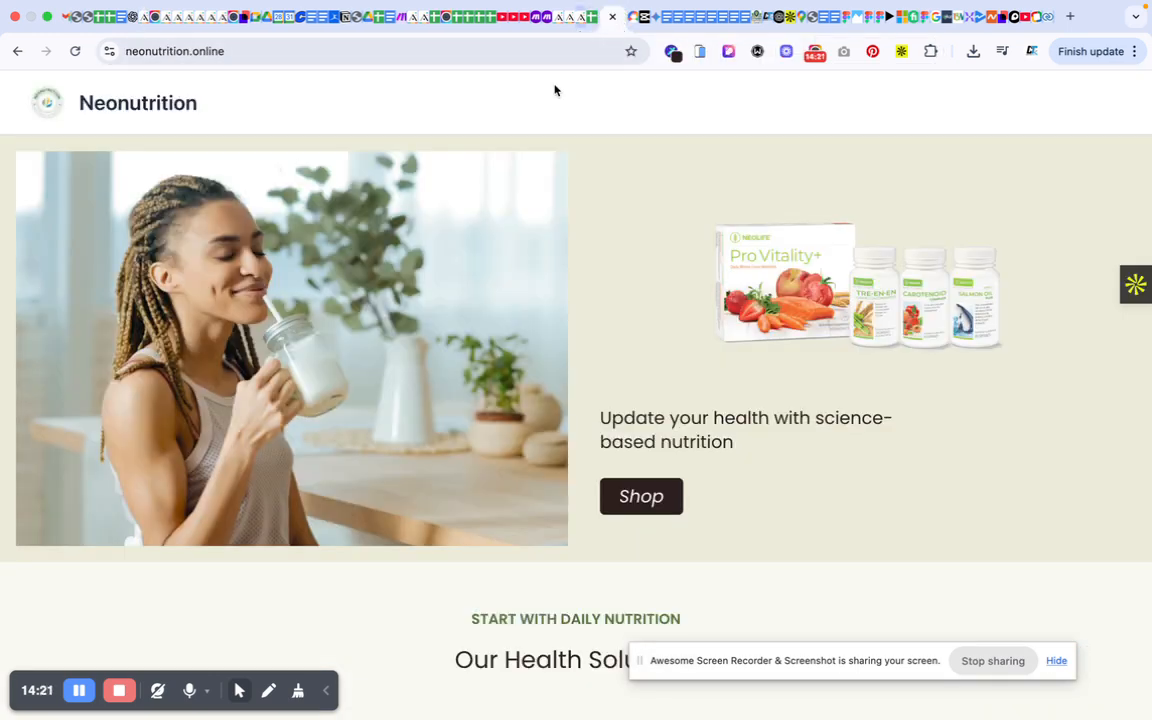
scroll(553, 213, "down", 5)
scroll(555, 200, "up", 5)
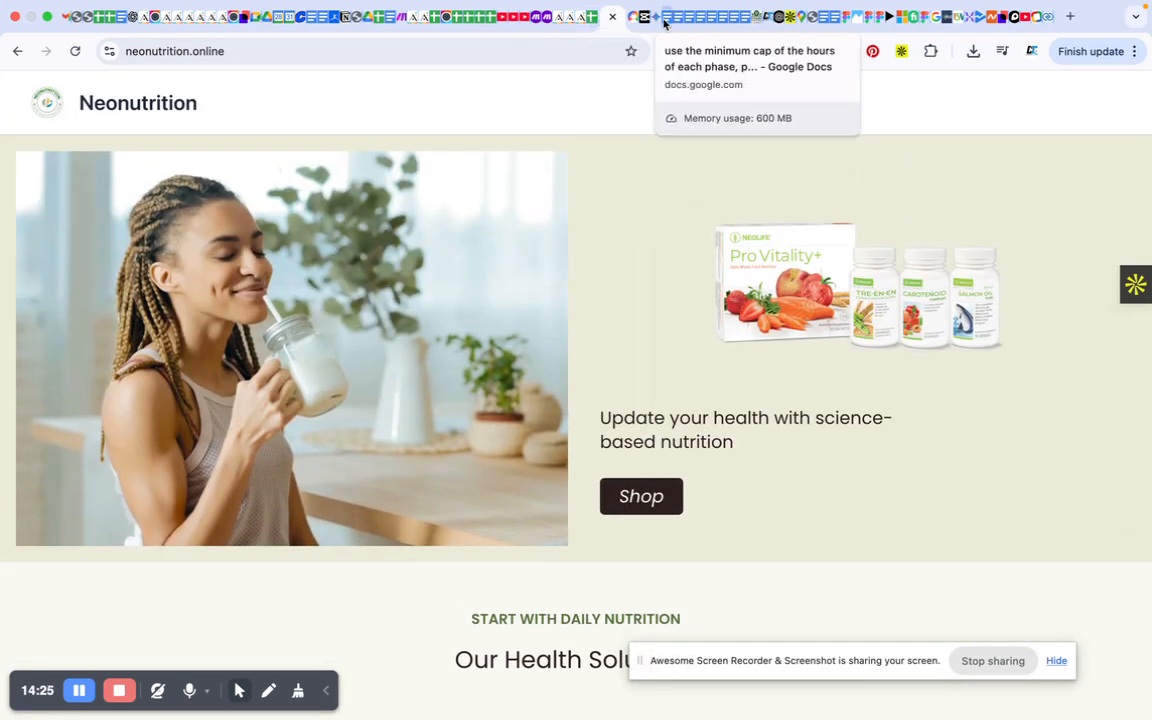
Open shopneolife.com/neonutrition in a new browser tab
left_click(1070, 16)
type("shop")
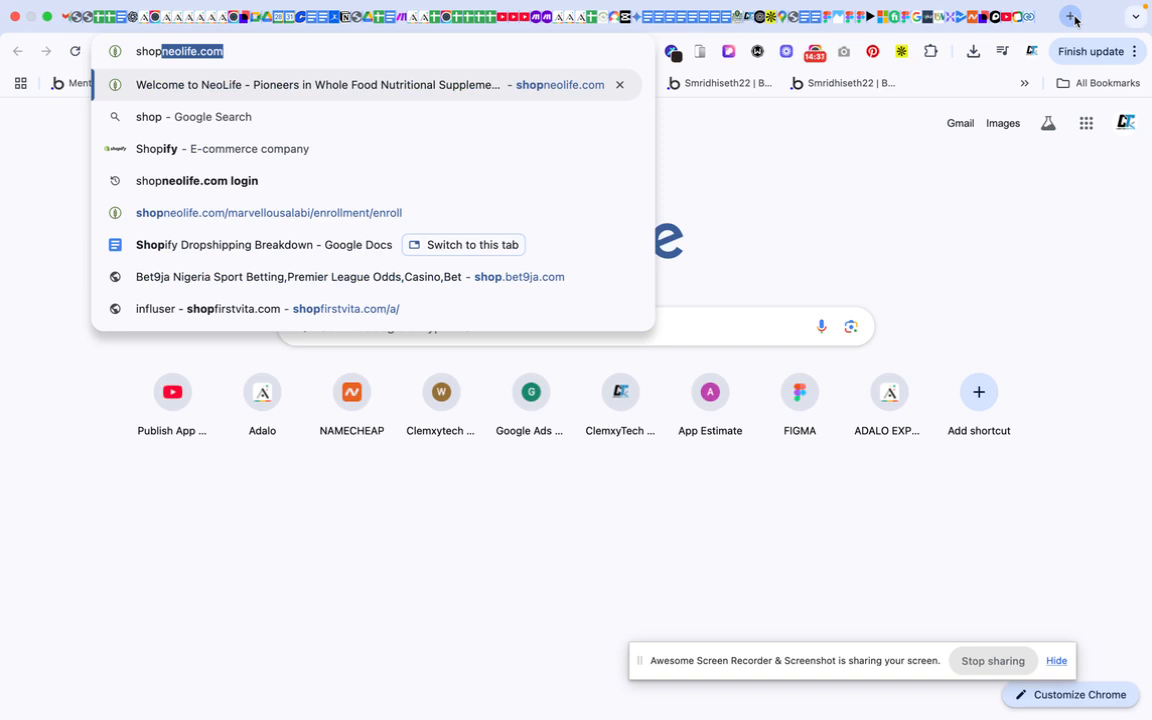
key("Right")
type("/")
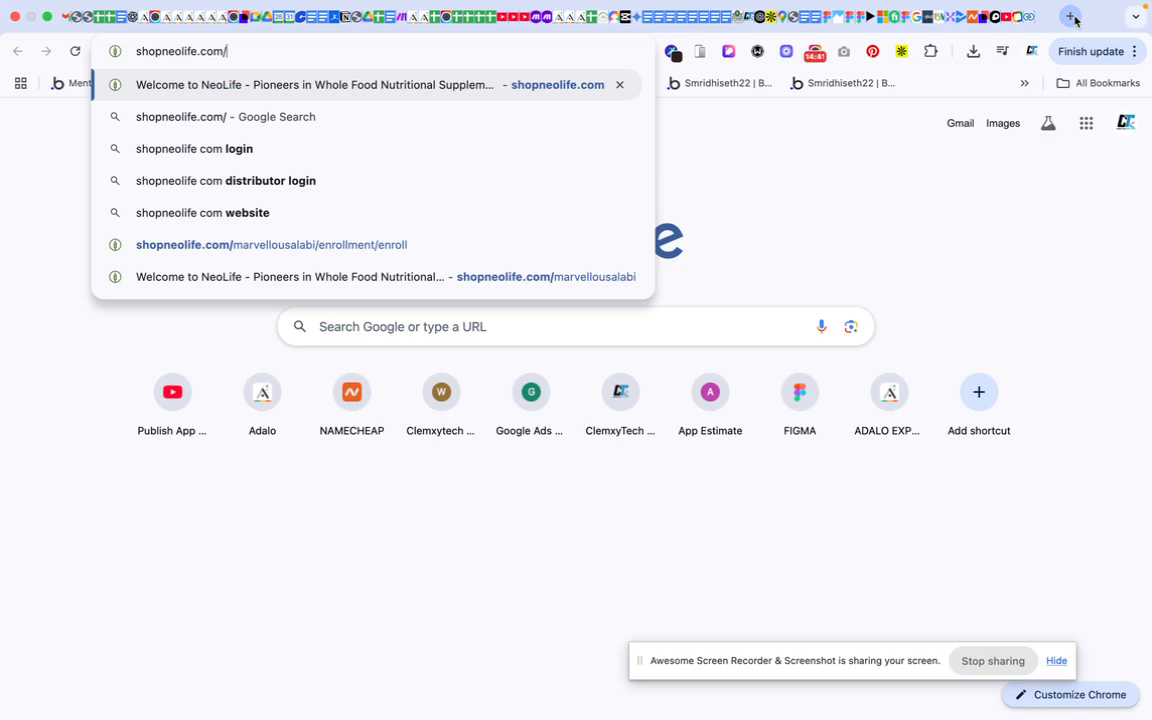
type("neonutrition")
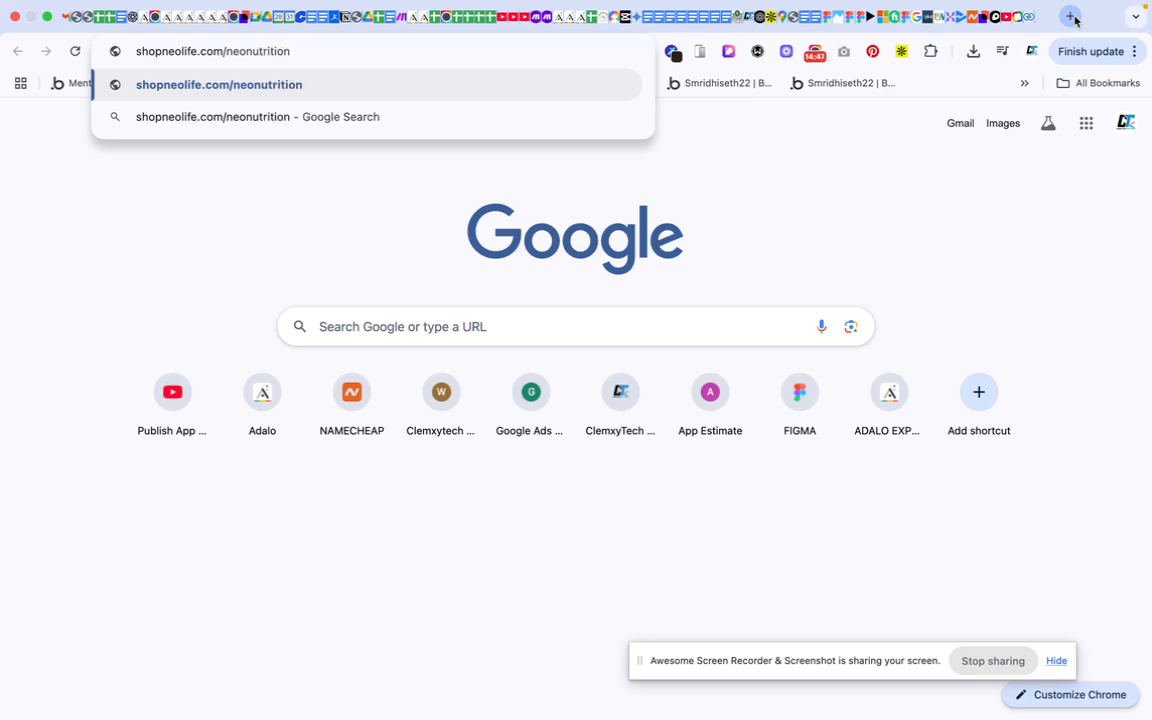
key("Return")
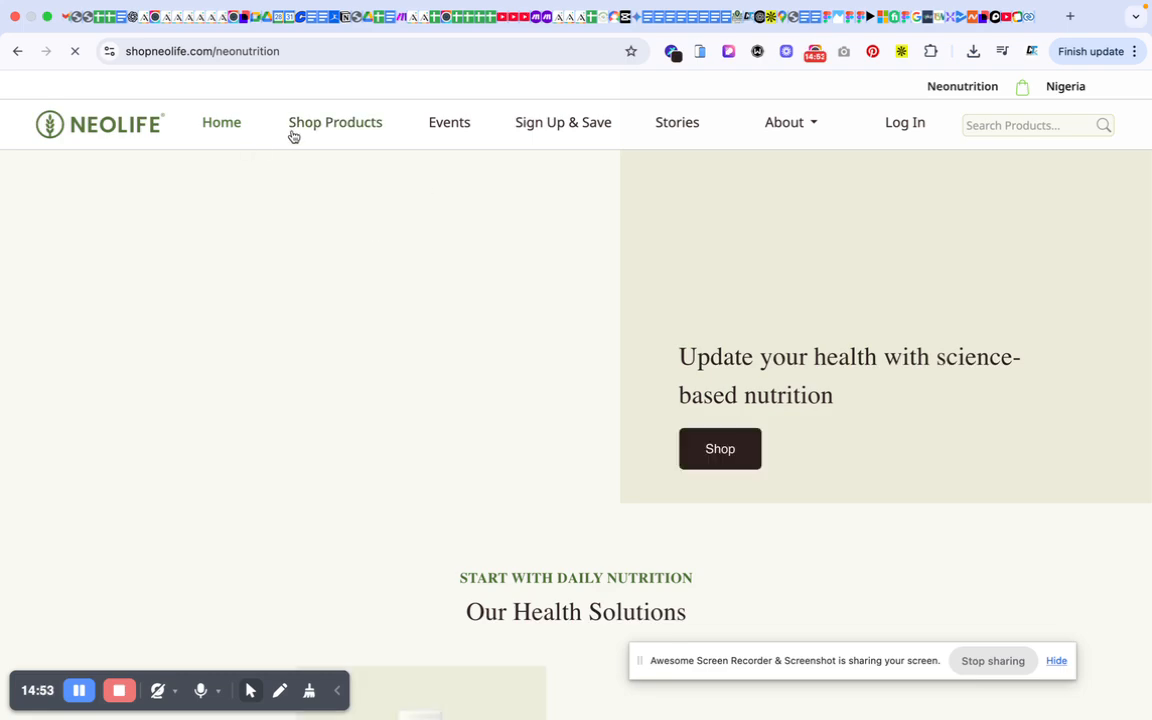
Open the store's full product listing, dismiss the chat window and look through the products
left_click(292, 124)
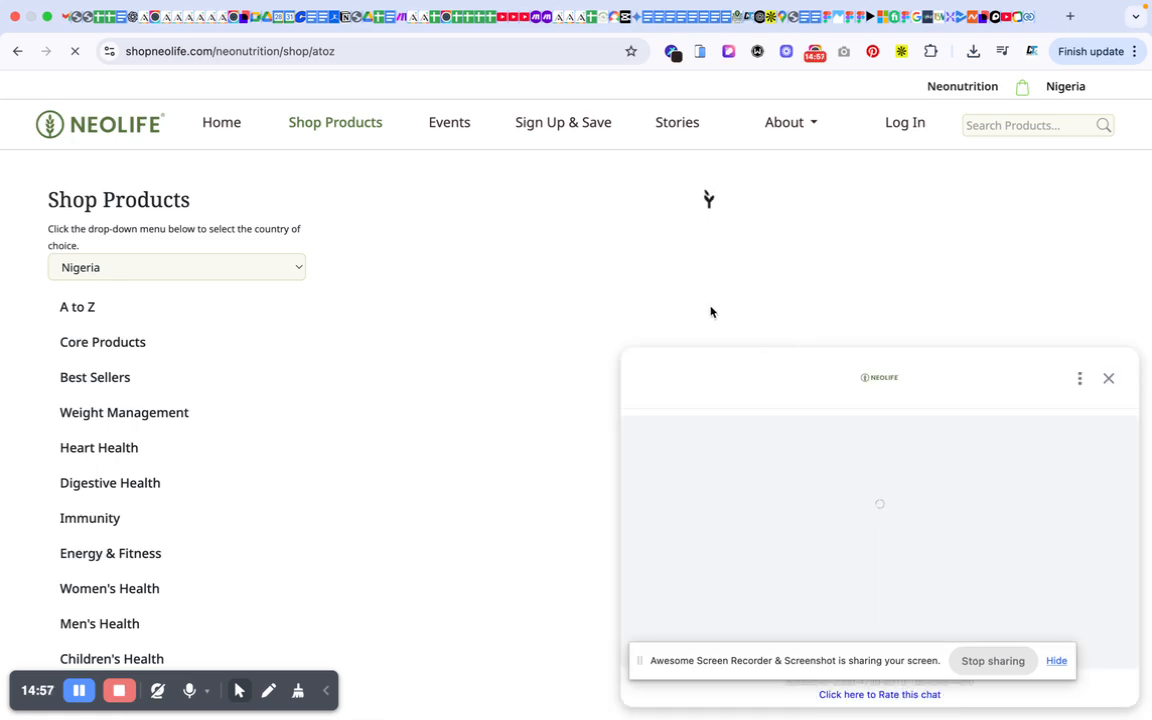
left_click(1109, 378)
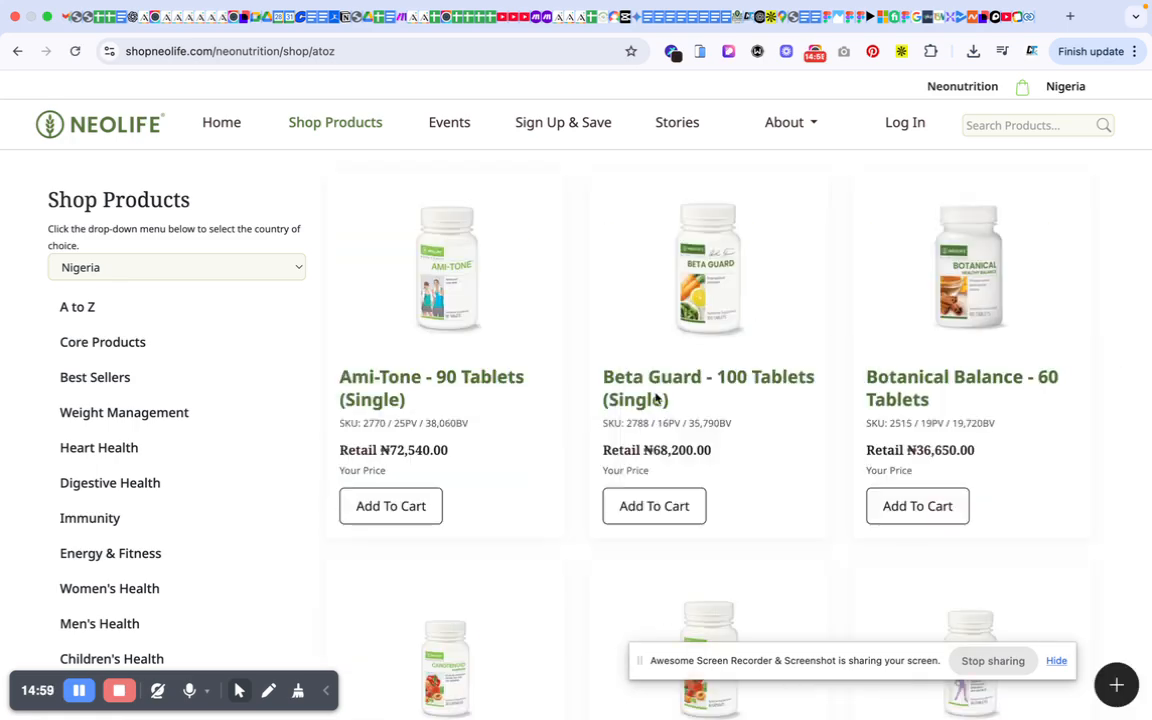
scroll(656, 398, "down", 3)
scroll(643, 406, "up", 3)
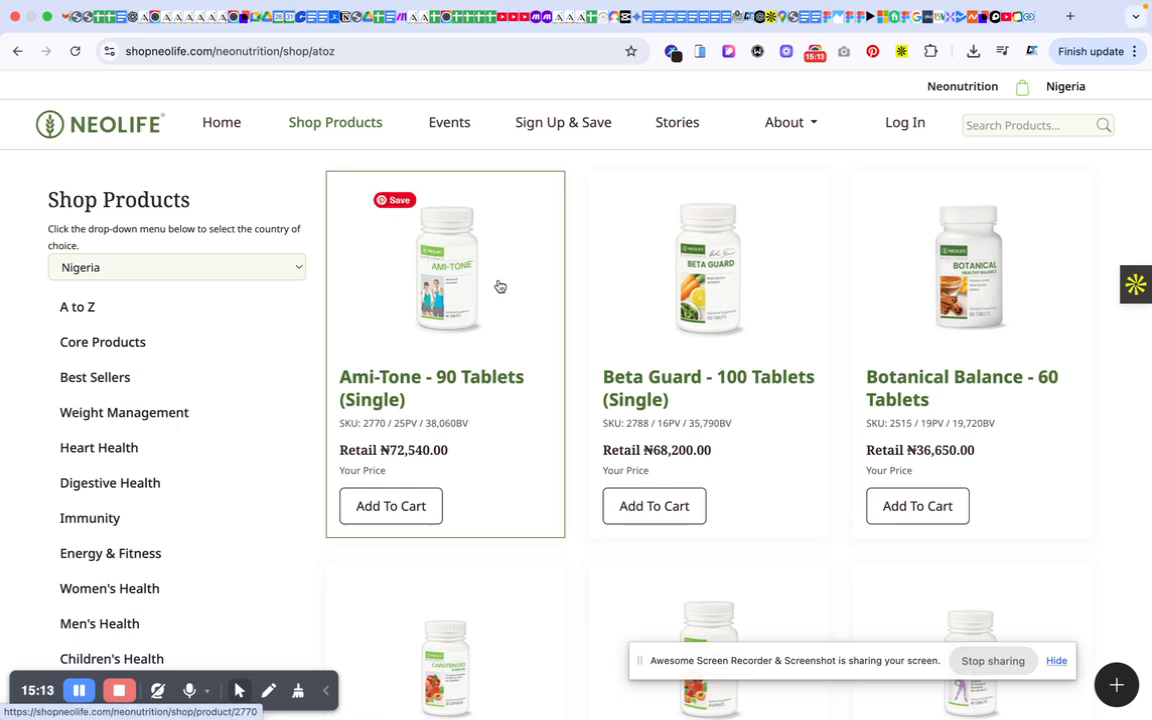
Switch back to Adalo and start a new record in the Products collection
left_click(140, 16)
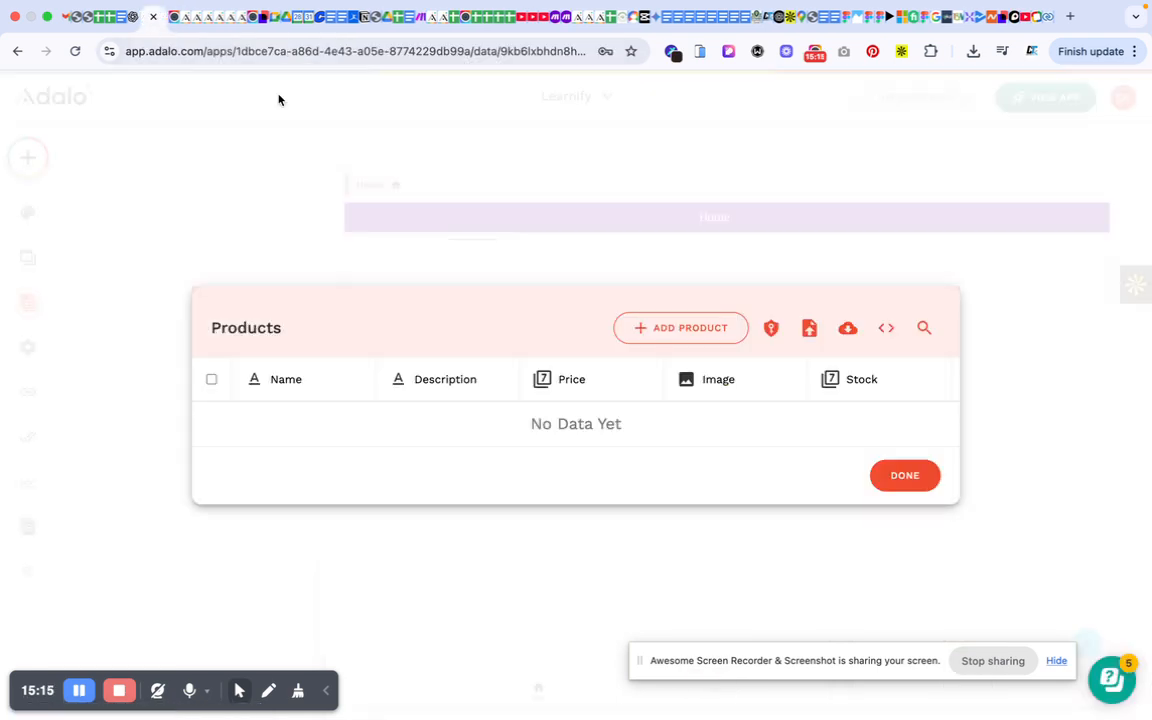
left_click(682, 329)
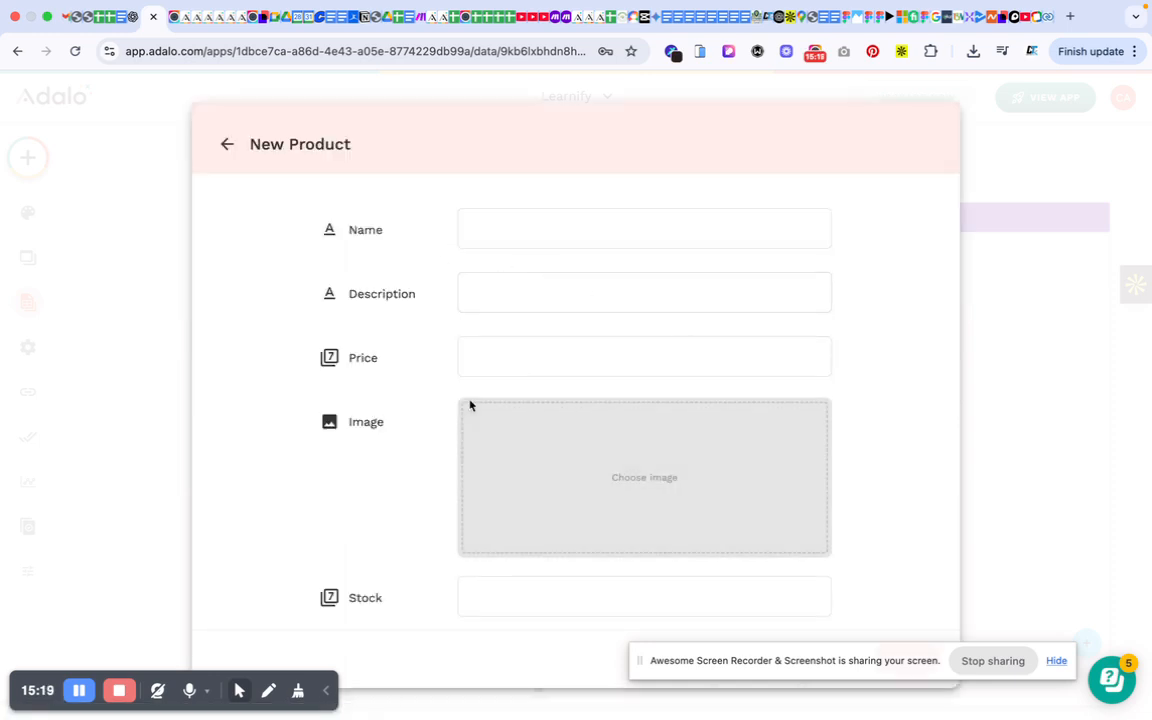
scroll(465, 486, "down", 1)
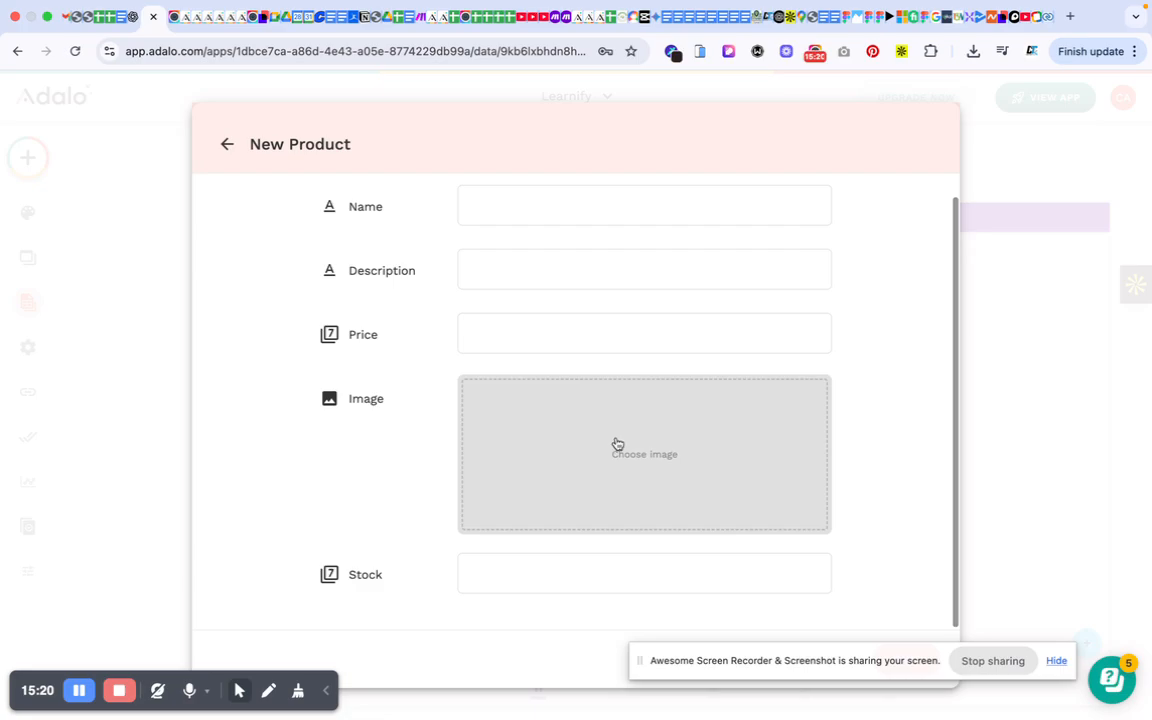
Open the image chooser for the new product and look through the Pictures folder
left_click(617, 444)
scroll(545, 410, "down", 5)
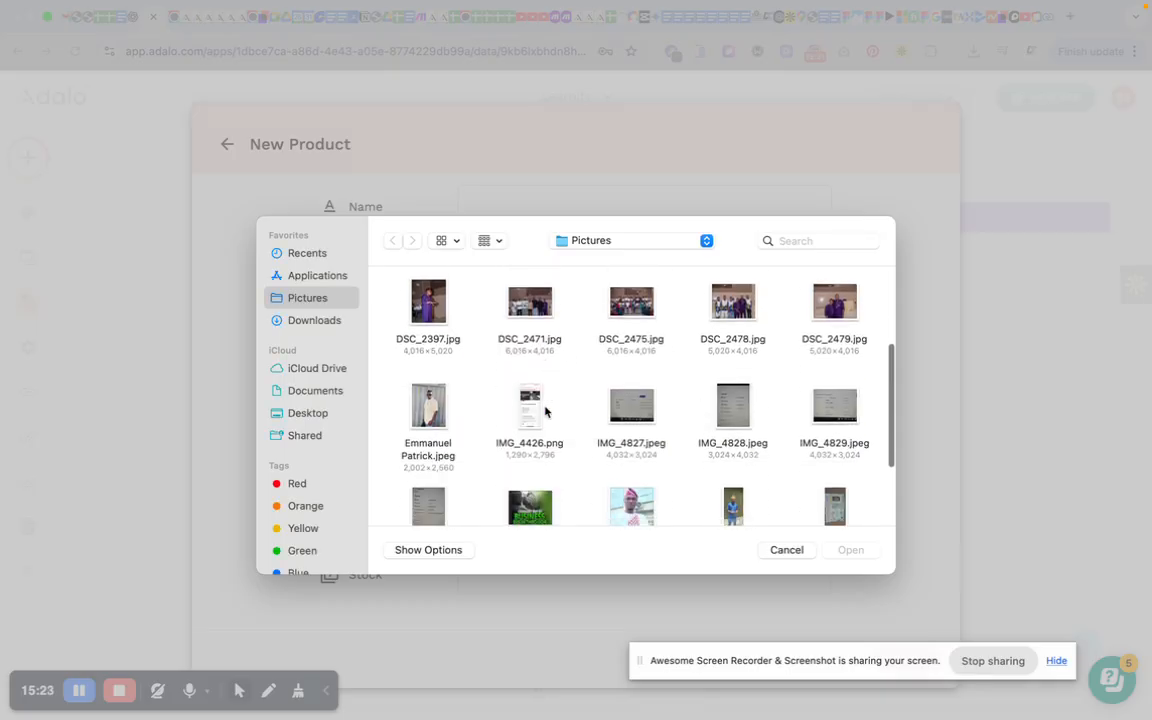
scroll(545, 410, "down", 3)
Look through the NeoNutrition folder in Documents, including its tre-en-en testimony and ad creatives subfolders, for a product image
left_click(304, 393)
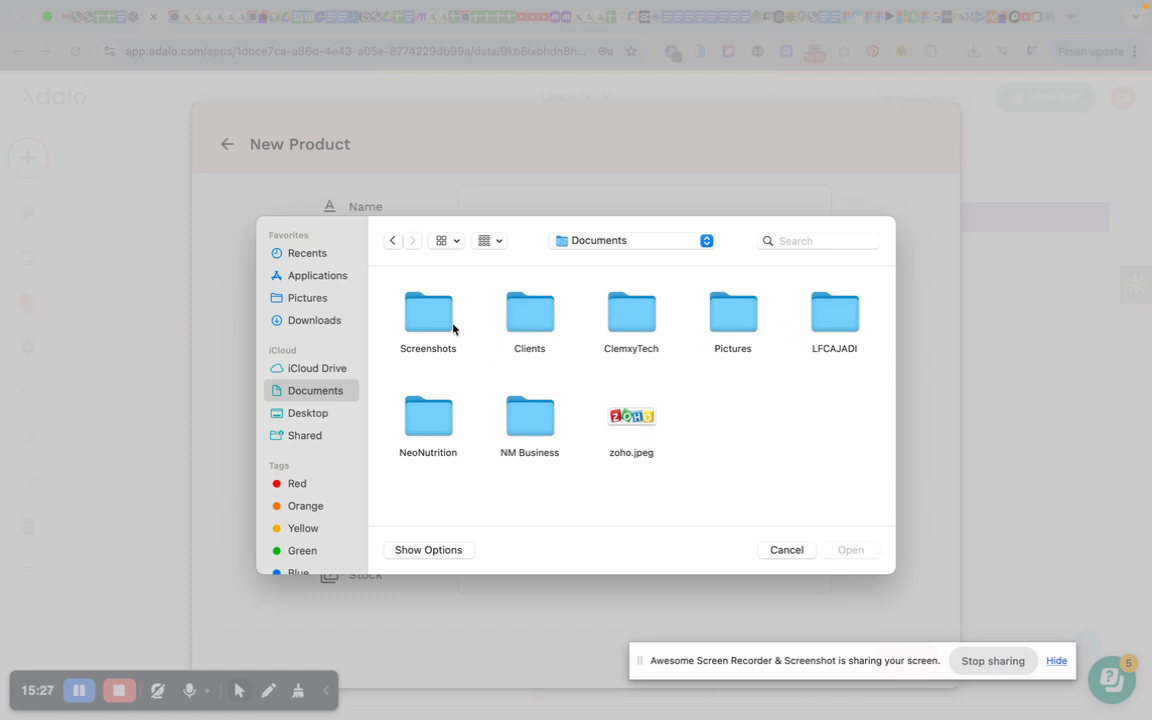
double_click(421, 428)
scroll(698, 339, "down", 2)
scroll(698, 339, "up", 2)
double_click(423, 430)
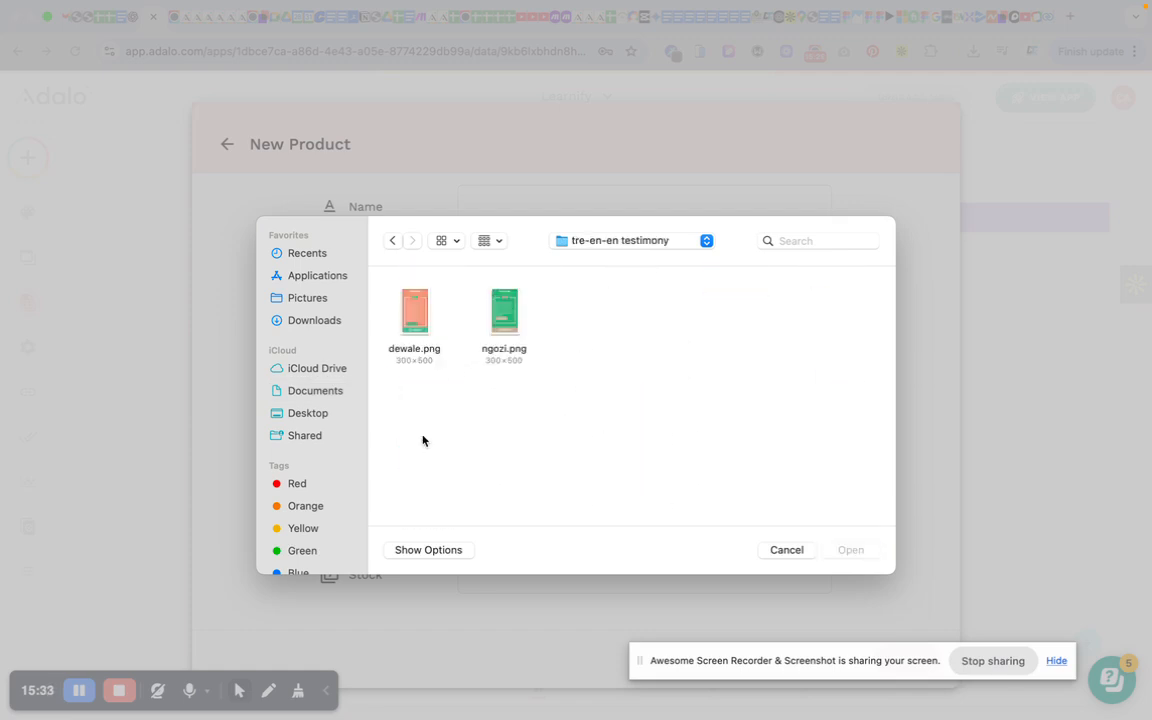
left_click(392, 241)
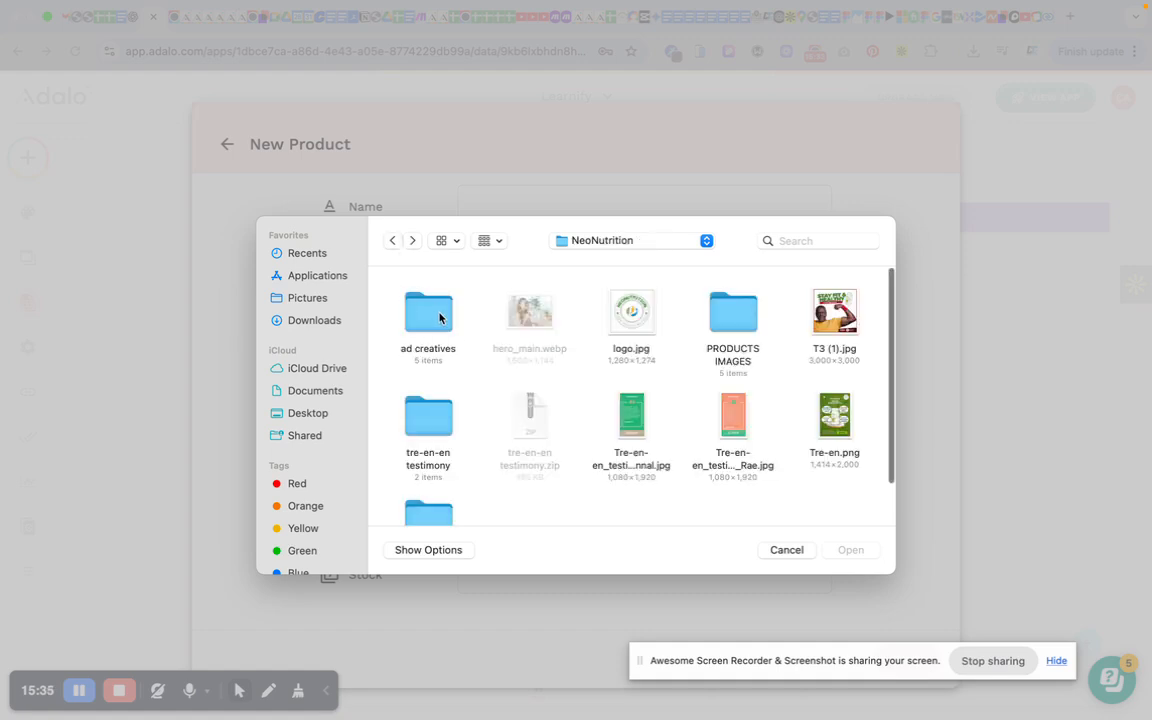
scroll(427, 333, "down", 2)
scroll(427, 301, "up", 2)
double_click(445, 319)
left_click(391, 242)
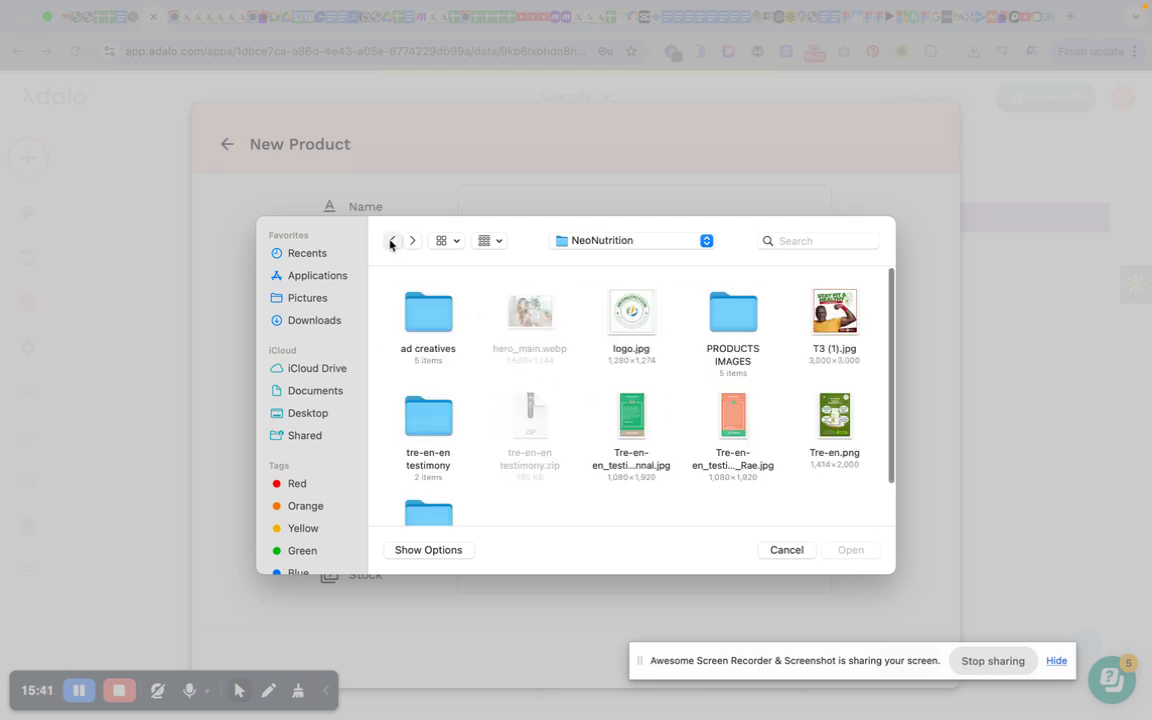
left_click(391, 242)
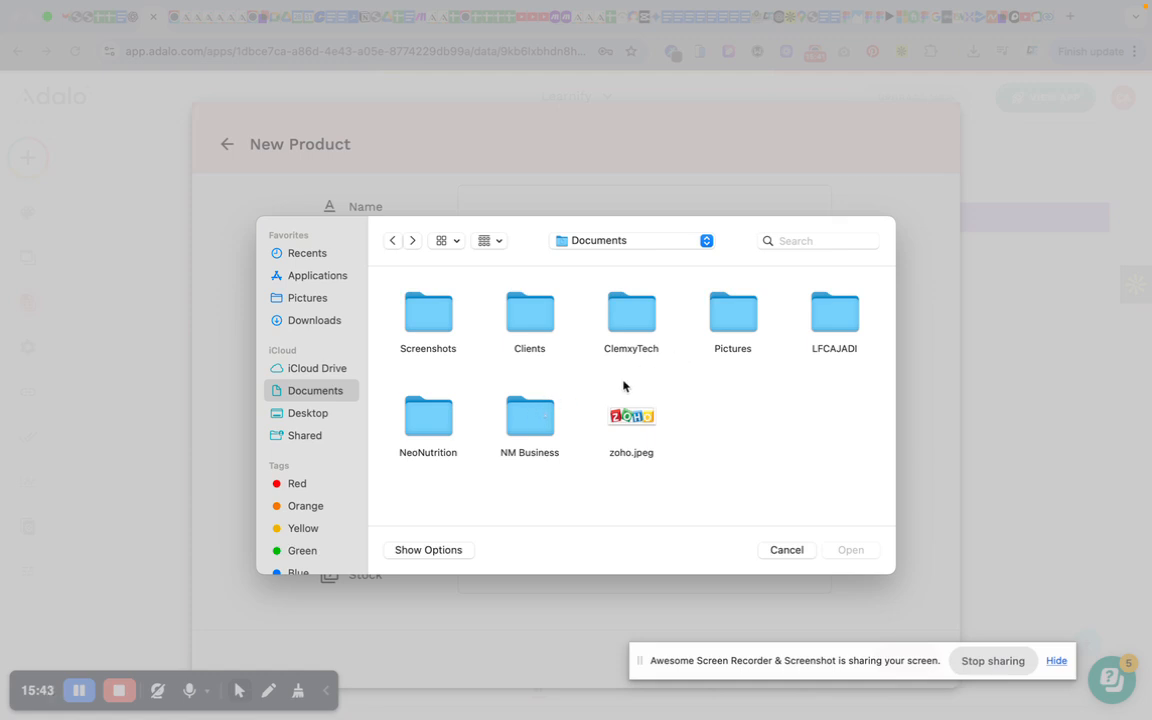
Check the NM Business and Pictures folders in Documents for a product image
double_click(538, 418)
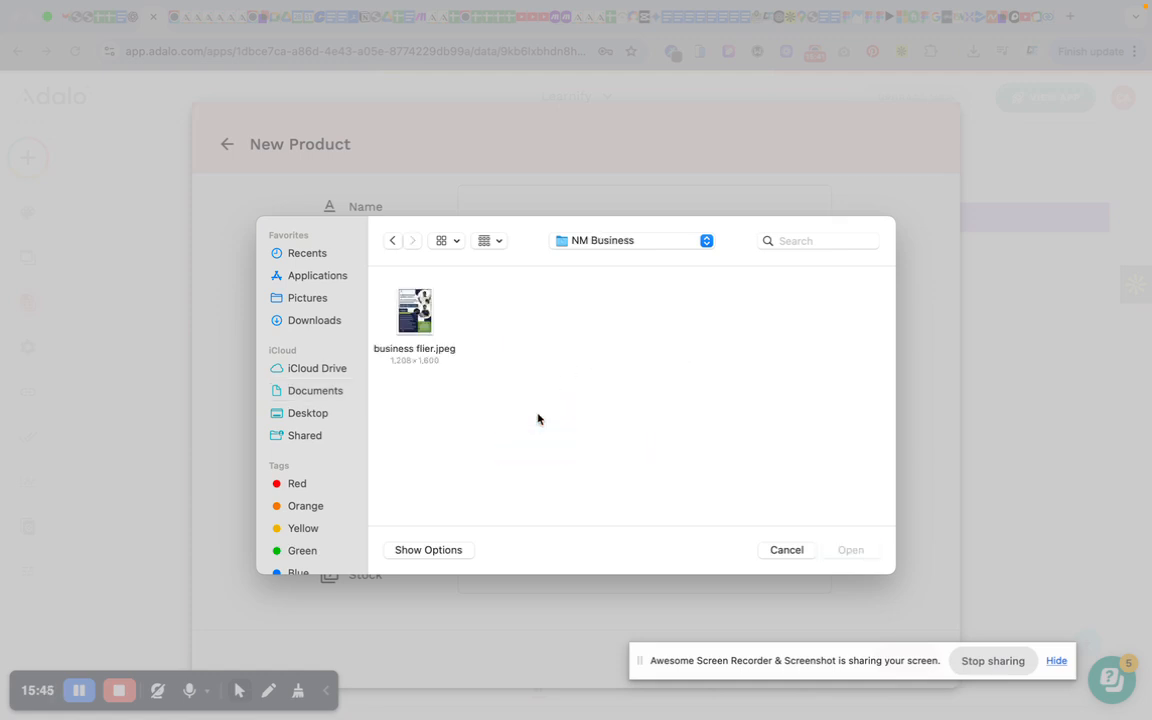
left_click(391, 242)
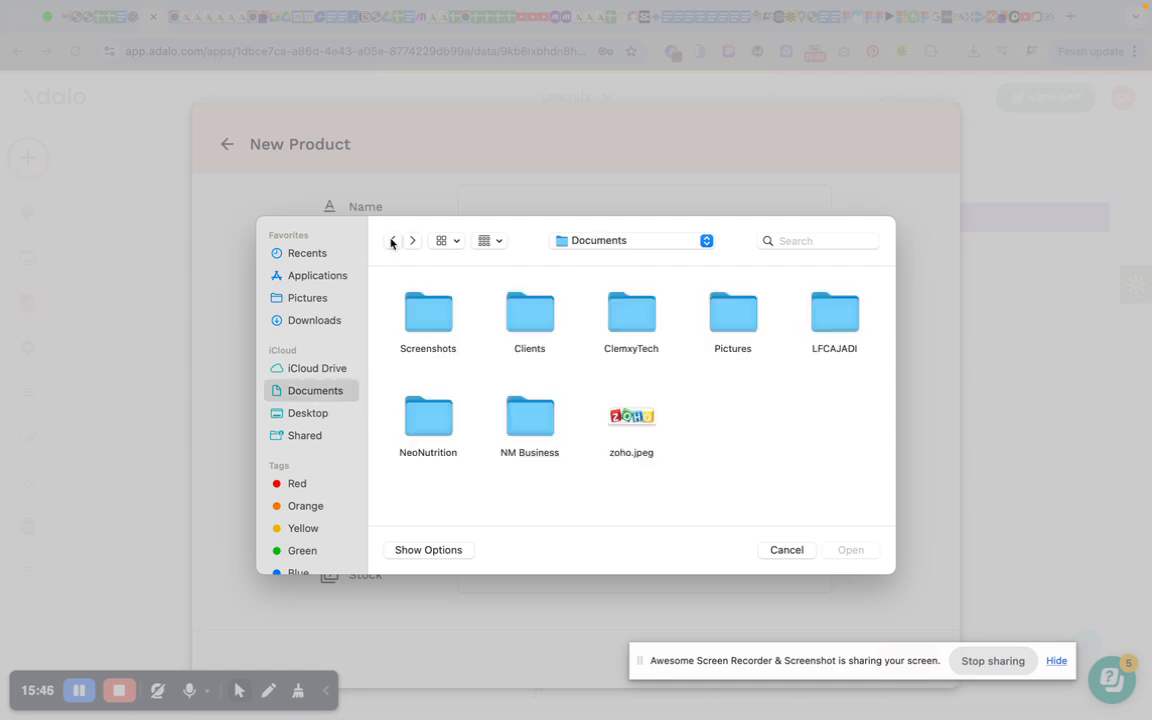
double_click(737, 324)
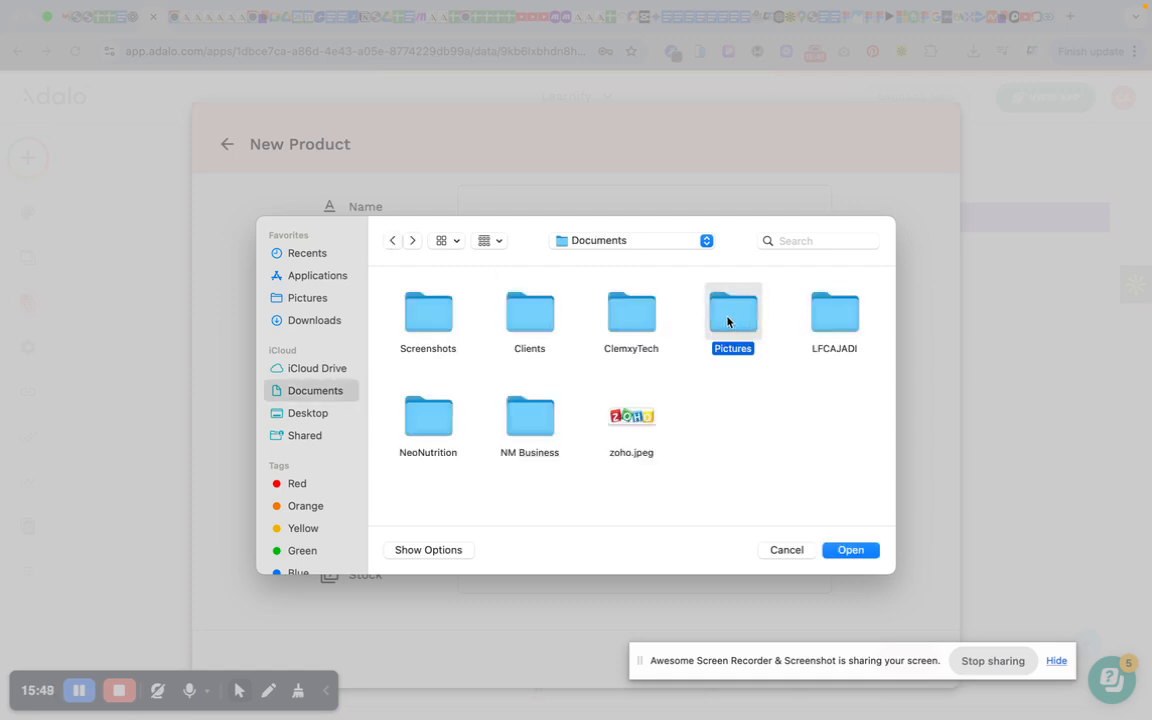
left_click(394, 243)
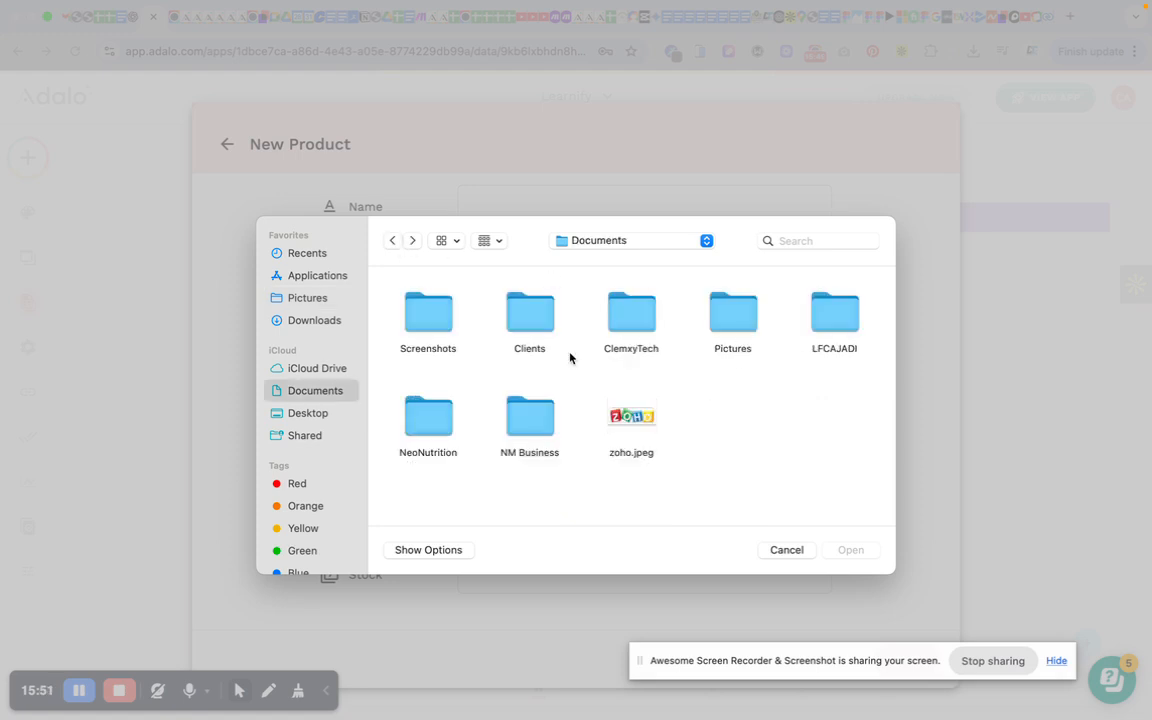
Set tre-en-en.jpg from the PRODUCTS IMAGES folder inside NeoNutrition as the new product's image
double_click(427, 420)
scroll(427, 424, "down", 2)
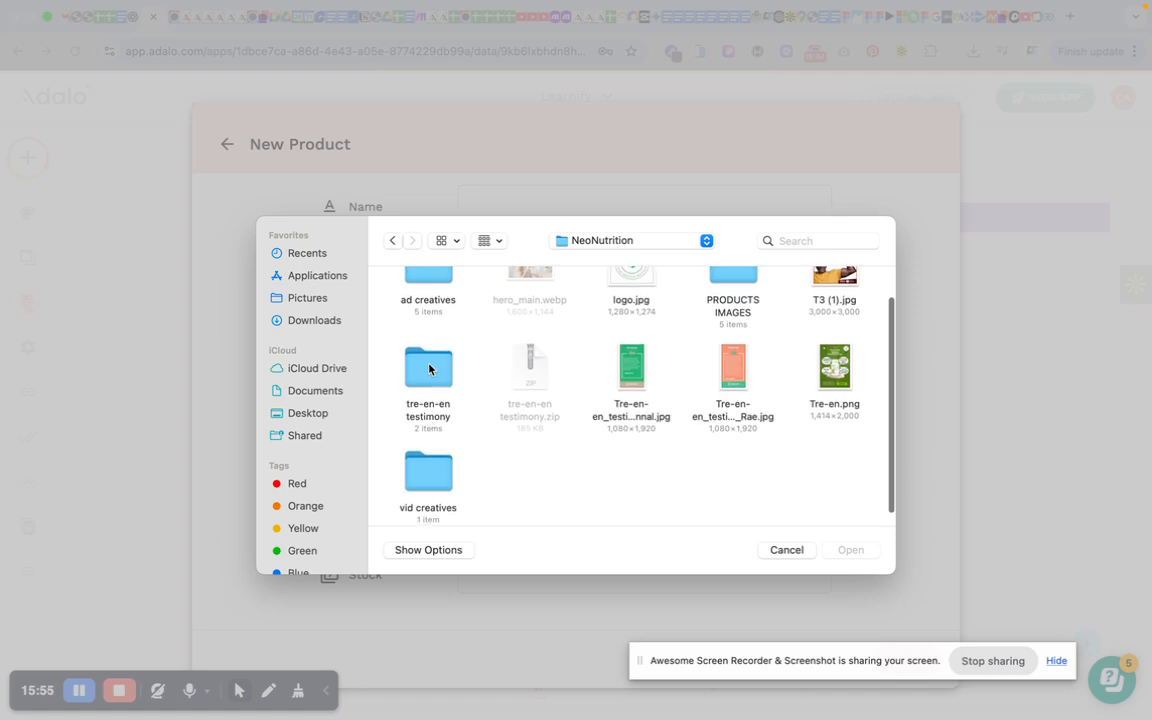
scroll(658, 380, "up", 2)
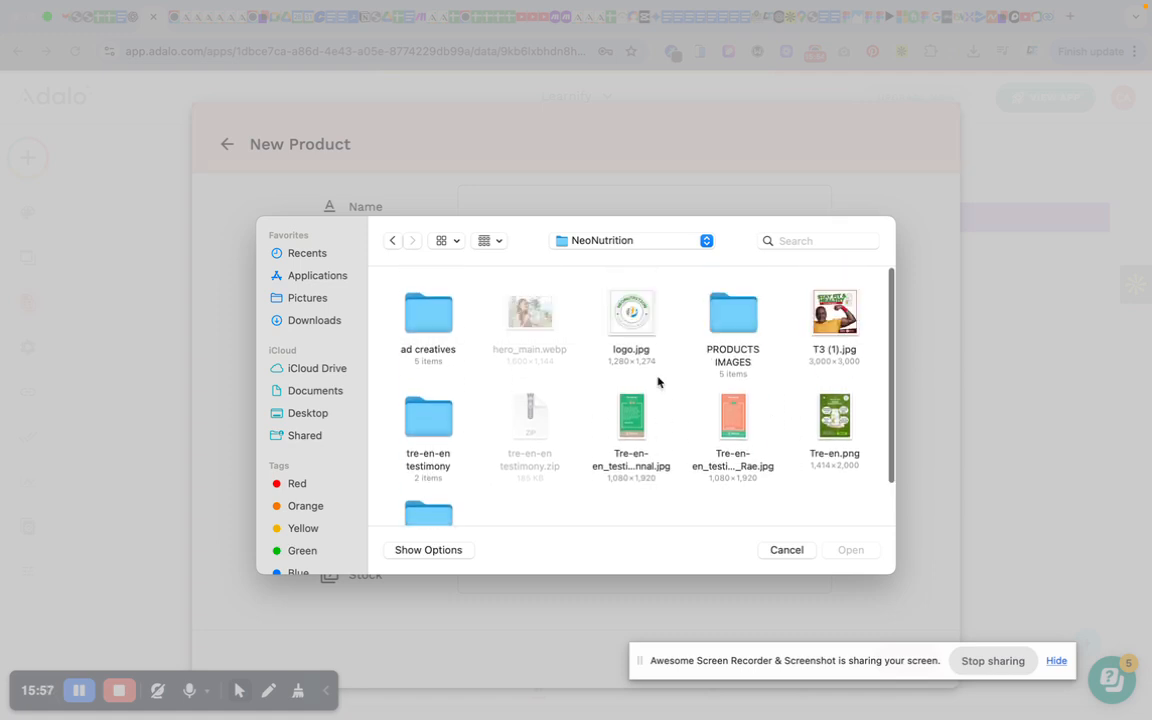
double_click(740, 314)
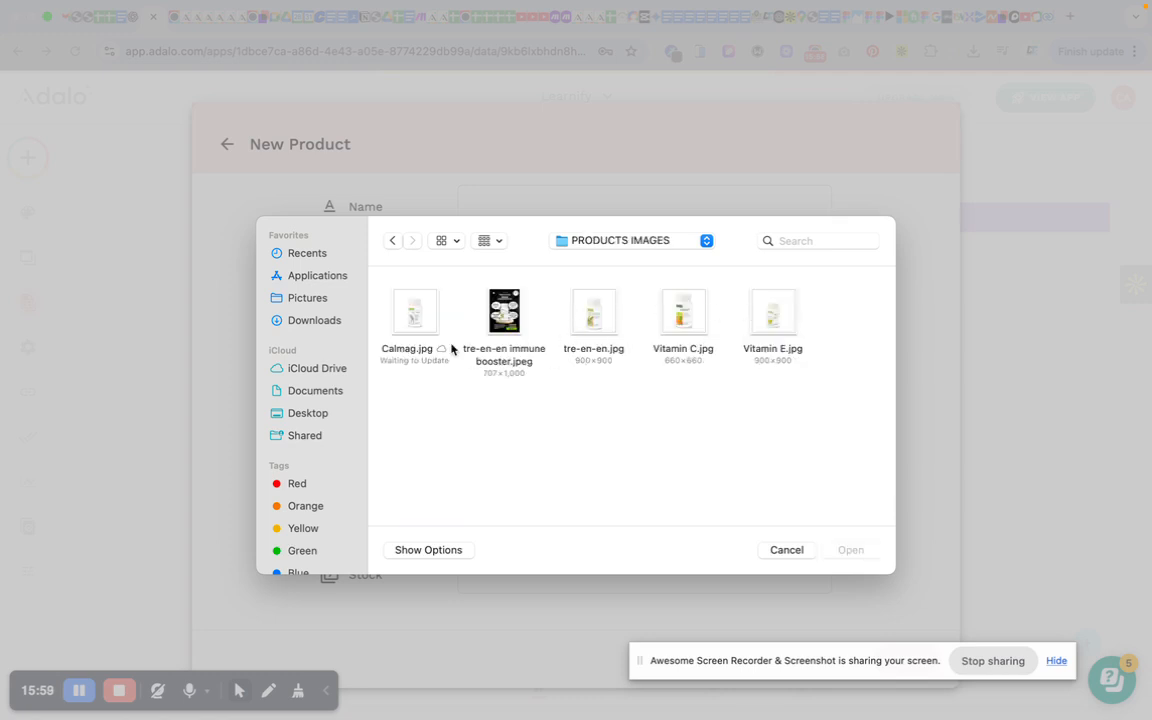
left_click(417, 320)
left_click(608, 315)
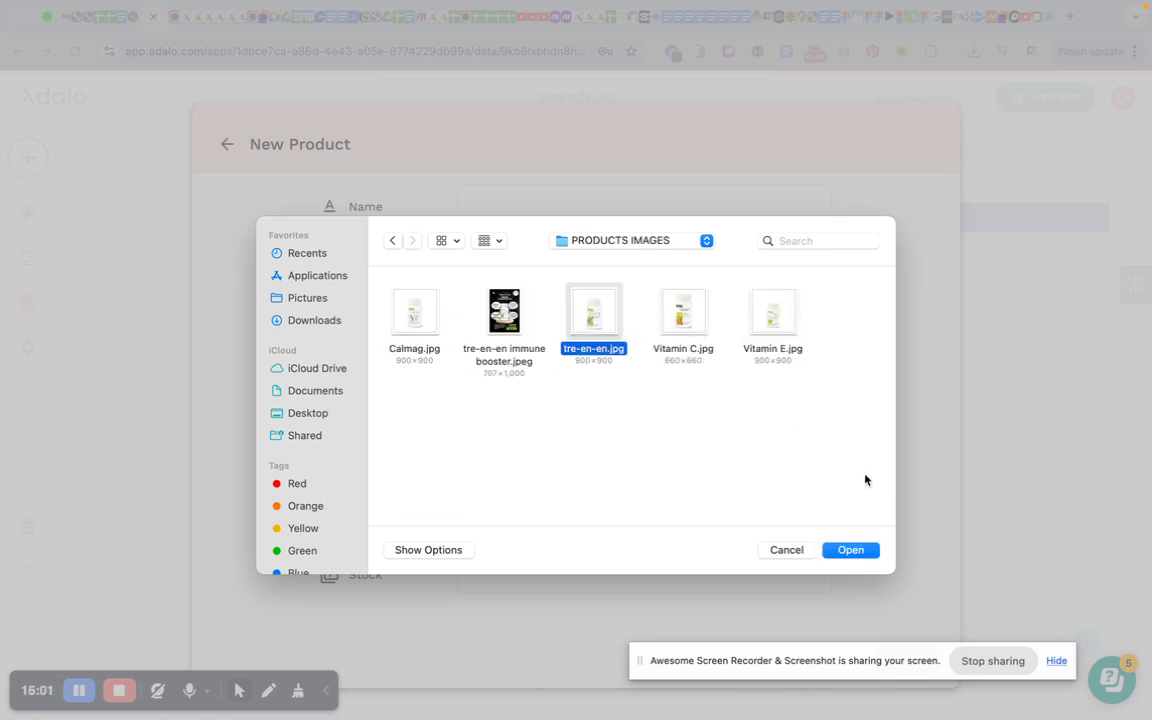
left_click(851, 550)
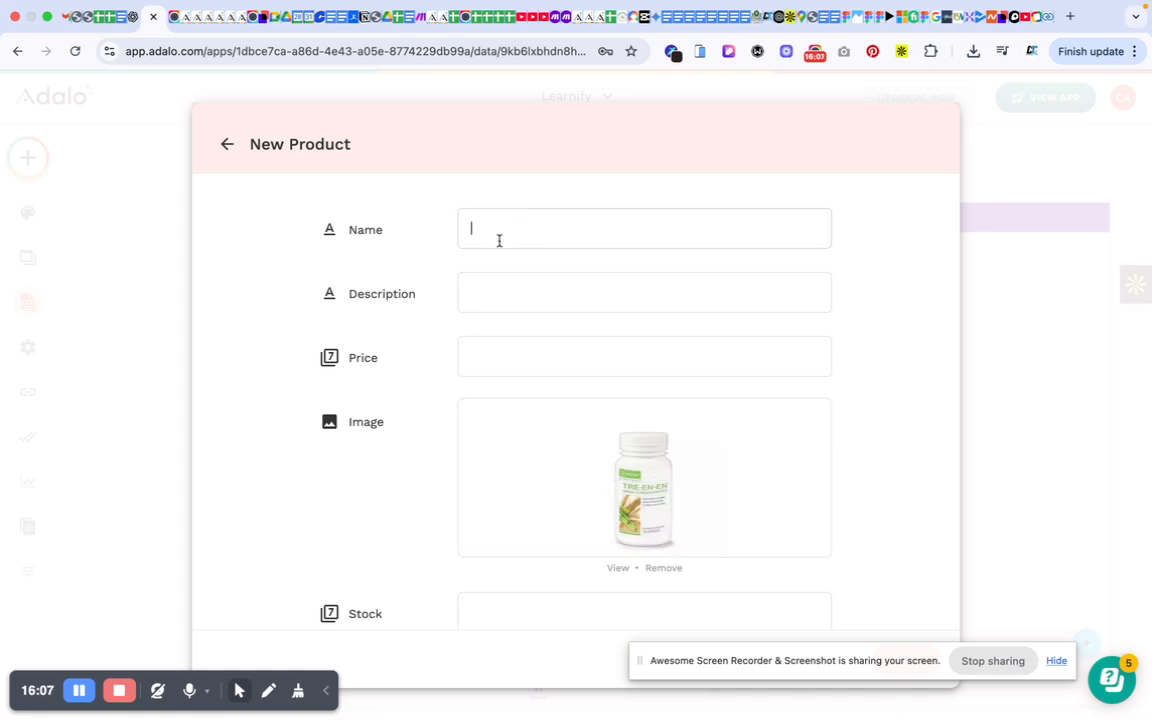
Name the product "Tre-en-en 120 Capsules" and describe it as "Tre-en-en 120 Capsules for immune system"
type("Tre-en-en 120 Capsules")
left_click(501, 296)
triple_click(504, 229)
left_click(484, 292)
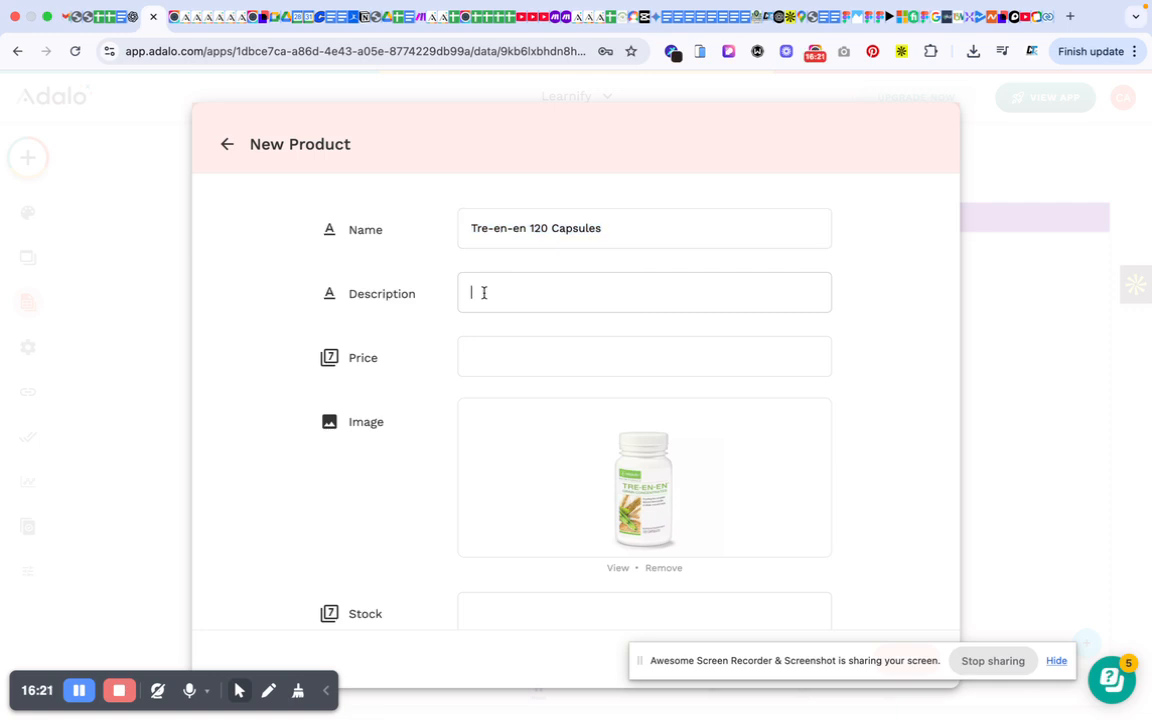
type("Tre-en-en 120 Capsules")
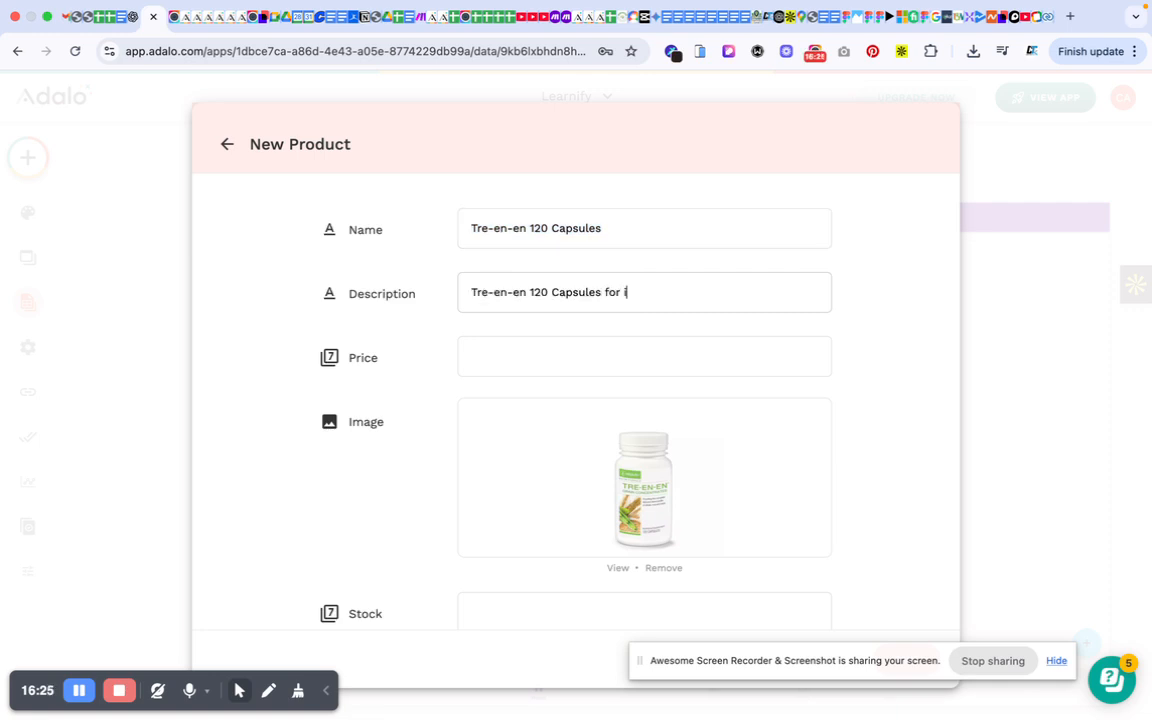
type("for immune system")
Set the product's price to 40,000 and its stock to 10, and save the record
scroll(568, 360, "down", 1)
left_click(562, 320)
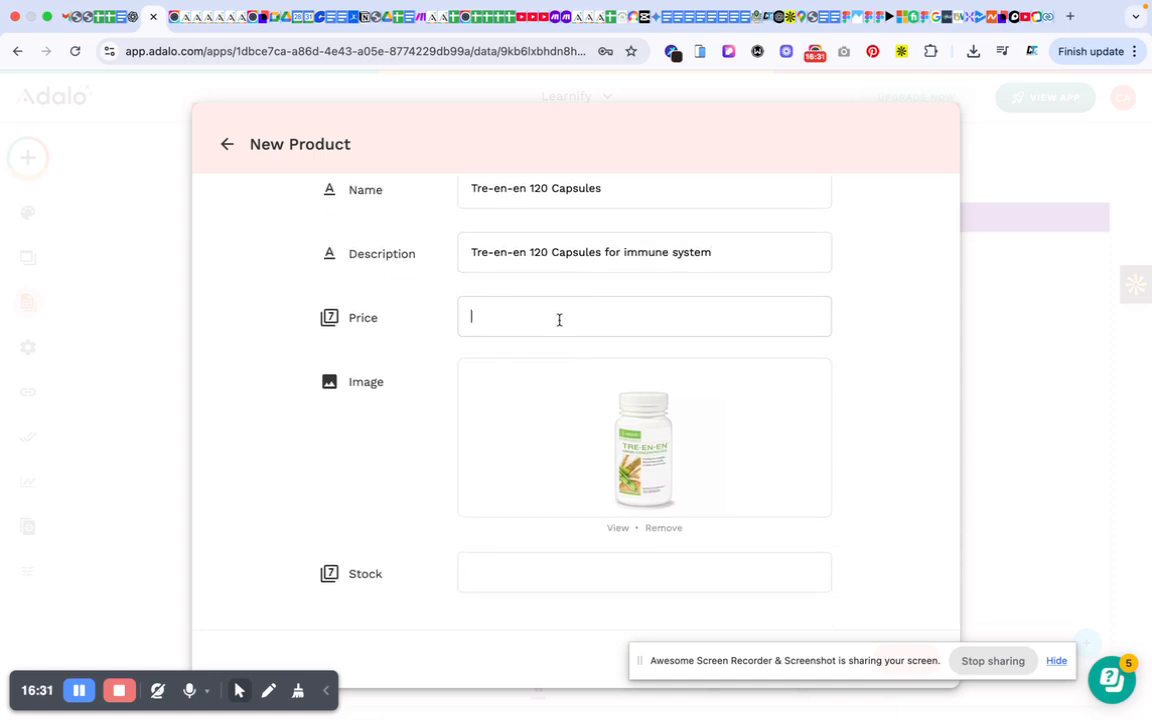
type("40,000")
left_click(576, 571)
type("10")
left_click(903, 660)
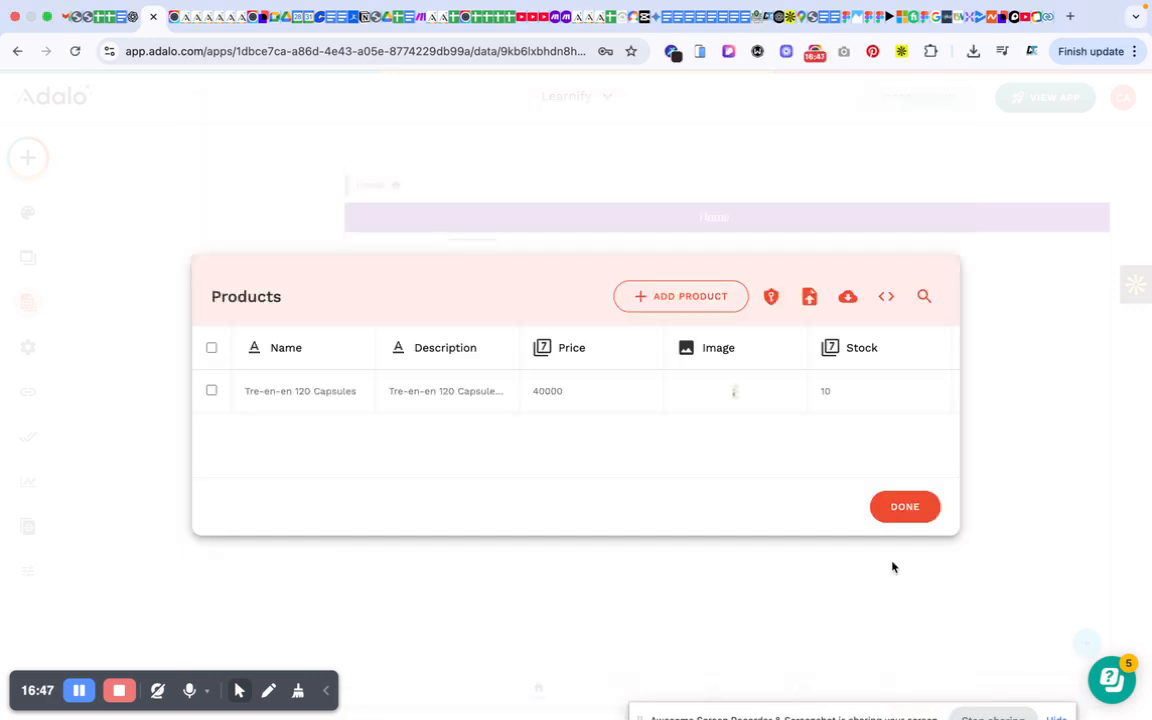
Review all columns of the new record in the Products table and close the table
scroll(666, 396, "right", 10)
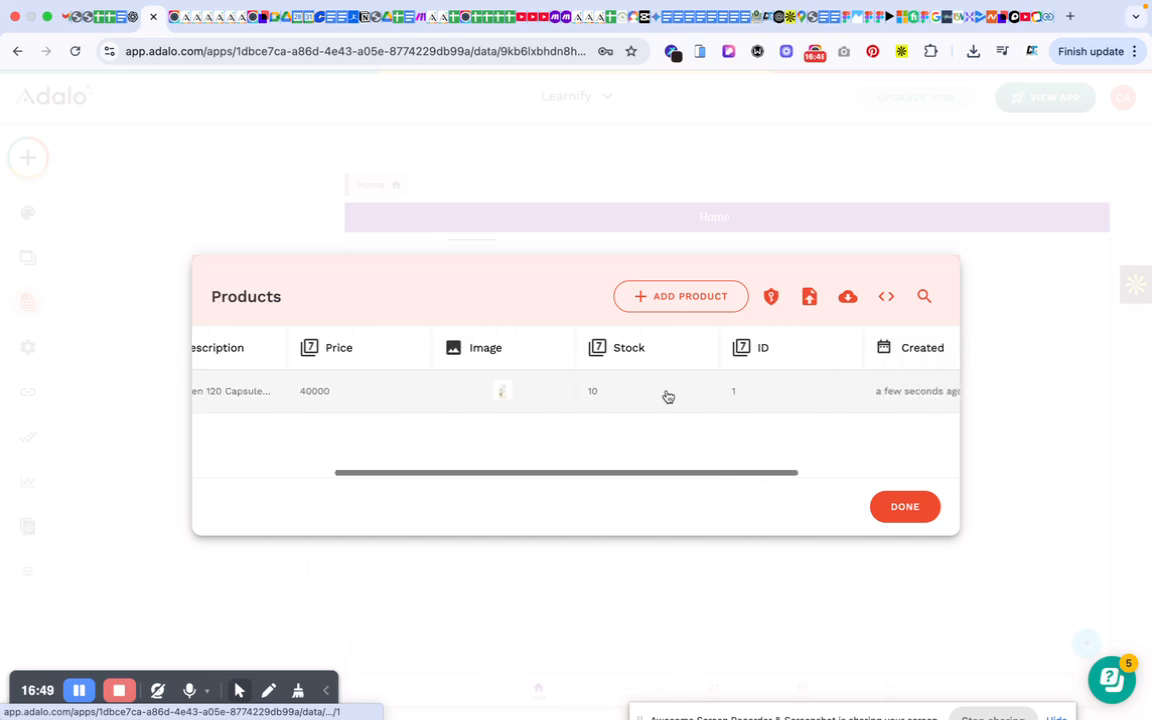
scroll(666, 396, "left", 10)
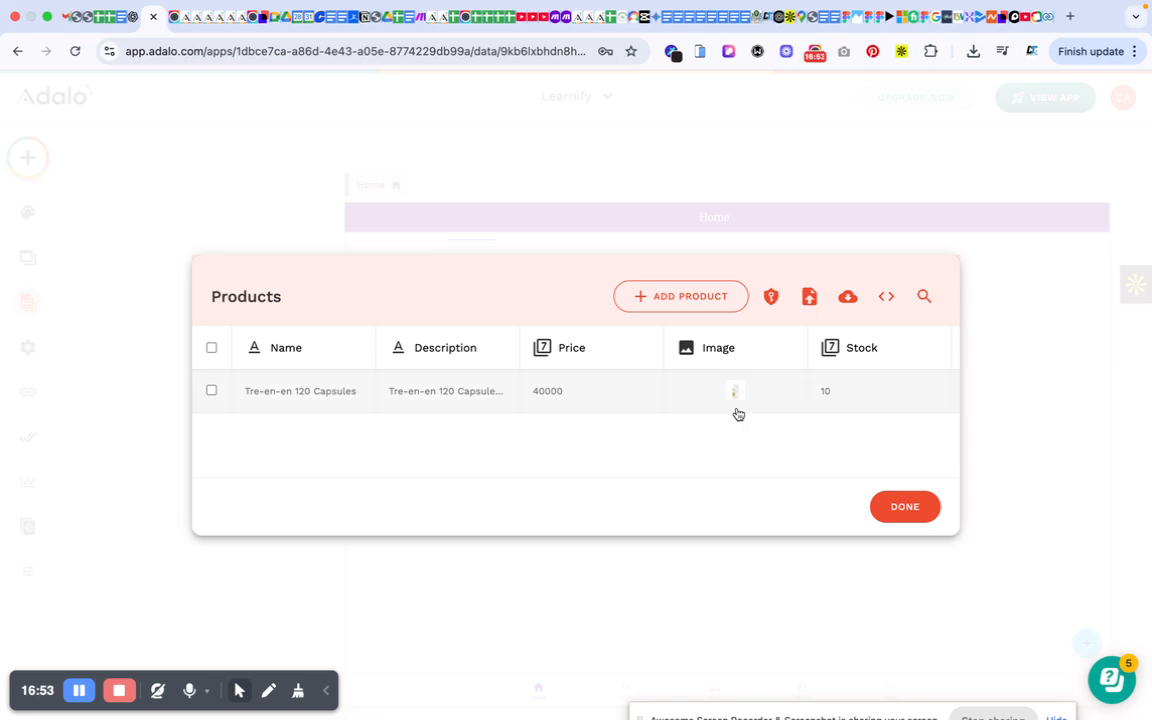
scroll(771, 400, "right", 1)
scroll(772, 401, "right", 8)
scroll(772, 400, "left", 5)
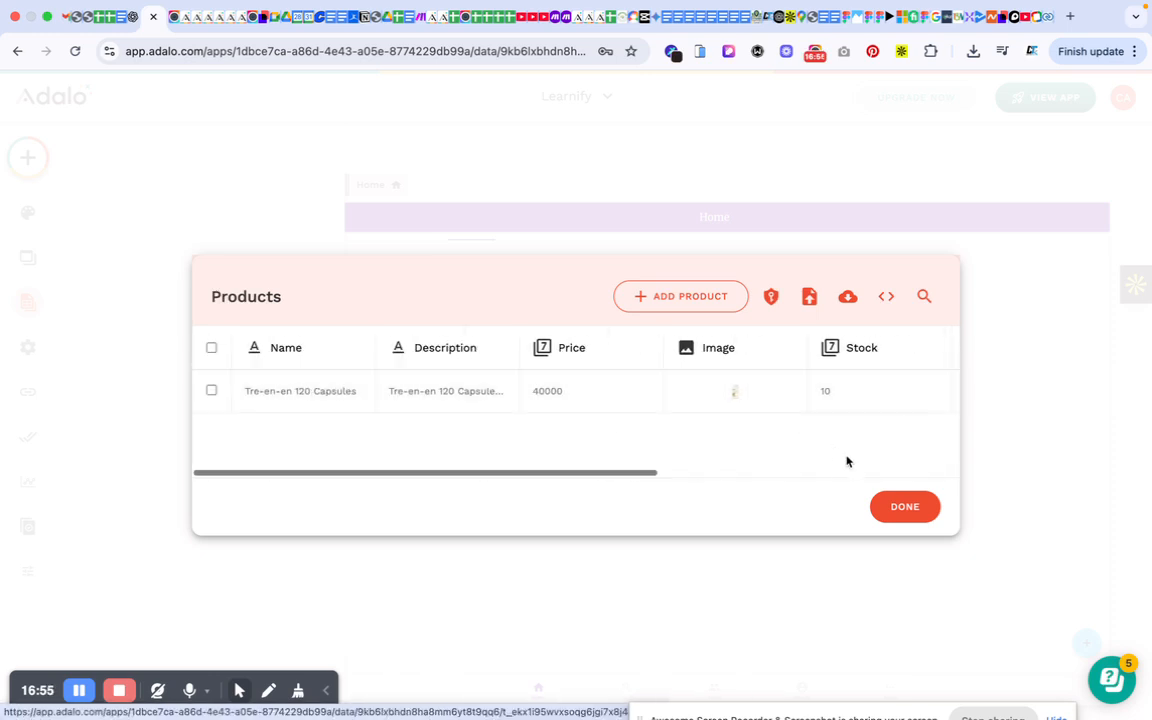
left_click(905, 506)
Look over the Home screen's layout, inspecting its text input and user list
scroll(685, 425, "down", 2)
scroll(685, 425, "left", 1)
scroll(882, 309, "right", 1)
scroll(882, 309, "up", 1)
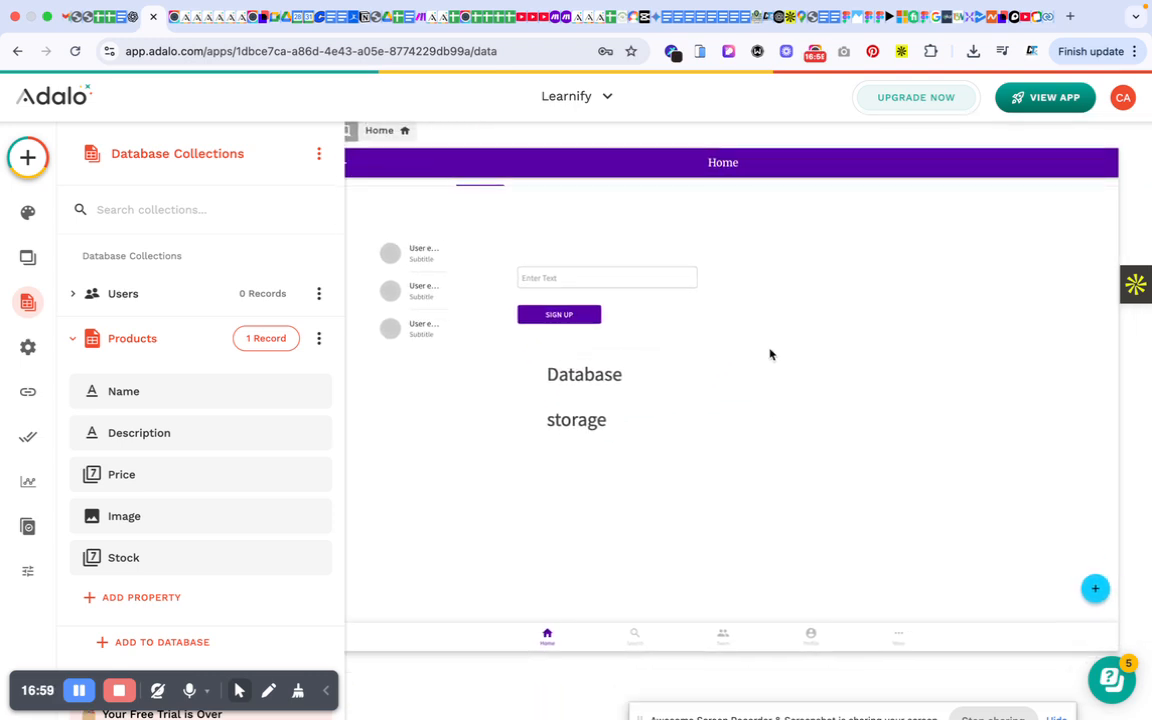
scroll(770, 351, "left", 1)
scroll(752, 238, "right", 2)
scroll(752, 238, "up", 1)
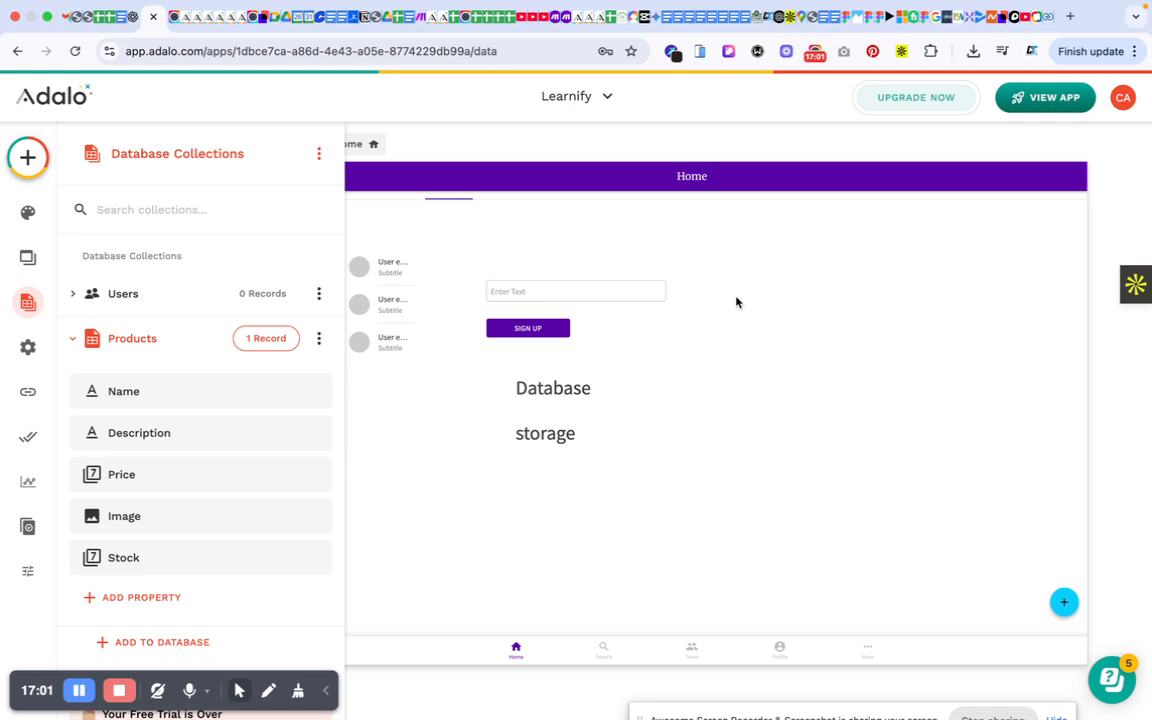
scroll(736, 302, "left", 2)
scroll(736, 302, "down", 1)
left_click(640, 283)
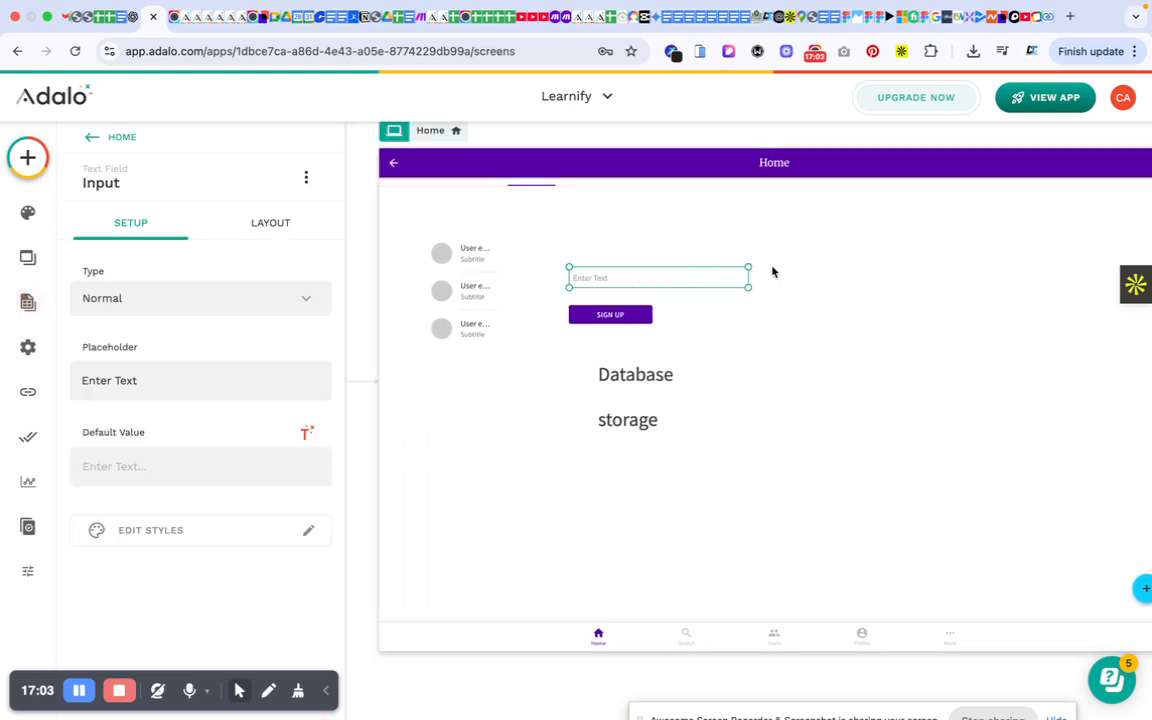
left_click(598, 336)
scroll(457, 315, "left", 1)
left_click(521, 341)
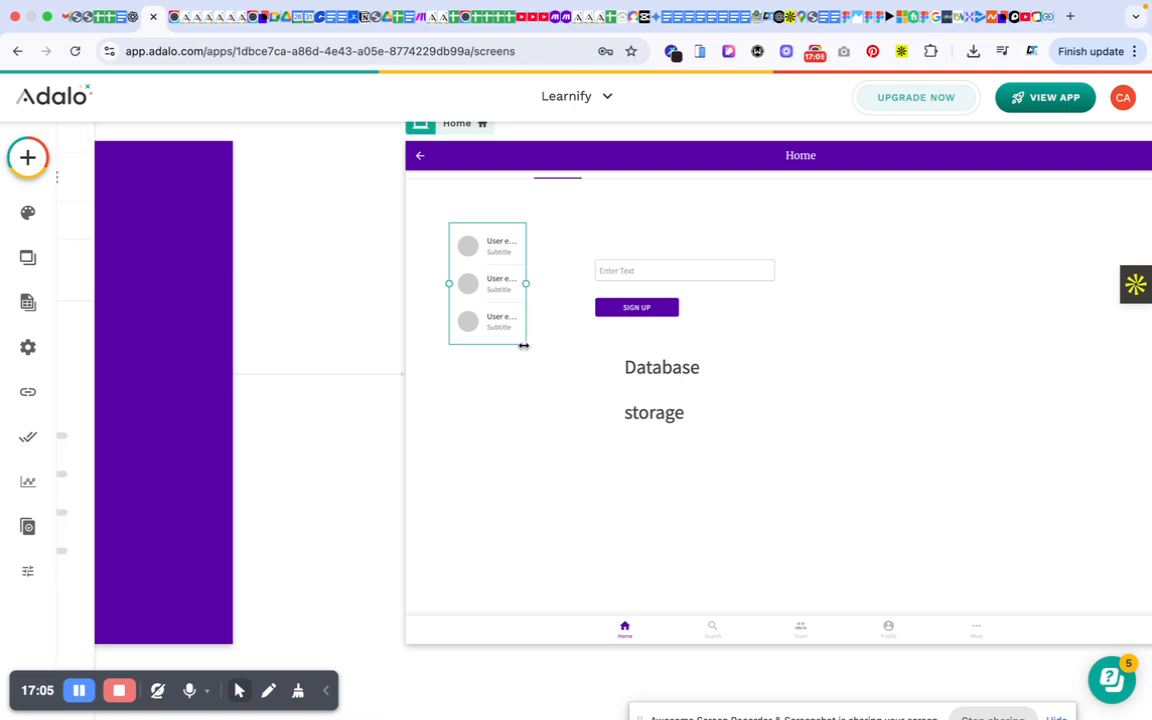
Return to the database collections and review the properties of the Products collection, leaving it collapsed
left_click(28, 302)
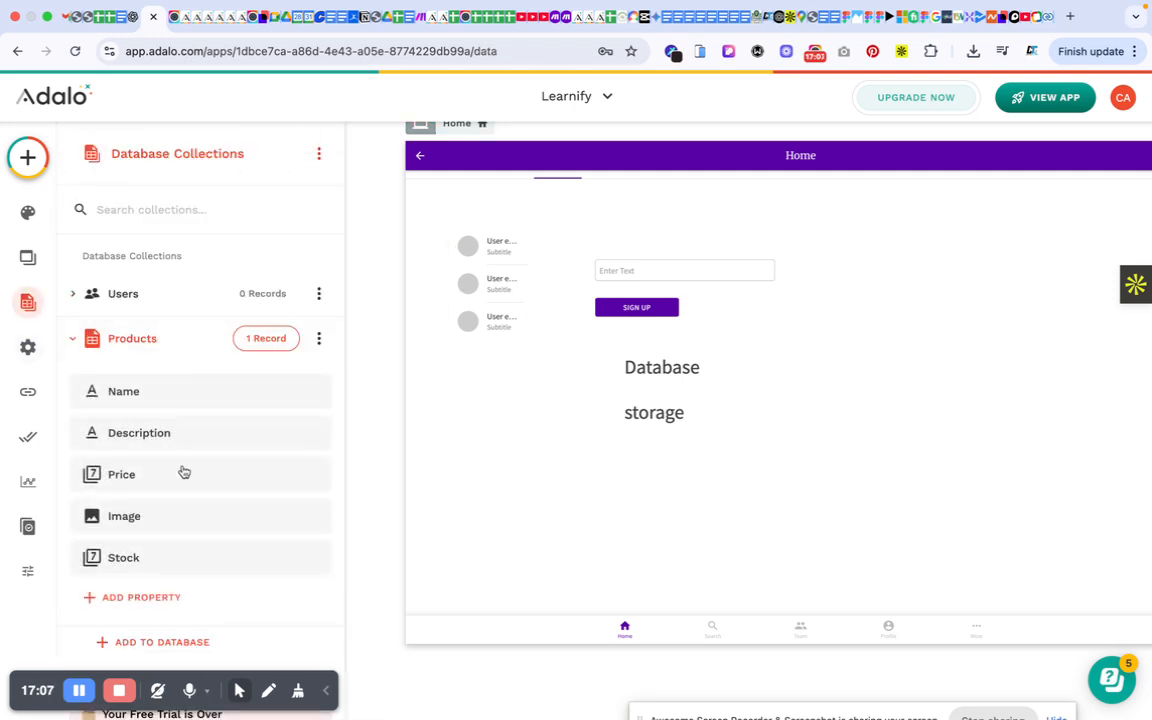
left_click(144, 340)
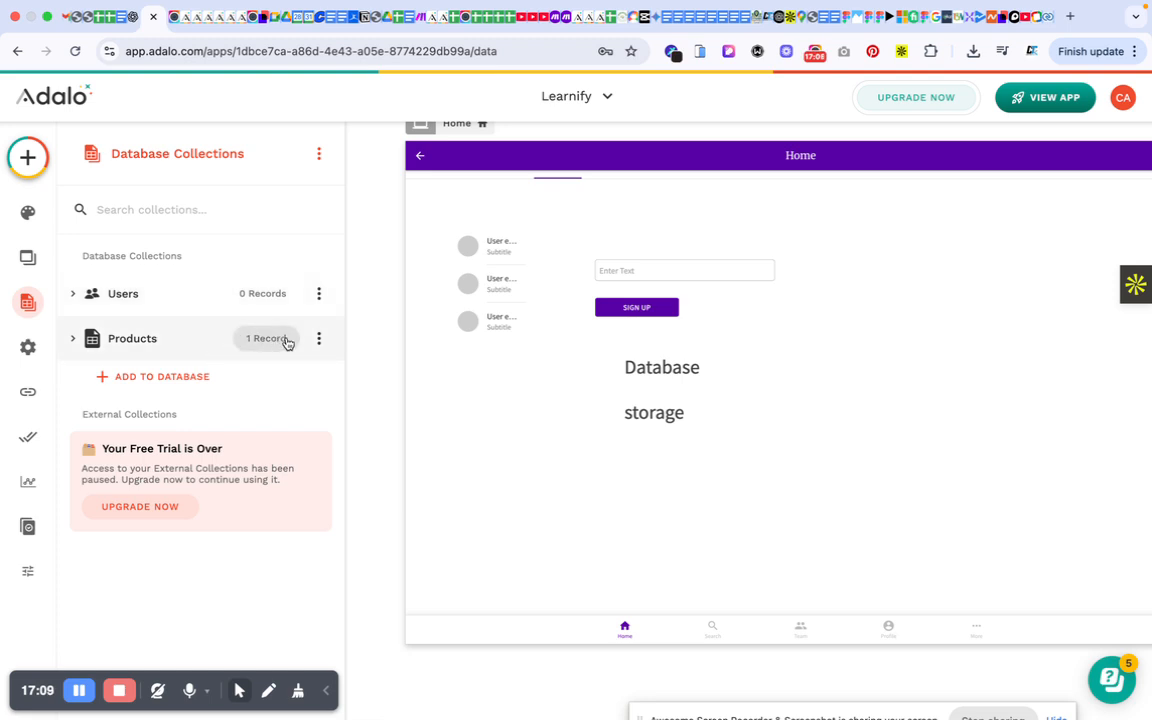
left_click(160, 336)
scroll(183, 453, "down", 1)
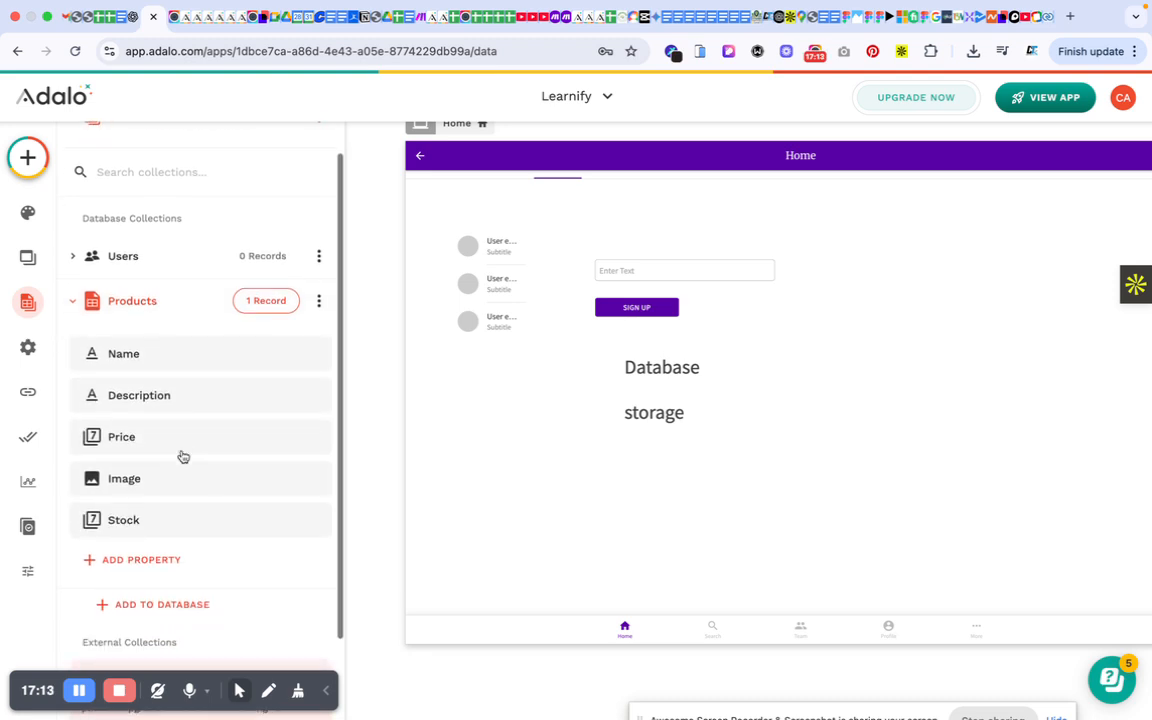
left_click(177, 312)
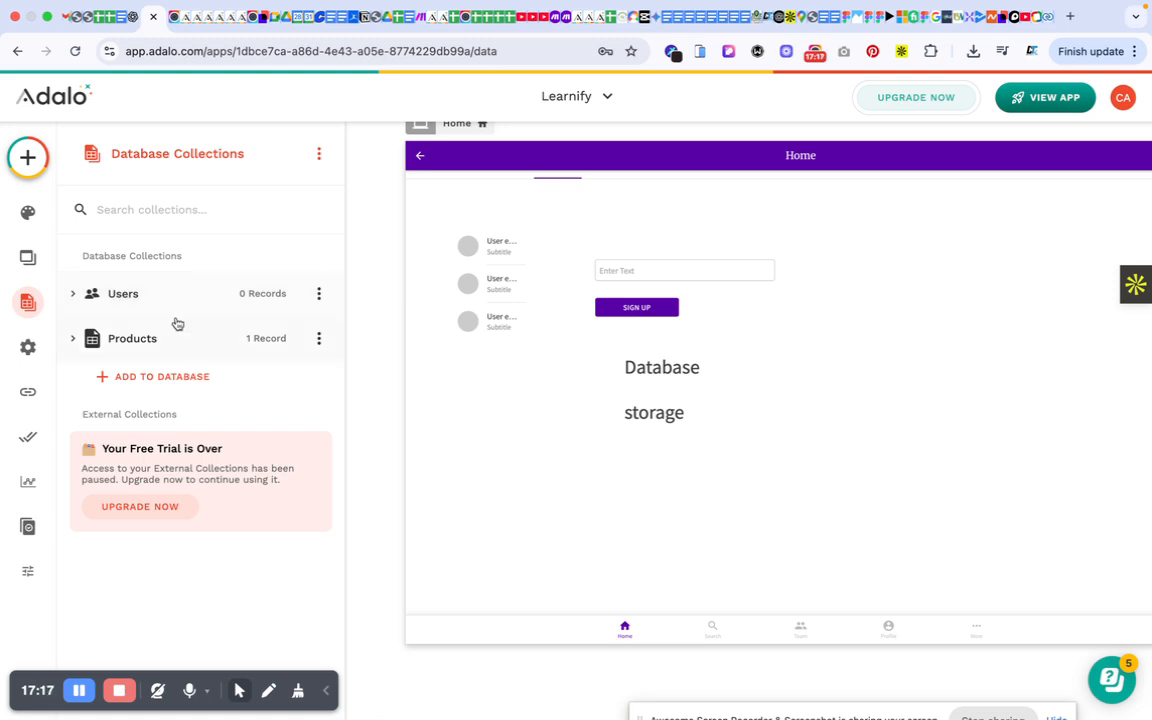
left_click(194, 341)
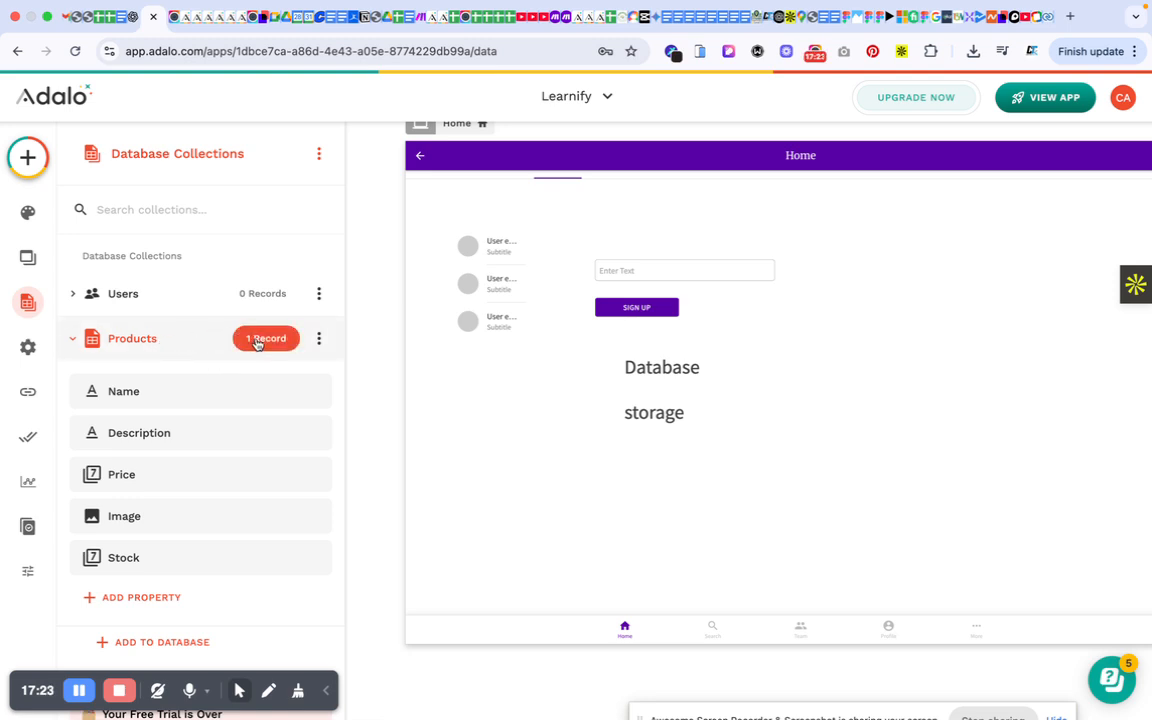
left_click(187, 342)
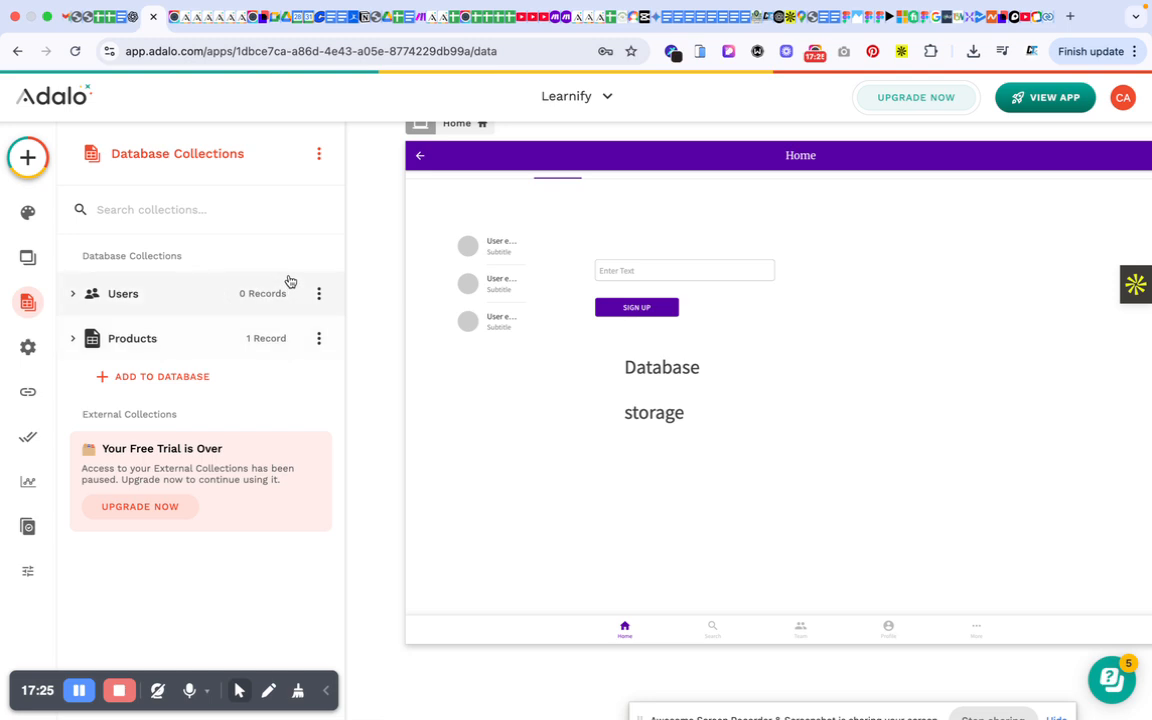
left_click(179, 342)
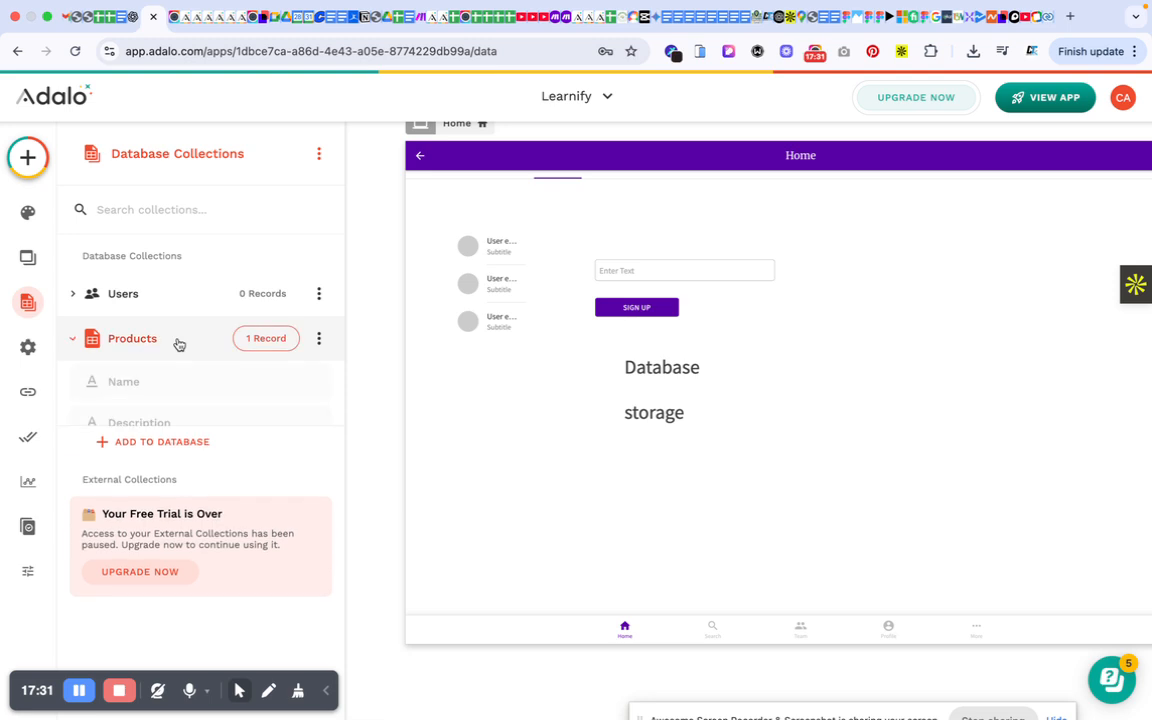
left_click(179, 342)
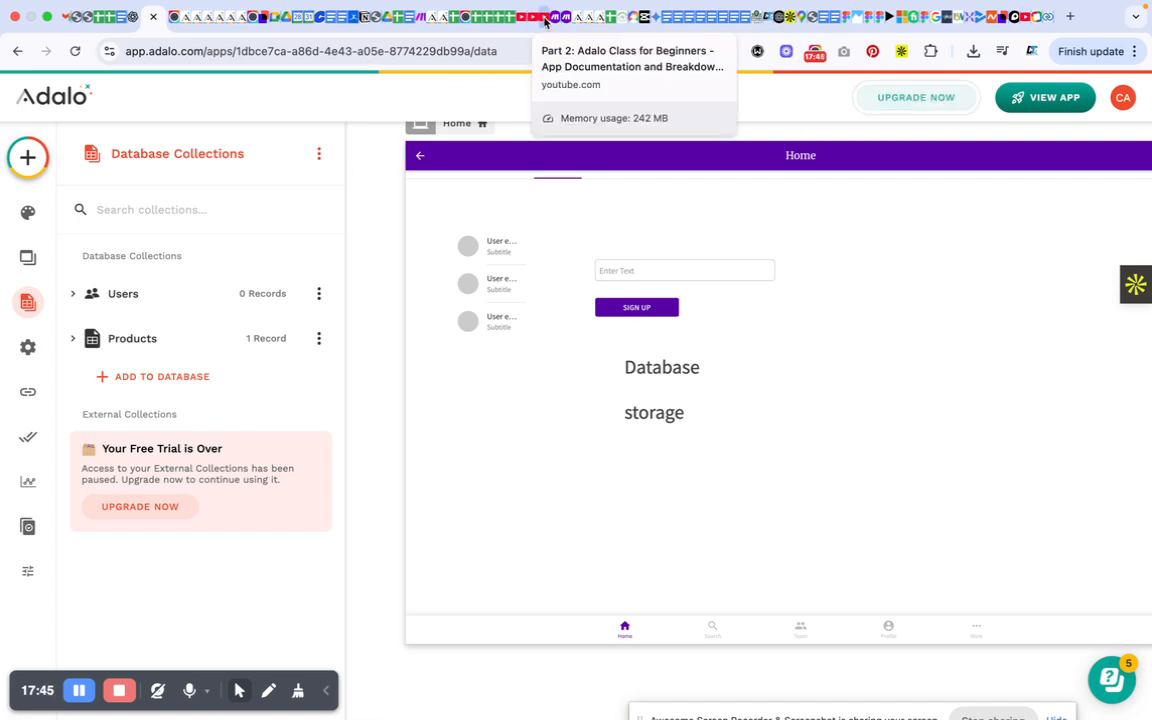
Close four unneeded browser tabs while keeping the Adalo editor open
right_click(546, 22)
left_click(562, 211)
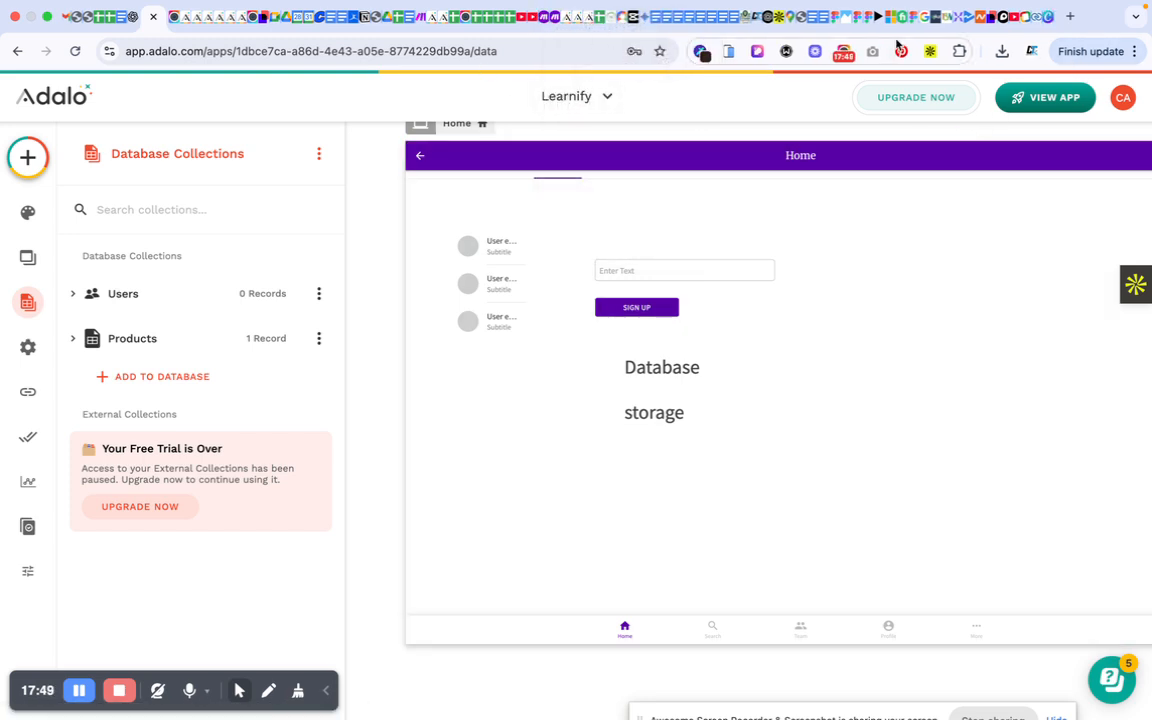
right_click(1047, 17)
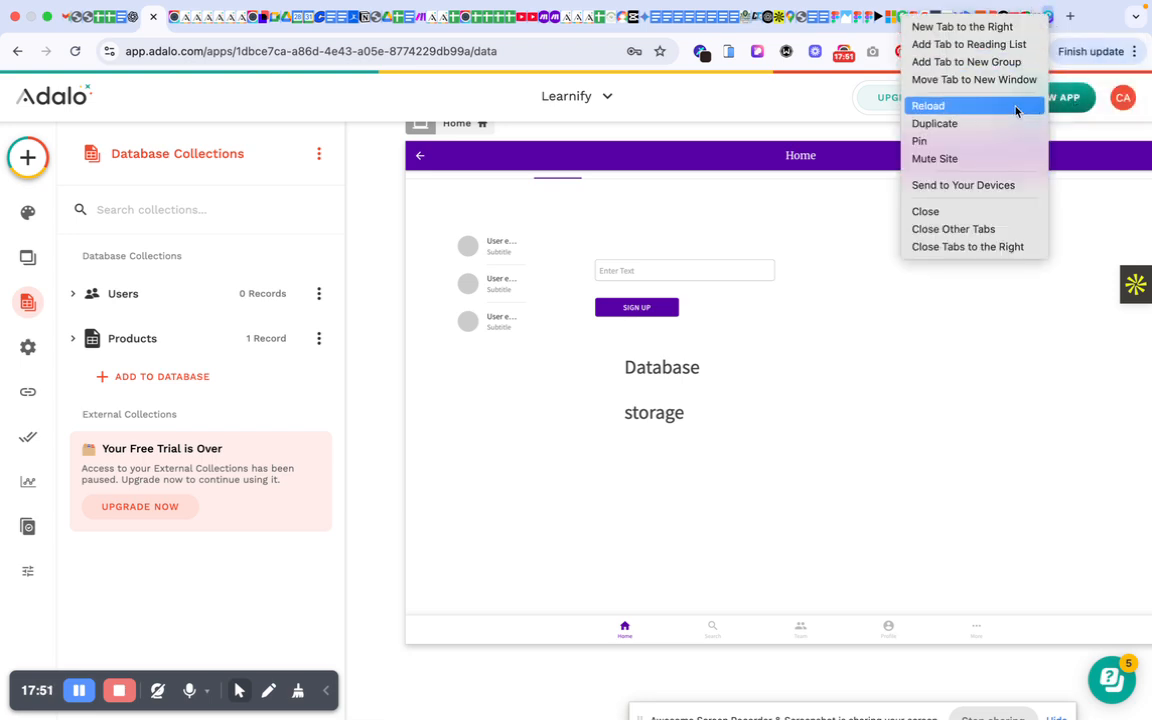
left_click(925, 211)
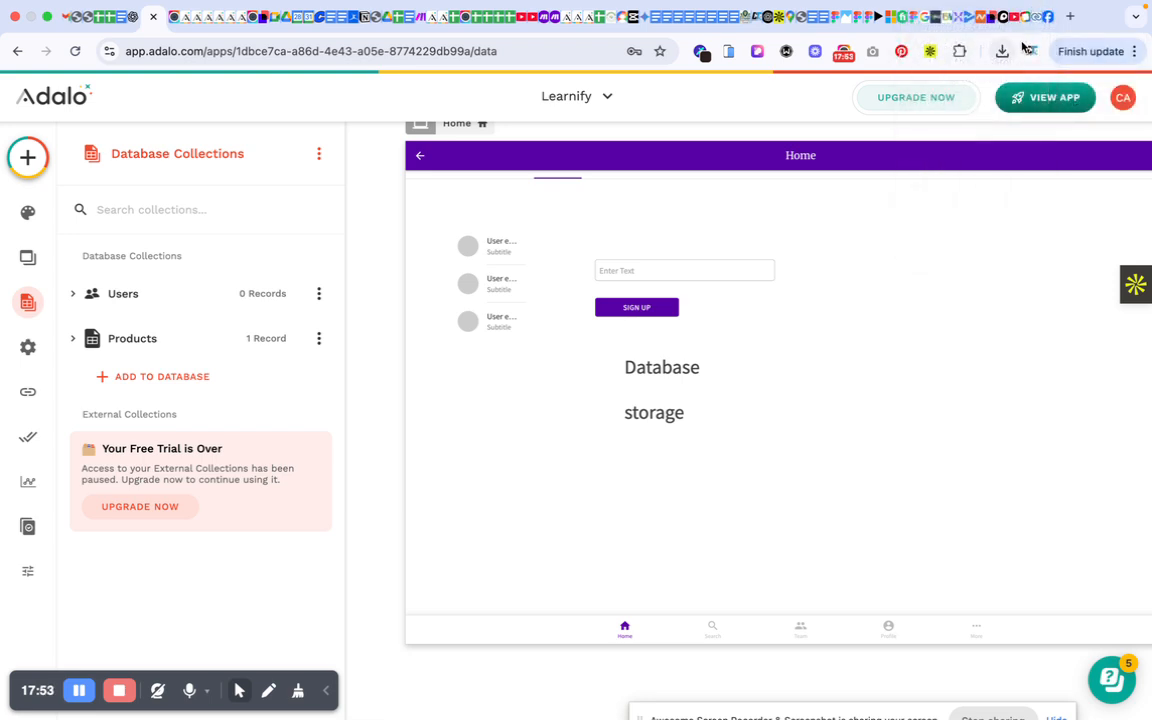
right_click(1047, 18)
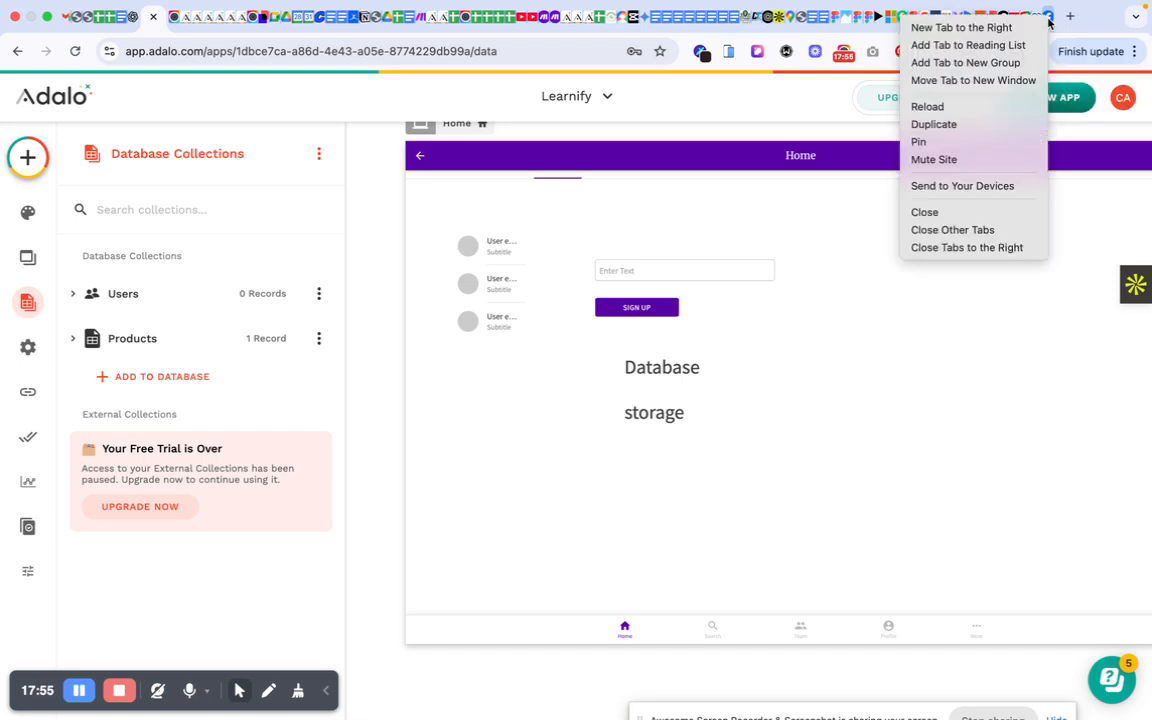
left_click(940, 212)
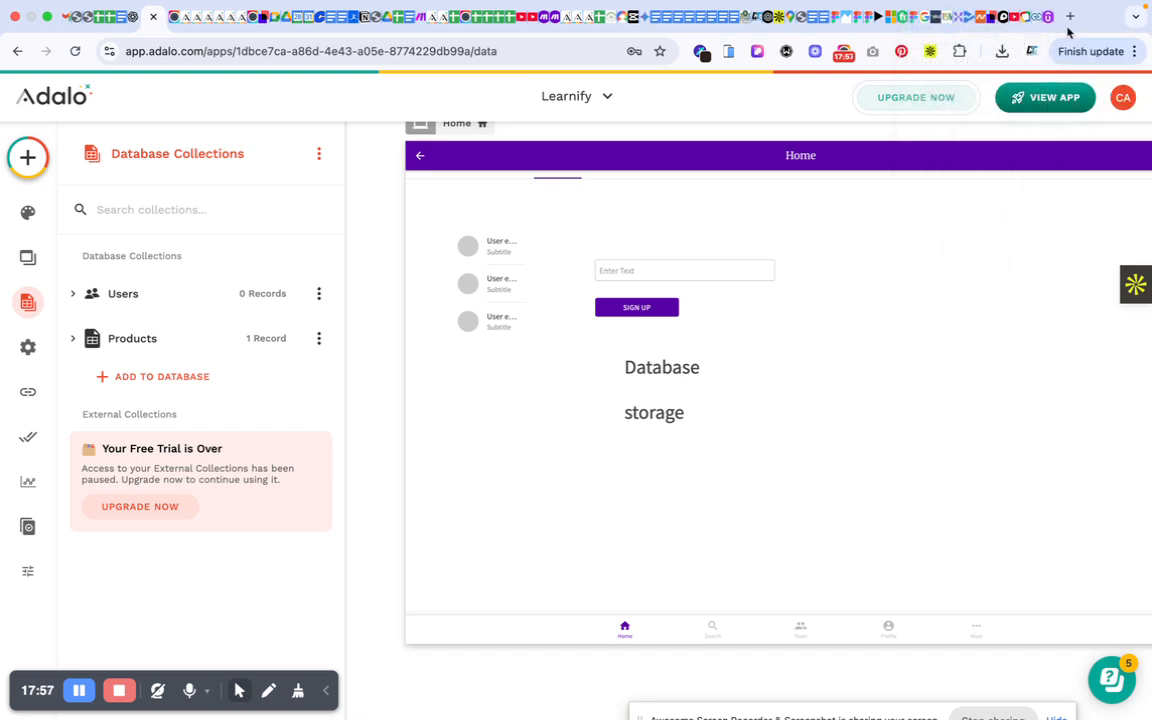
right_click(900, 17)
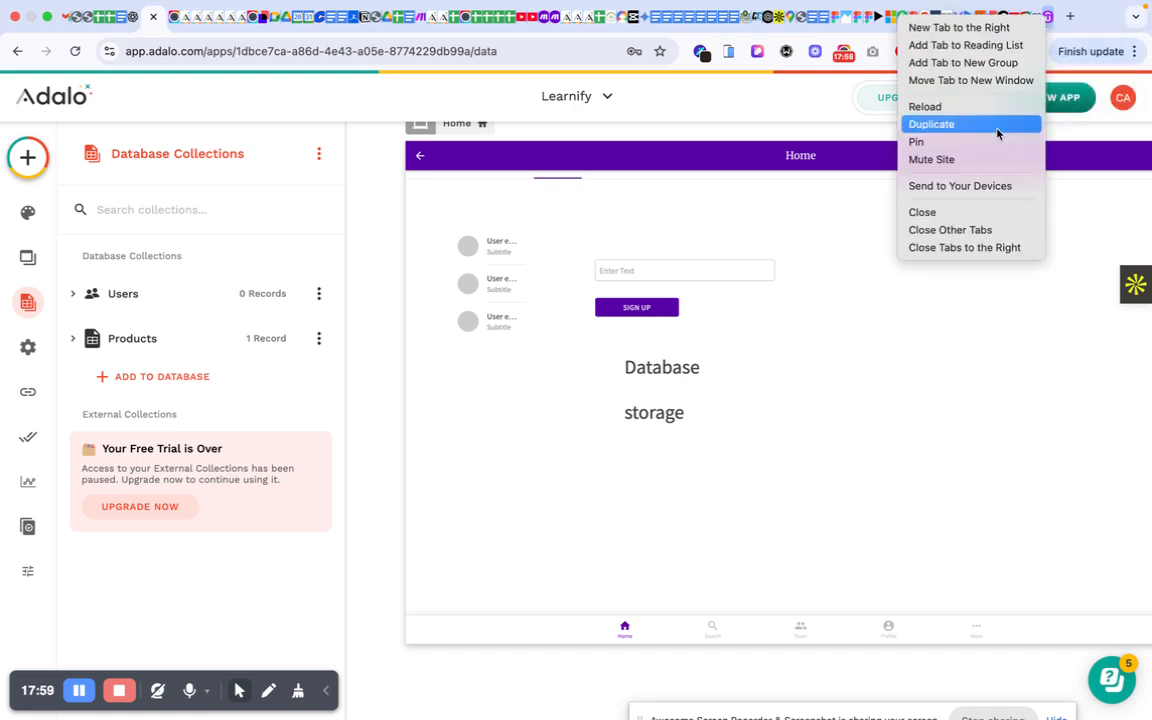
left_click(930, 213)
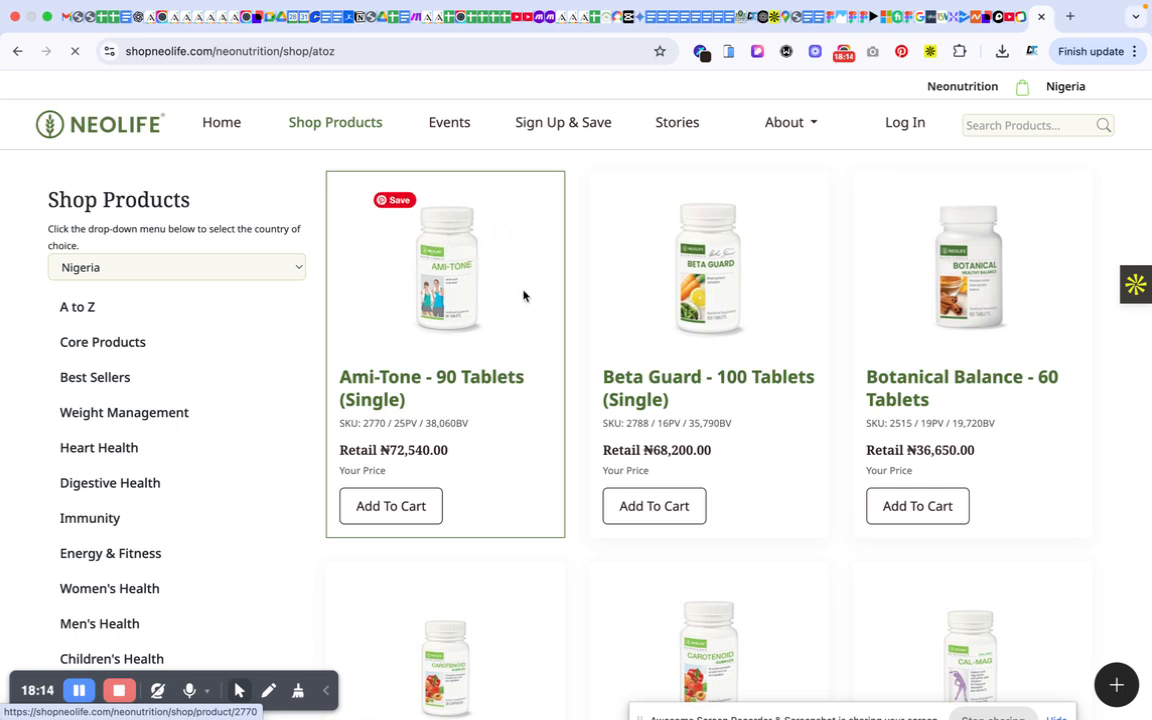
Look over the Ami-Tone product page in the NeoLife shop and proceed to checkout to examine the Retail Guest Account form
left_click(79, 697)
left_click(79, 691)
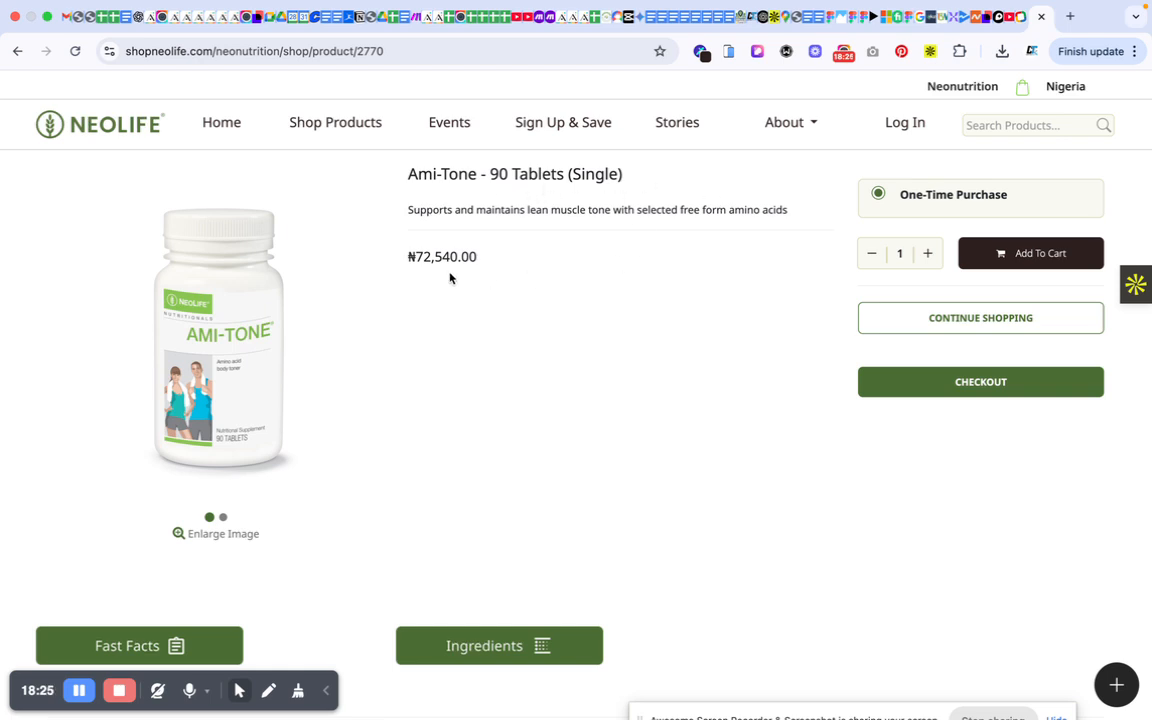
scroll(548, 334, "down", 5)
scroll(548, 334, "up", 5)
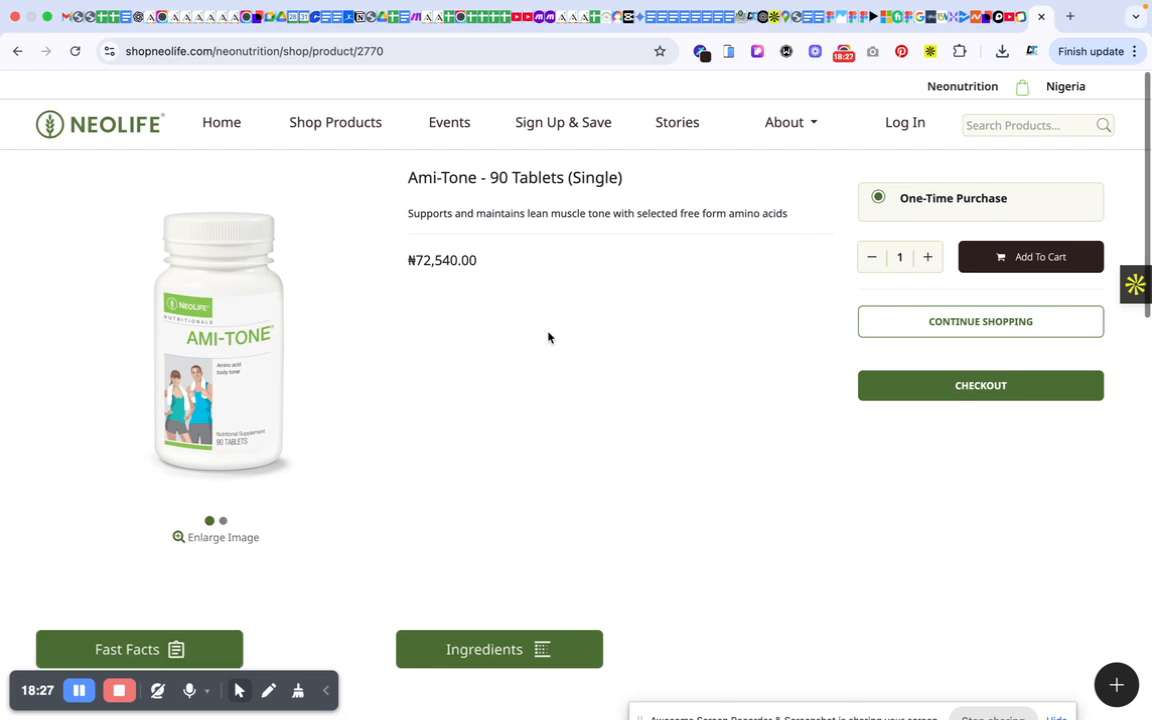
left_click(965, 389)
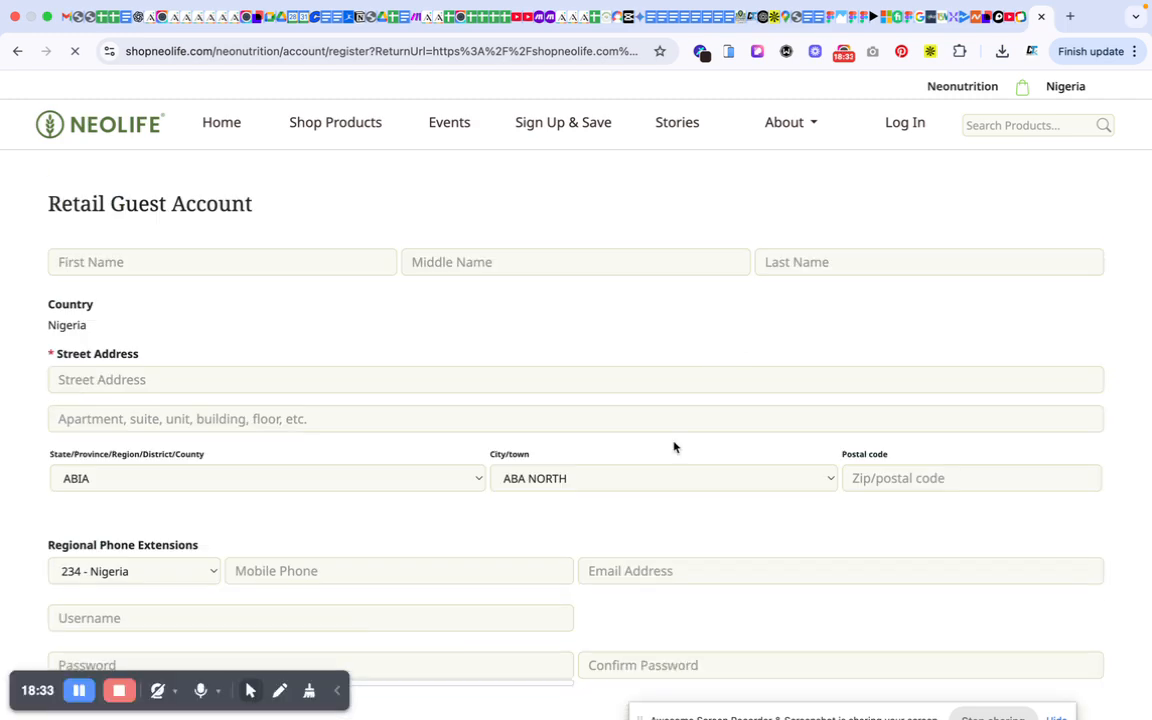
scroll(674, 445, "down", 5)
scroll(674, 447, "up", 5)
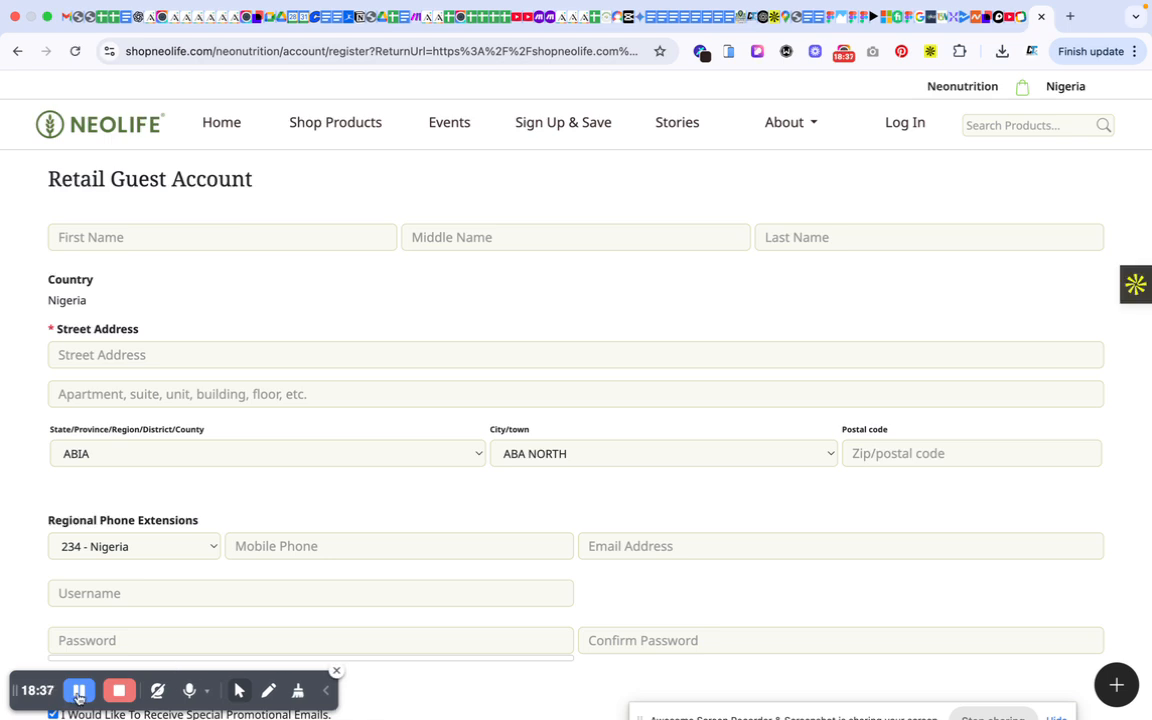
left_click(79, 692)
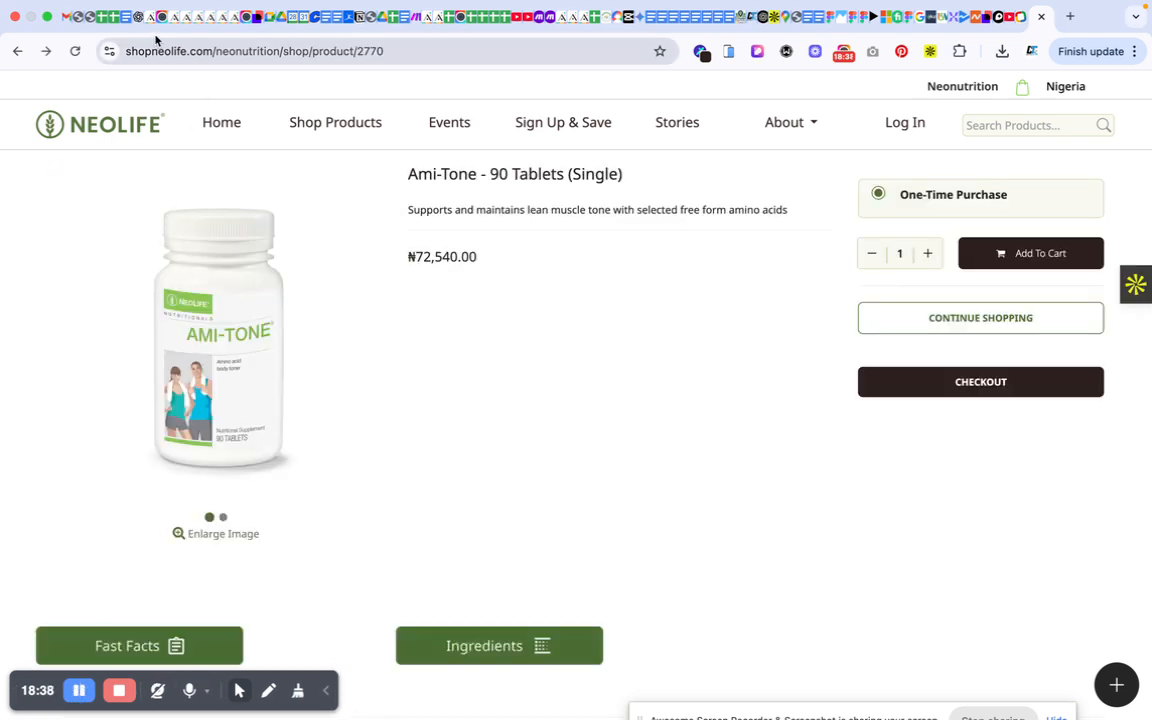
Switch back to the Learnify app in Adalo and show its database collections
left_click(149, 20)
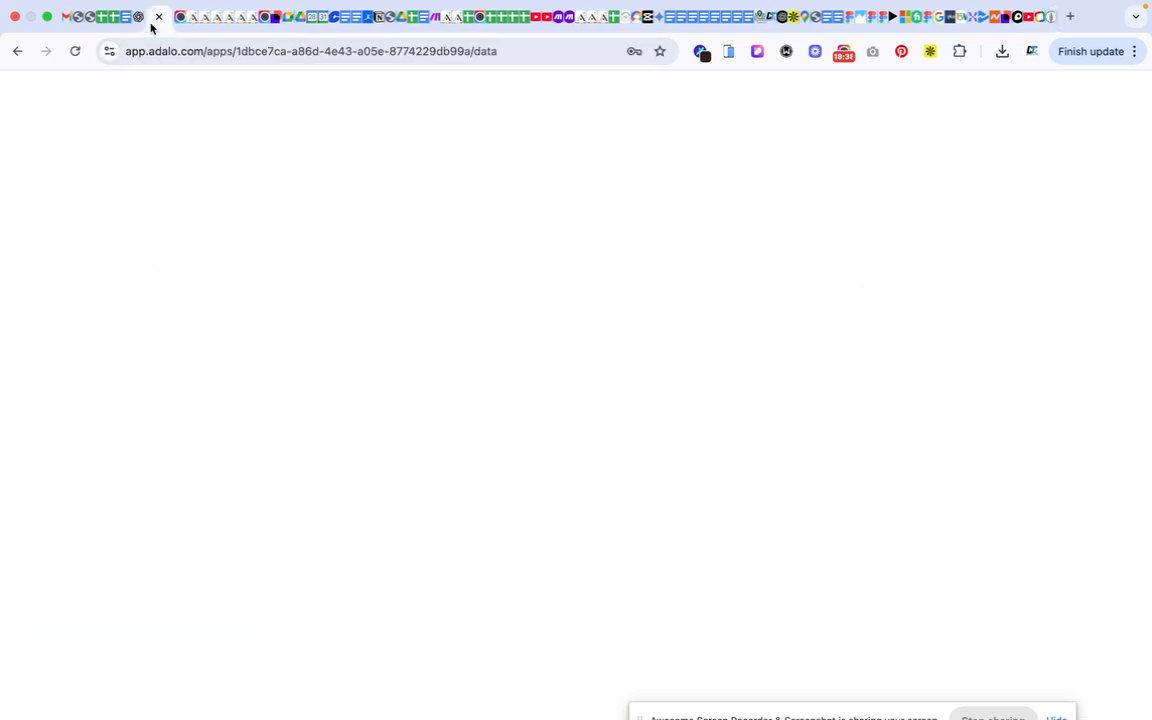
left_click(400, 341)
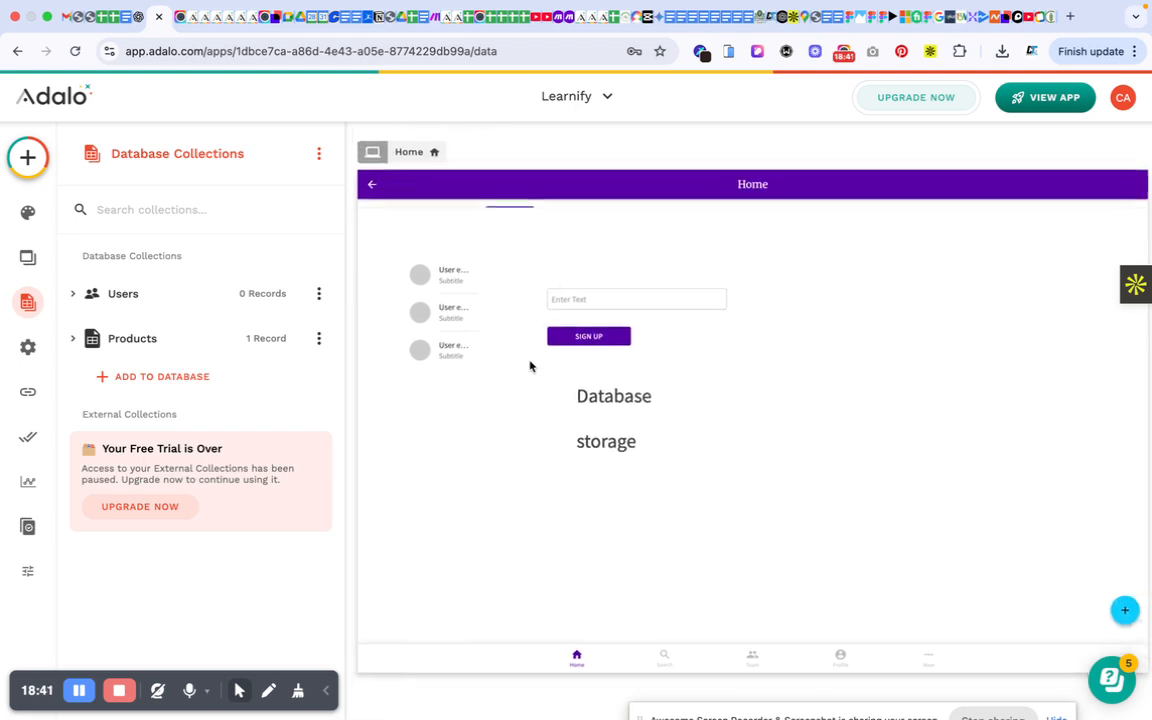
left_click(585, 353)
left_click(605, 416)
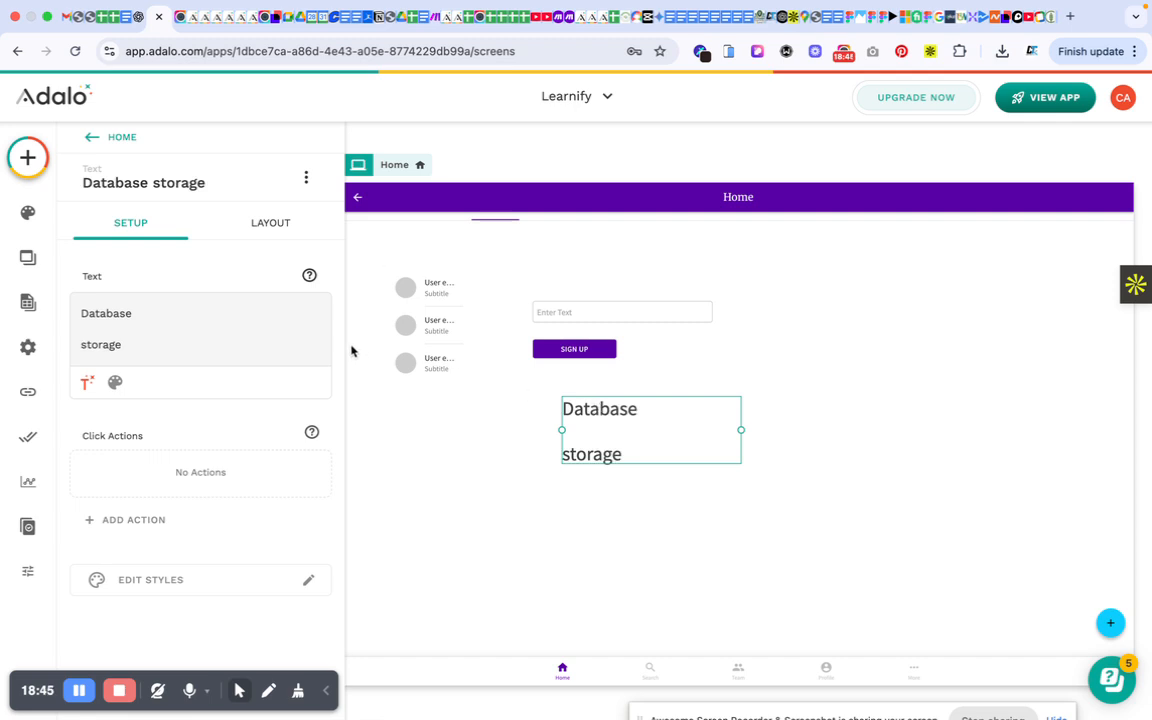
left_click(24, 306)
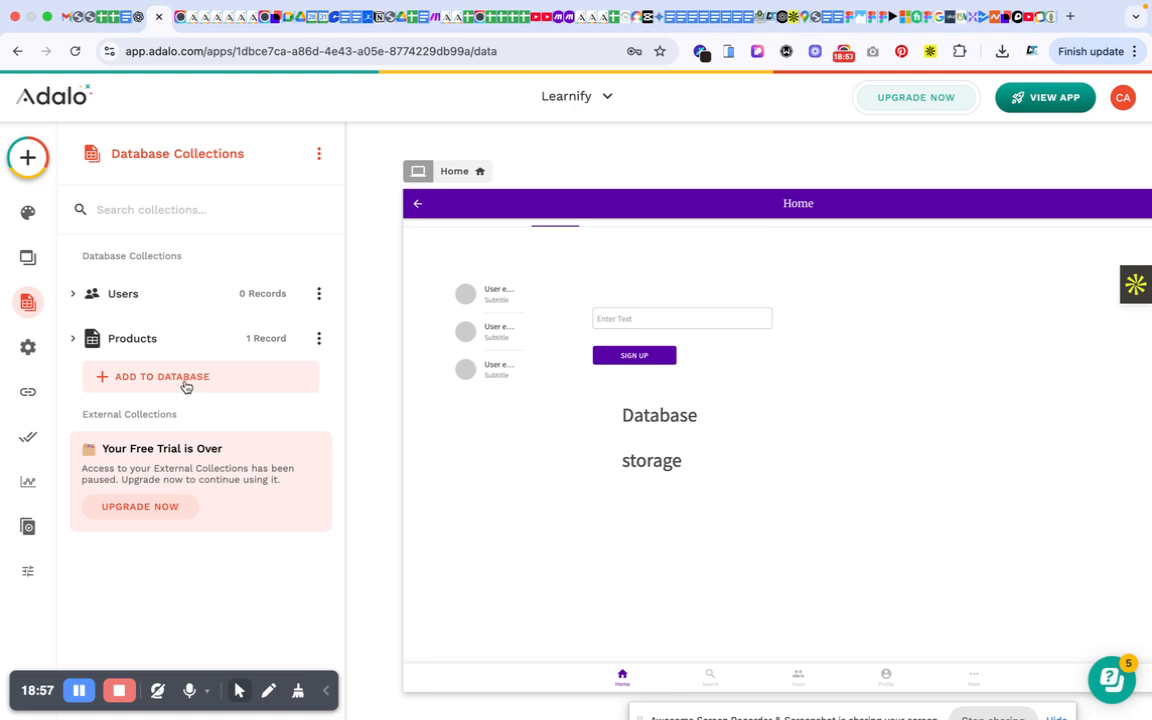
Add a new database collection named Orders
left_click(185, 386)
left_click(159, 483)
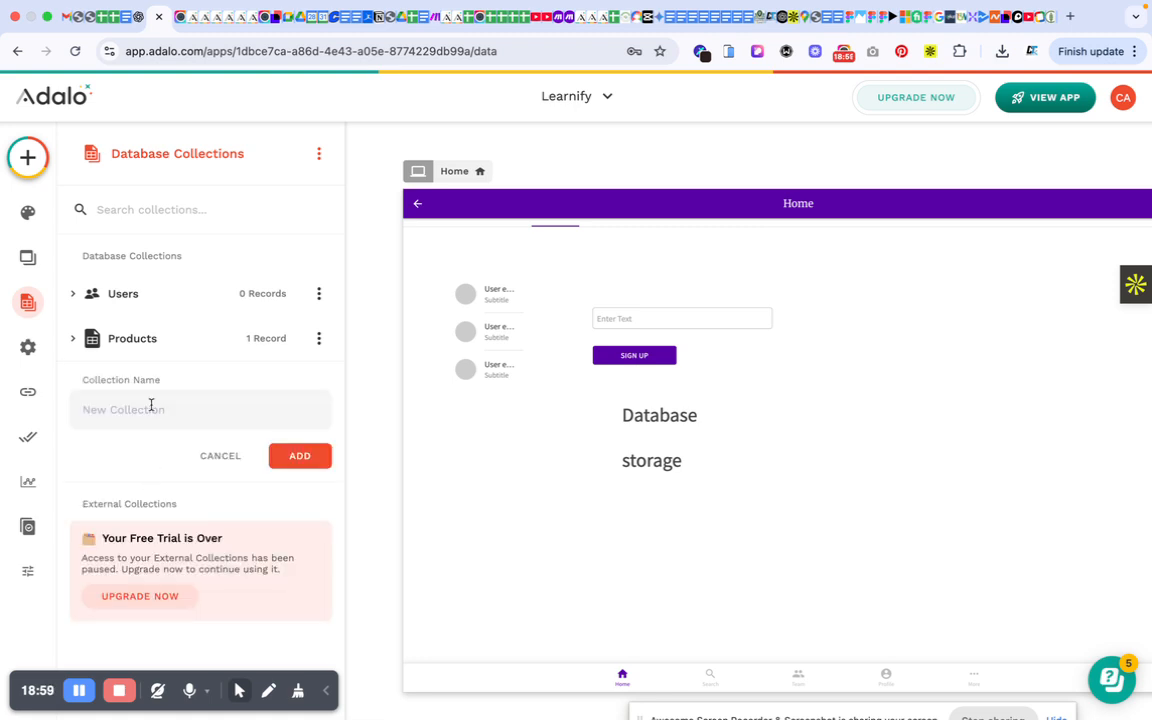
left_click(129, 410)
type("o")
left_click(301, 456)
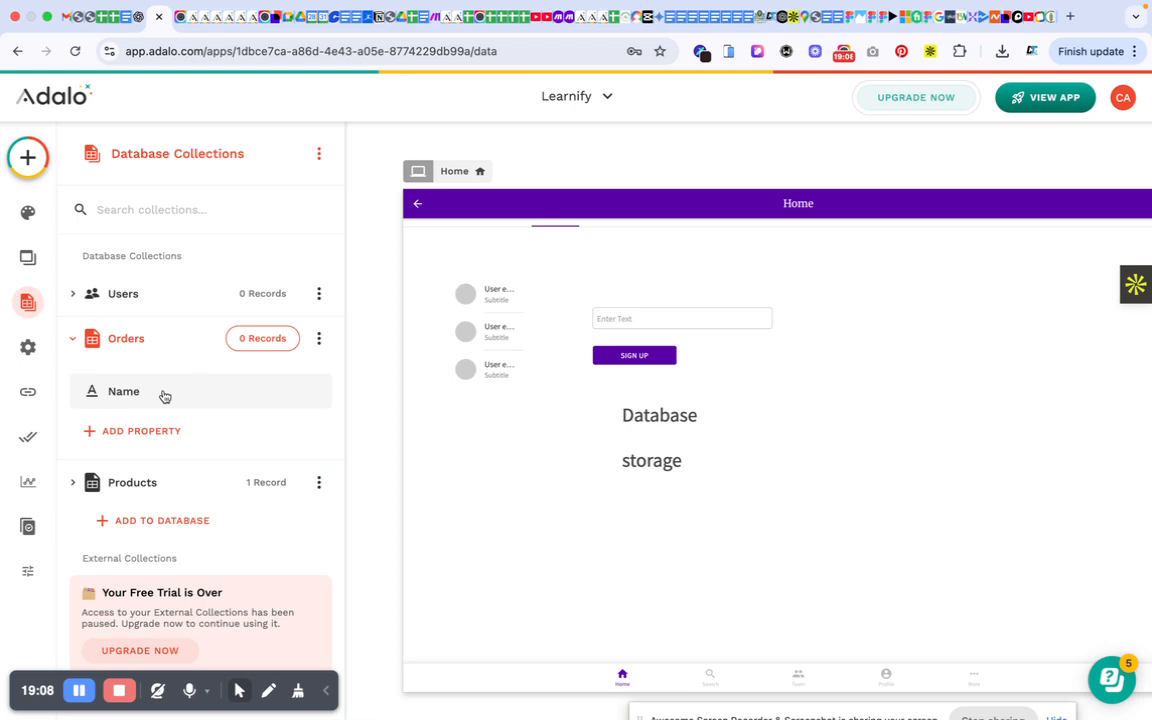
Inspect the default Name property of the Orders collection, leaving the collection collapsed
left_click(136, 332)
left_click(161, 332)
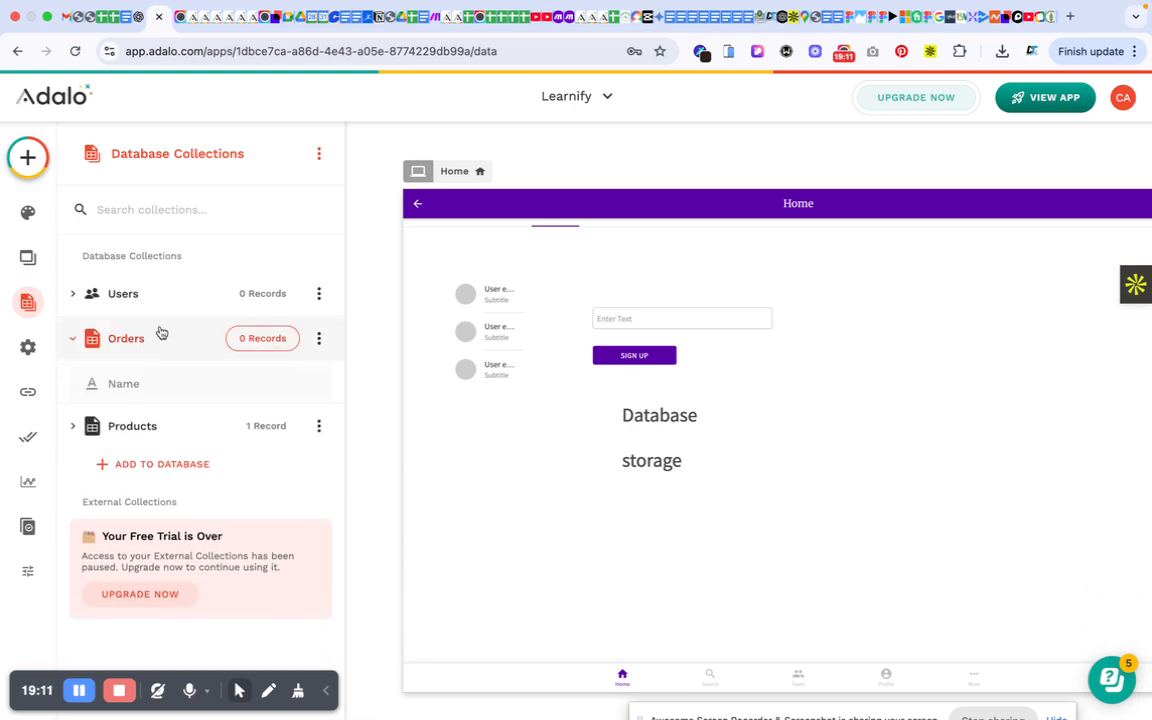
left_click(147, 392)
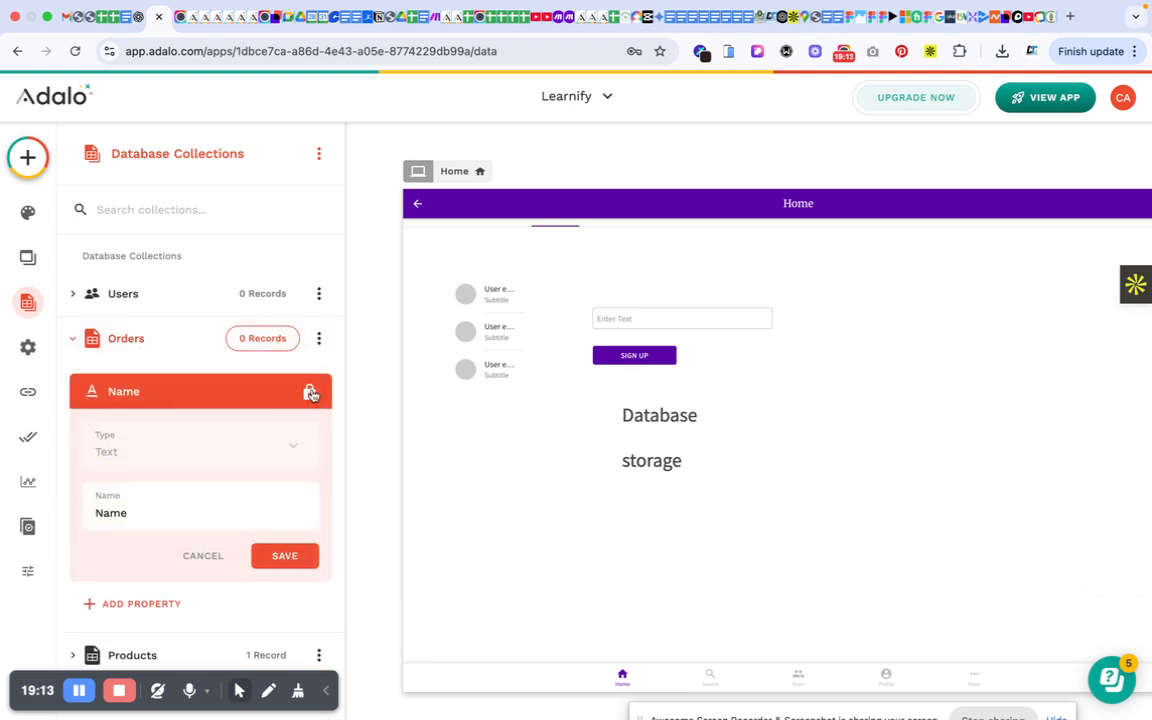
left_click(125, 337)
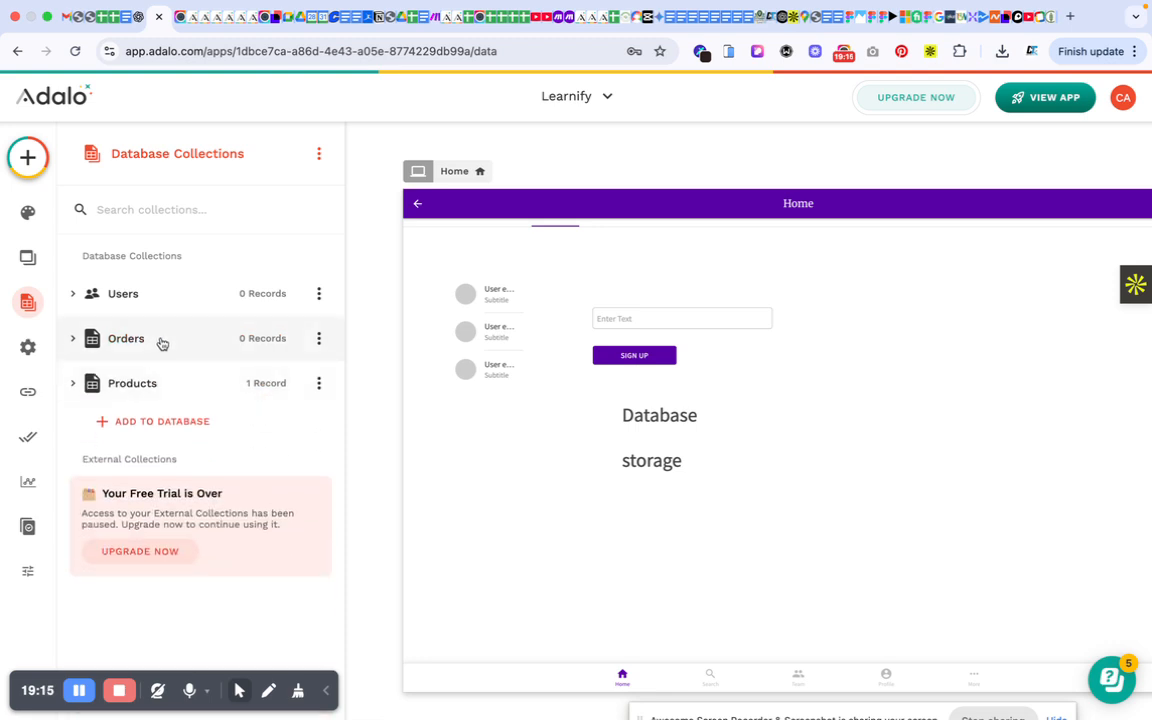
Add a Number property named Quantity to the Orders collection and save it
left_click(161, 341)
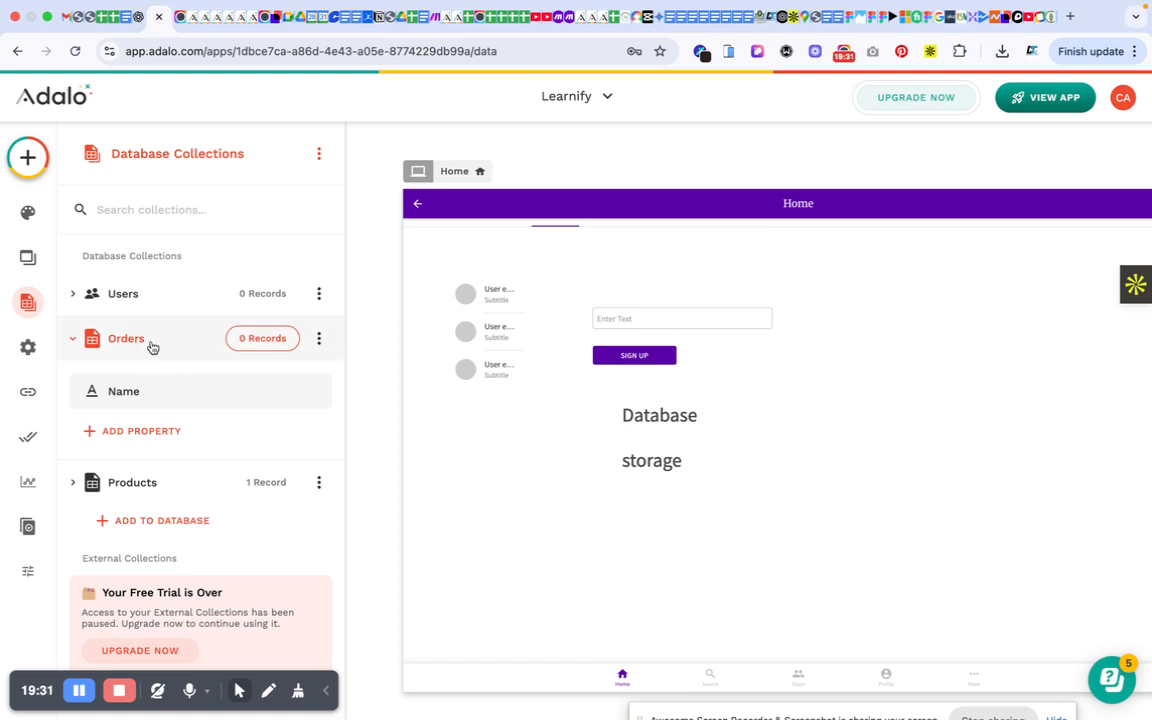
left_click(146, 434)
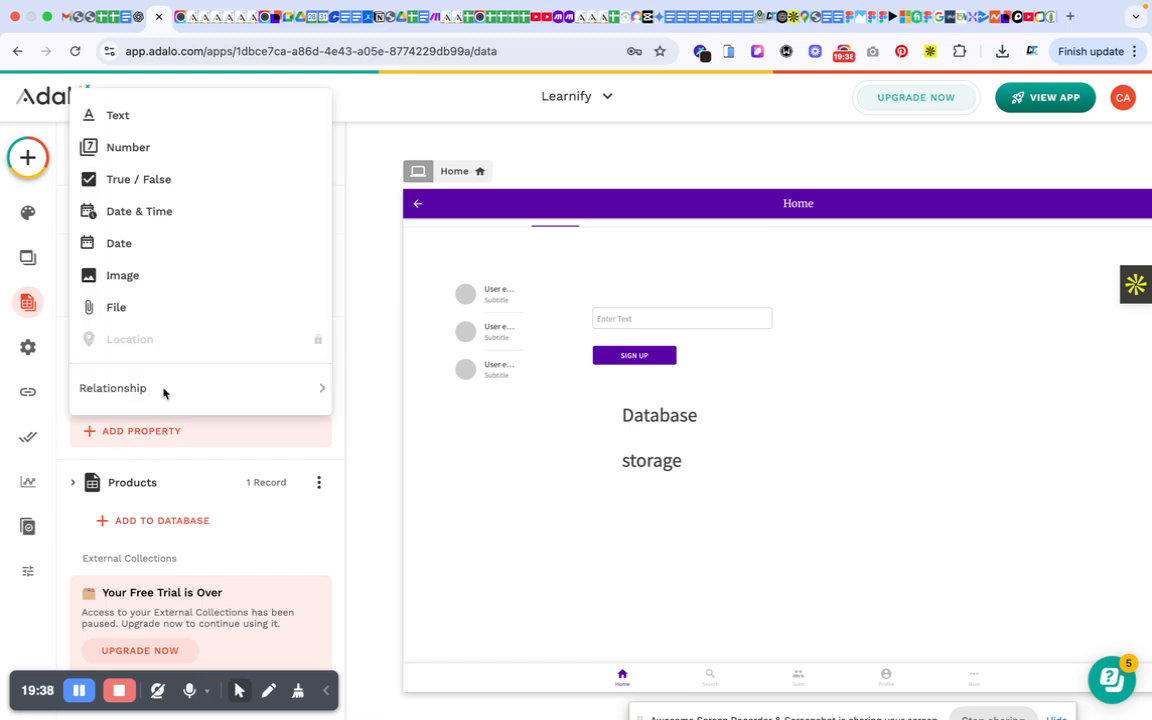
left_click(161, 147)
triple_click(153, 555)
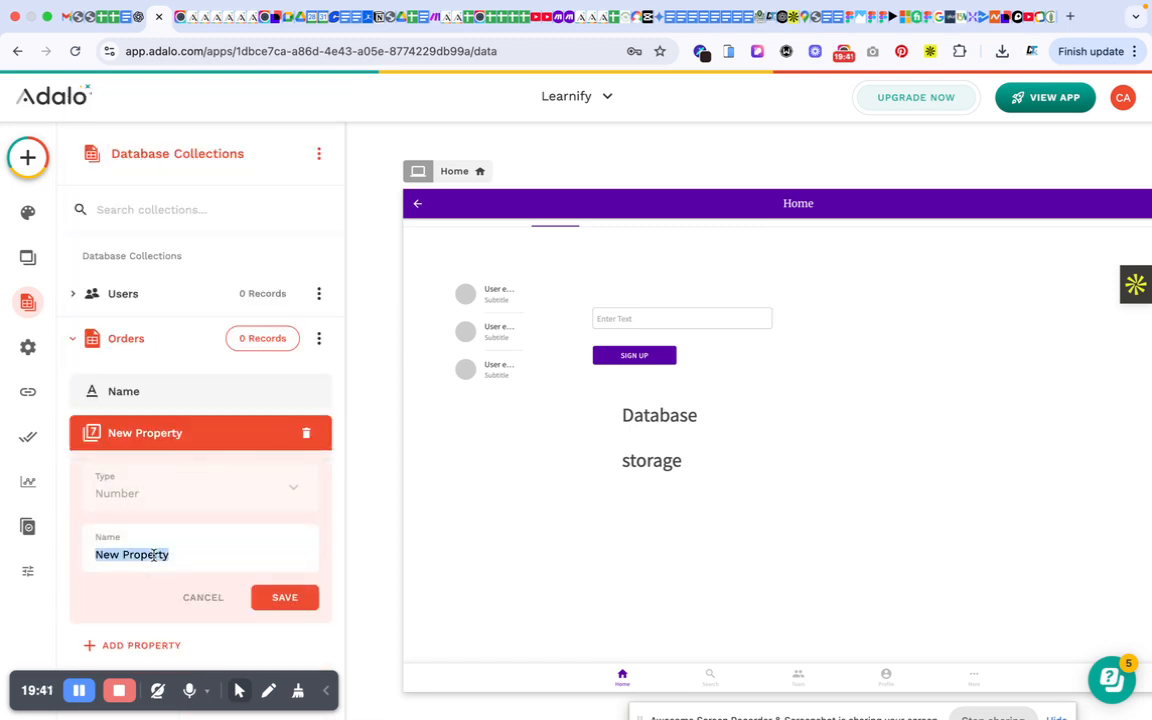
type("Quantu")
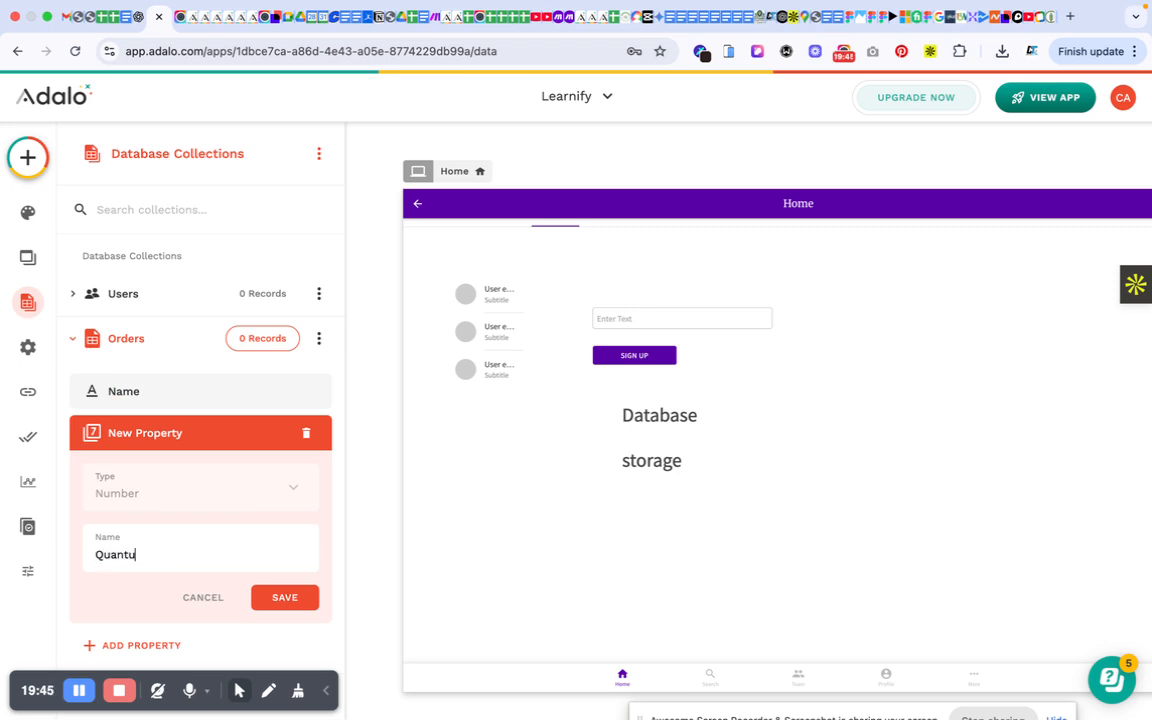
type("ty")
key("BackSpace")
key("BackSpace")
left_click(300, 605)
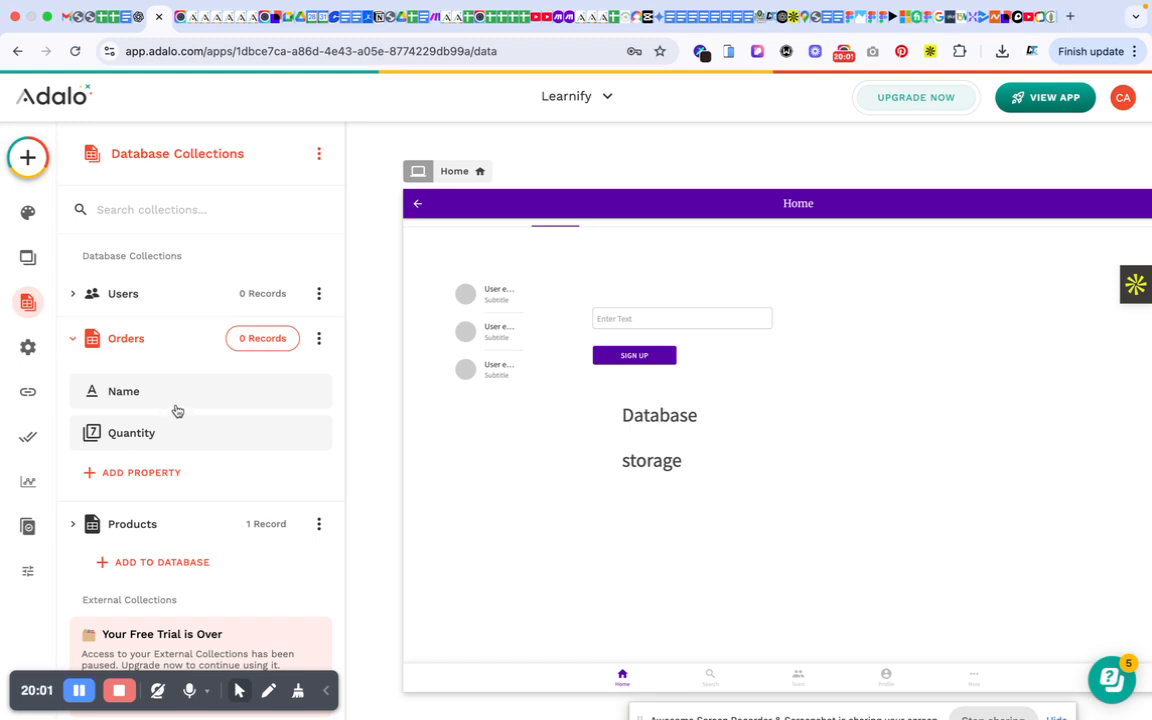
Briefly review the Products collection, then return to the properties of the Orders collection
left_click(140, 340)
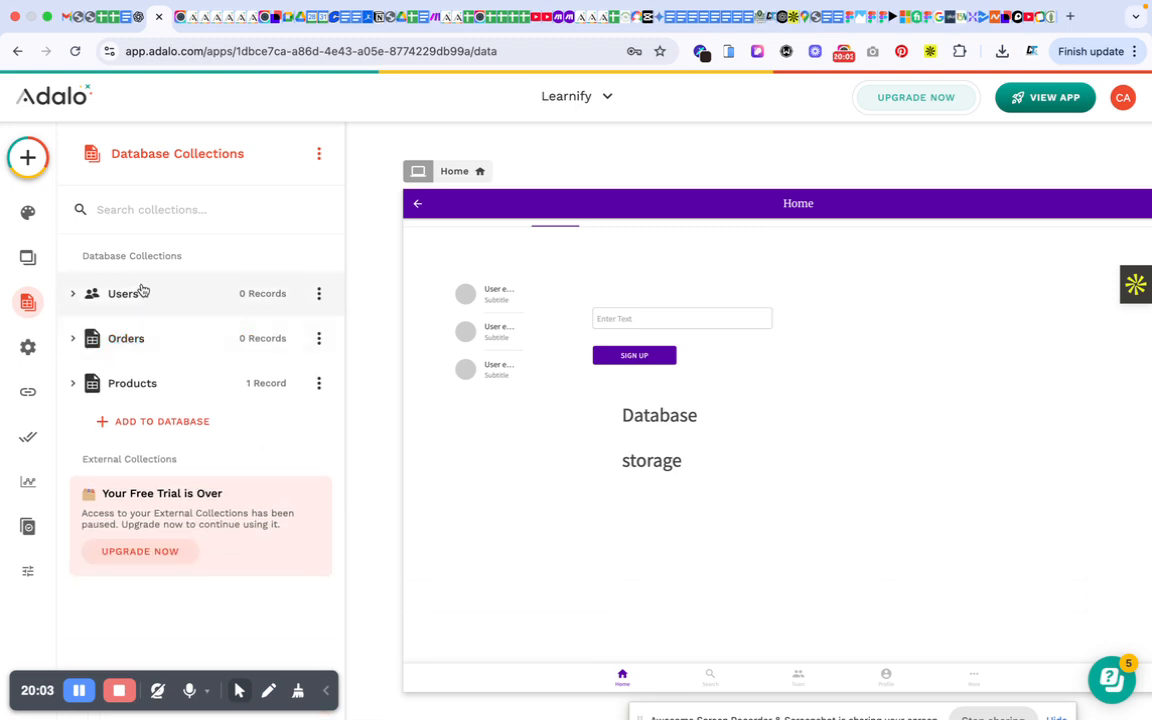
left_click(136, 393)
left_click(136, 393)
left_click(141, 339)
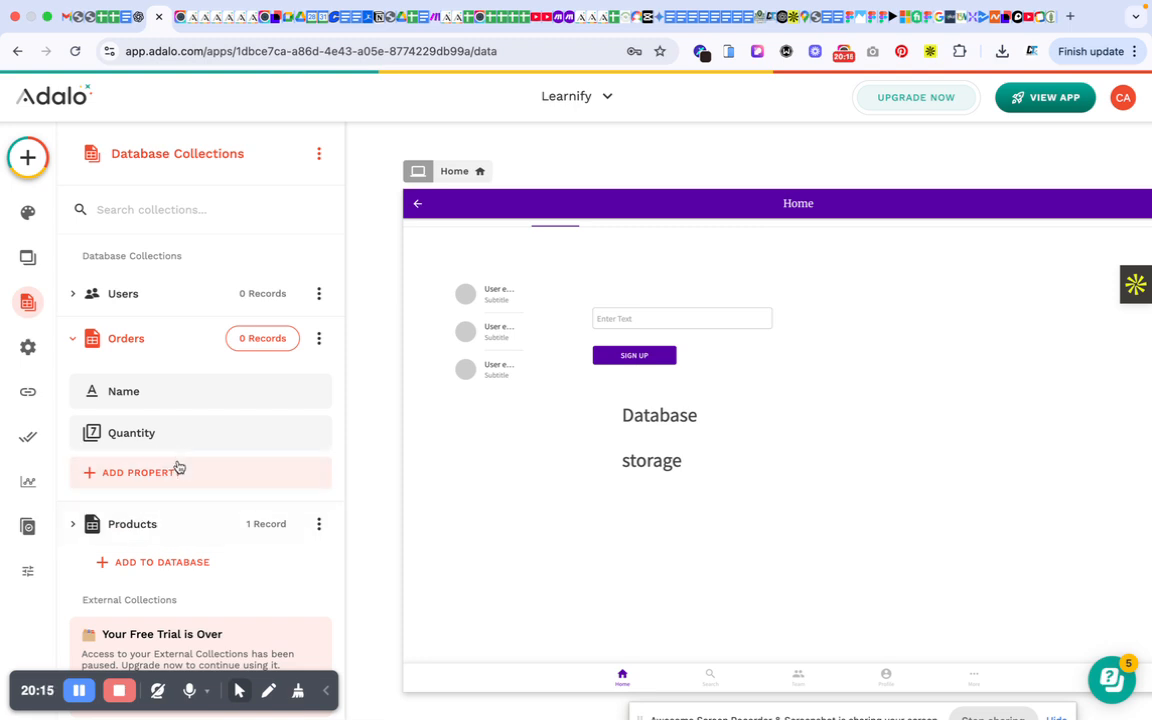
Review the property types and relationship targets available for the Orders collection without adding one
left_click(147, 472)
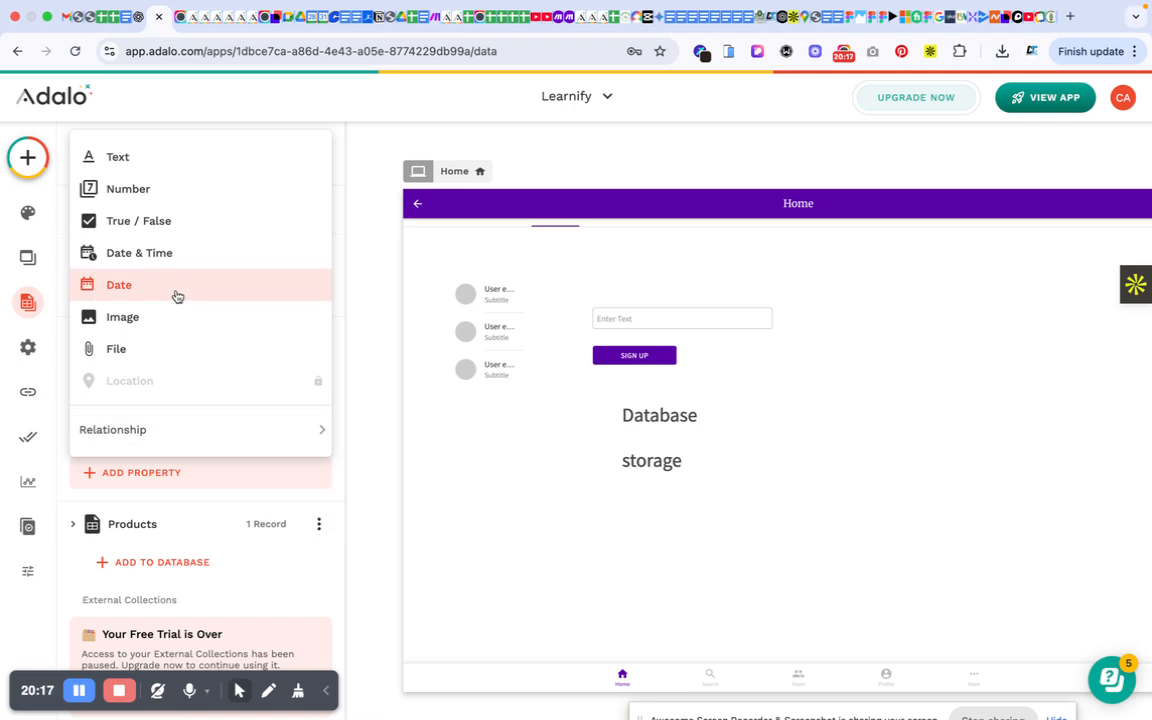
mouse_move(177, 438)
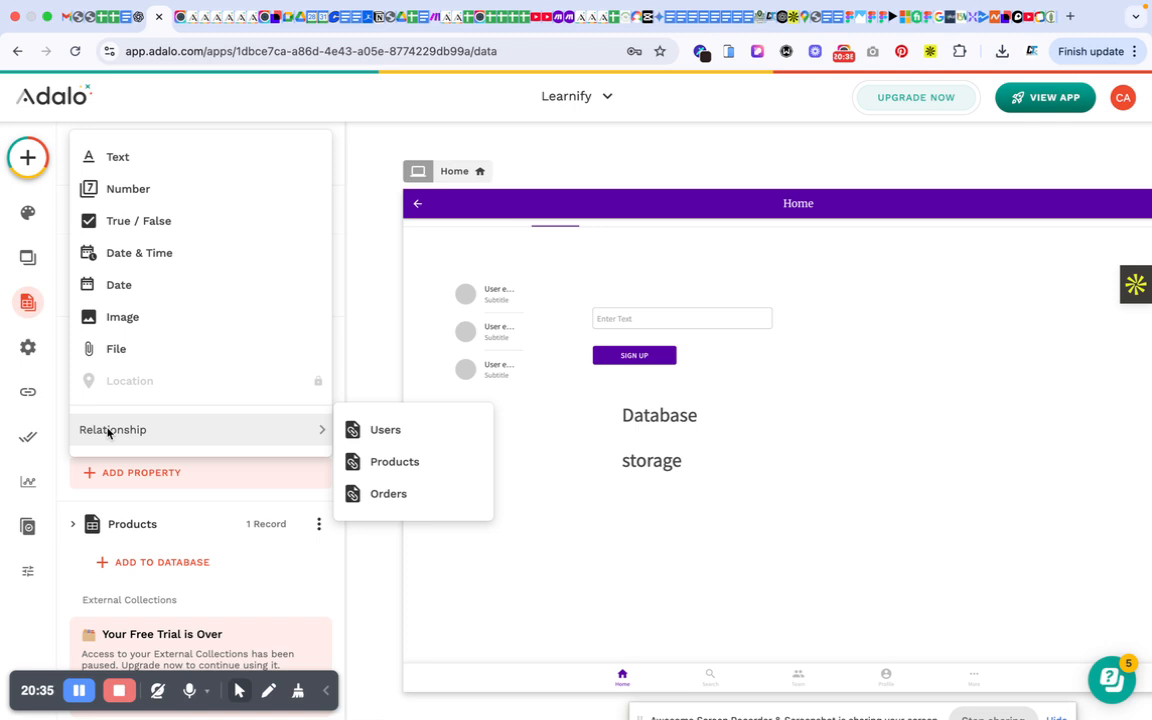
left_click(61, 358)
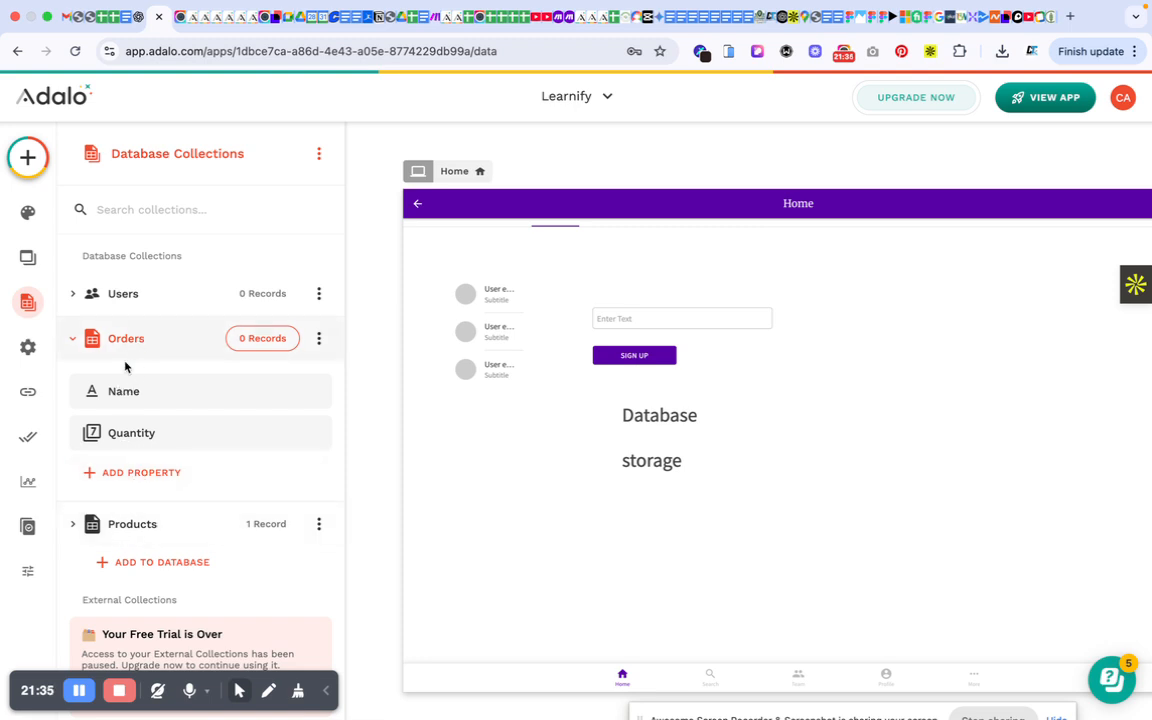
Start adding a relationship property from the Orders collection to the Products collection
left_click(145, 479)
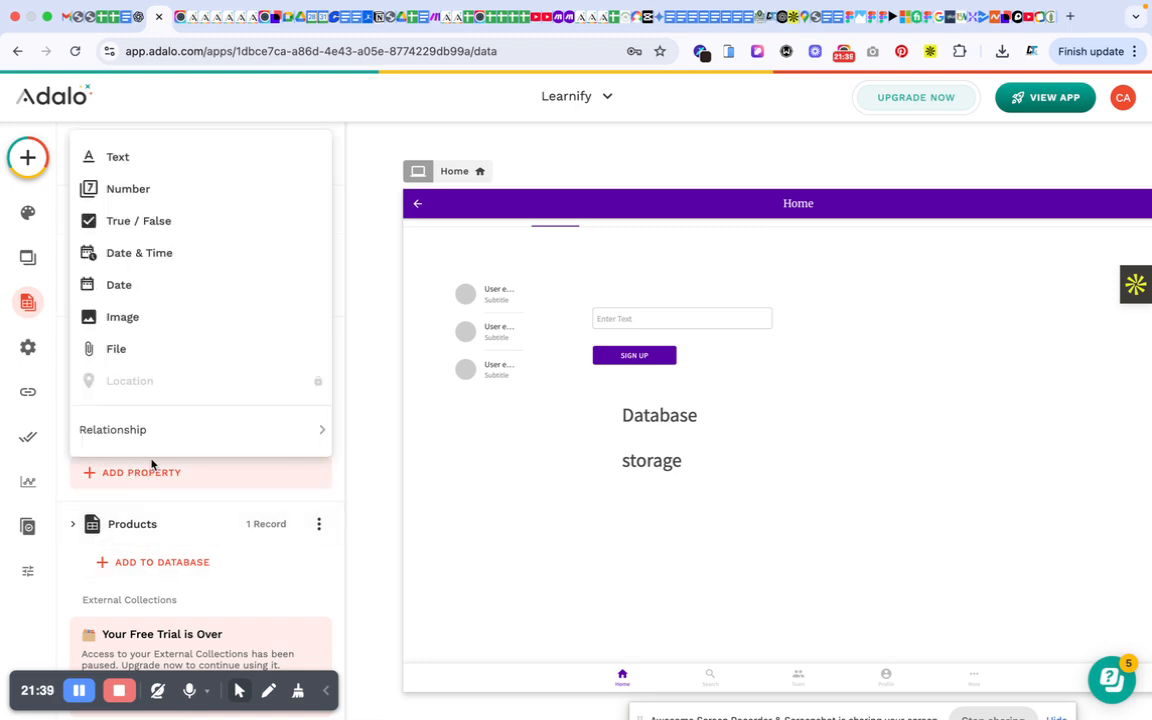
mouse_move(156, 449)
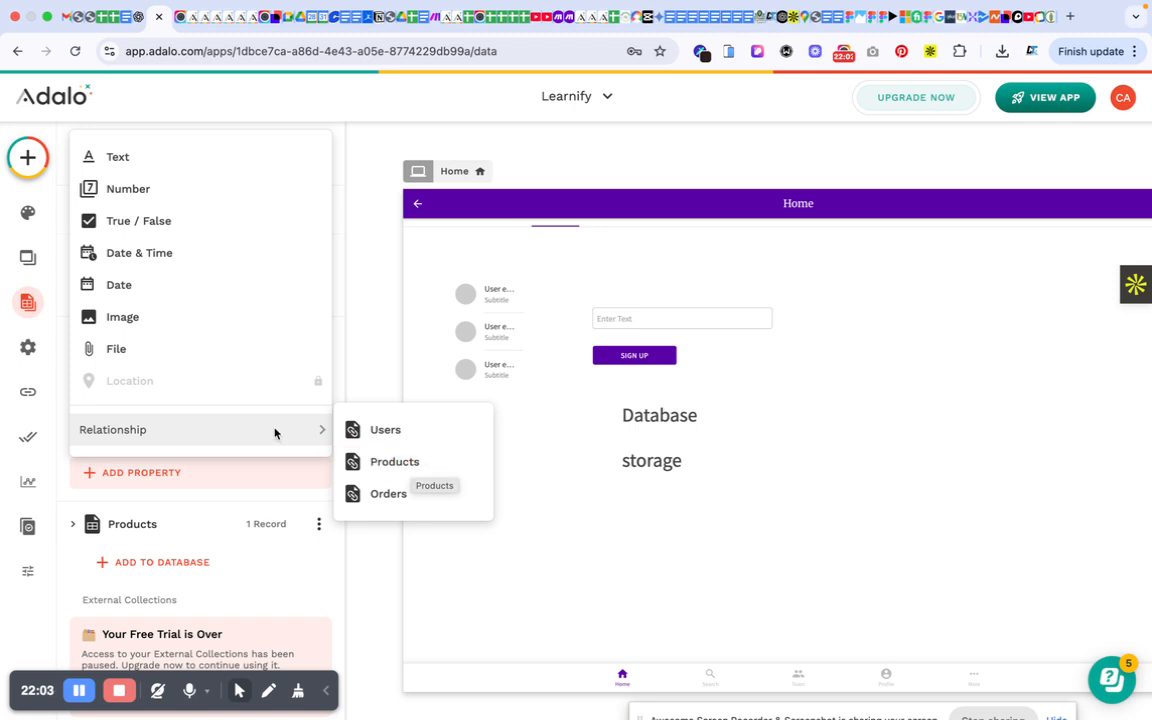
left_click(384, 468)
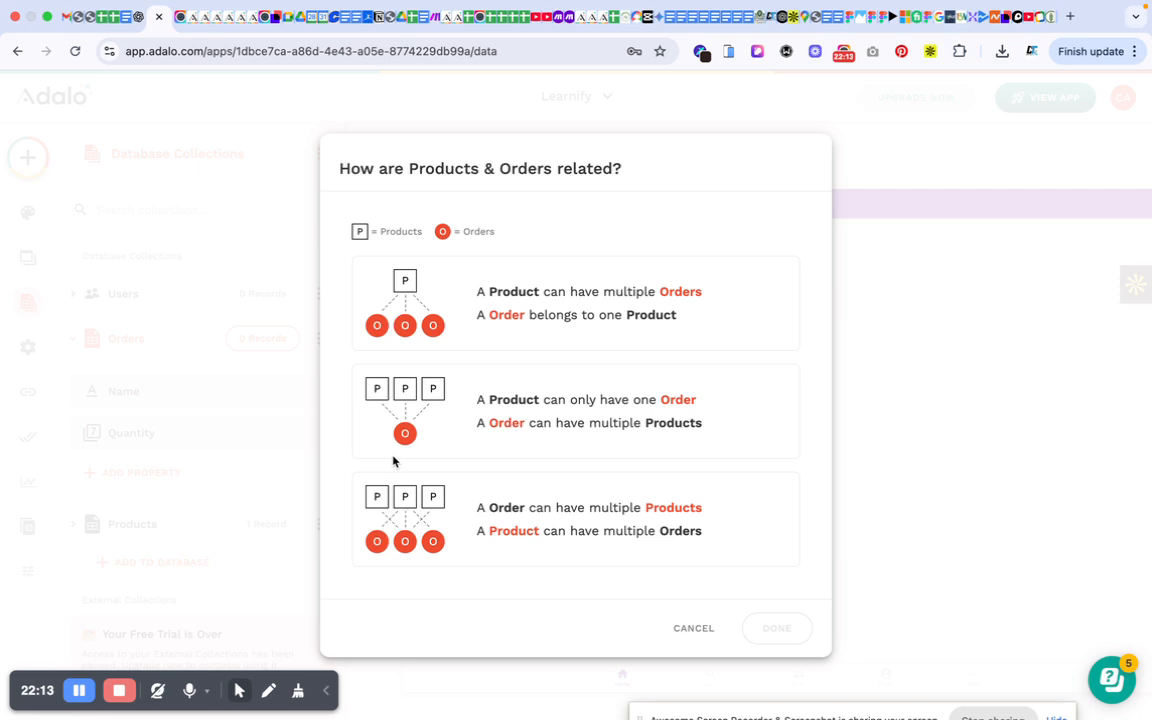
Compare the three ways Products and Orders can be related: one-to-many, many-to-one and many-to-many
left_click(460, 319)
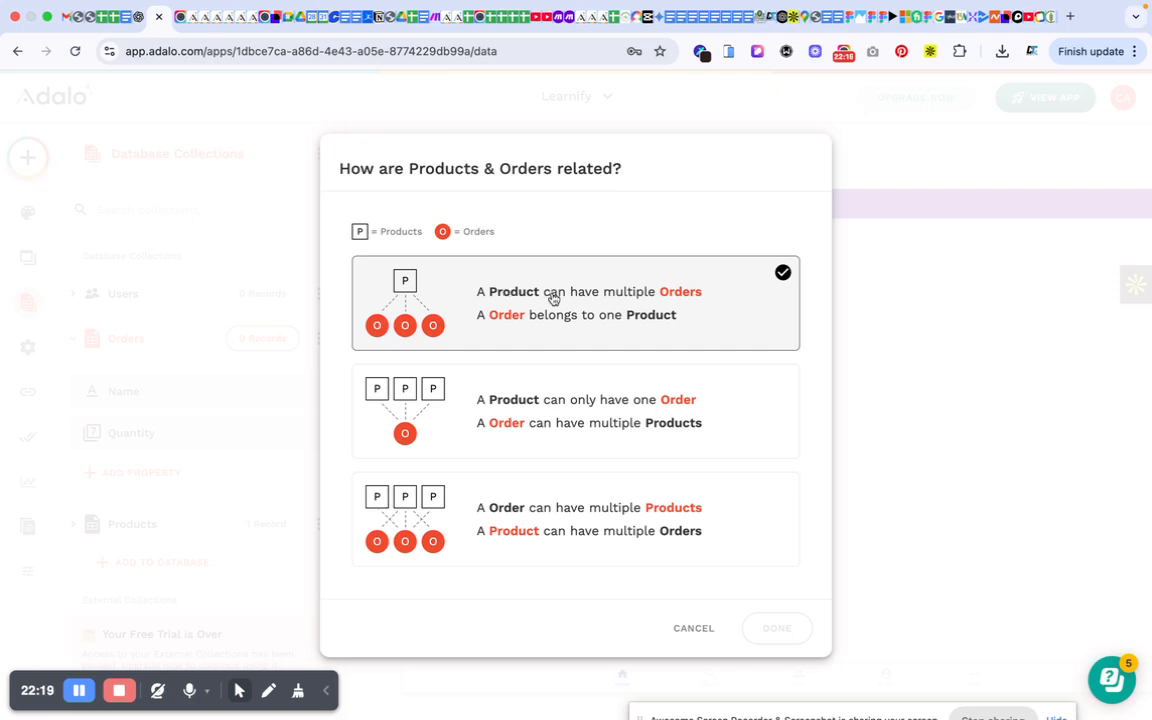
left_click(437, 398)
left_click(513, 300)
left_click(483, 393)
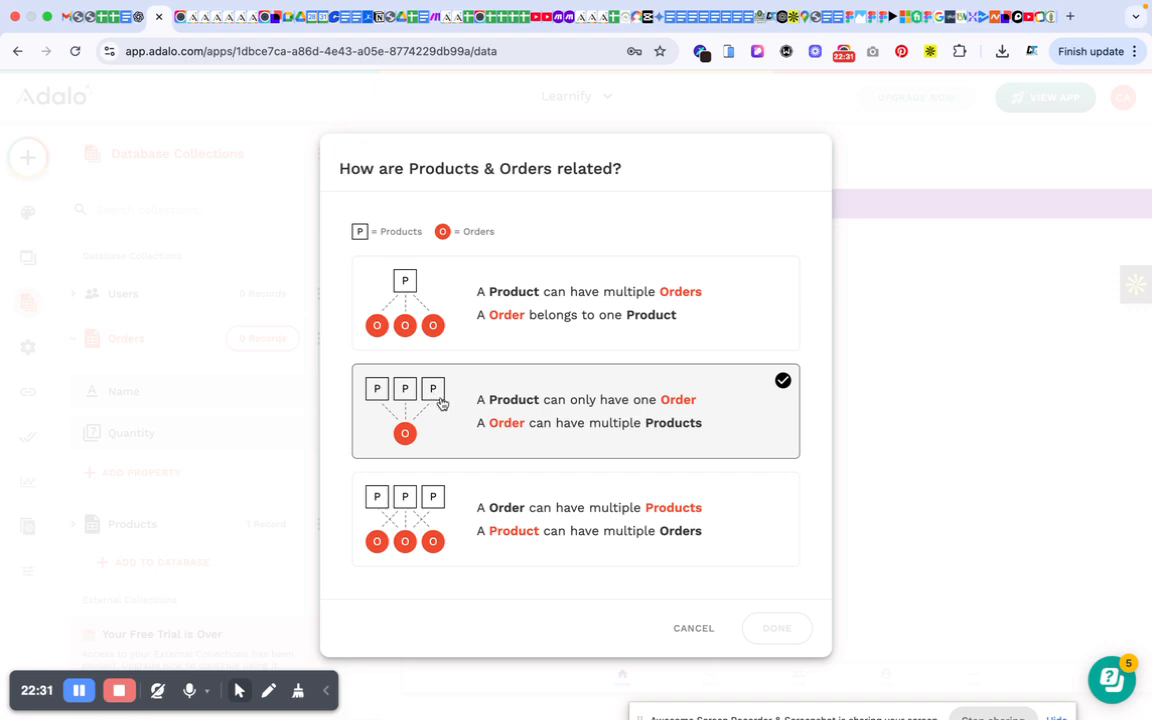
left_click(385, 492)
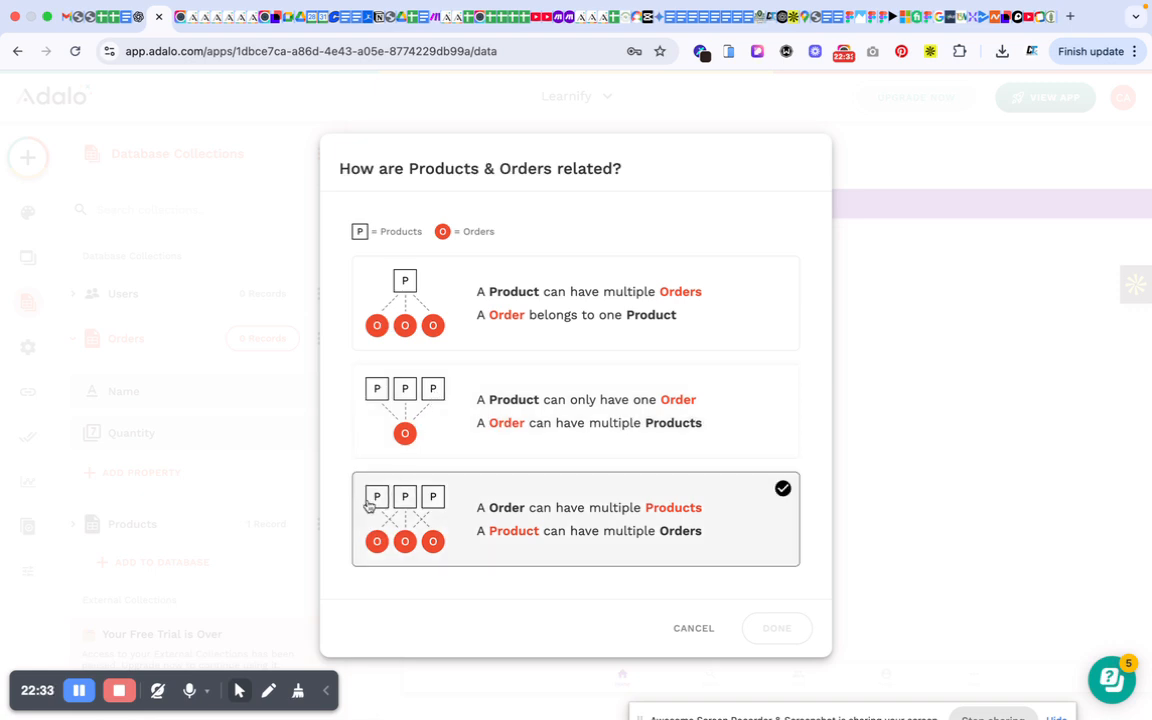
left_click(504, 417)
left_click(436, 320)
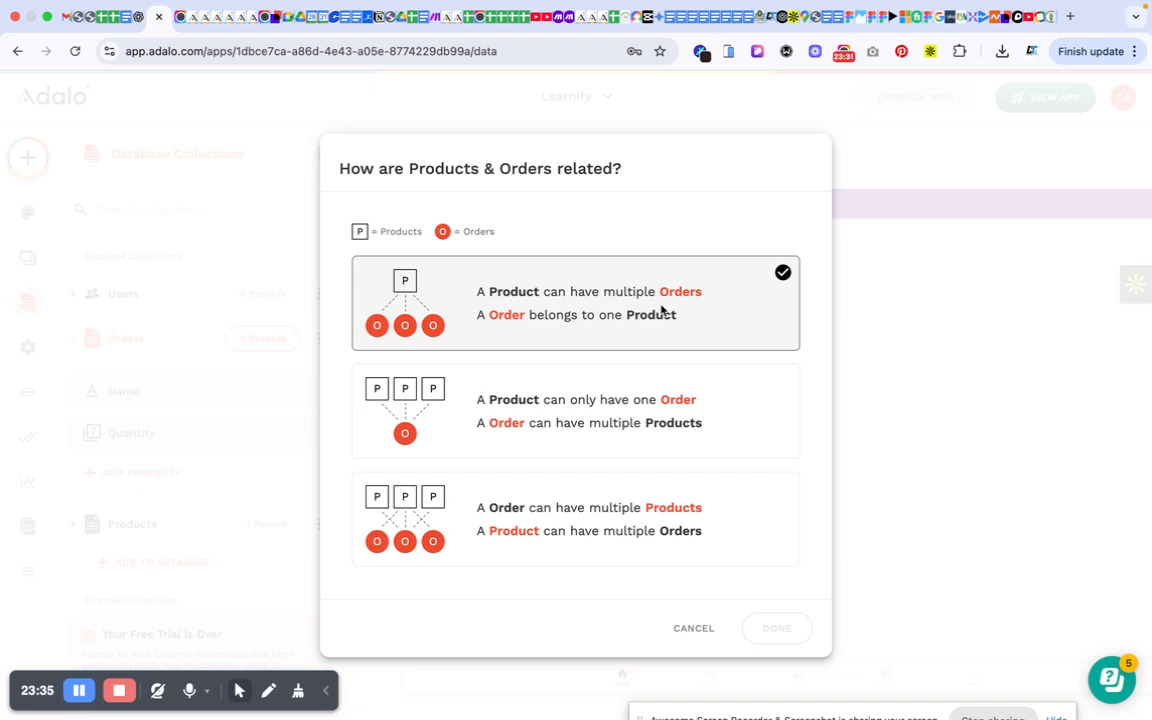
left_click(594, 405)
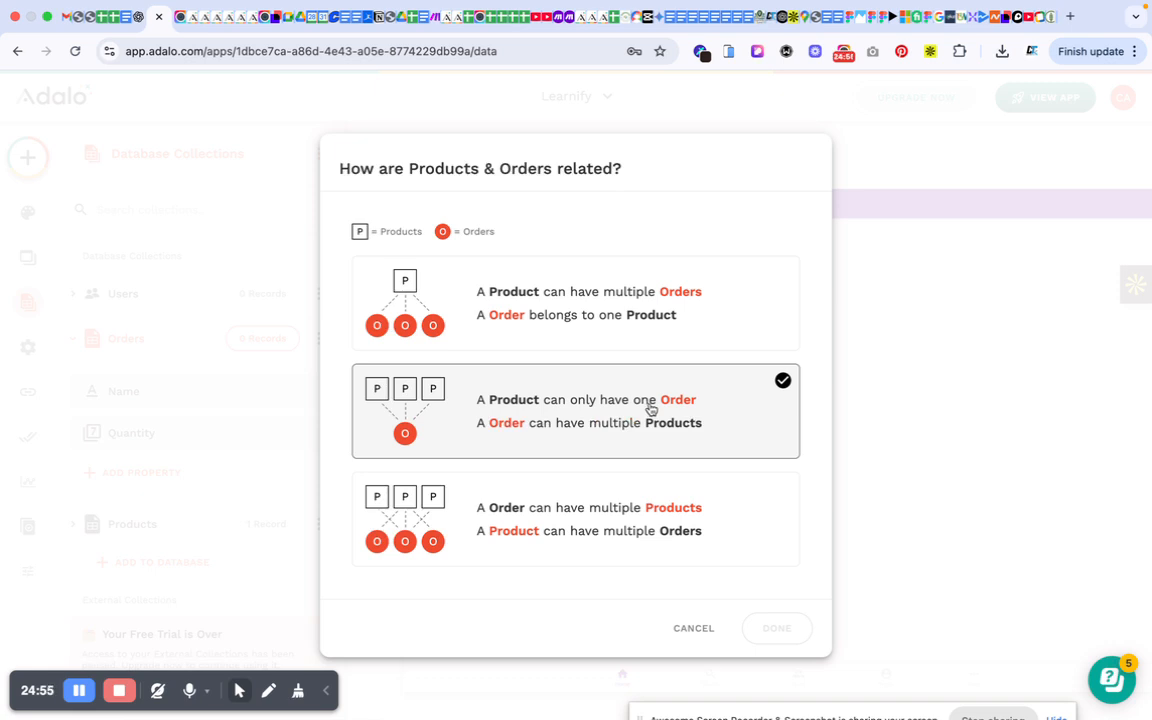
left_click(568, 511)
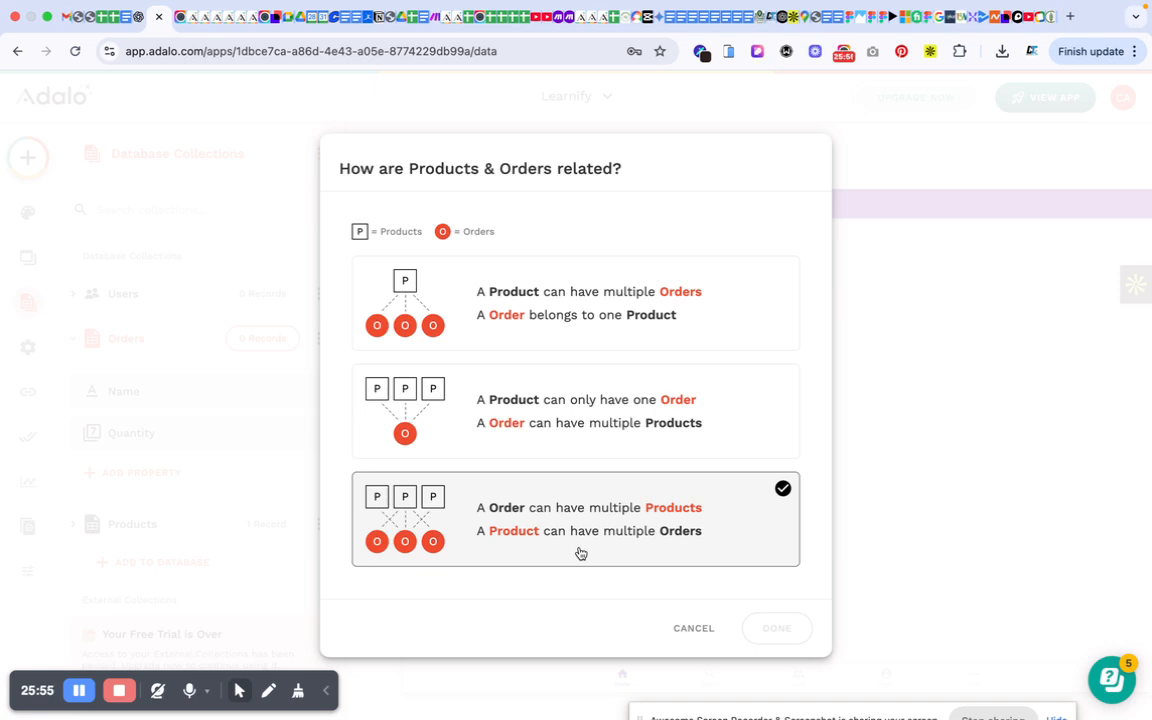
Switch to the NeoLife shop, add Ami-Tone, Beta Guard and Botanical Balance to the cart, and open the cart
left_click(1047, 19)
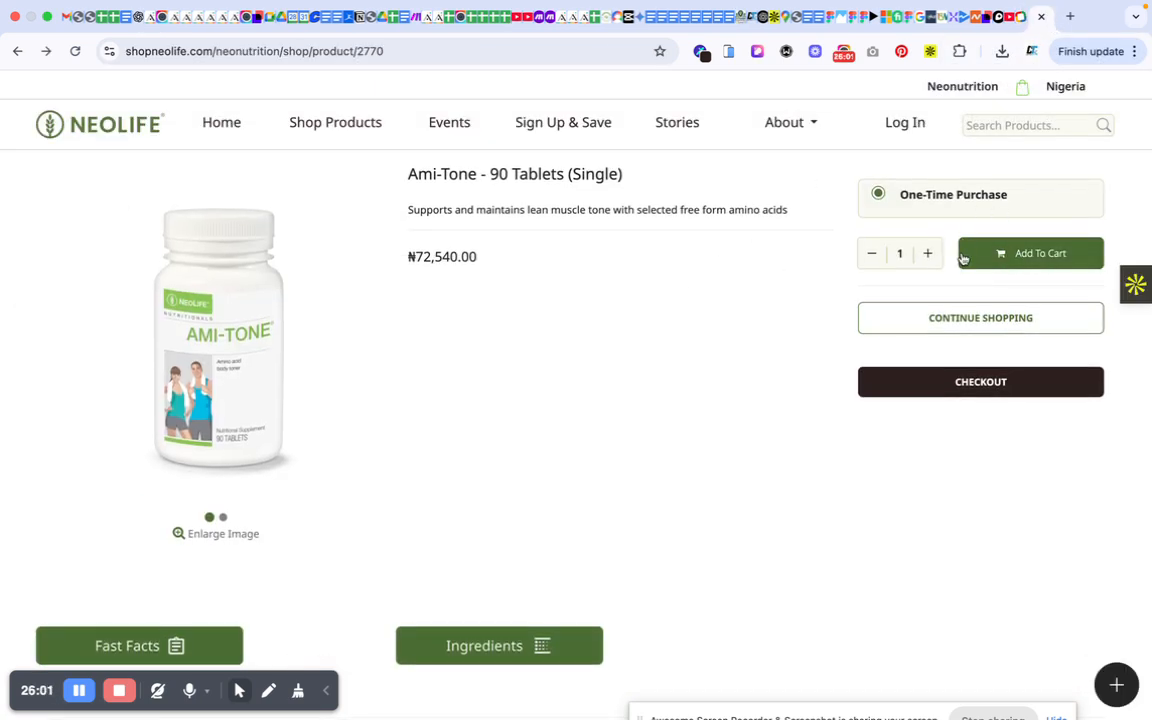
left_click(1028, 252)
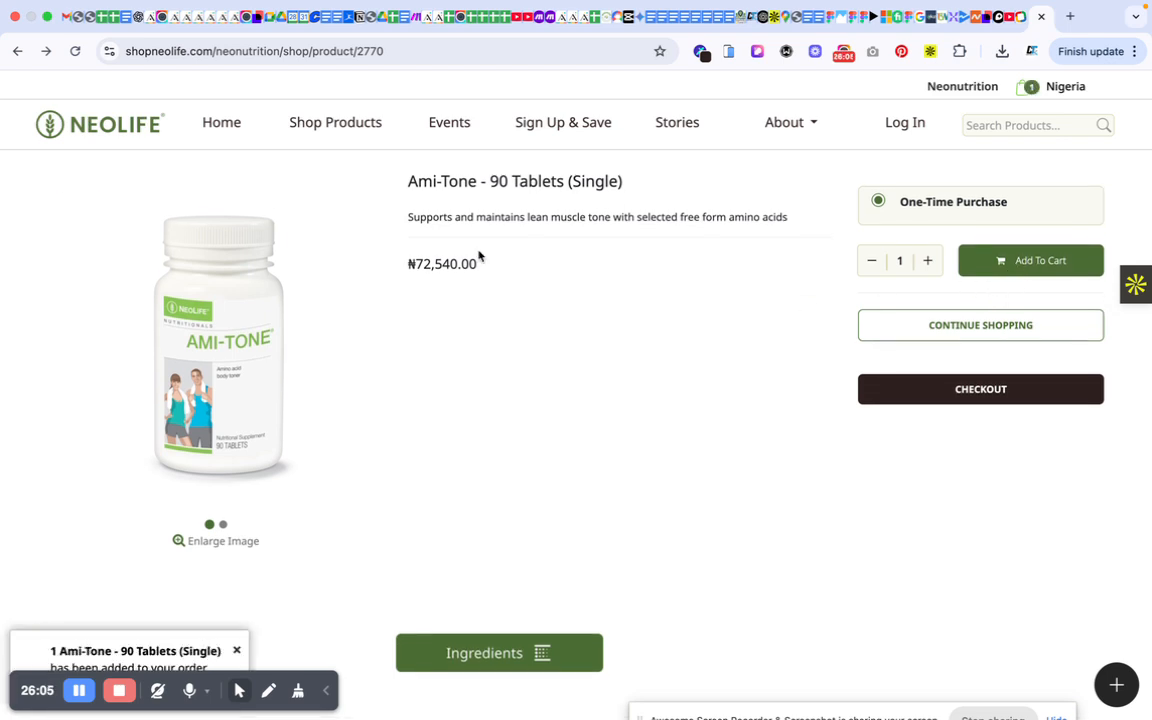
left_click(16, 56)
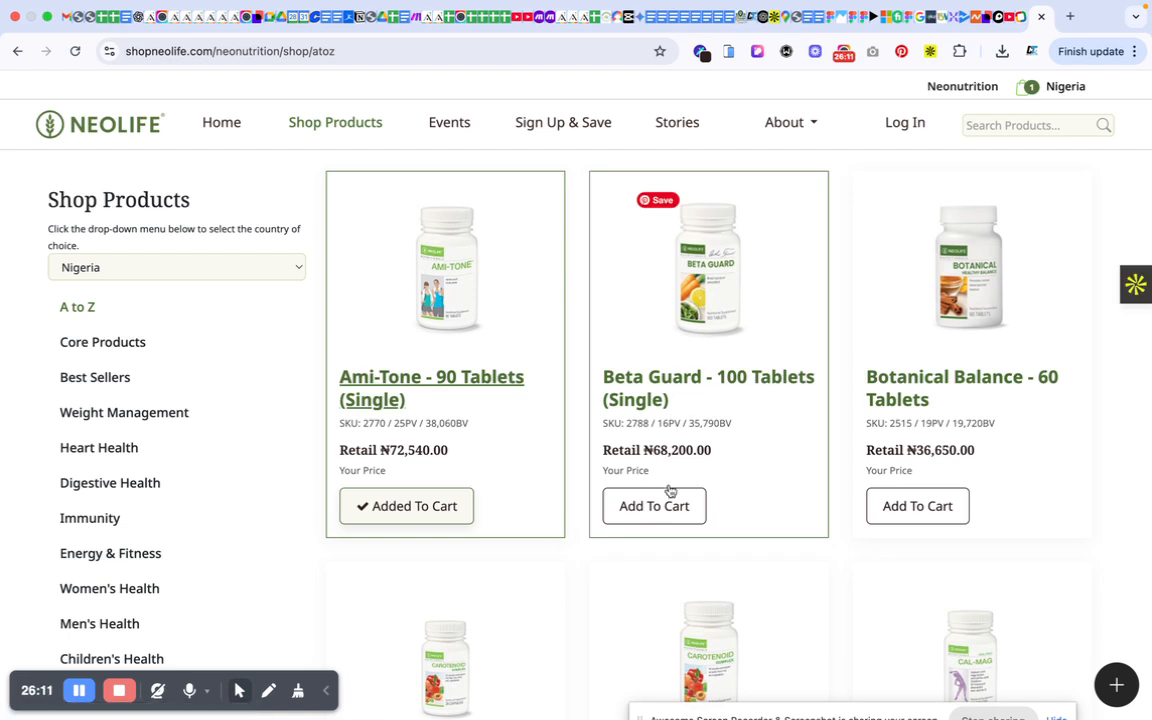
scroll(700, 470, "down", 2)
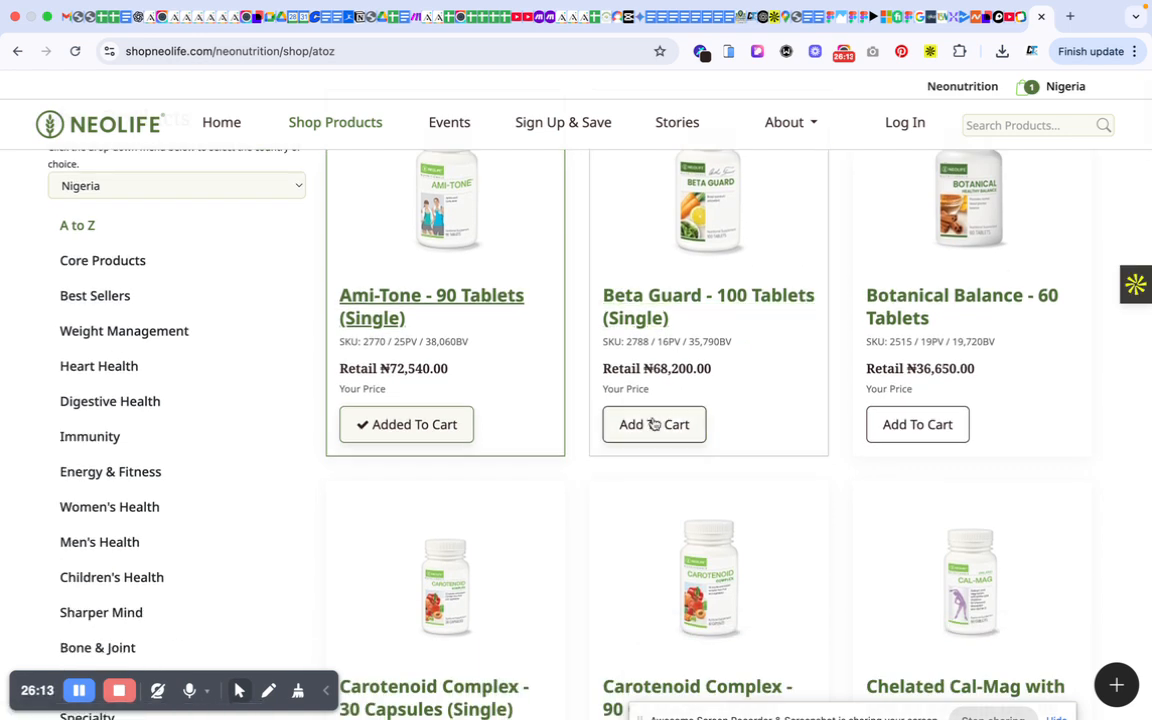
left_click(652, 424)
scroll(874, 483, "up", 1)
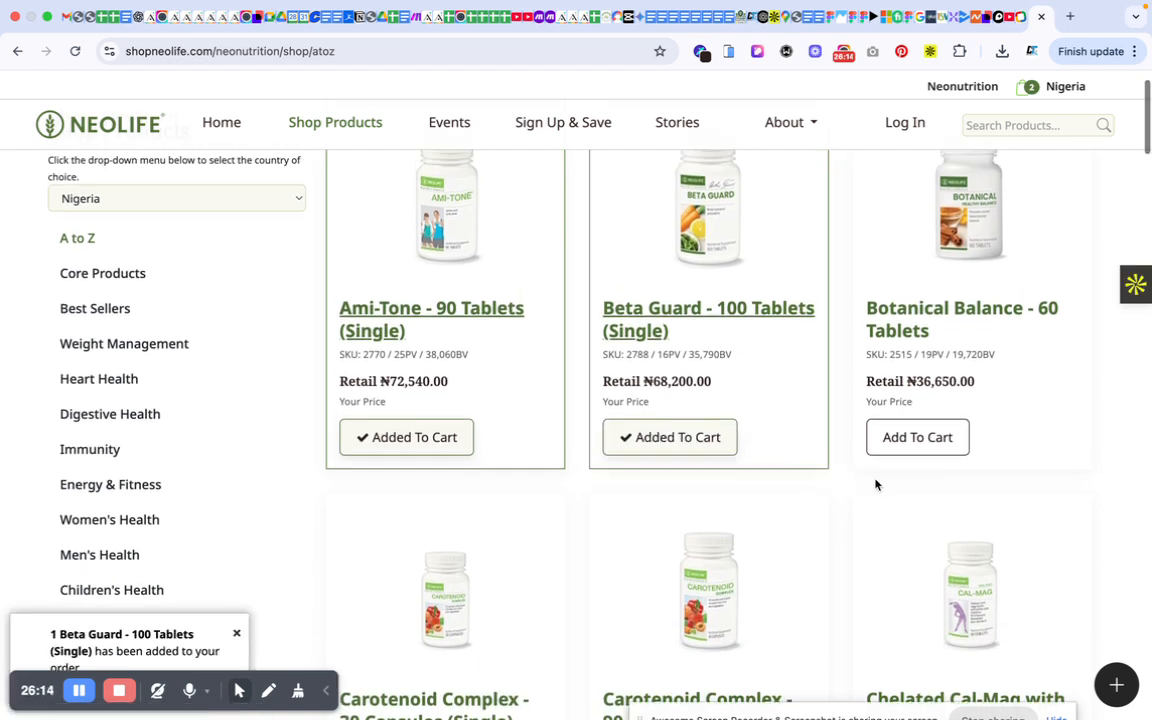
left_click(922, 439)
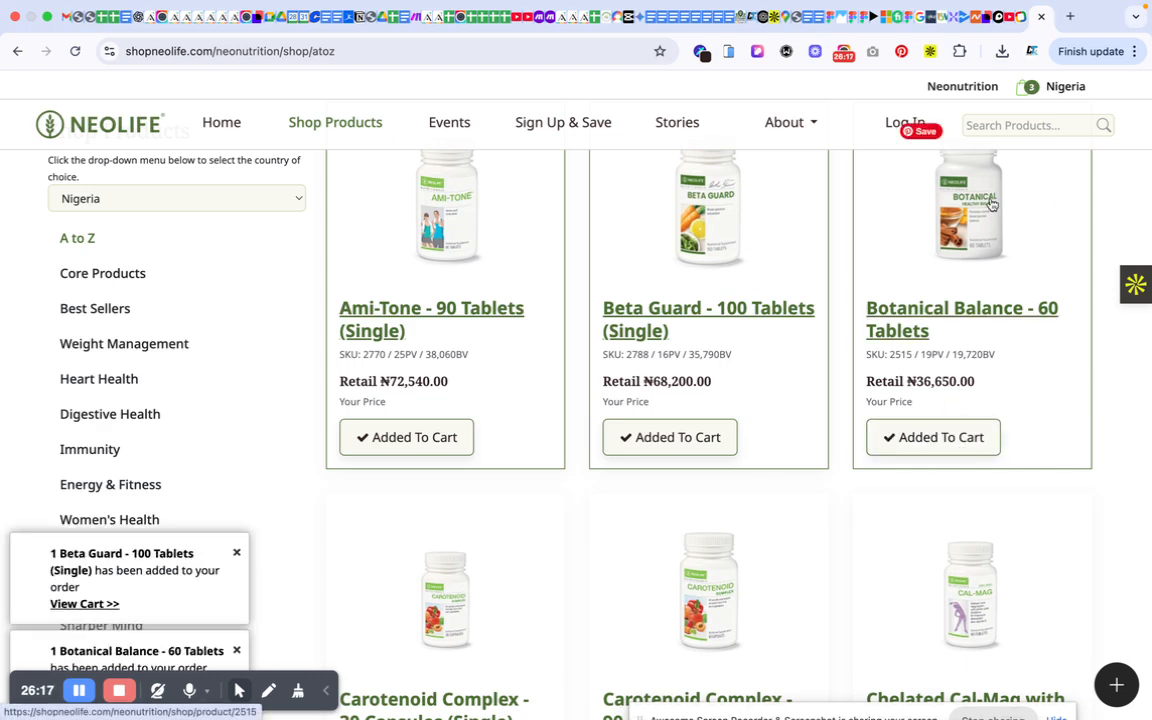
scroll(992, 205, "up", 2)
left_click(1032, 89)
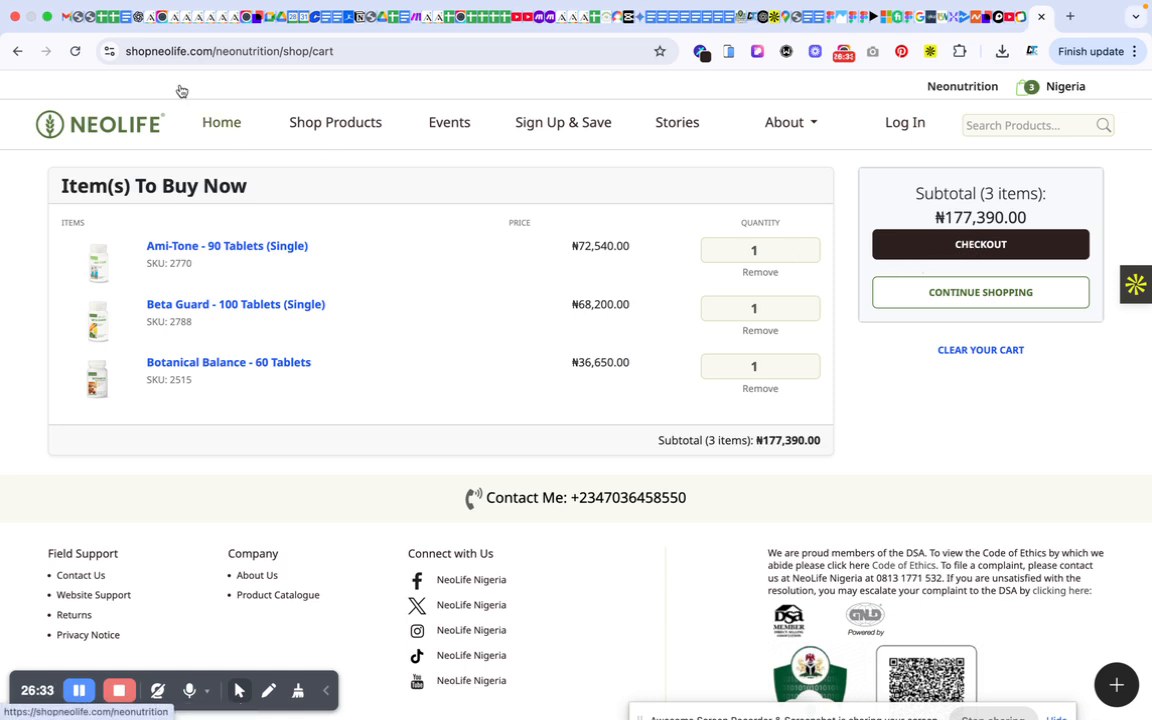
Switch back to Adalo and re-examine each Products and Orders relationship option in light of the shop cart example
left_click(140, 17)
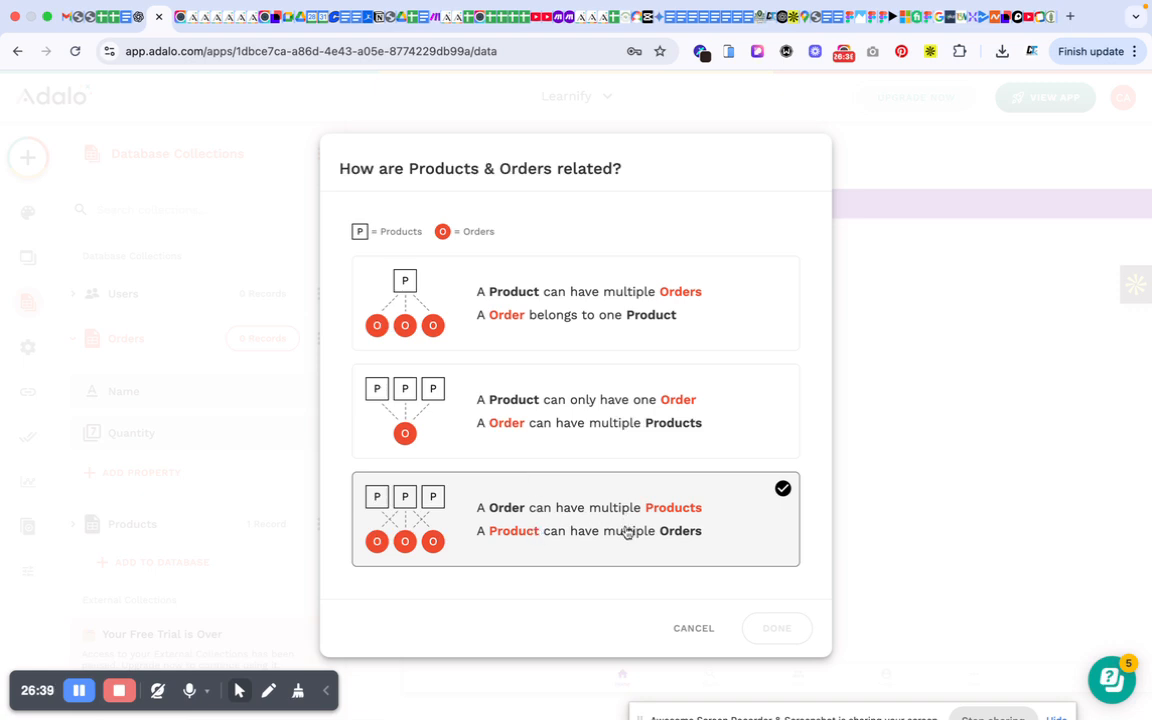
left_click(524, 528)
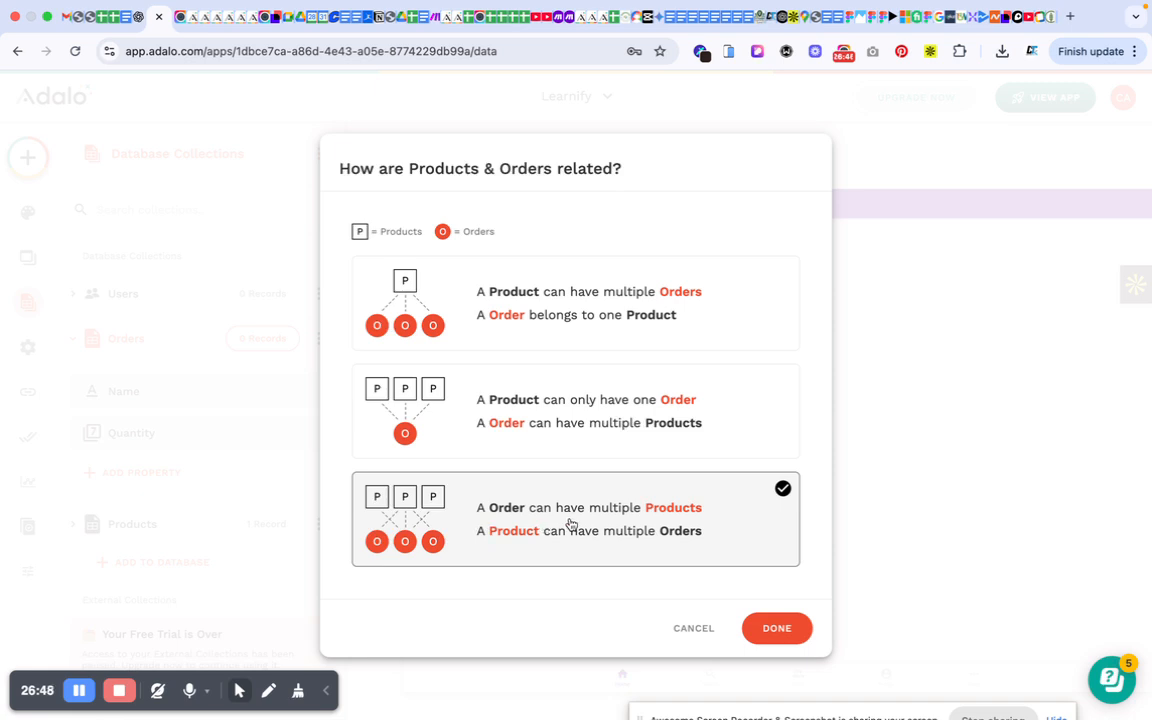
left_click(576, 372)
left_click(568, 302)
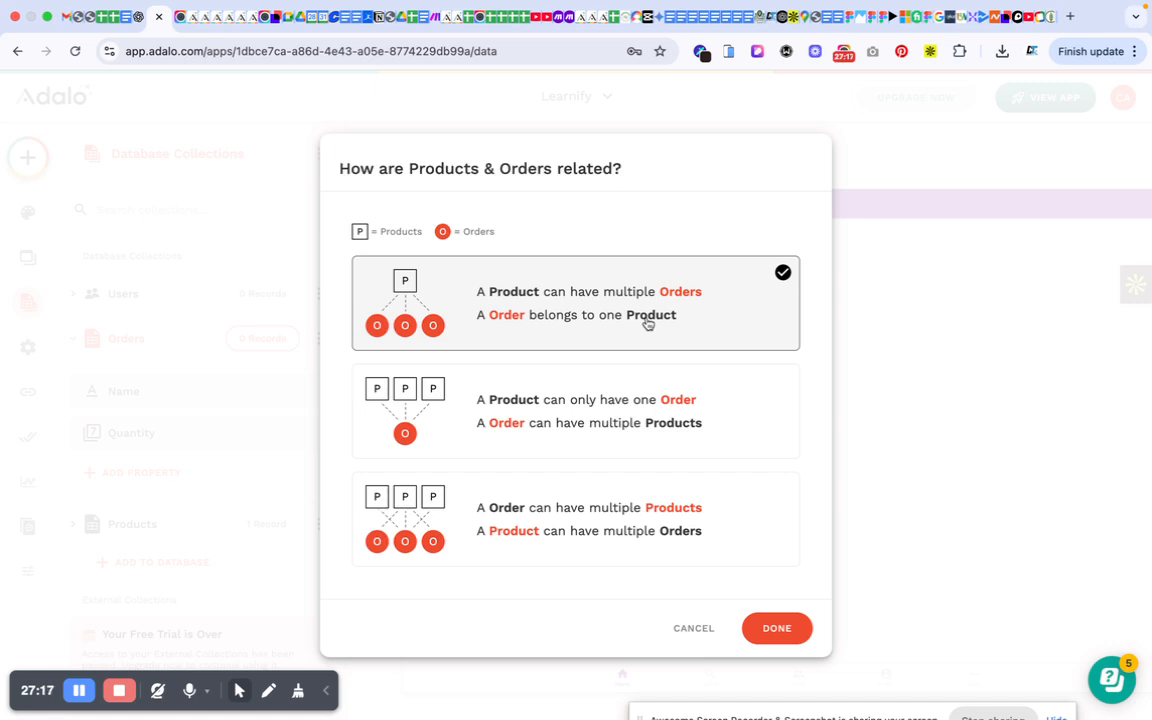
left_click(607, 490)
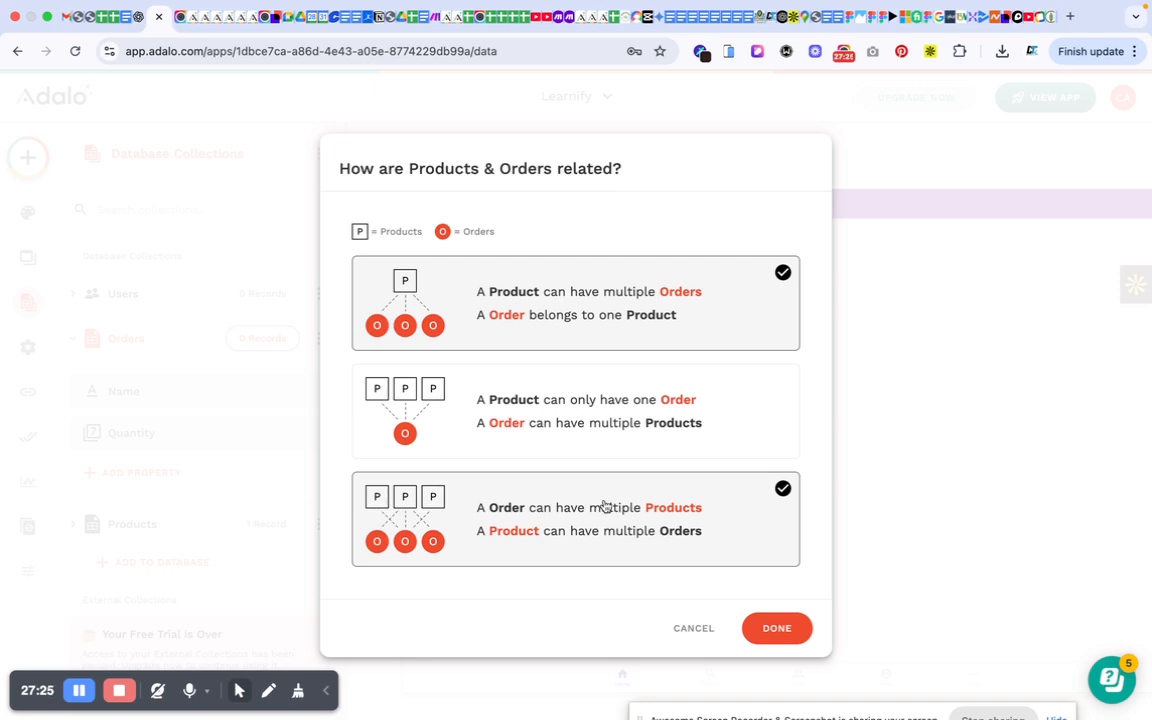
left_click(598, 442)
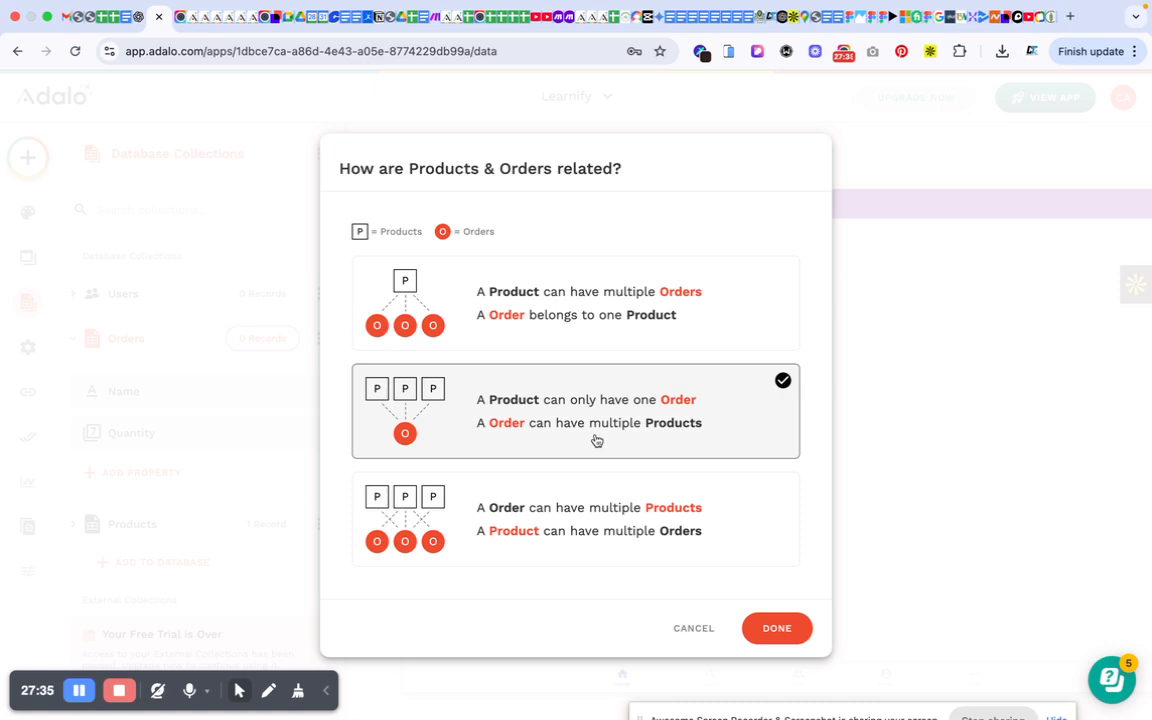
left_click(633, 322)
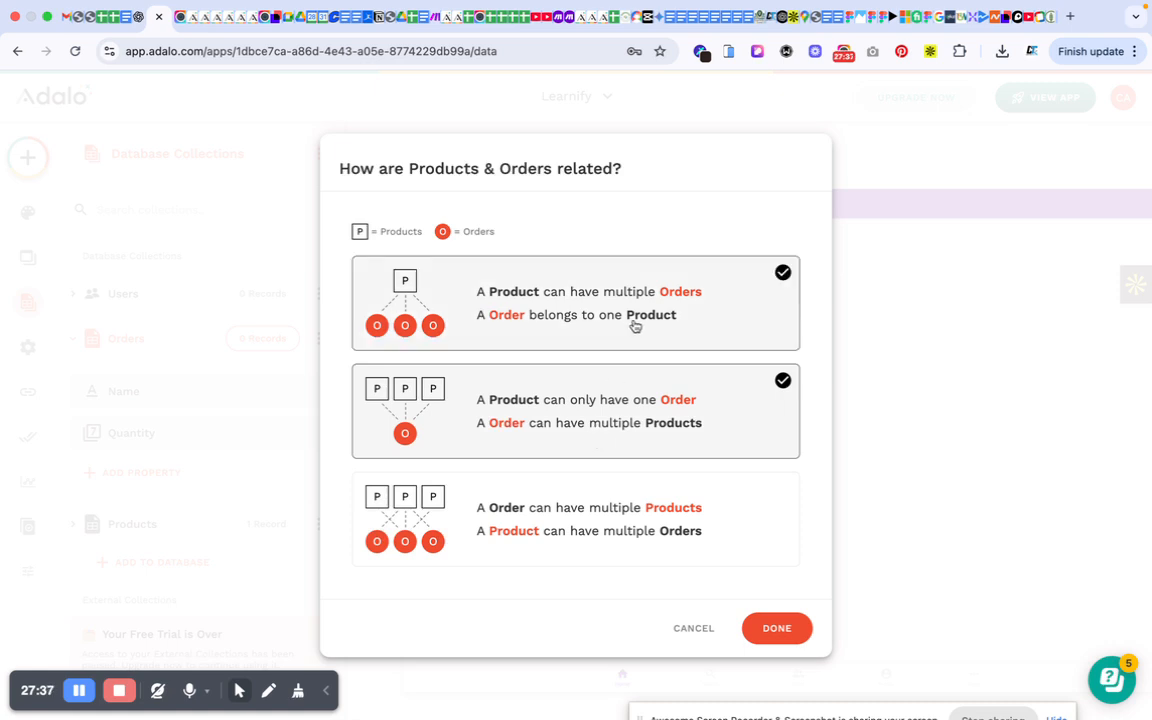
left_click(574, 513)
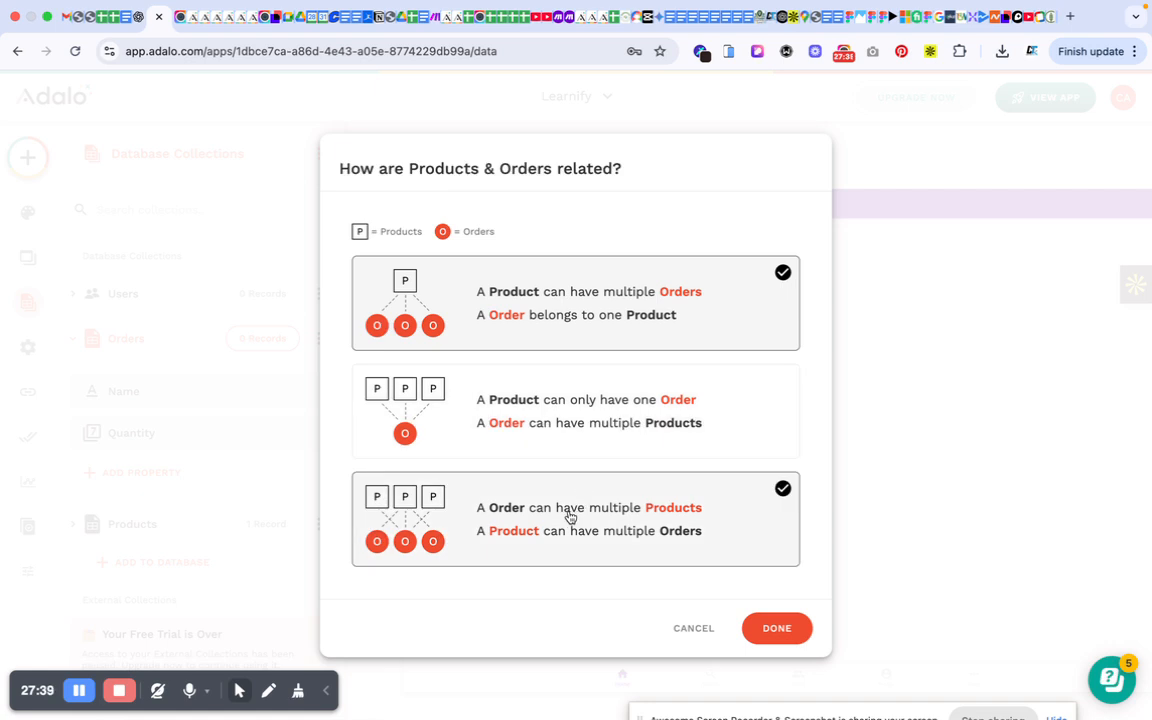
left_click(571, 508)
left_click(568, 495)
left_click(569, 495)
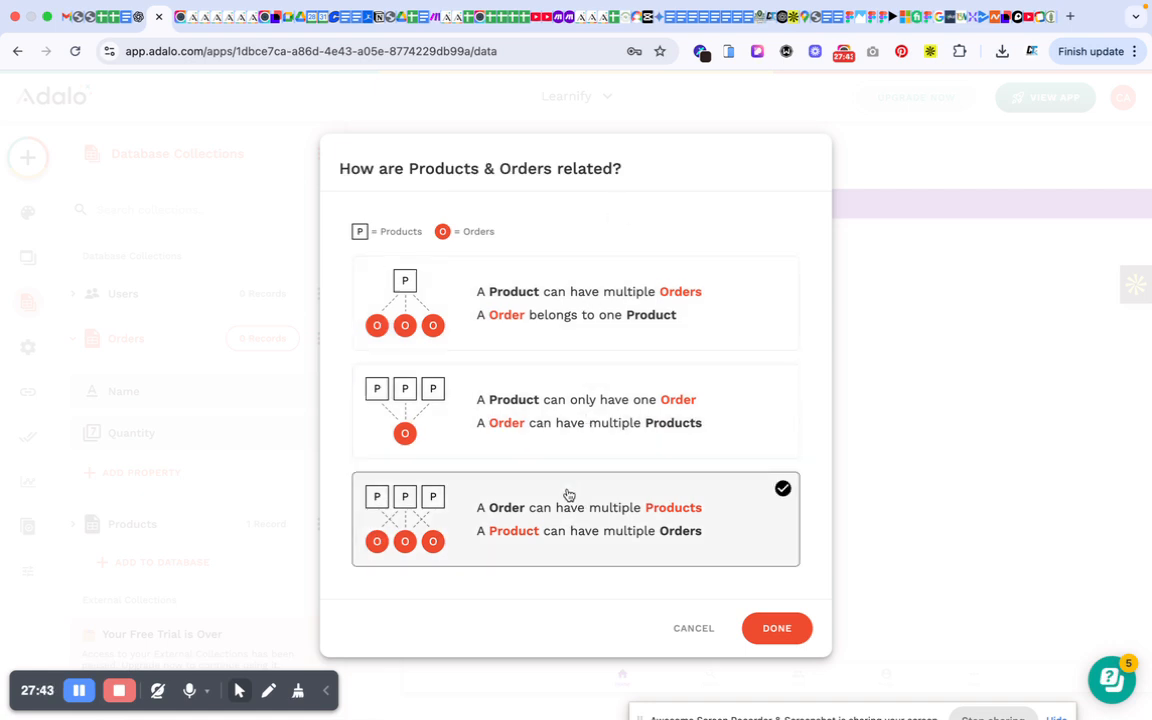
left_click(623, 327)
left_click(597, 531)
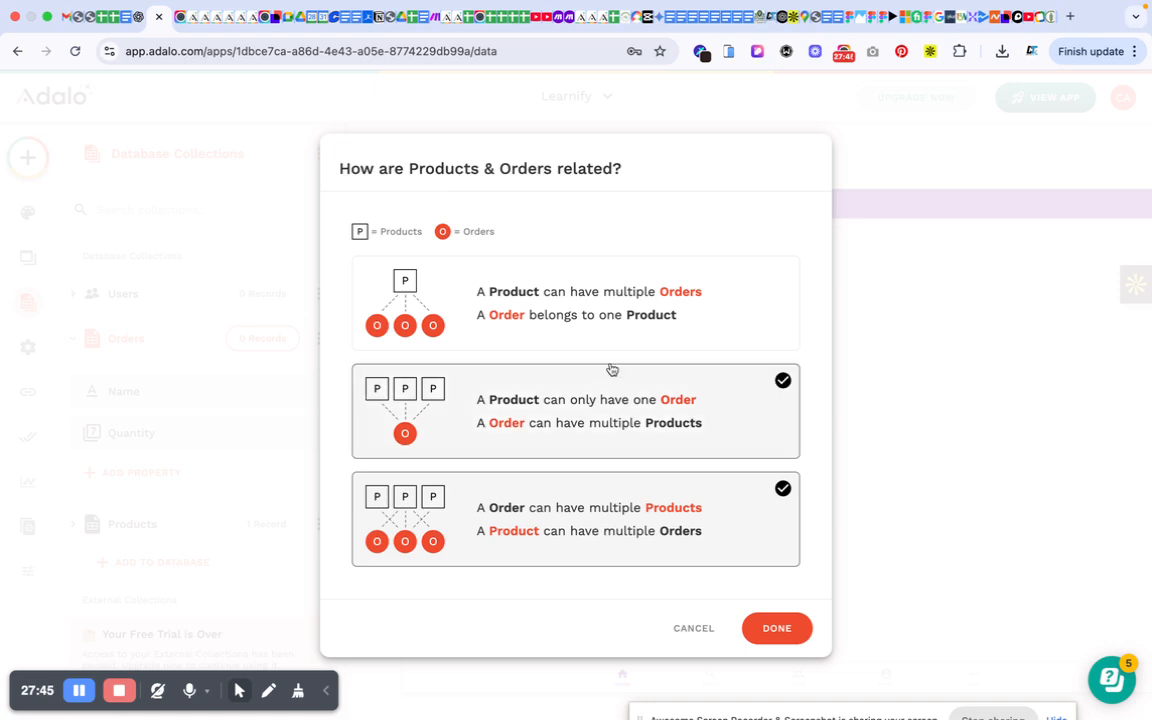
left_click(618, 328)
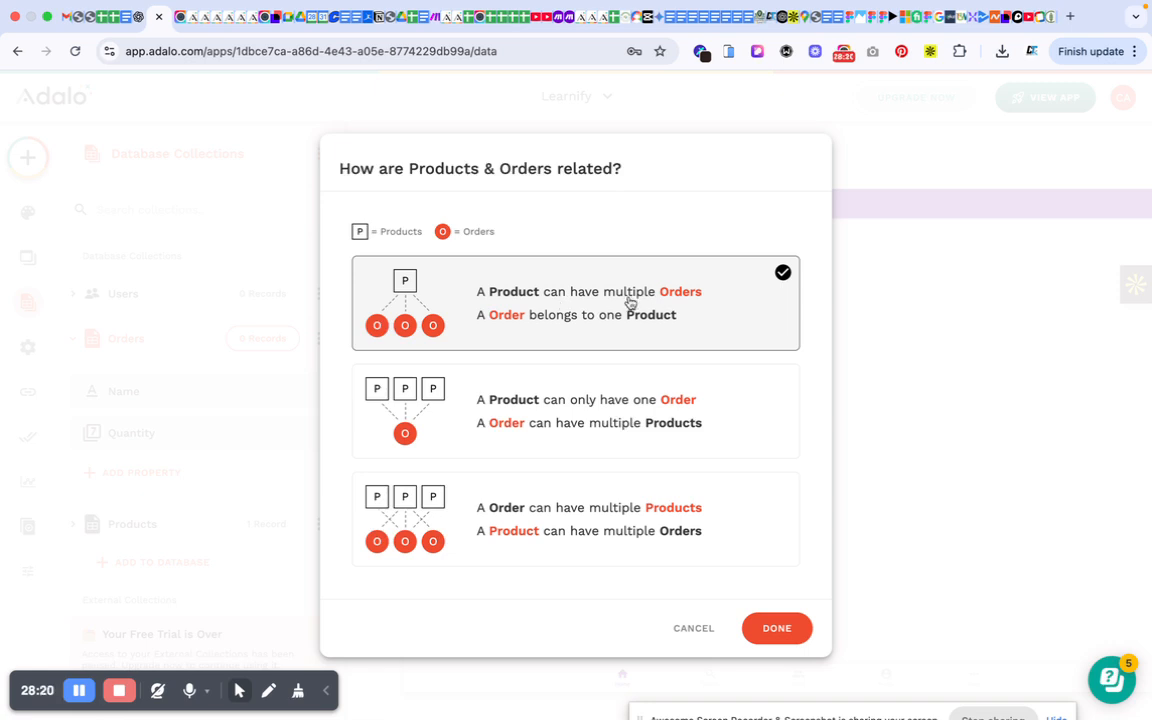
left_click(575, 440)
Choose the option where an Order can have multiple Products and a Product multiple Orders, and save the Products relationship property
left_click(571, 532)
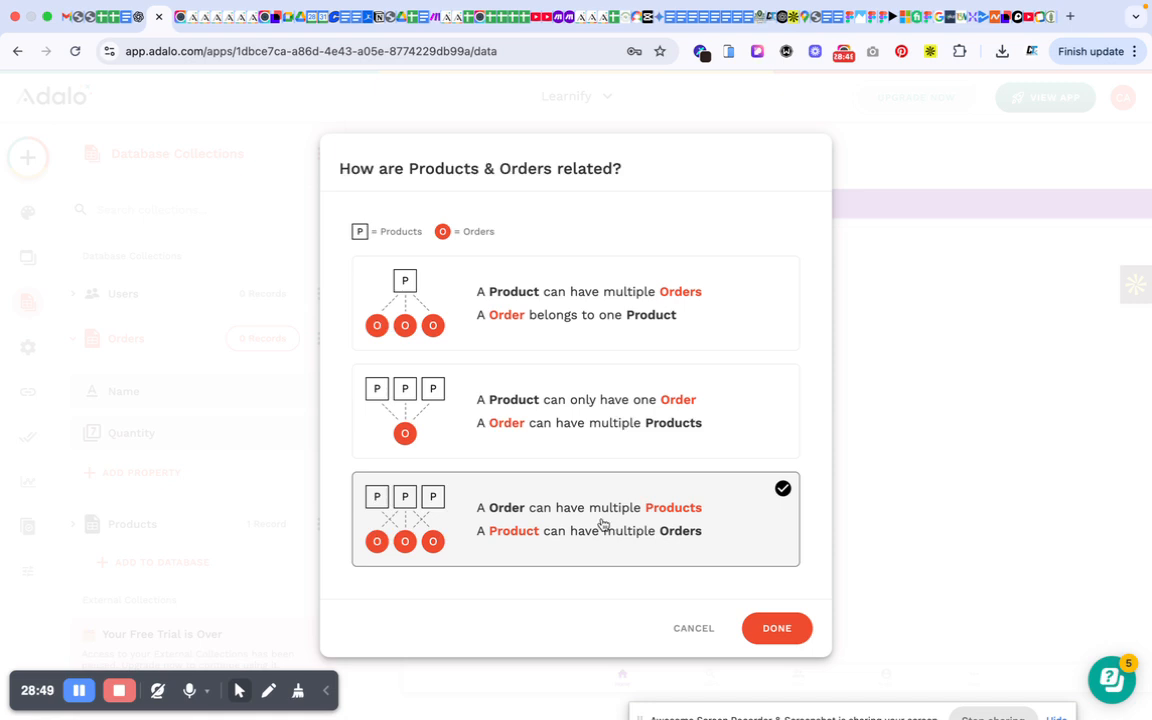
left_click(772, 630)
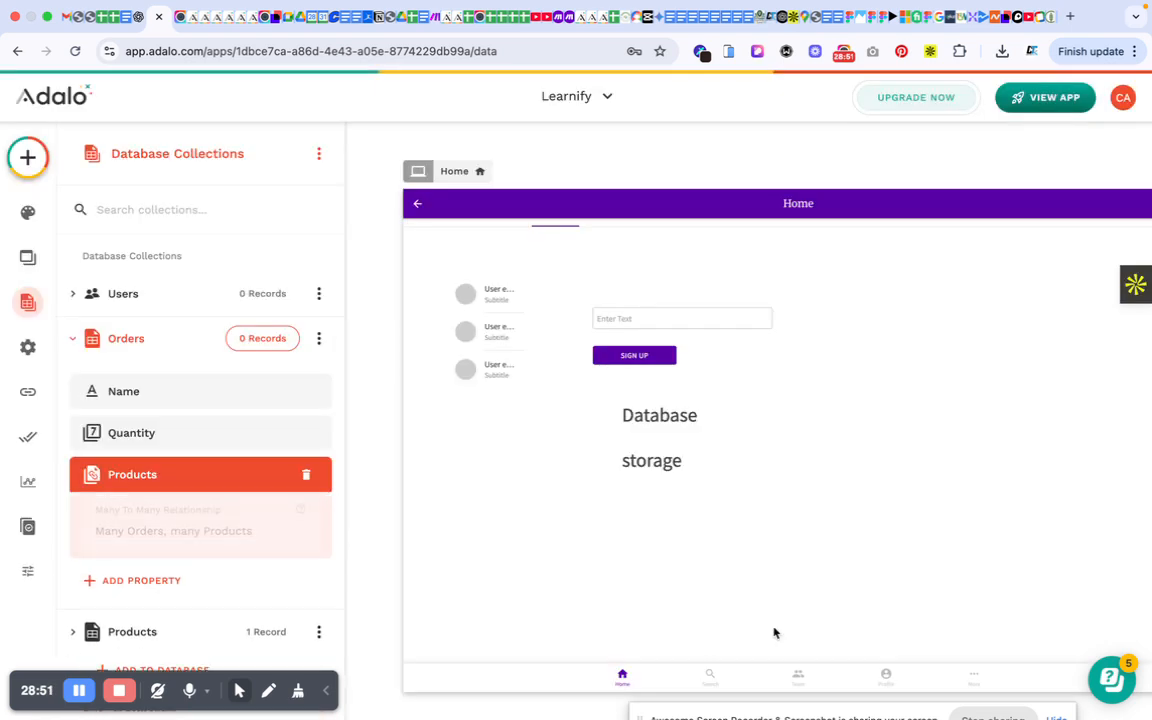
scroll(320, 505, "down", 2)
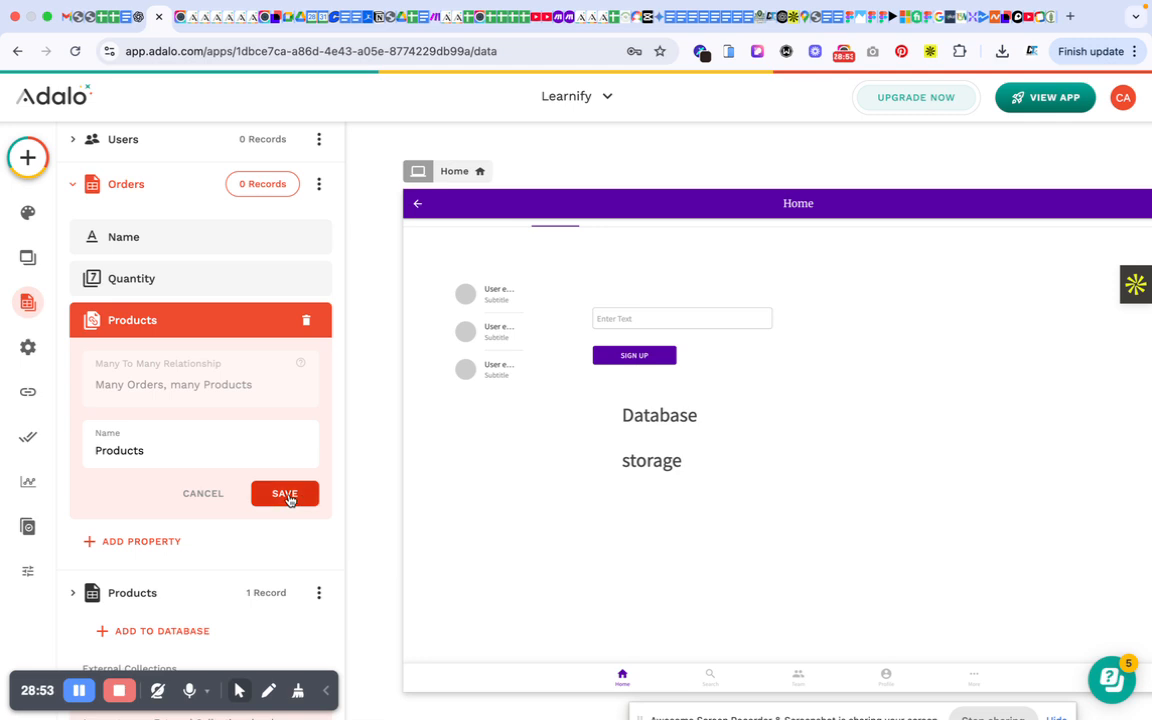
left_click(288, 496)
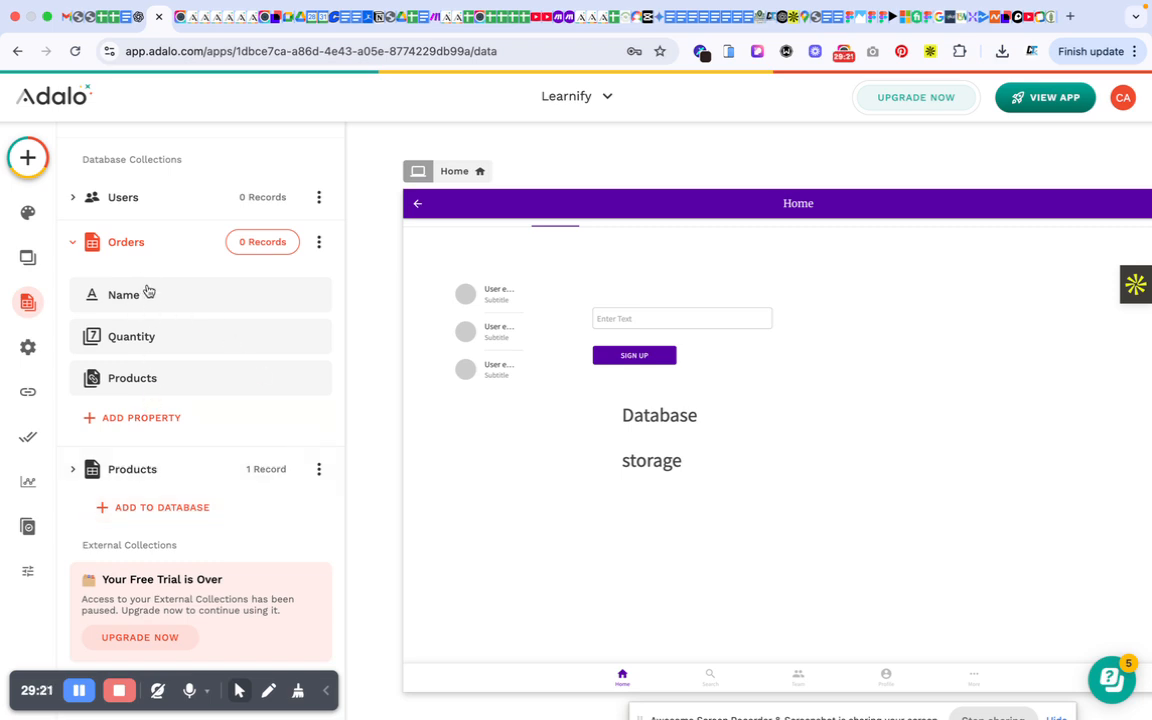
Review the Orders collection's properties, including the relationship type of its Products property, leaving them unedited
left_click(118, 238)
left_click(133, 352)
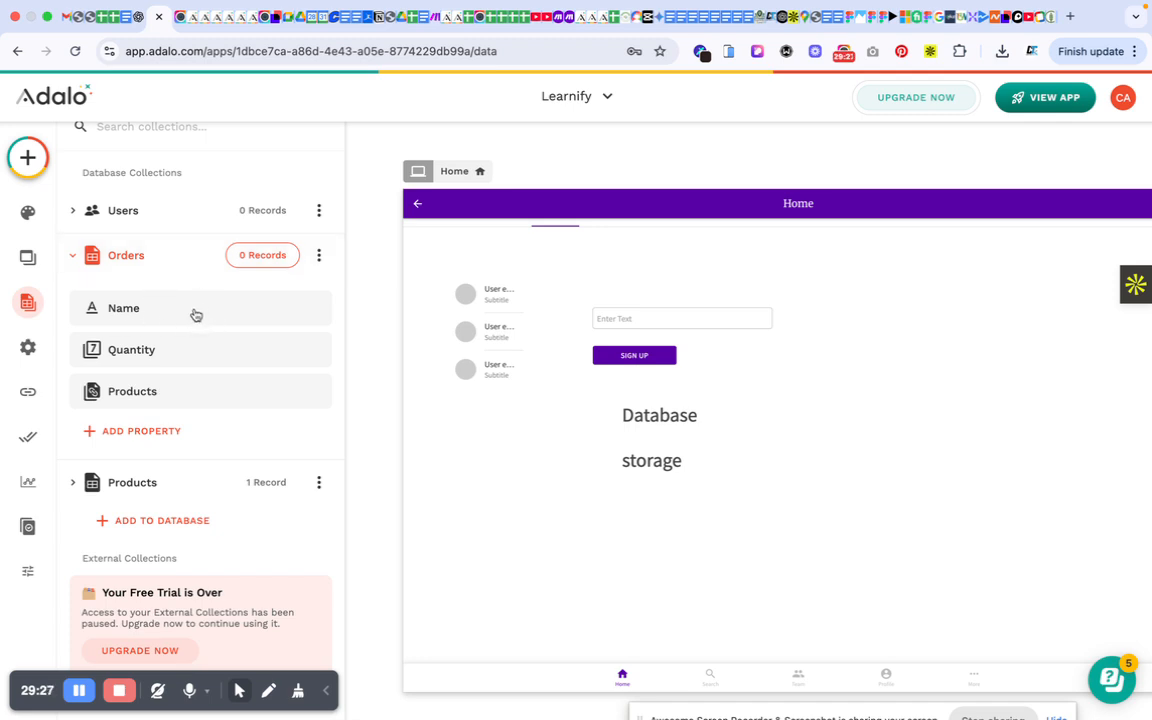
left_click(180, 396)
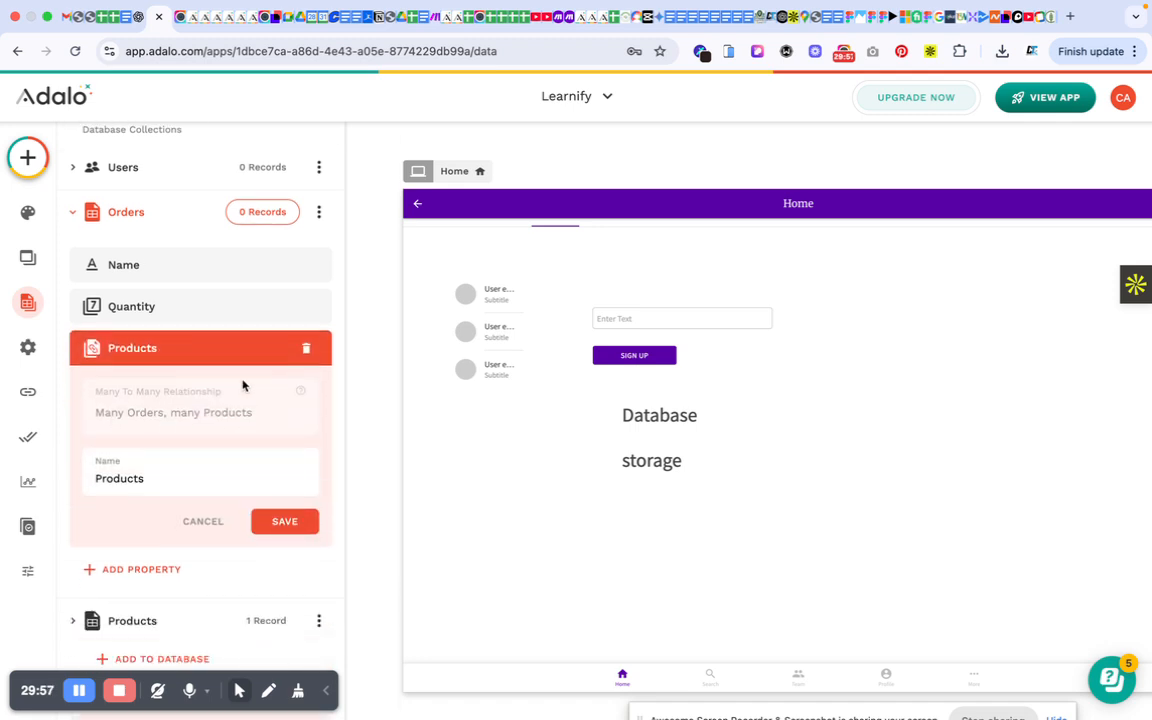
left_click(228, 354)
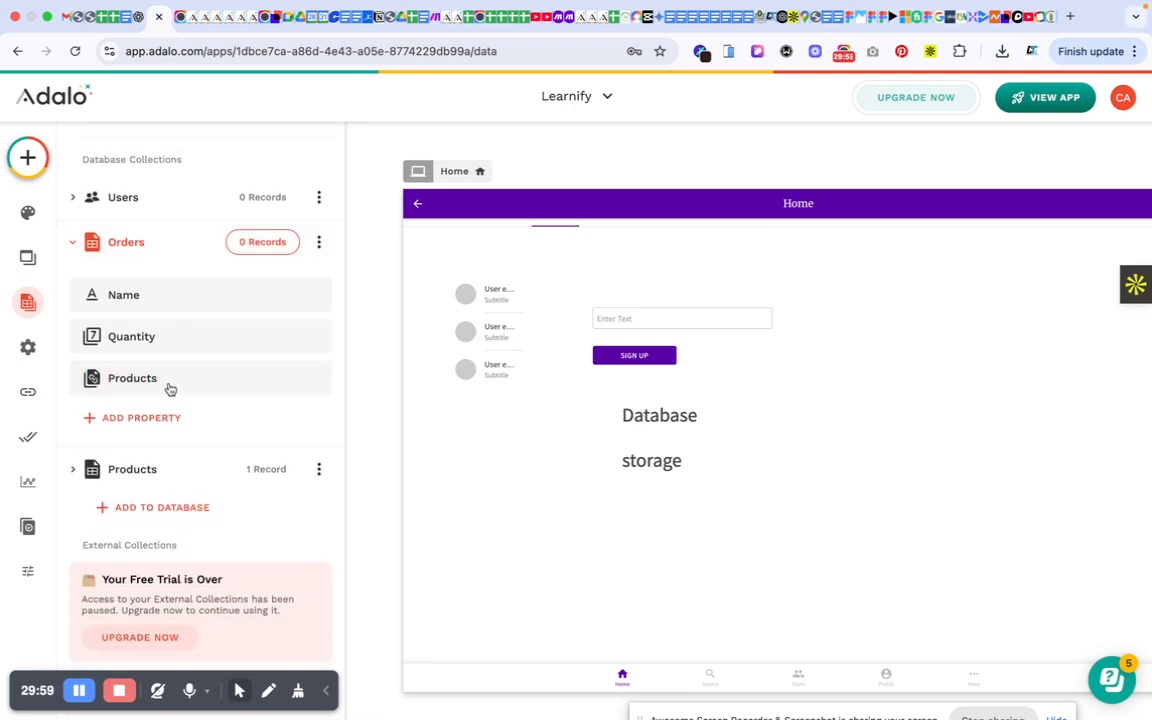
left_click(168, 386)
left_click(181, 346)
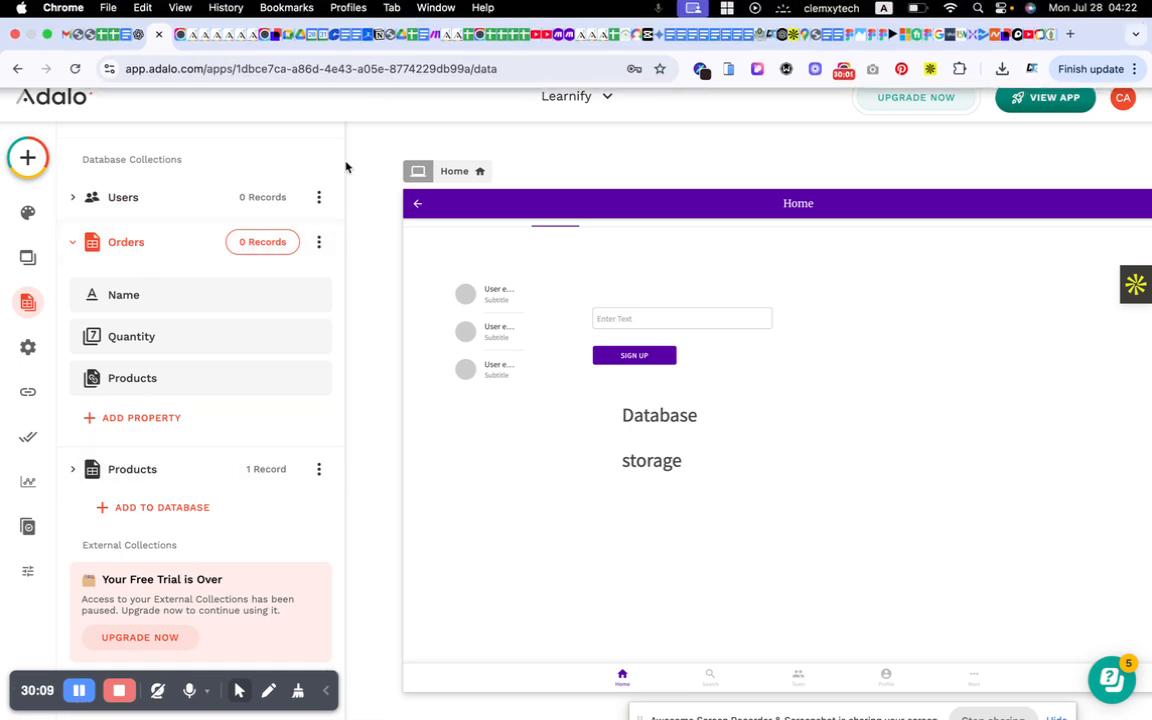
scroll(130, 334, "up", 1)
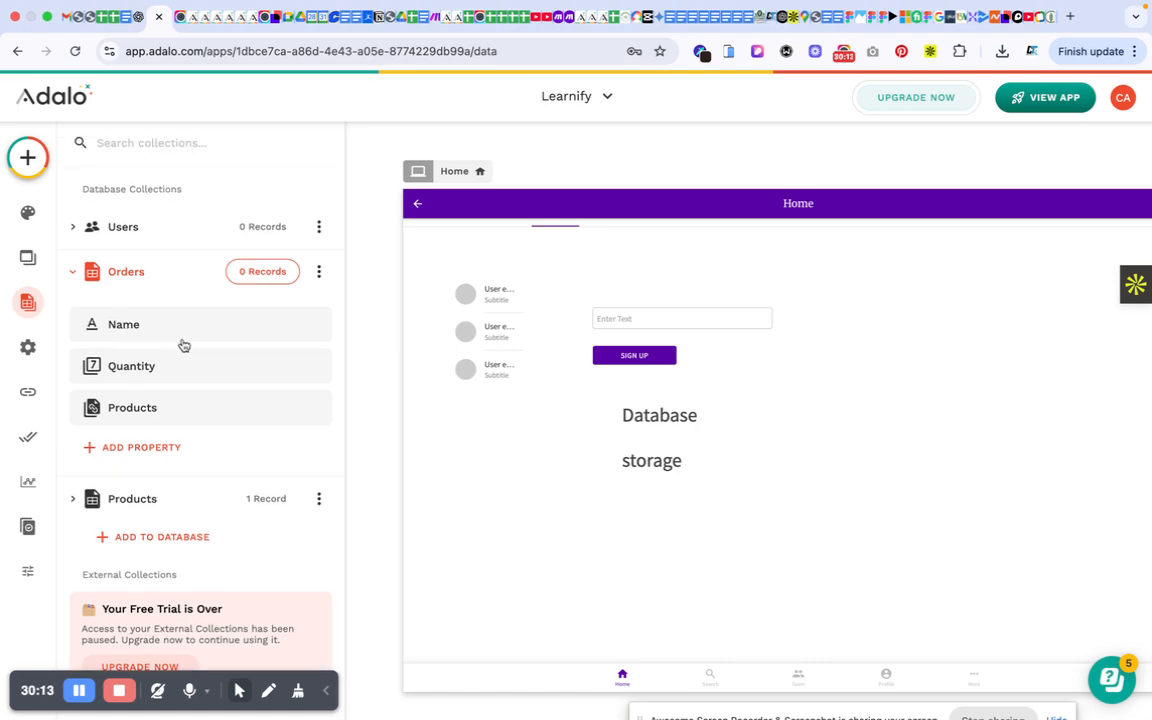
Start a Users relationship property in the Orders collection and compare the three ways Users and Orders can be related
scroll(195, 363, "up", 1)
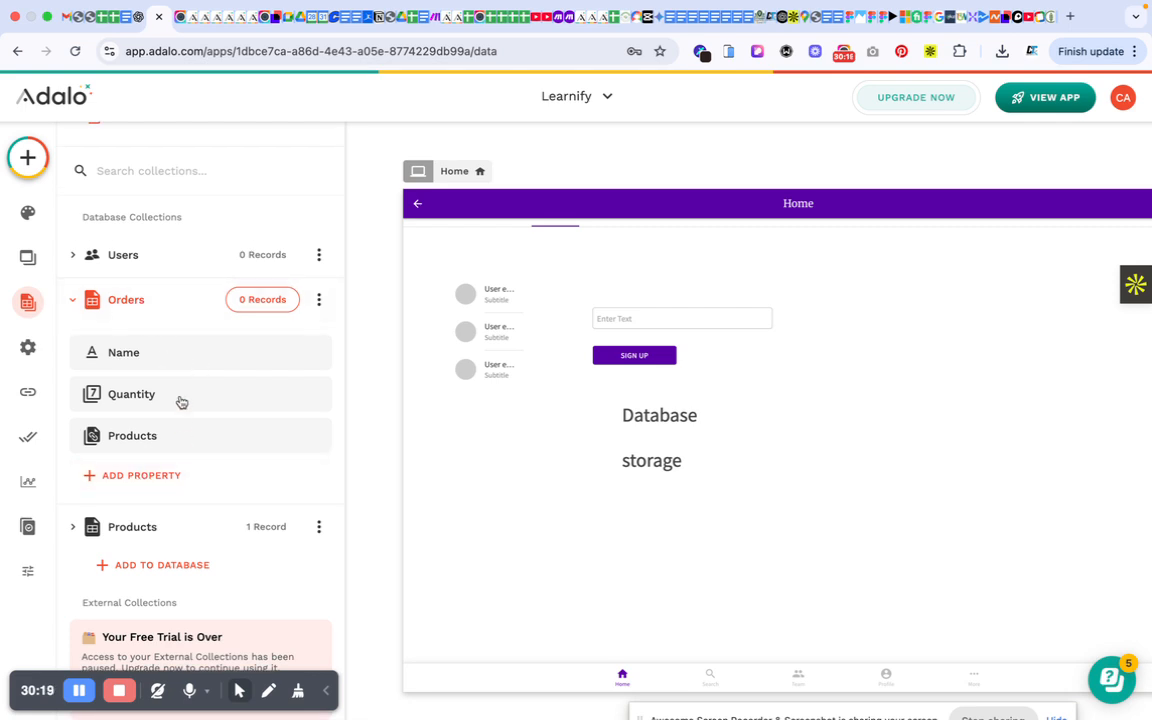
left_click(155, 478)
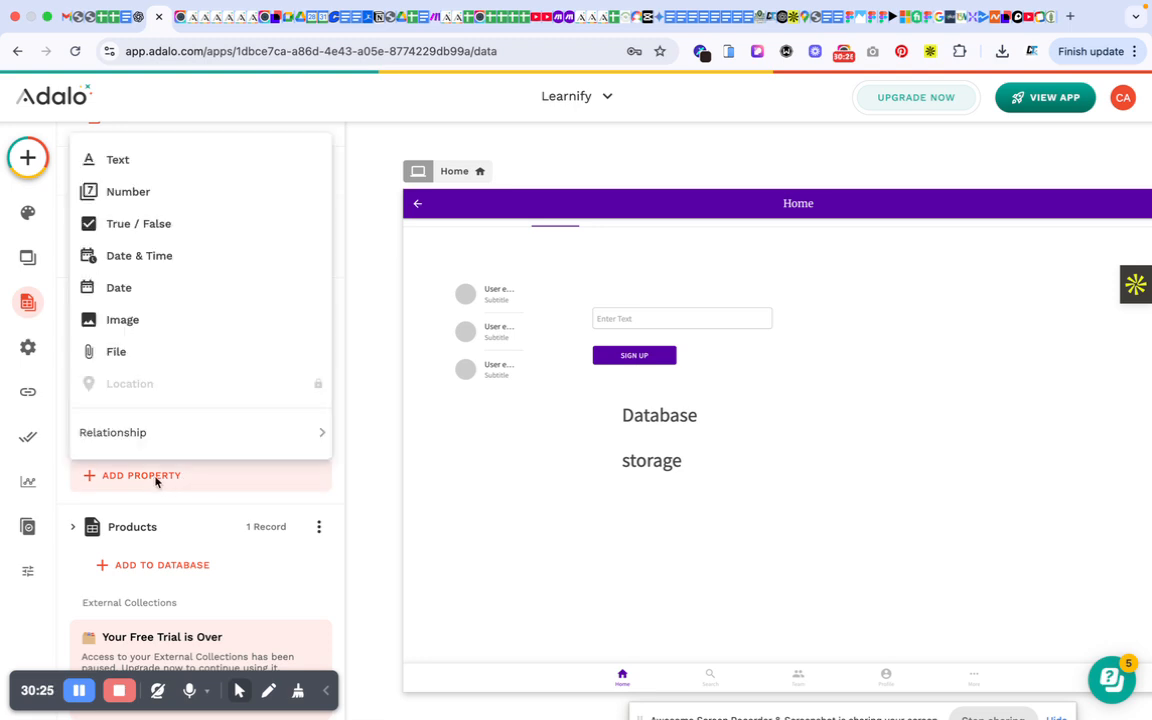
mouse_move(290, 432)
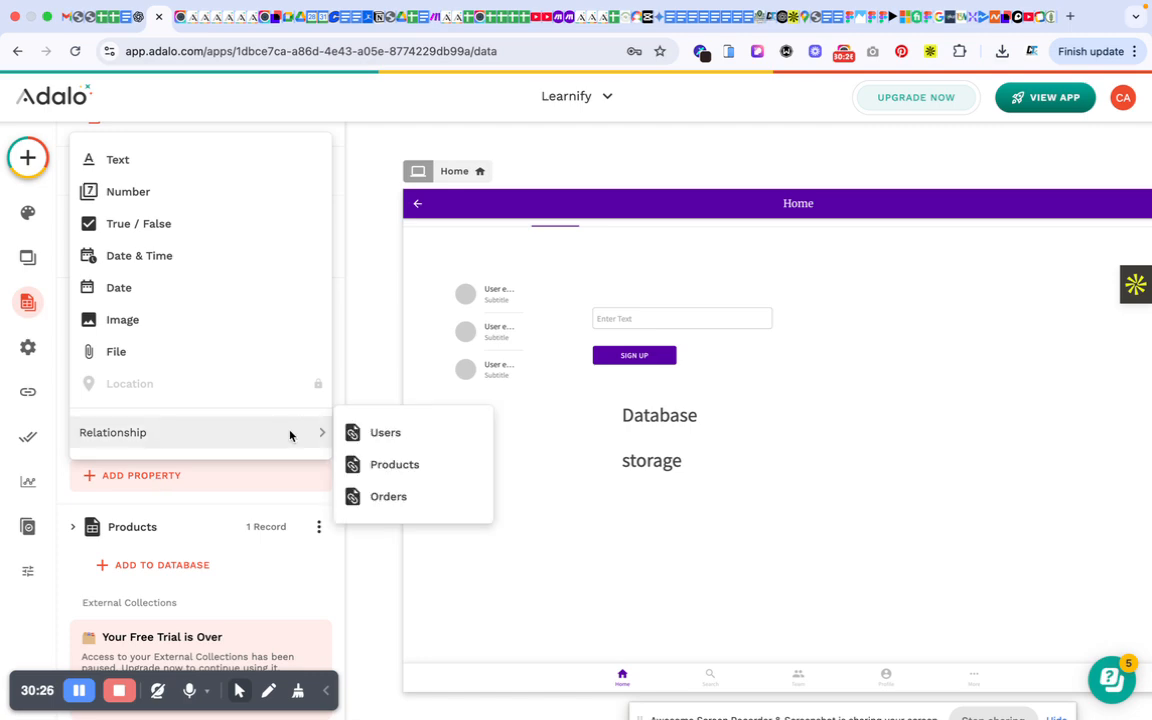
left_click(413, 434)
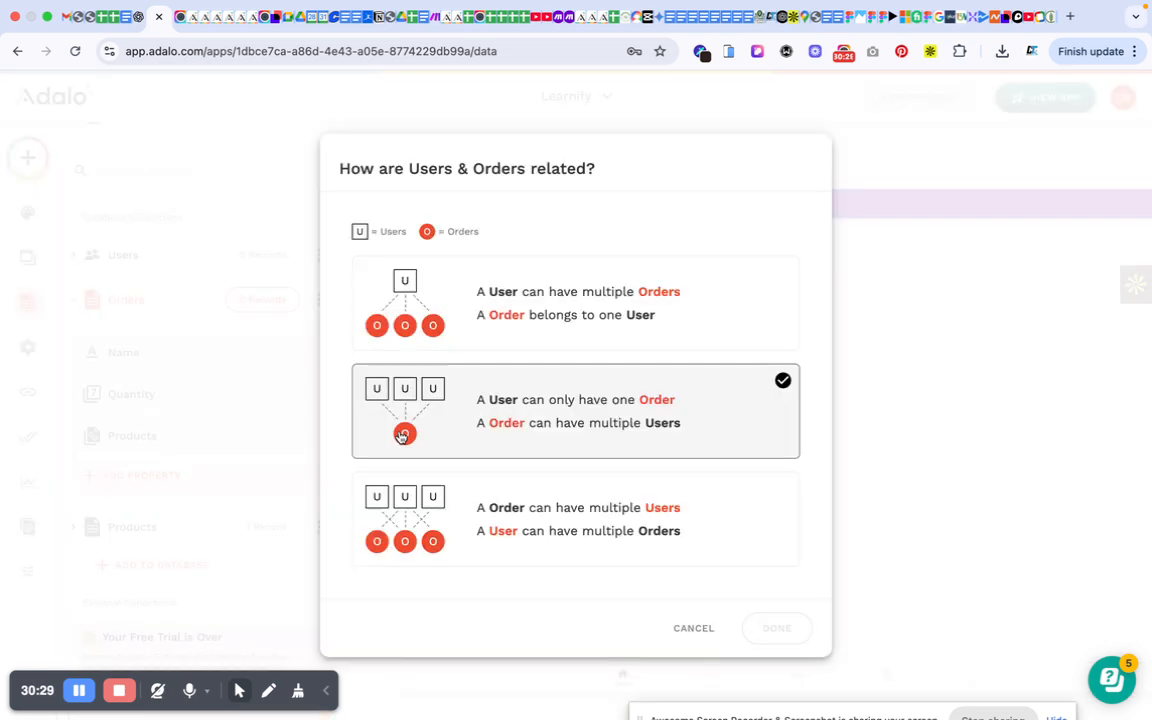
left_click(545, 288)
left_click(589, 530)
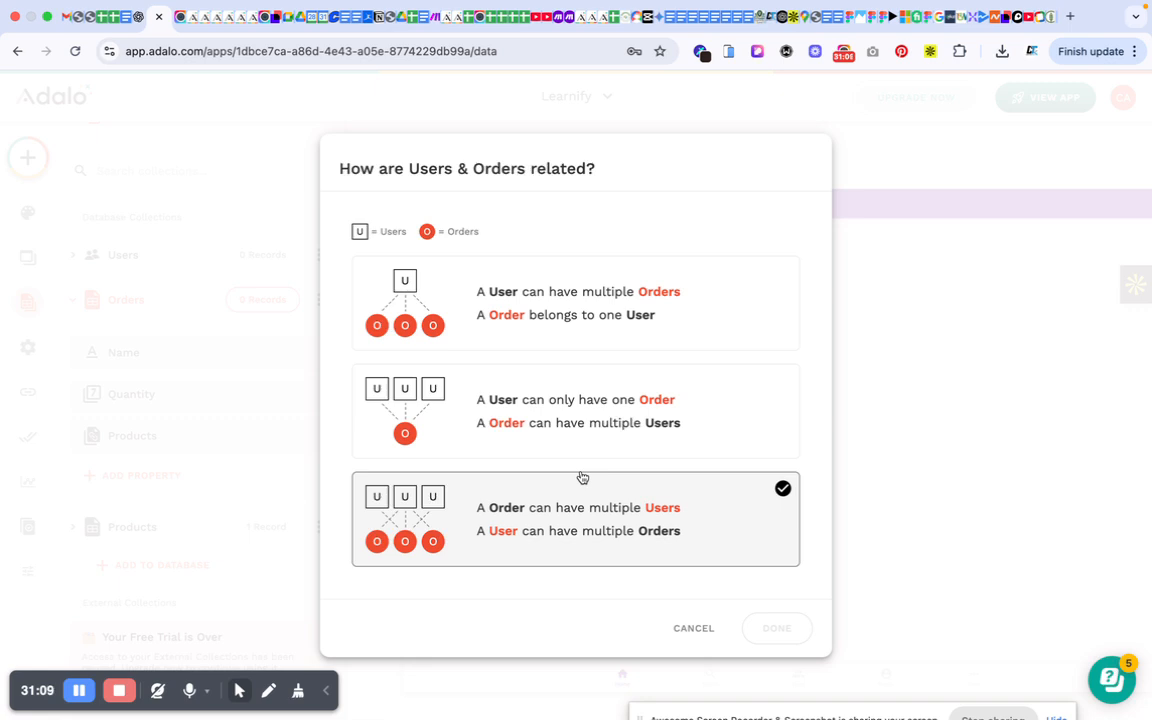
left_click(512, 300)
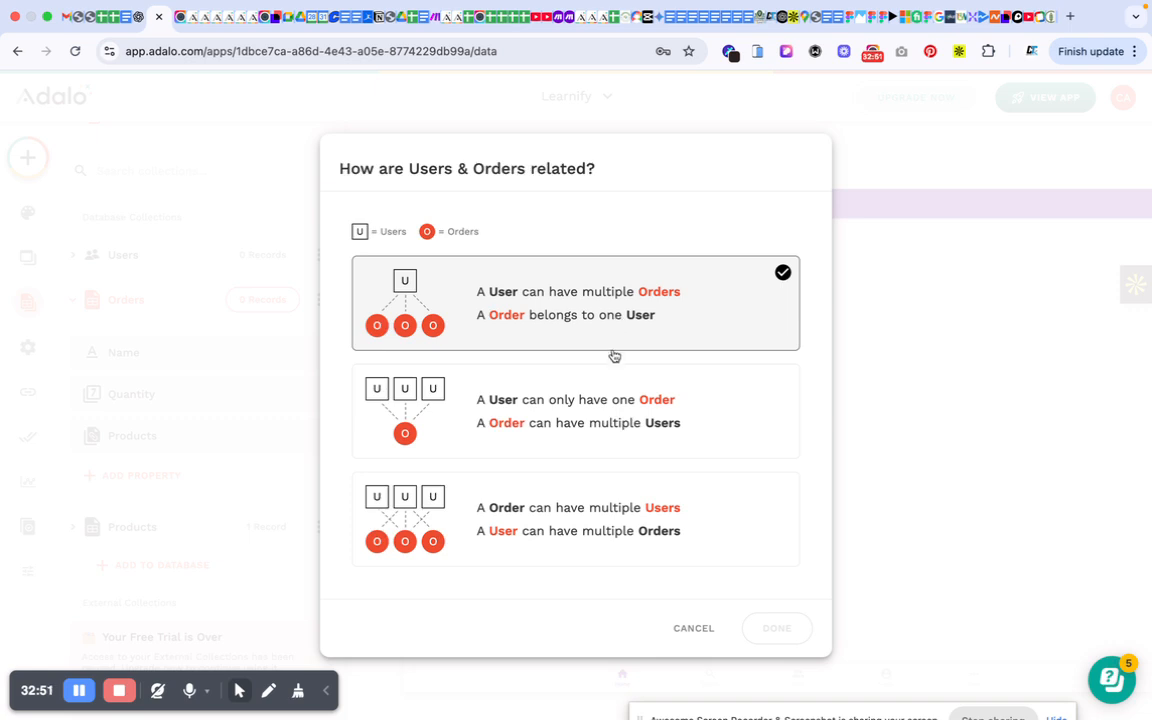
left_click(570, 372)
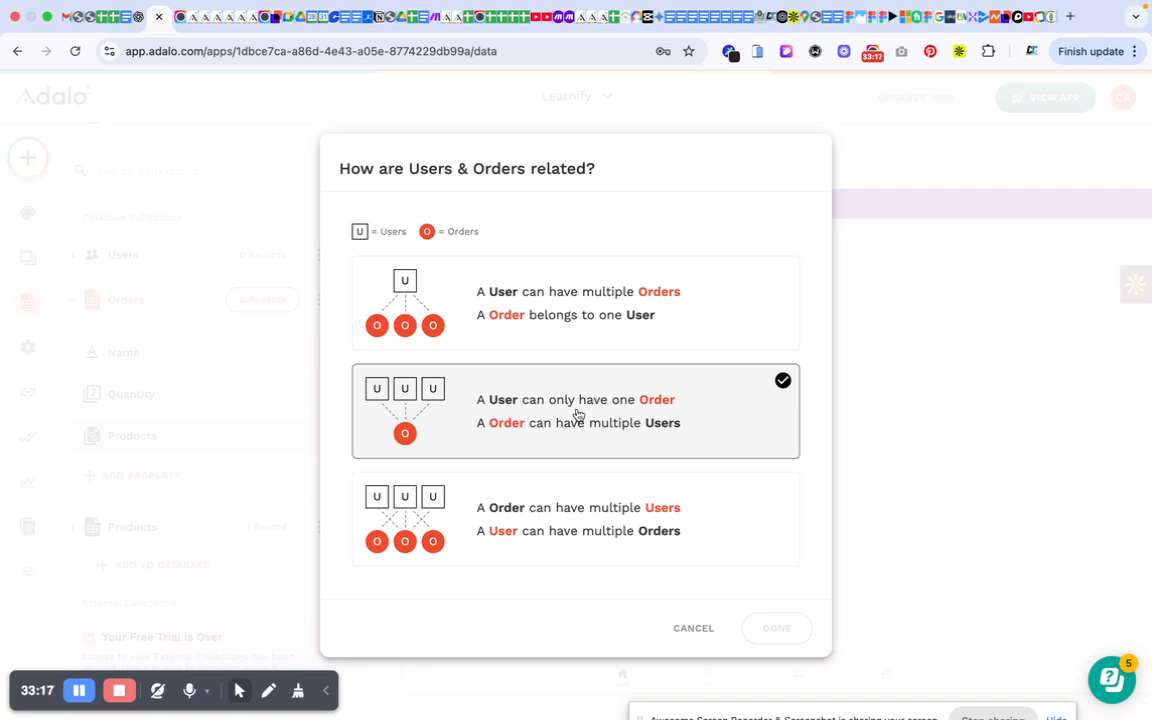
left_click(568, 512)
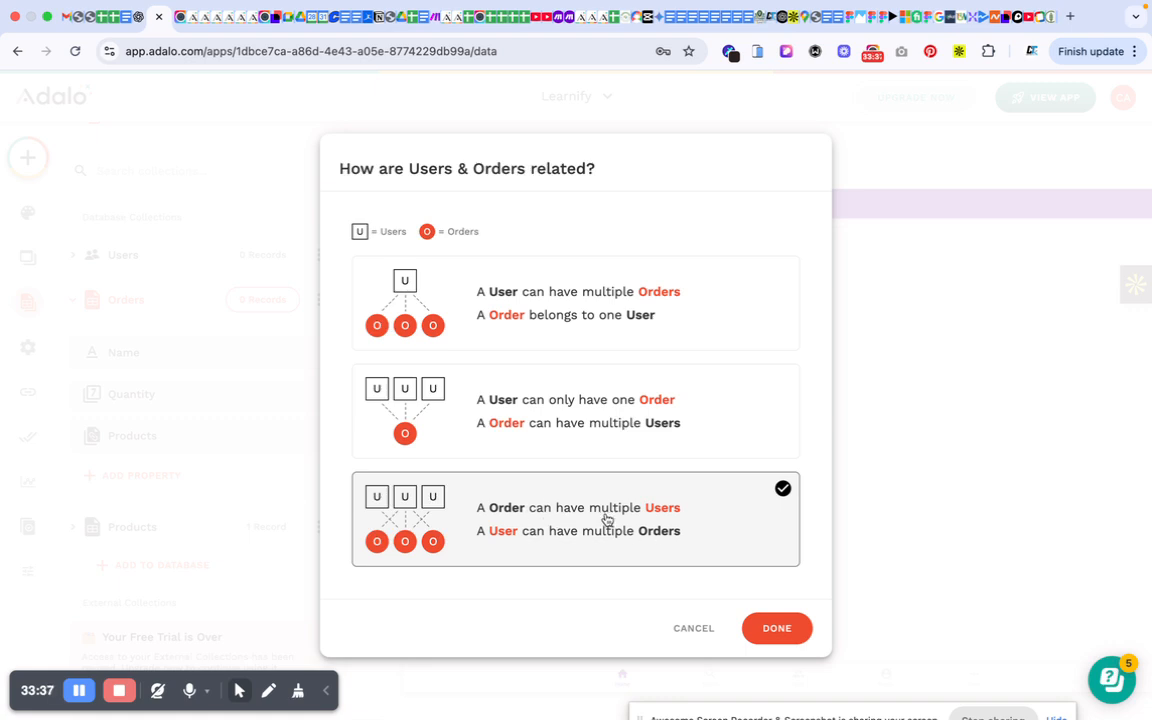
Choose the option where a User can have multiple Orders and an Order belongs to one User, and save the property as Buyer
left_click(576, 329)
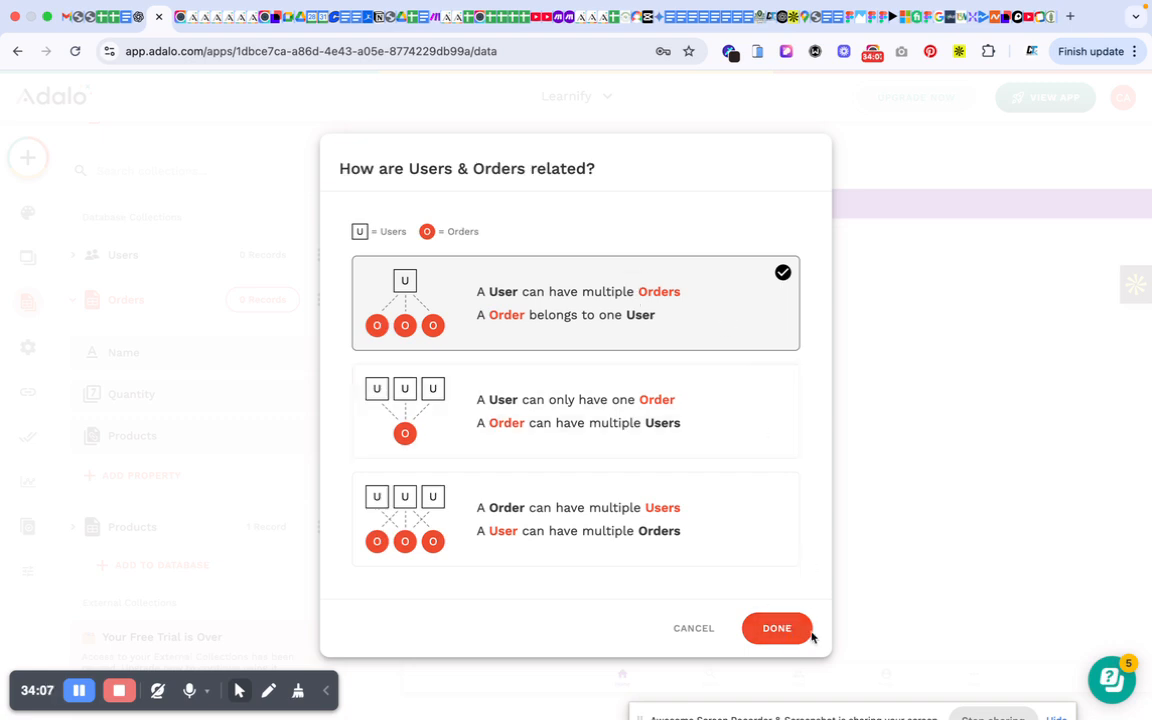
left_click(764, 625)
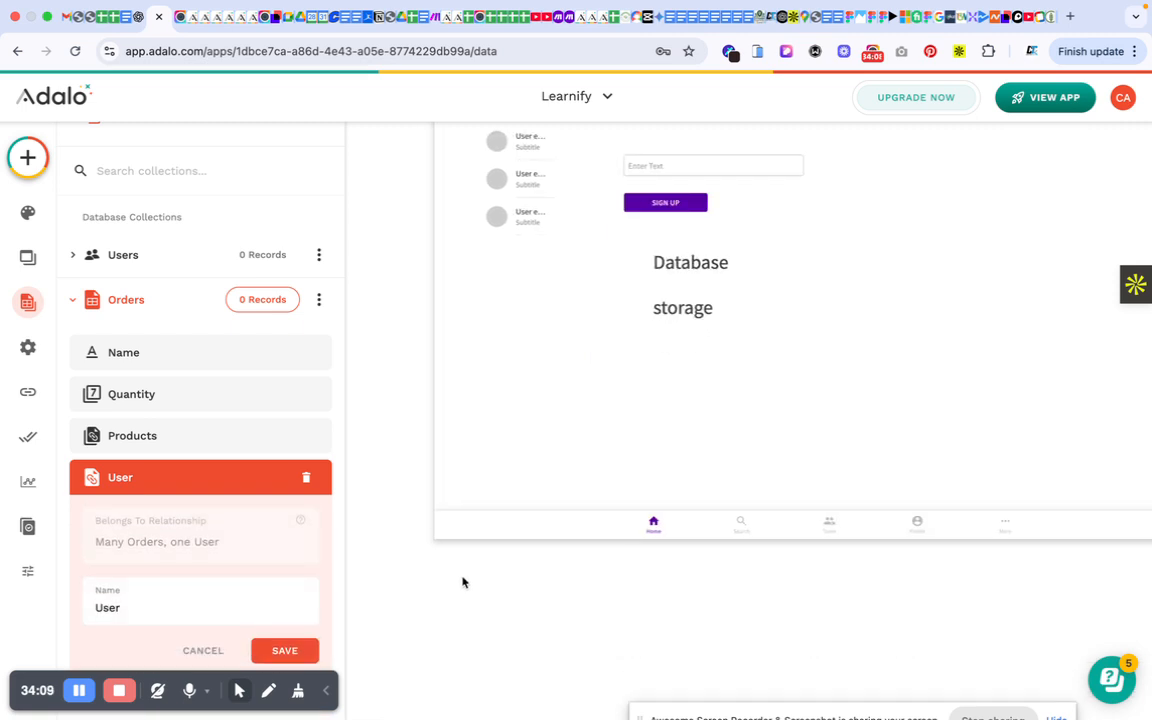
double_click(105, 607)
key("BackSpace")
type("Buye")
left_click(285, 650)
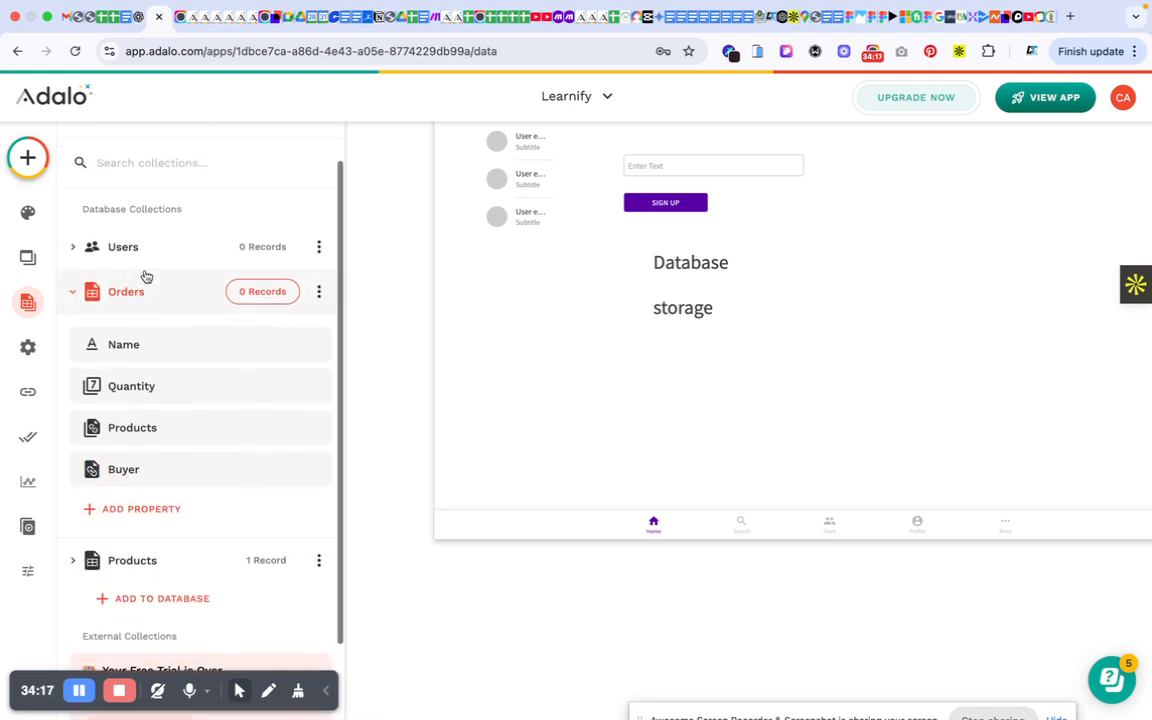
Add a Number property named Amount to the Orders collection and save it
scroll(172, 450, "down", 2)
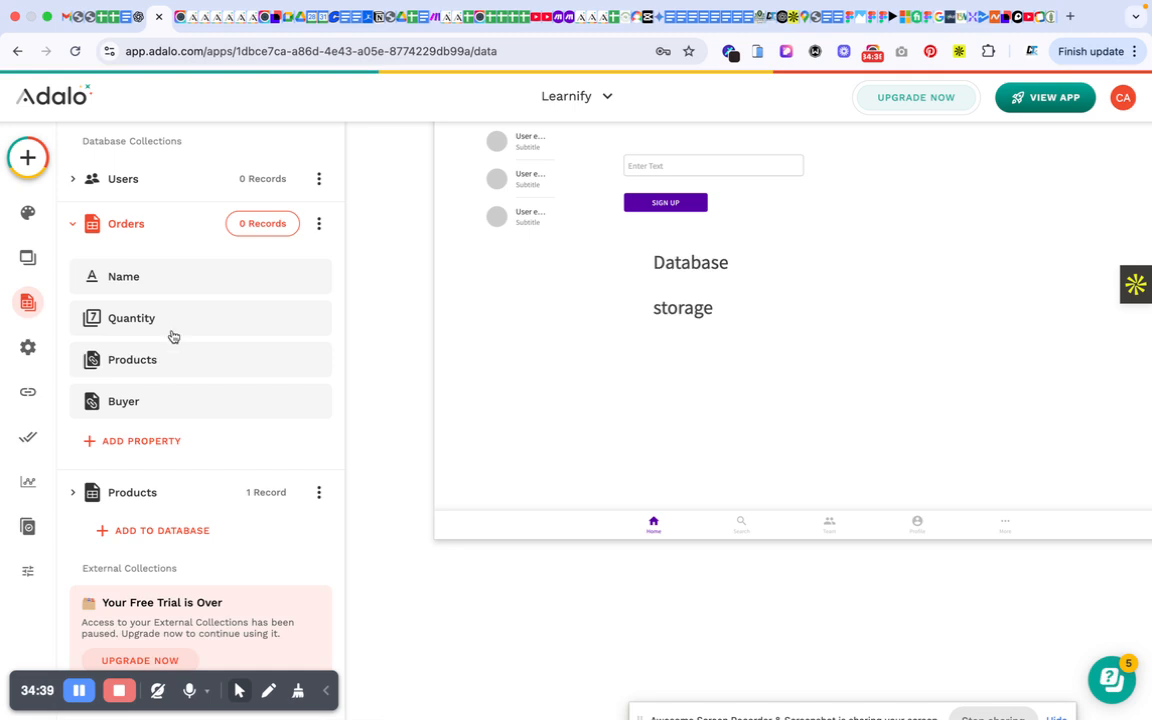
left_click(134, 440)
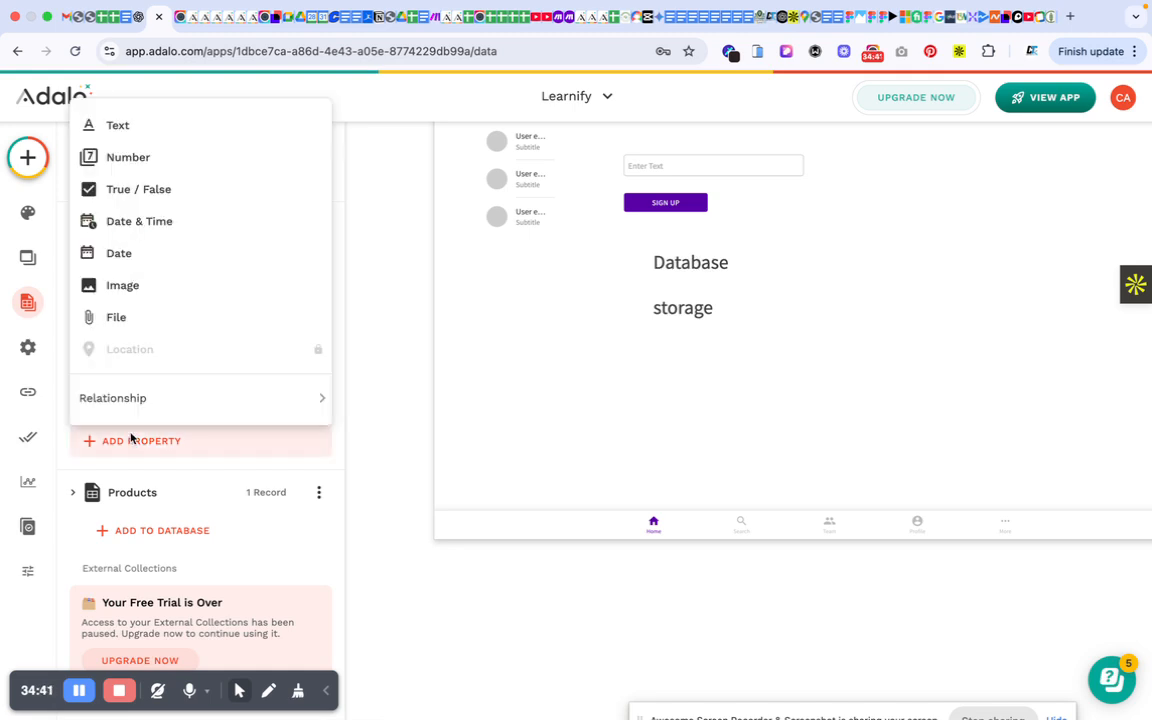
left_click(169, 157)
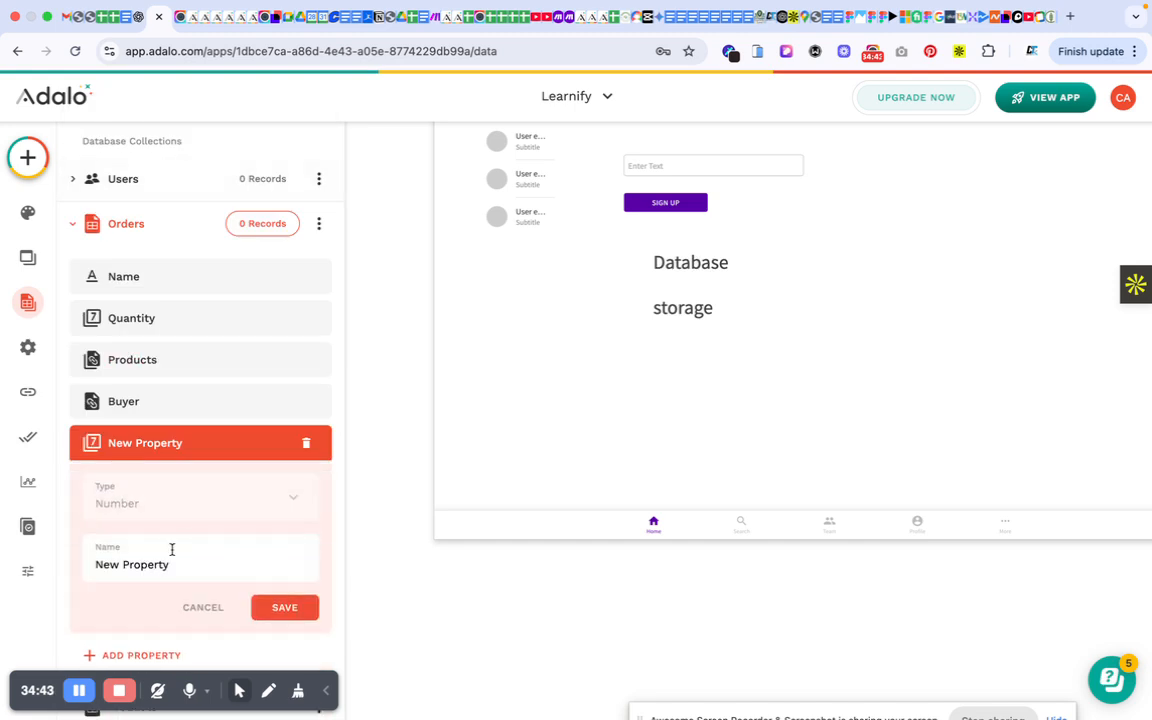
triple_click(158, 560)
type("Amount")
left_click(285, 607)
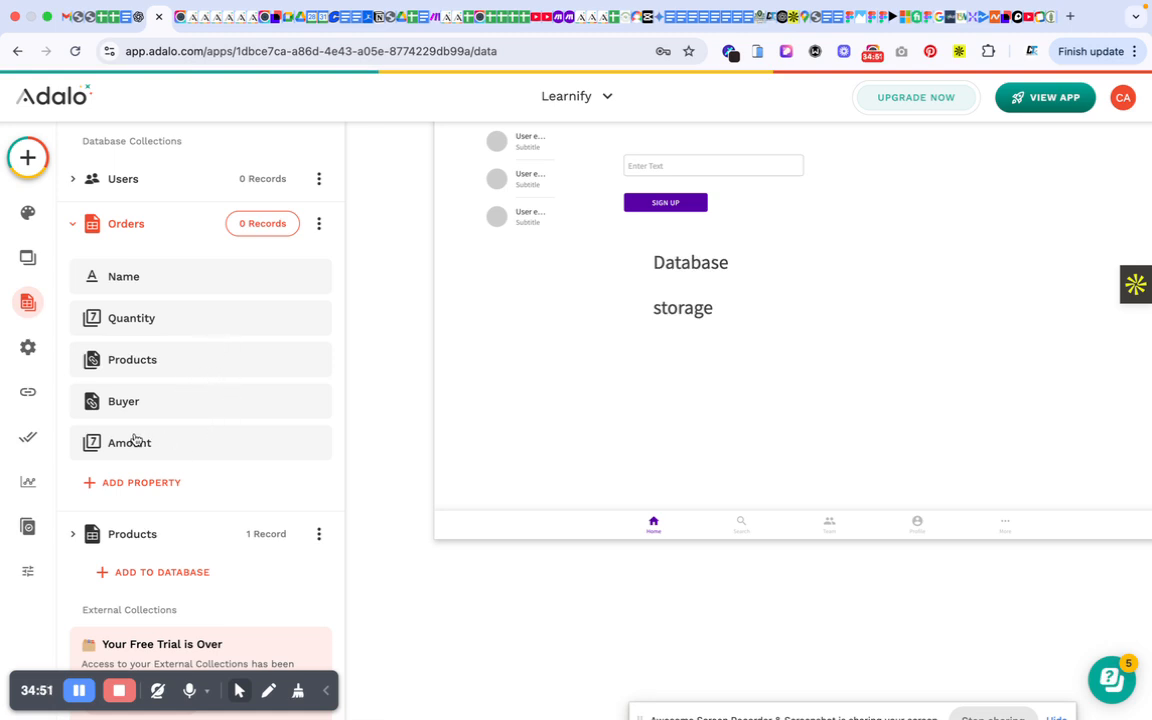
Review the full list of properties in the Orders collection, then collapse it
scroll(196, 440, "down", 2)
scroll(205, 400, "up", 3)
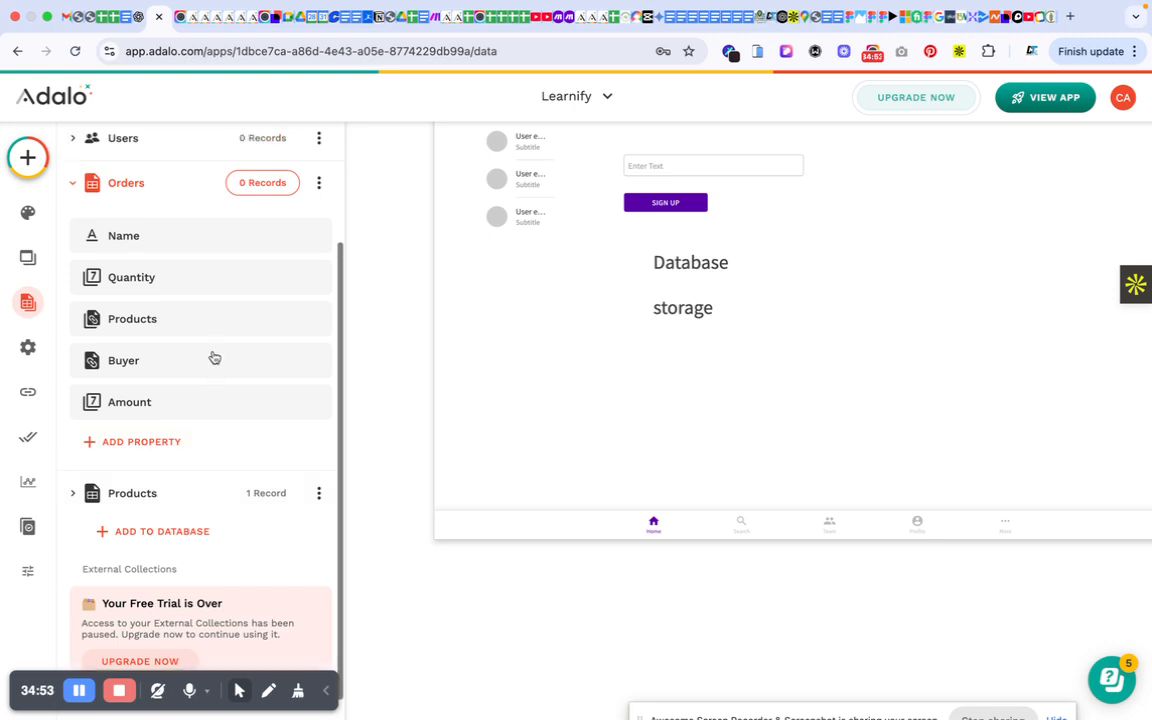
left_click(175, 285)
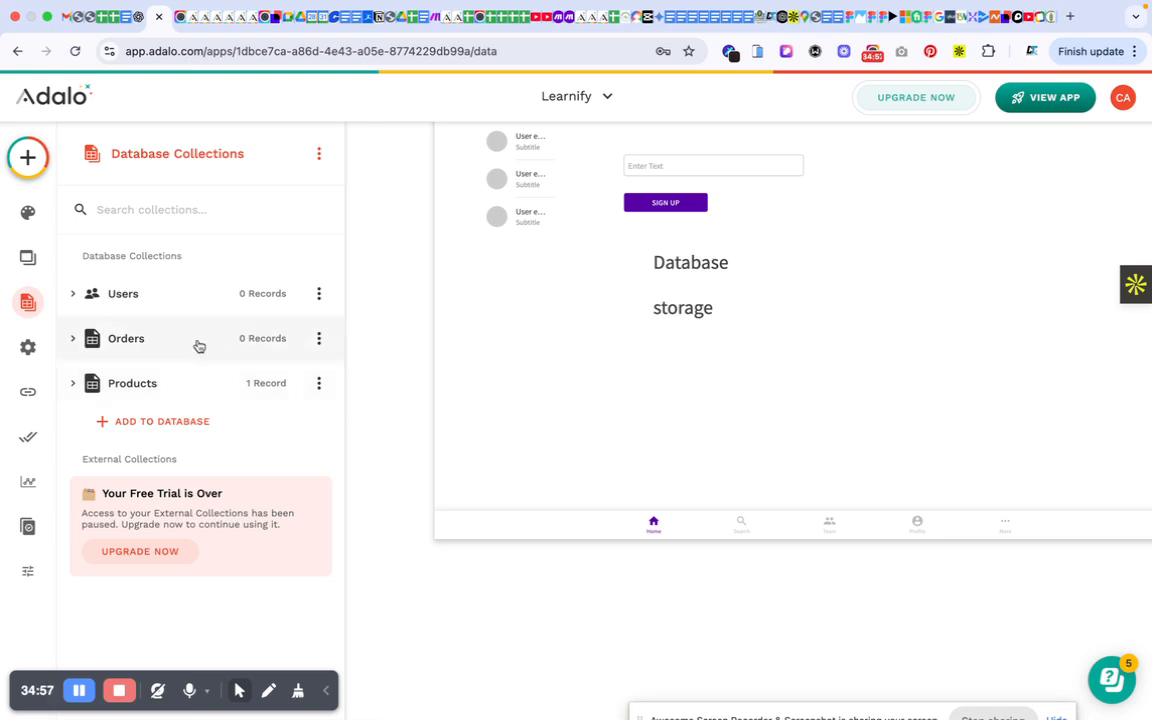
left_click(195, 340)
scroll(193, 355, "down", 3)
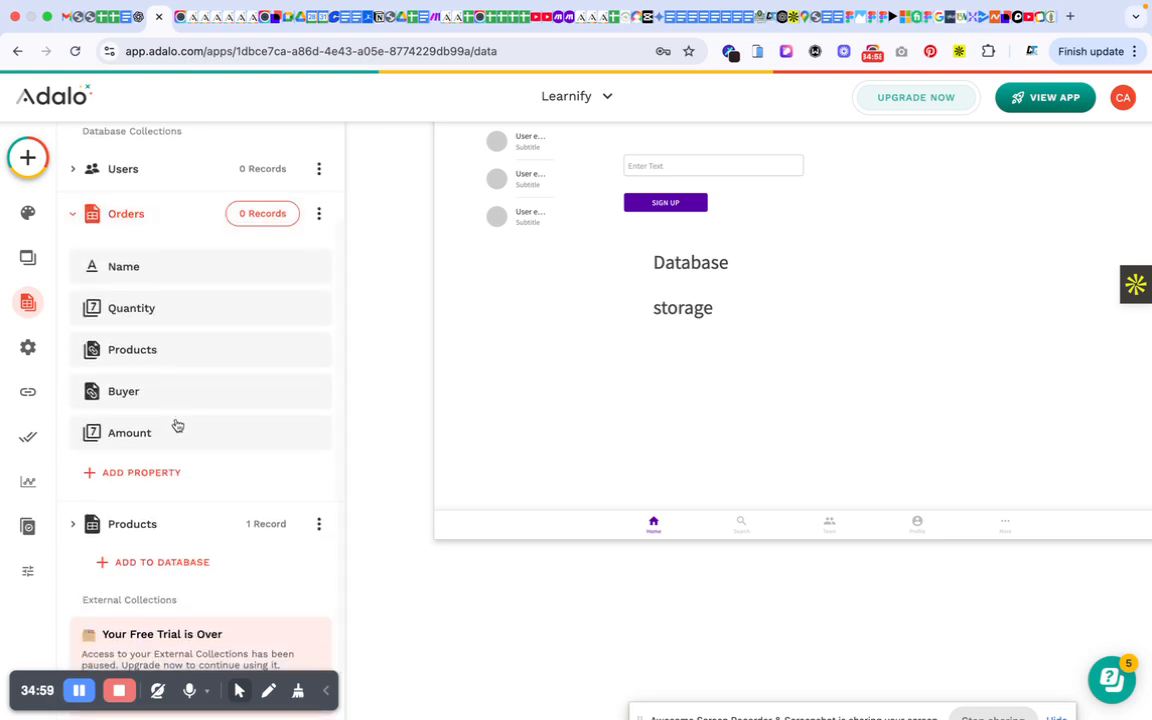
scroll(177, 426, "up", 2)
scroll(180, 400, "up", 1)
left_click(185, 333)
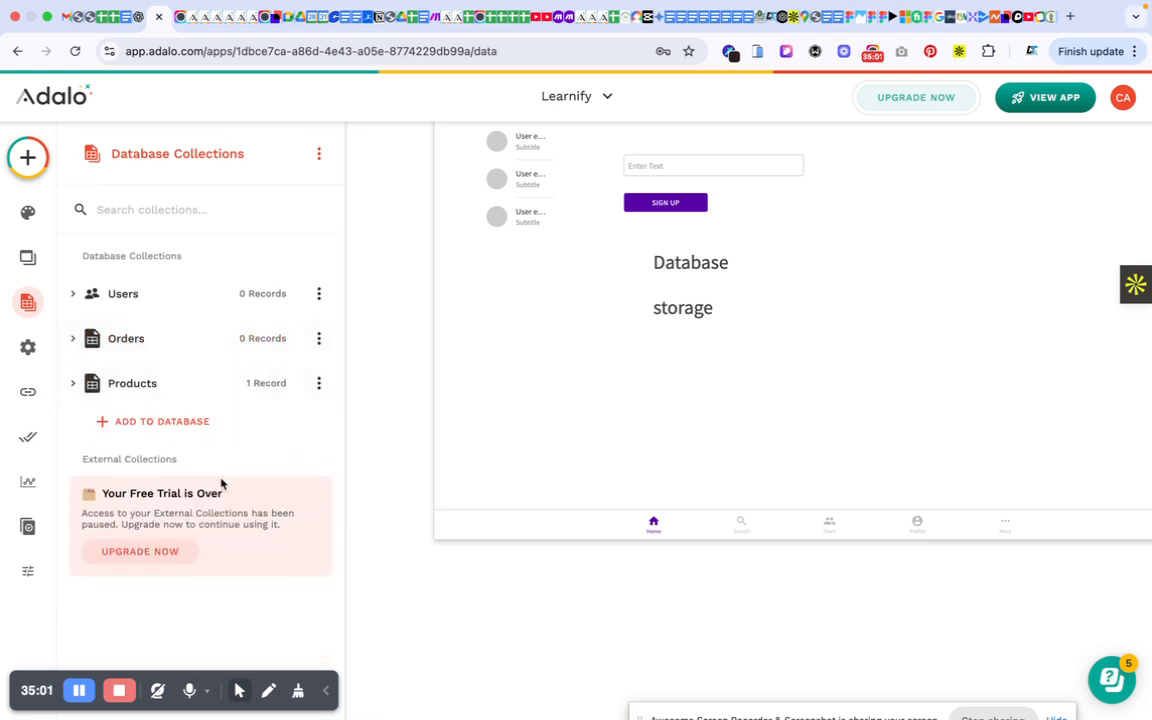
left_click(185, 338)
left_click(187, 346)
Examine the Products collection's properties, from Name and Description through to the Orders relationship, and collapse the collection
left_click(165, 381)
scroll(183, 418, "down", 2)
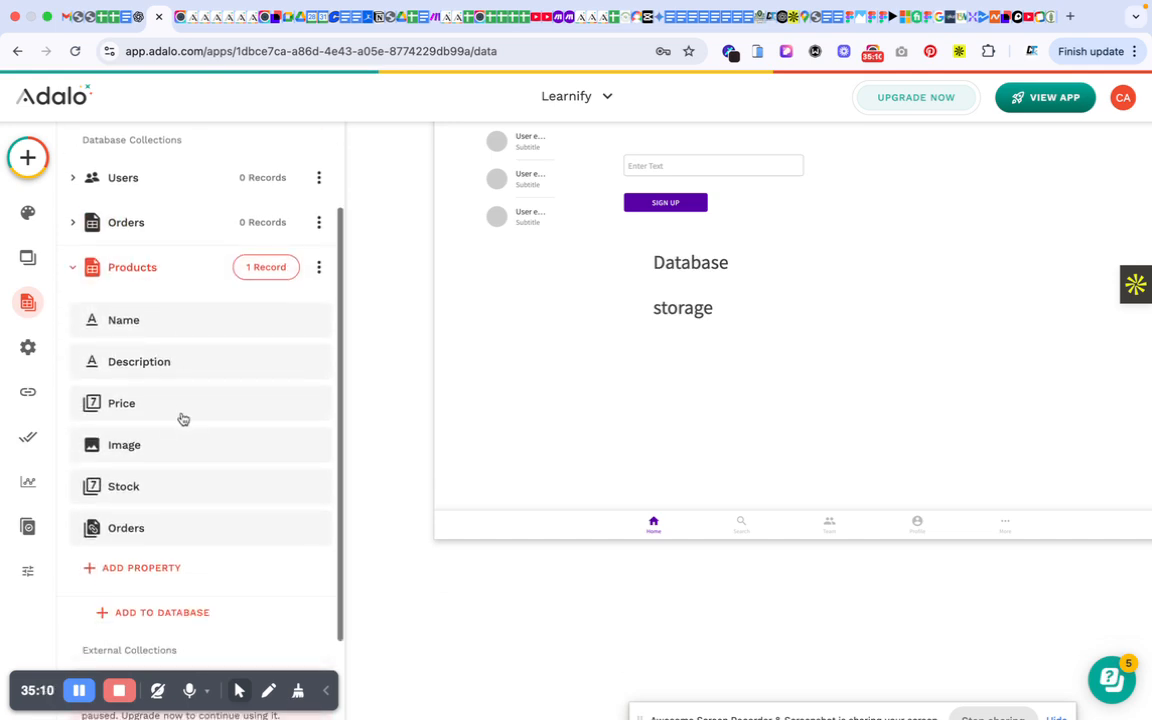
left_click(179, 266)
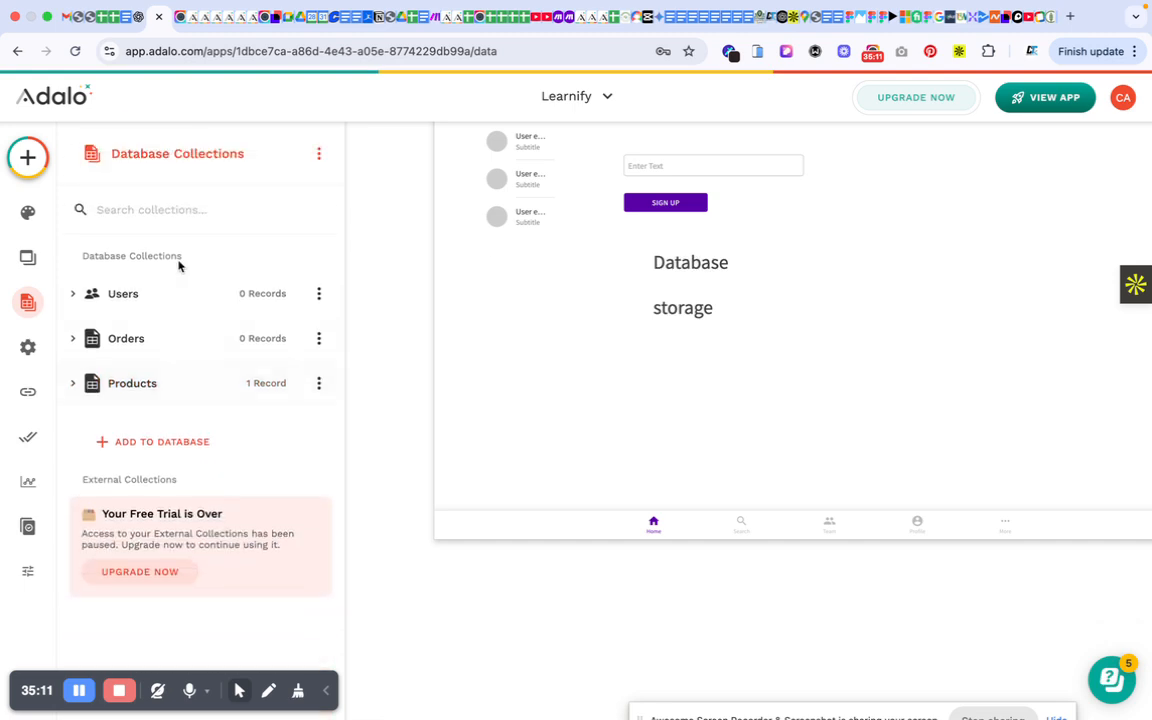
left_click(181, 388)
scroll(183, 390, "down", 2)
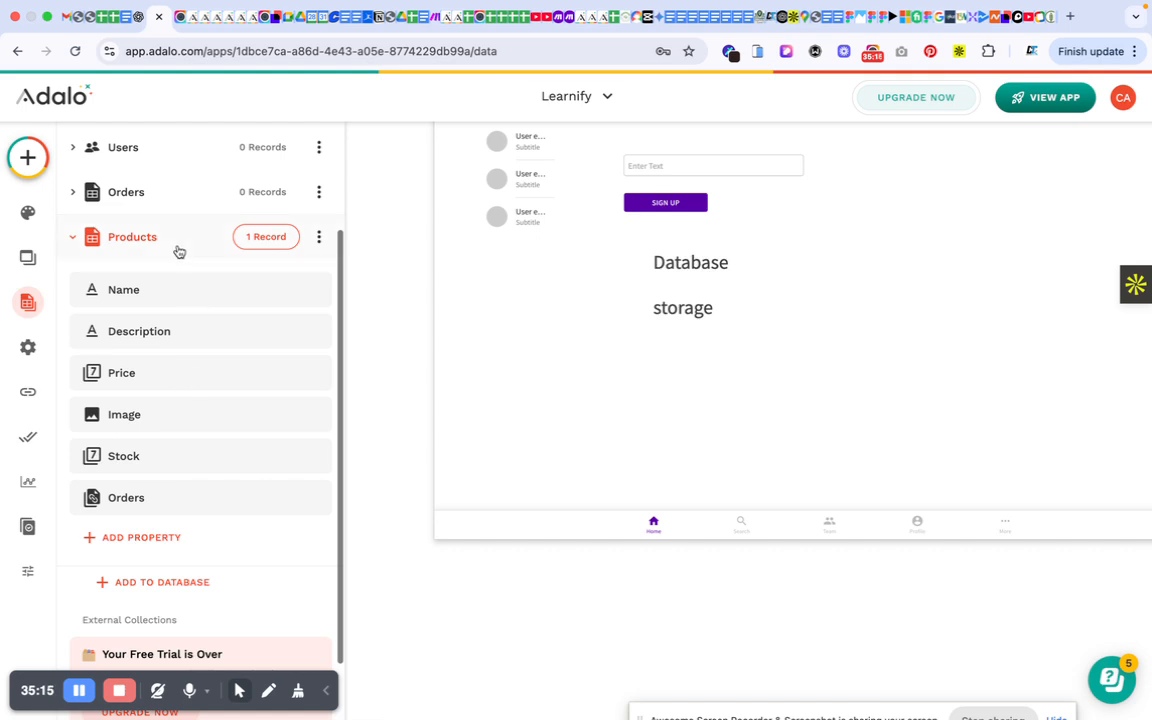
scroll(167, 238, "up", 1)
scroll(166, 238, "up", 2)
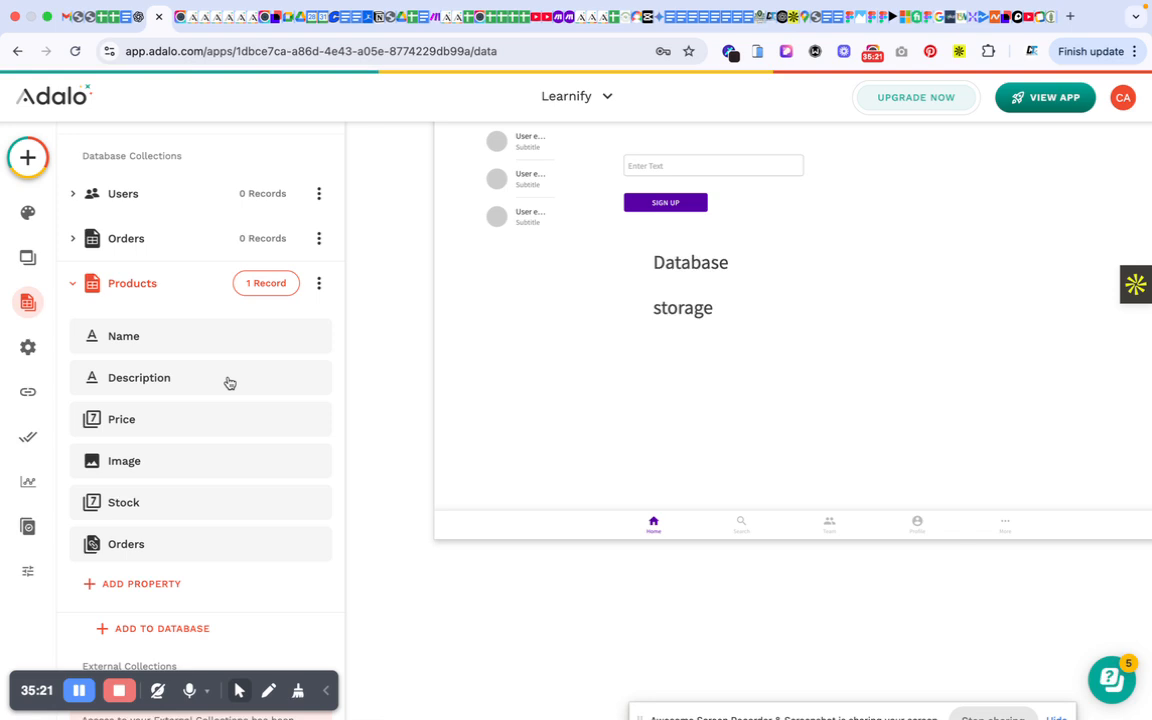
left_click(178, 292)
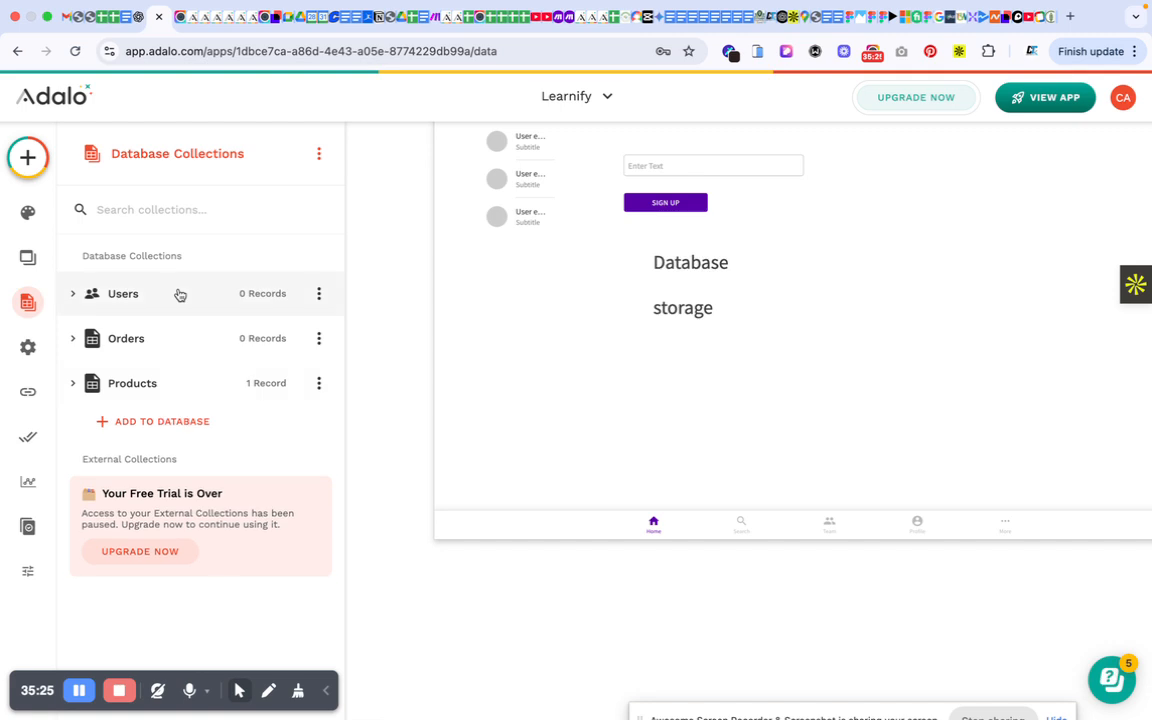
left_click(165, 382)
scroll(162, 380, "down", 3)
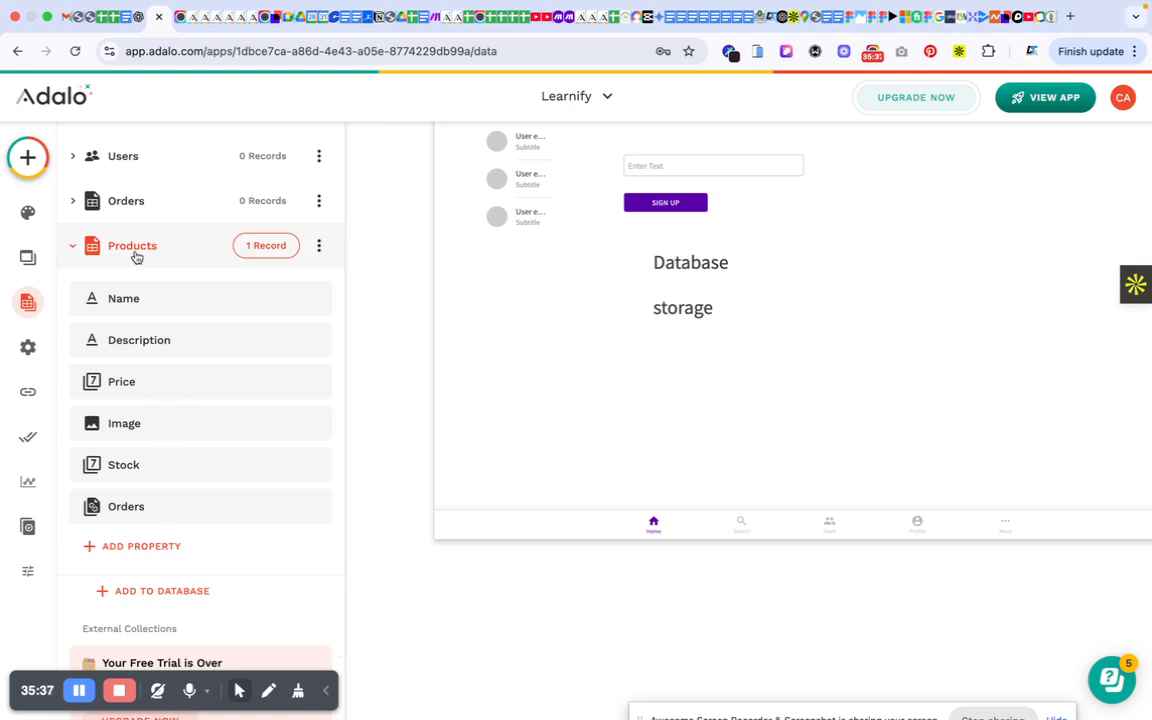
scroll(172, 257, "up", 3)
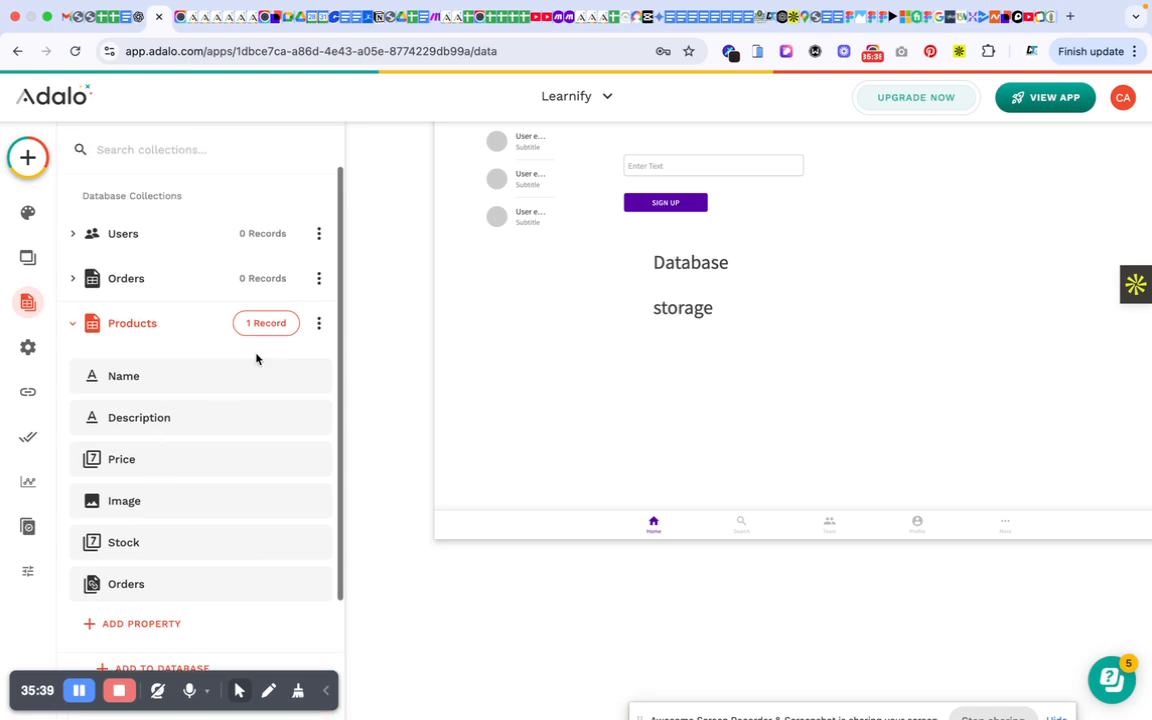
left_click(182, 326)
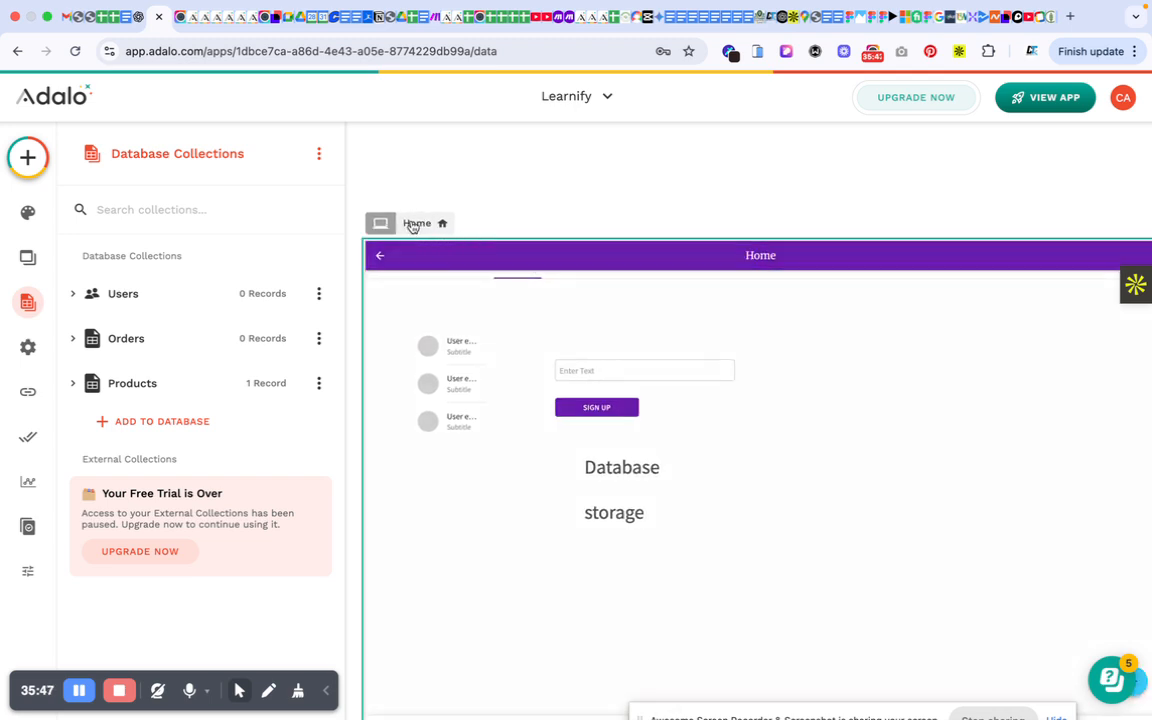
scroll(511, 209, "down", 1)
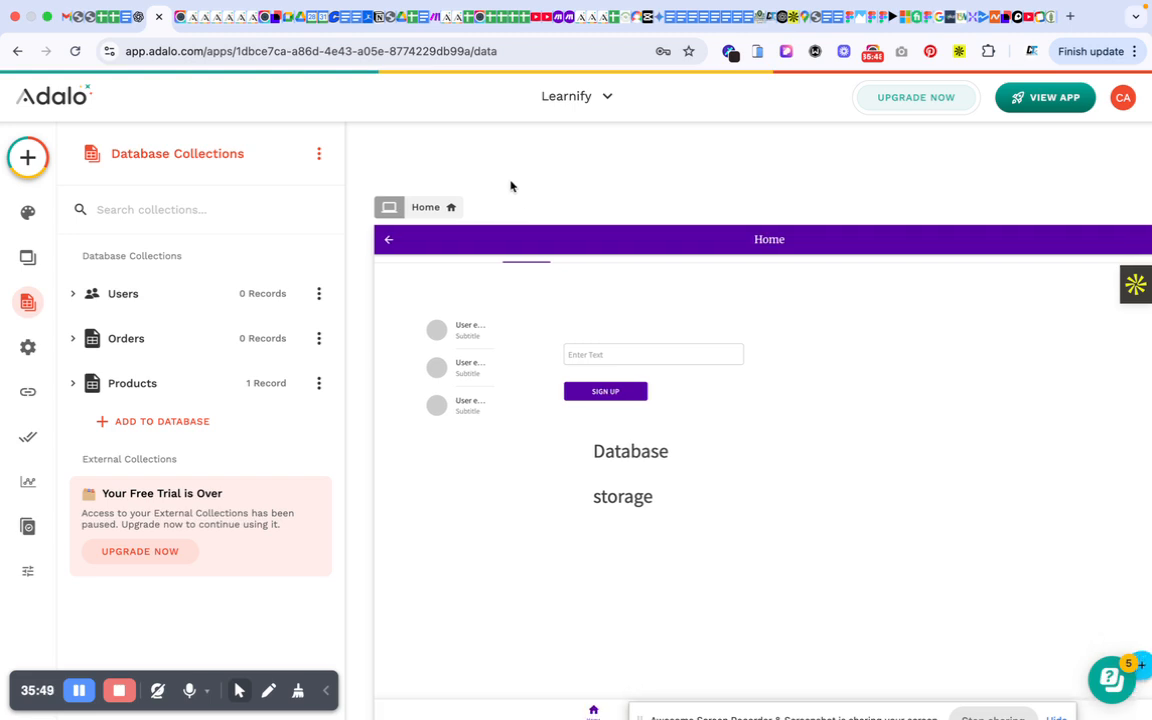
left_click(511, 182)
left_click(430, 217)
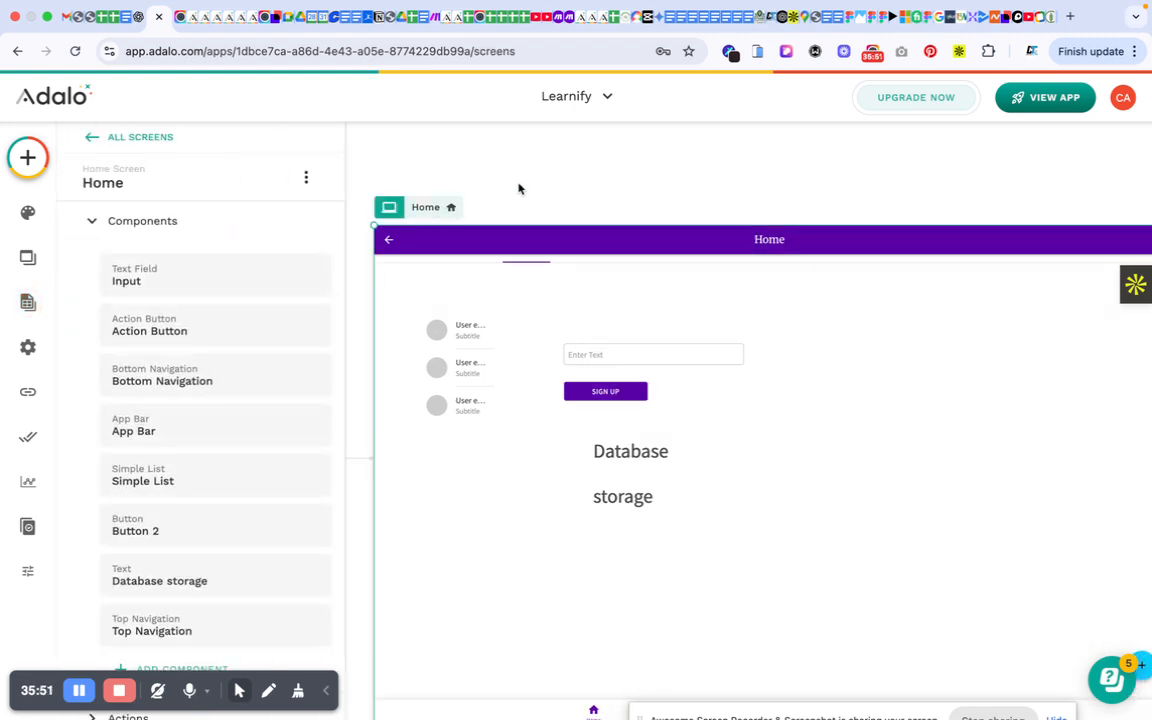
scroll(540, 188, "right", 1)
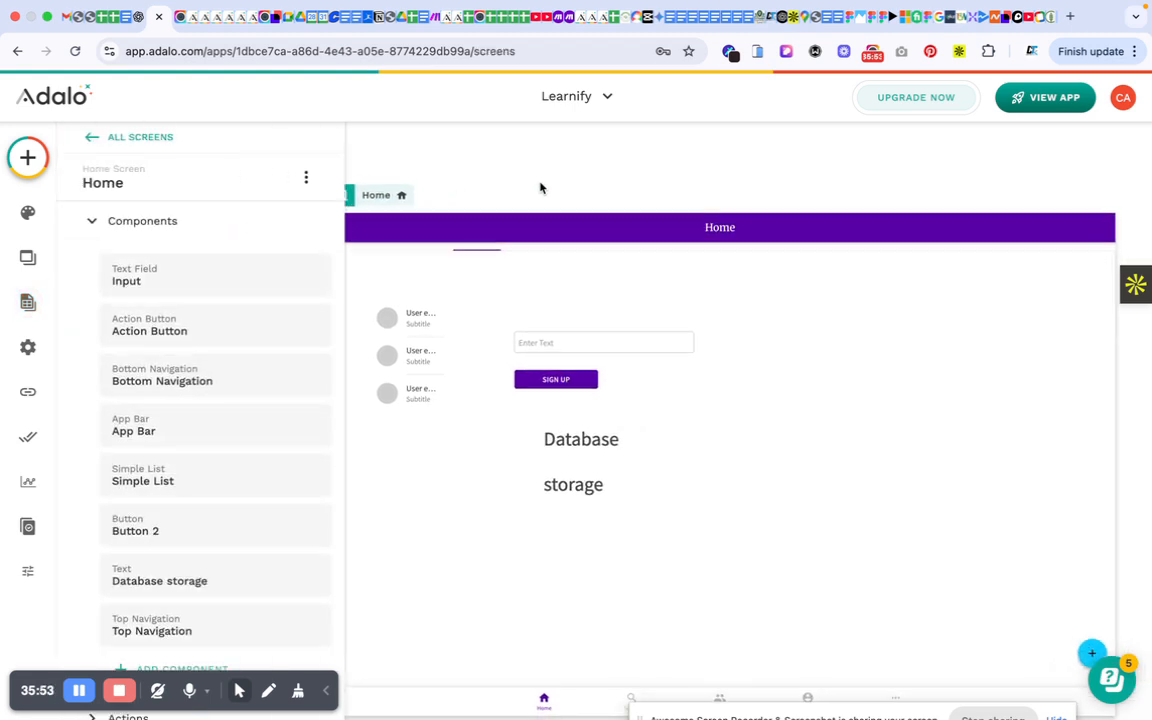
scroll(540, 188, "left", 1)
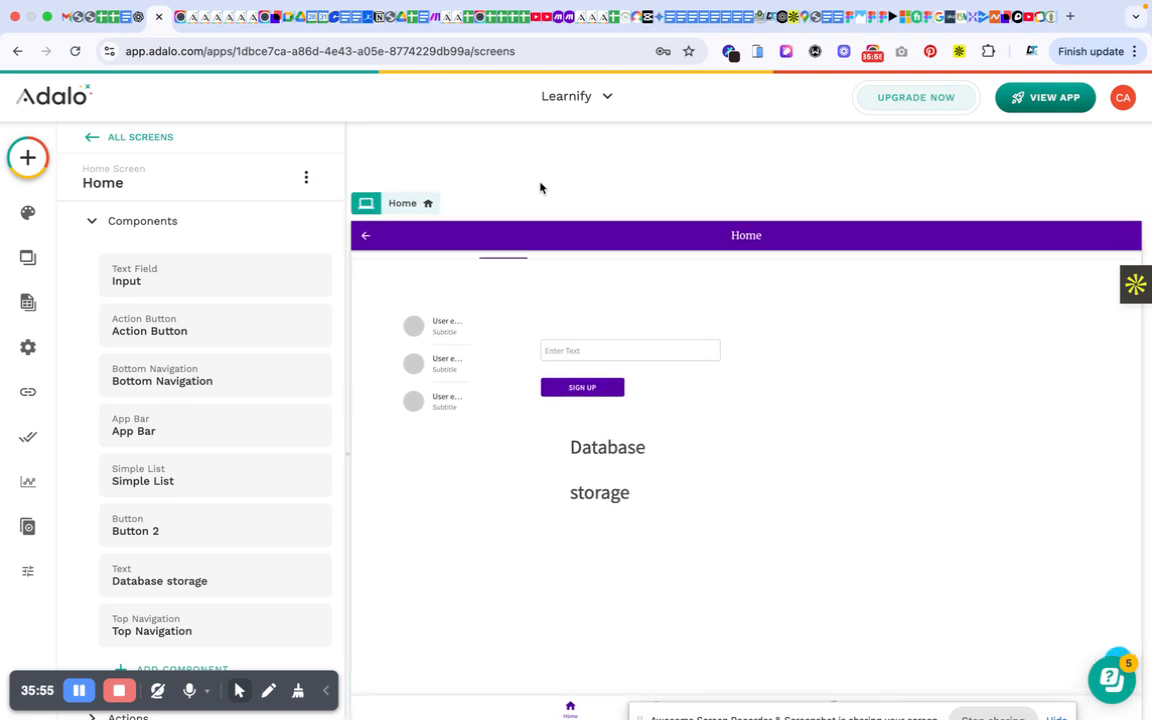
left_click(563, 185)
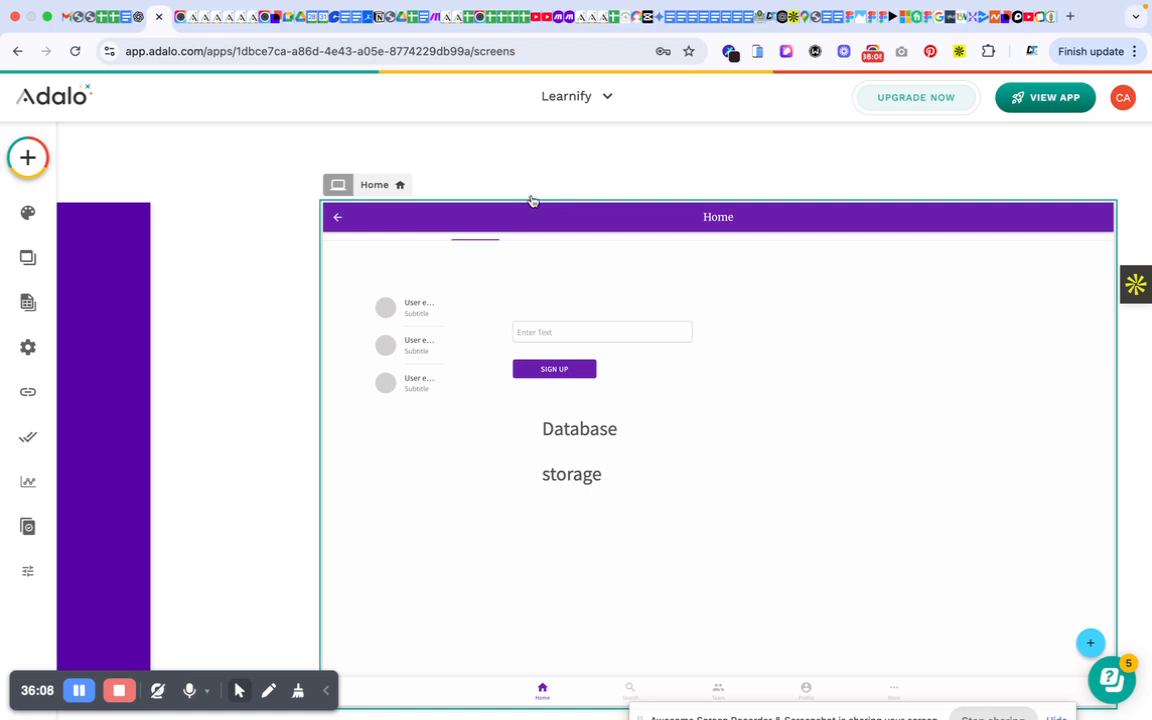
Return to the database collections, look over the Products properties once more, and close the database view
left_click(28, 302)
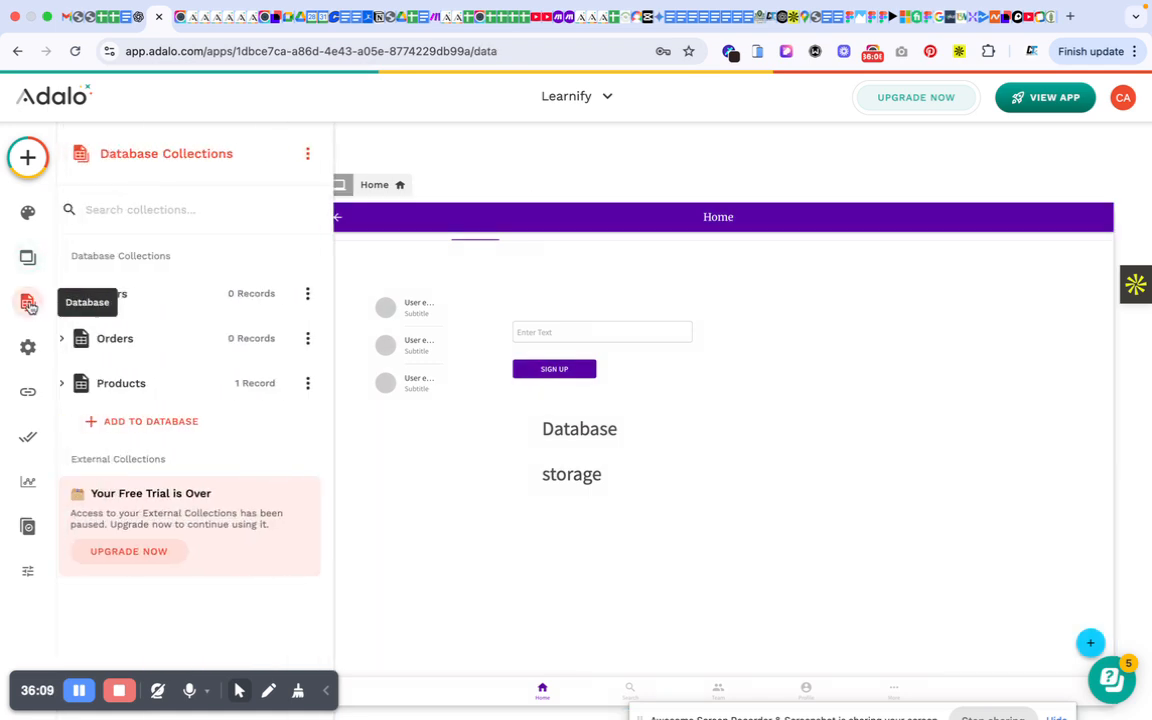
left_click(134, 385)
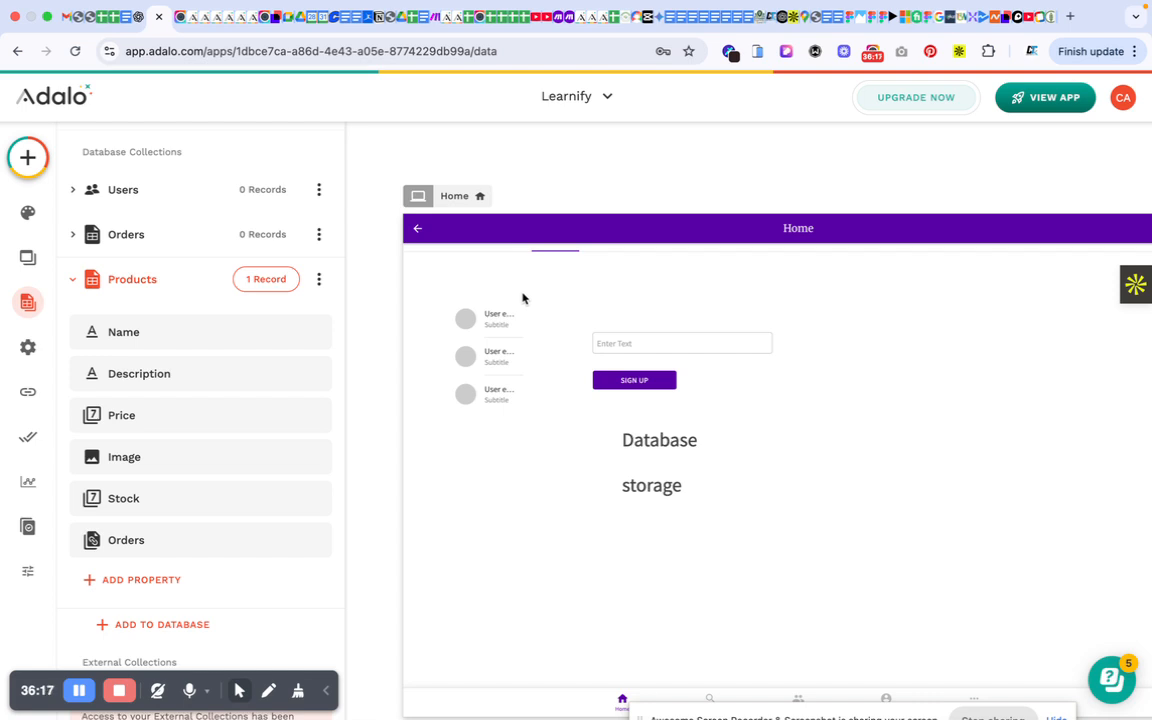
left_click(568, 183)
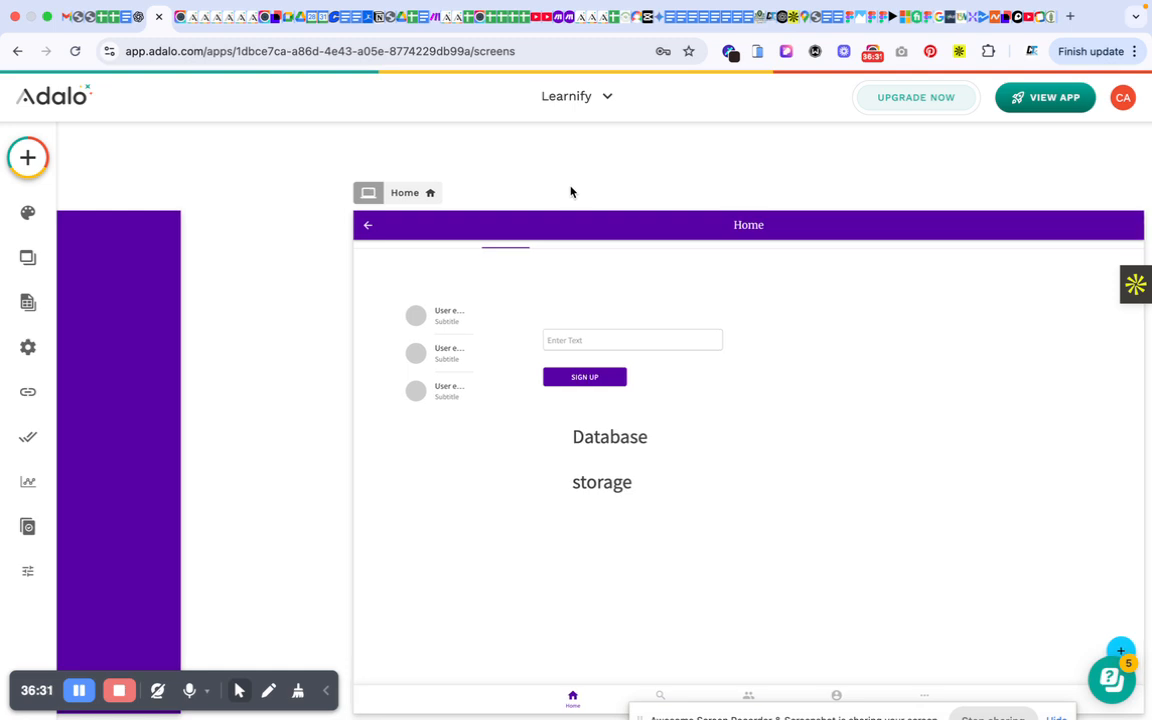
Reopen the database collections and examine the Products collection's properties, from Name and Description to the Orders relationship
scroll(571, 192, "up", 1)
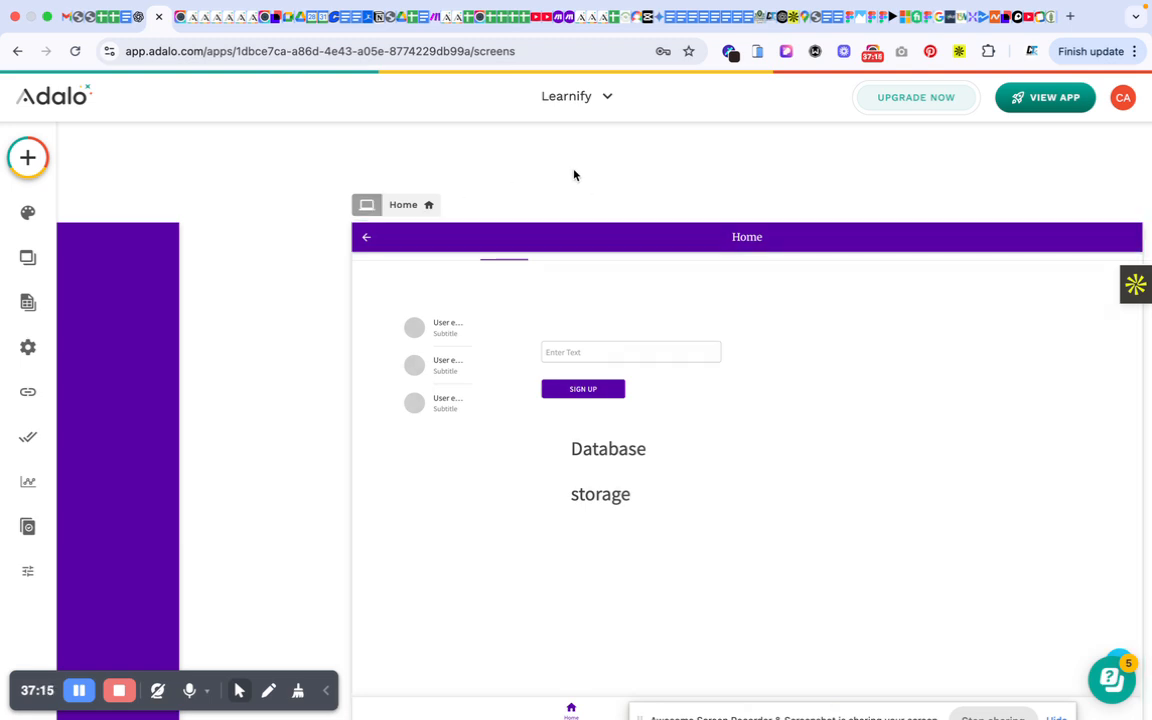
left_click(28, 302)
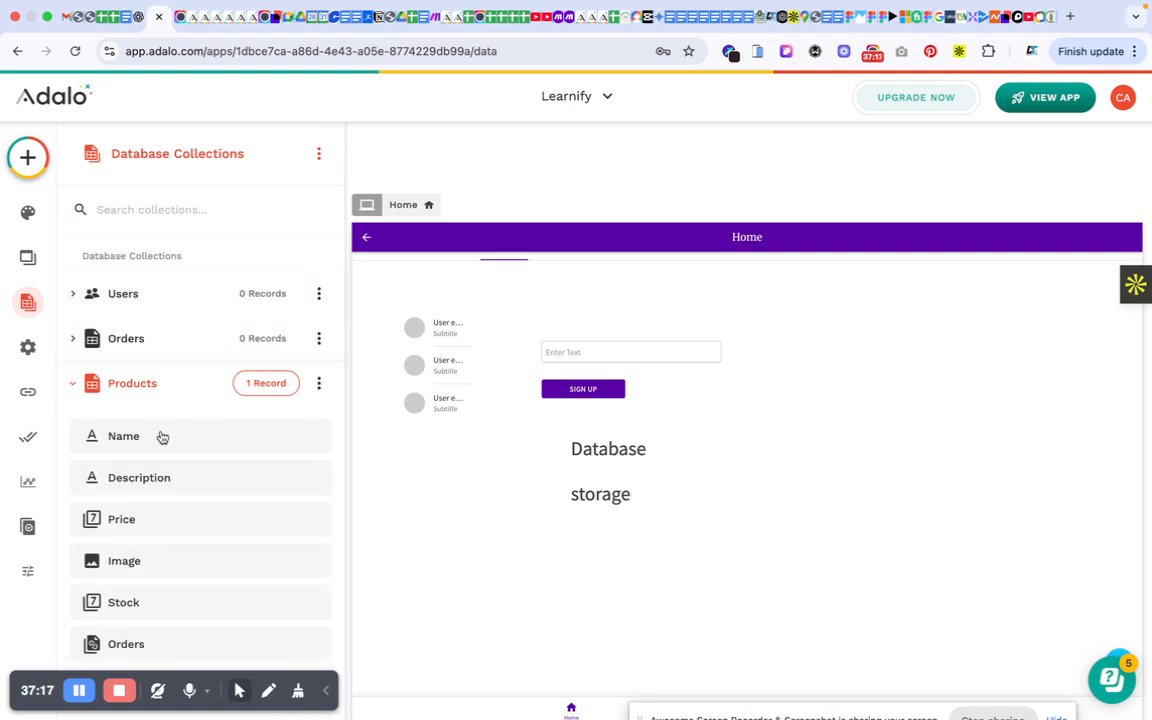
scroll(160, 438, "down", 3)
scroll(162, 437, "up", 3)
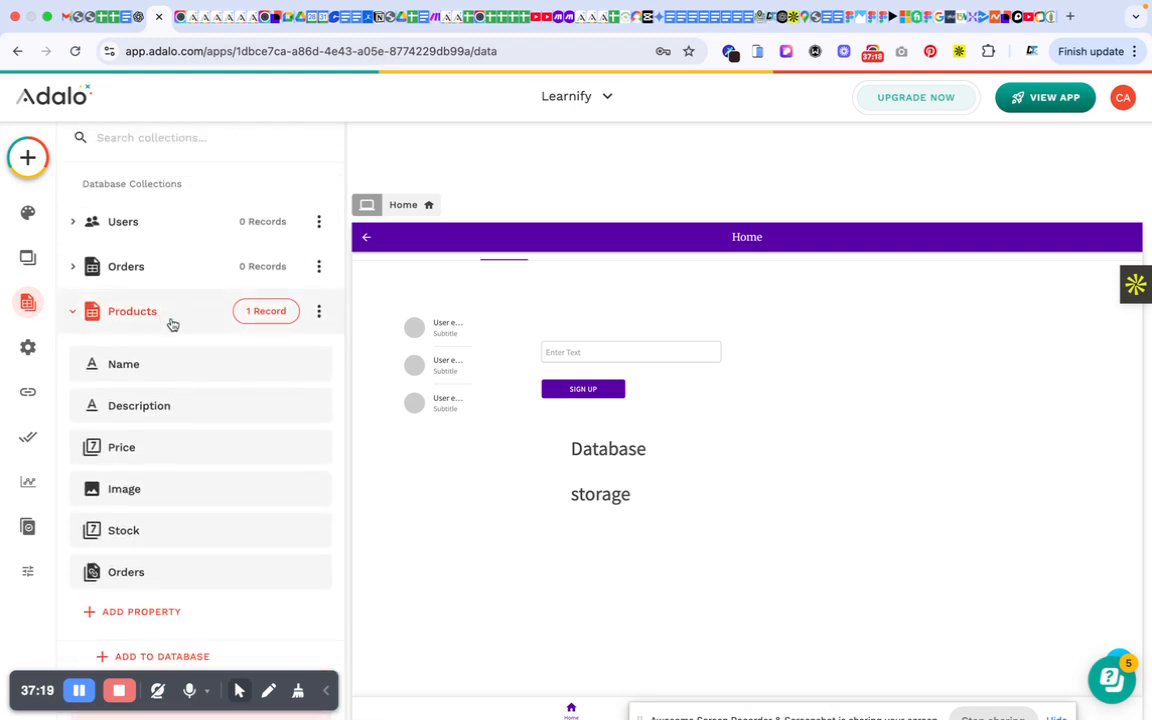
scroll(170, 324, "down", 1)
scroll(172, 325, "up", 1)
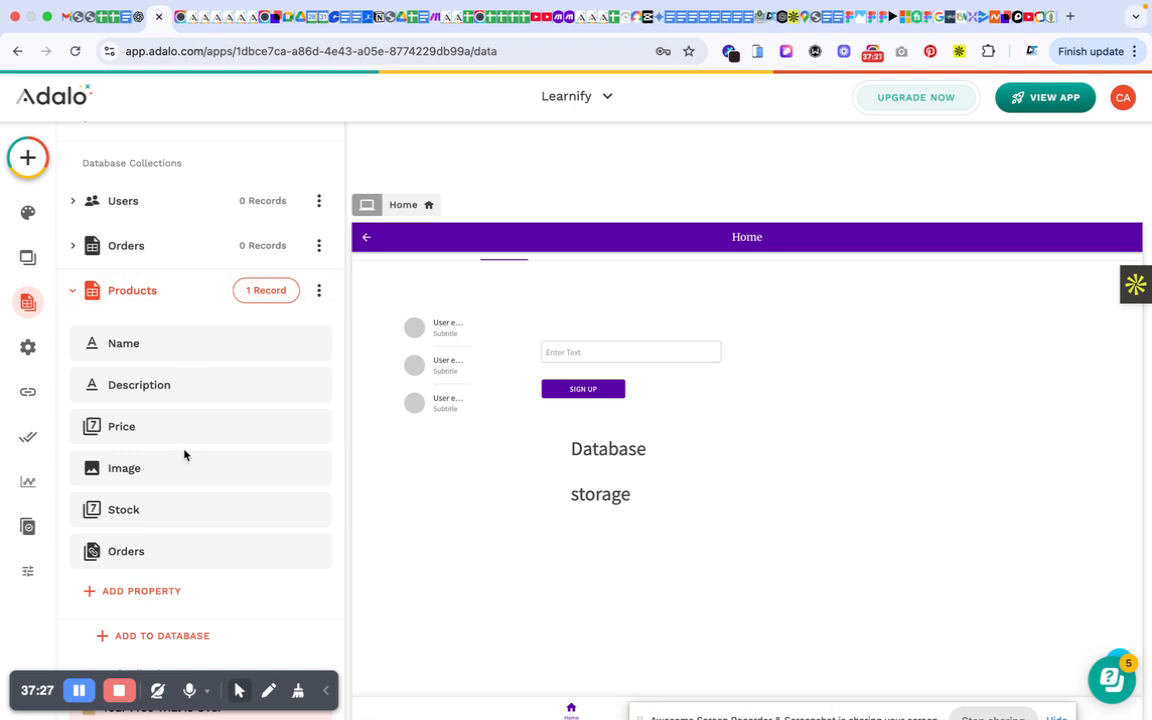
scroll(185, 452, "down", 2)
scroll(185, 345, "up", 2)
scroll(152, 303, "down", 1)
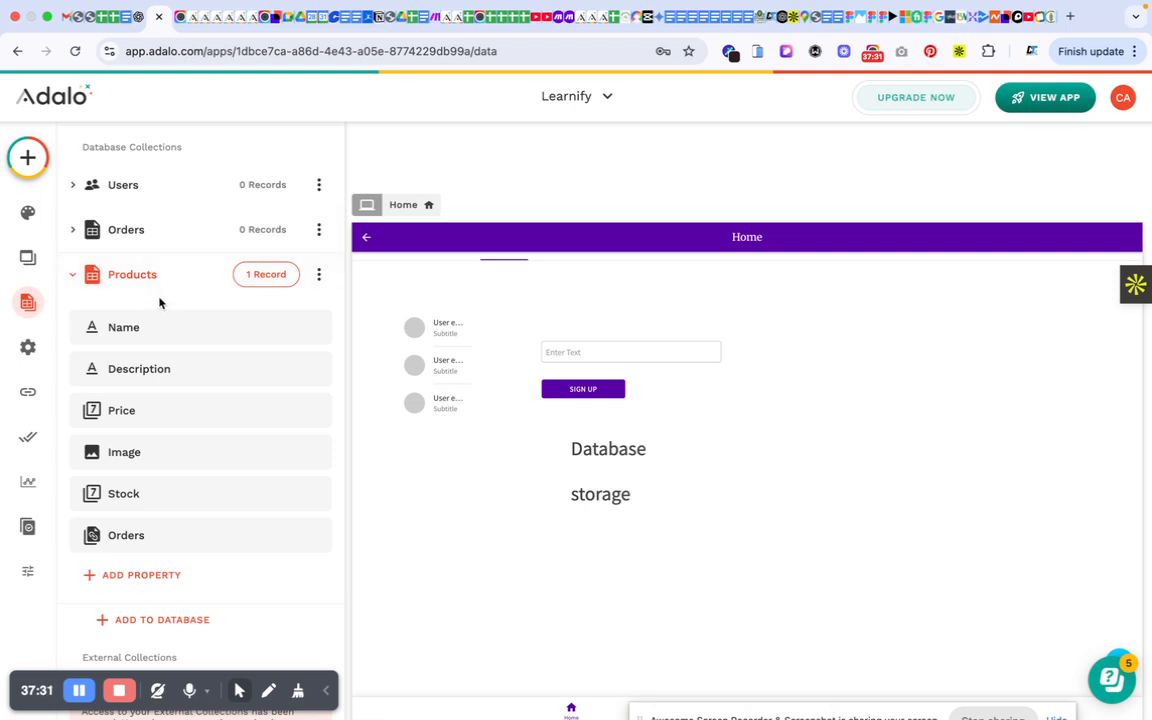
scroll(160, 298, "up", 1)
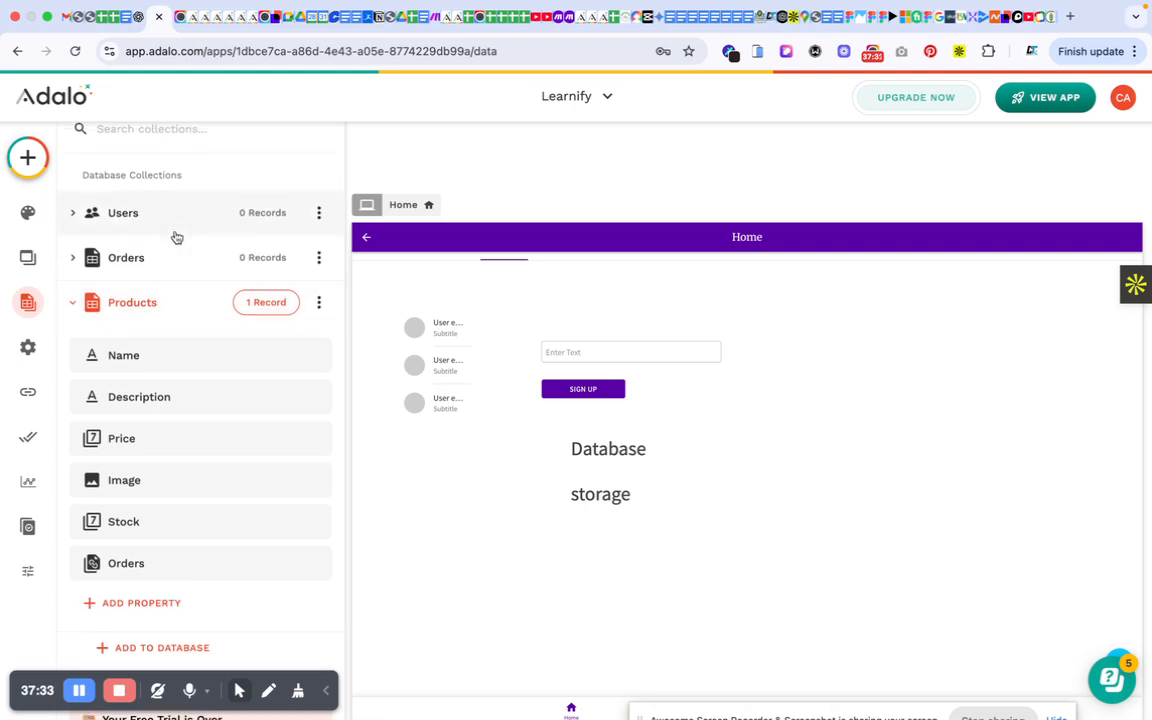
scroll(167, 504, "down", 2)
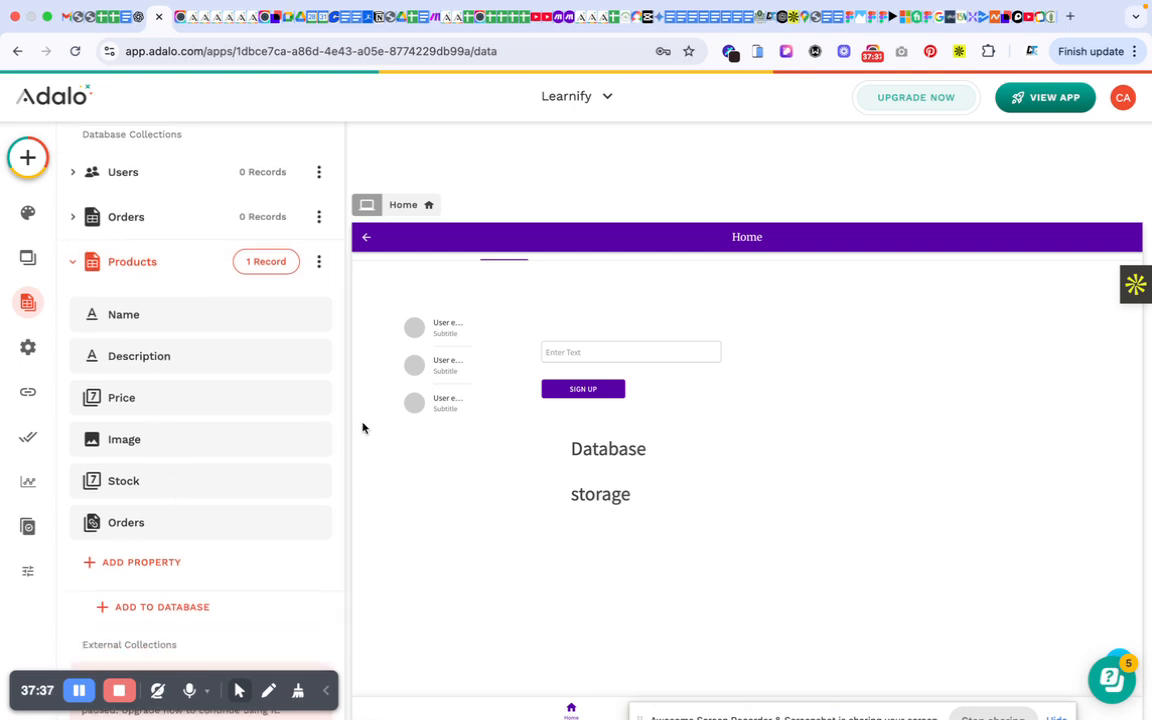
scroll(378, 422, "left", 1)
scroll(378, 422, "right", 1)
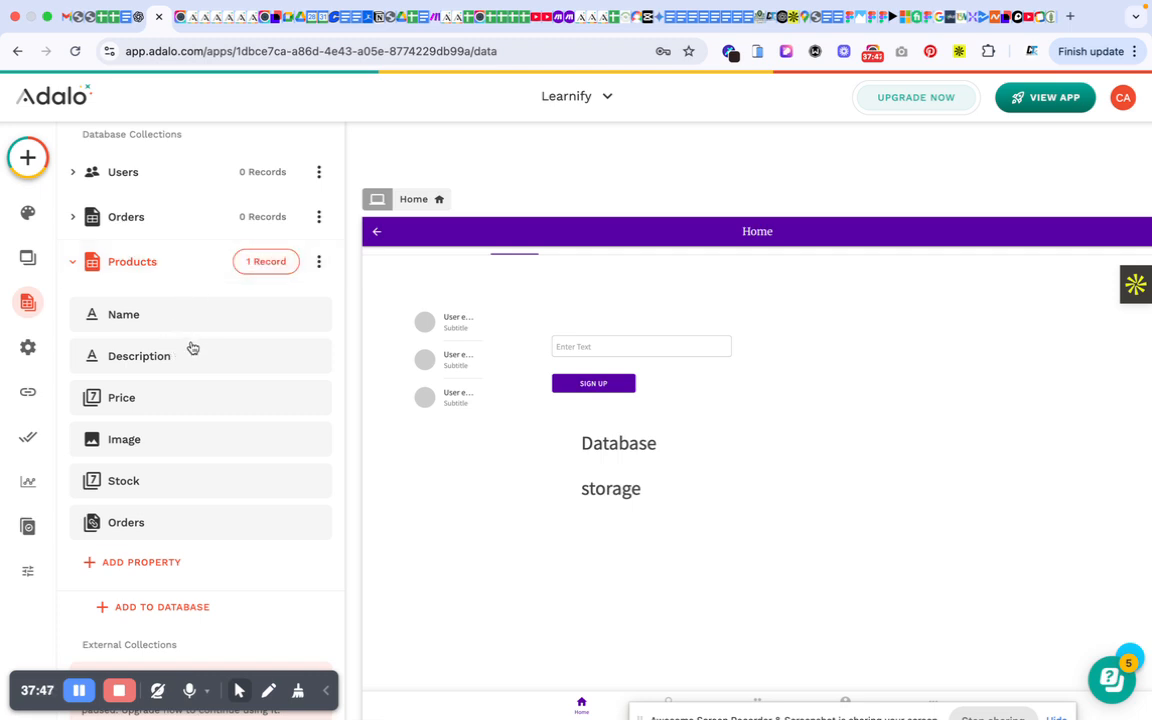
scroll(194, 330, "up", 1)
scroll(195, 330, "down", 2)
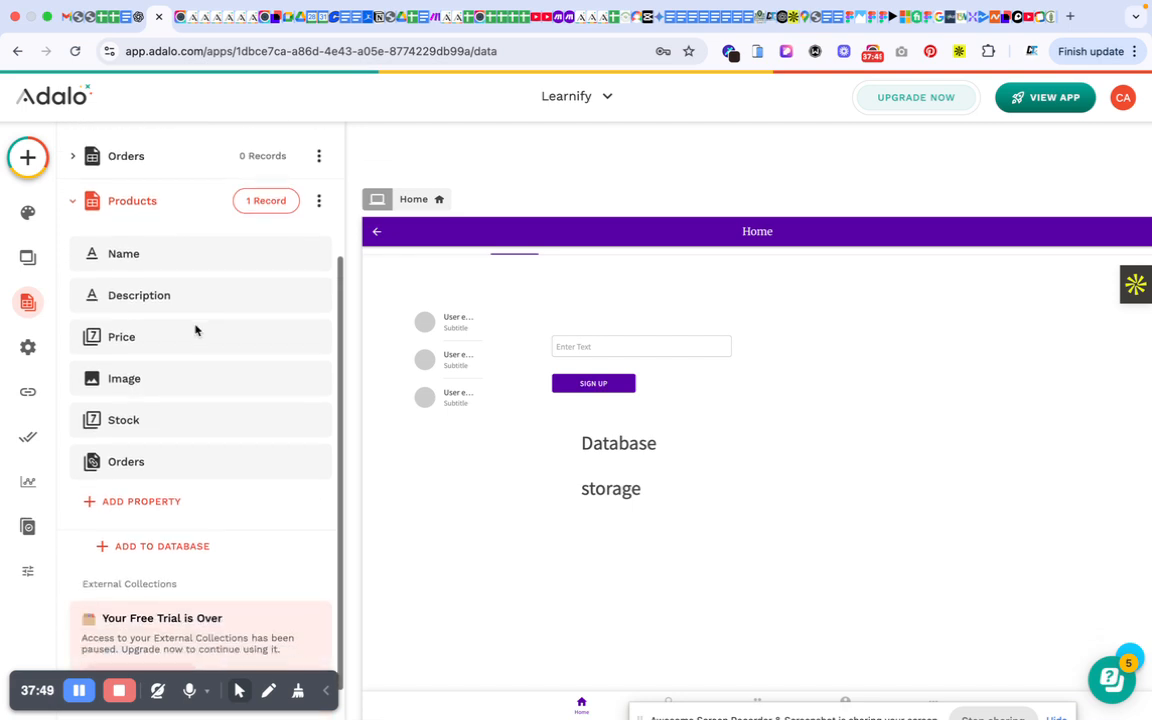
scroll(144, 460, "up", 1)
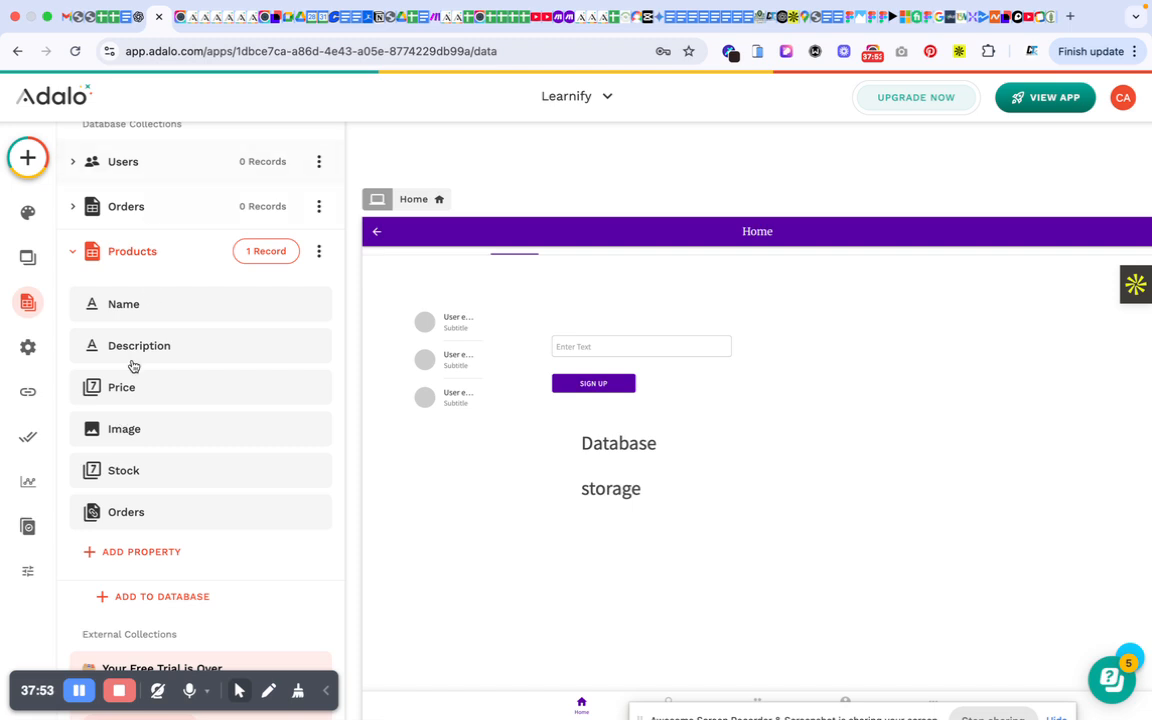
scroll(140, 400, "down", 1)
scroll(160, 425, "up", 1)
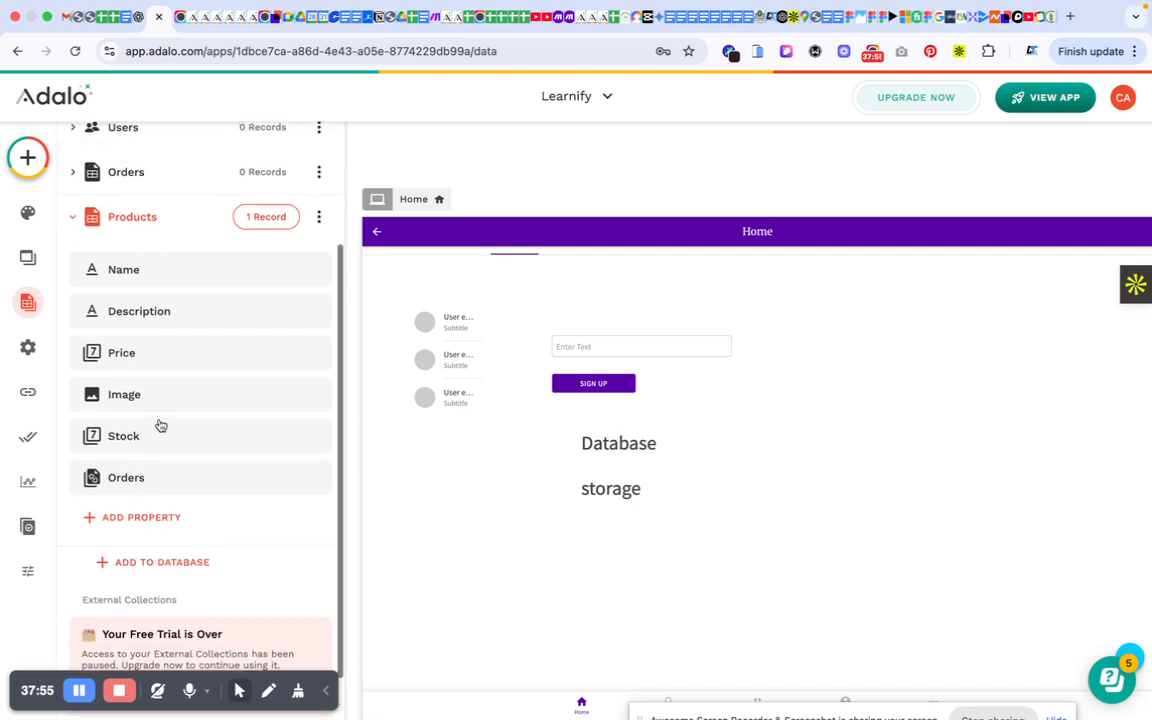
scroll(167, 378, "up", 1)
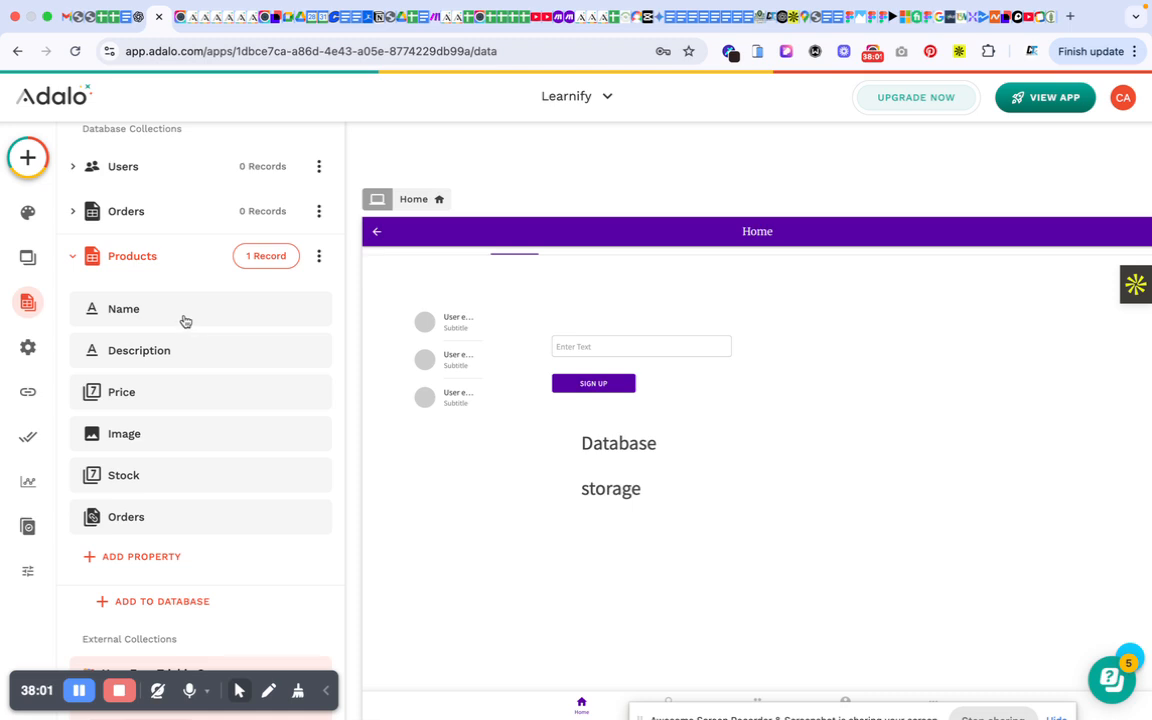
Add a relationship from Products to Users in which a User can have multiple Products and a Product belongs to one User
scroll(144, 492, "down", 1)
left_click(159, 520)
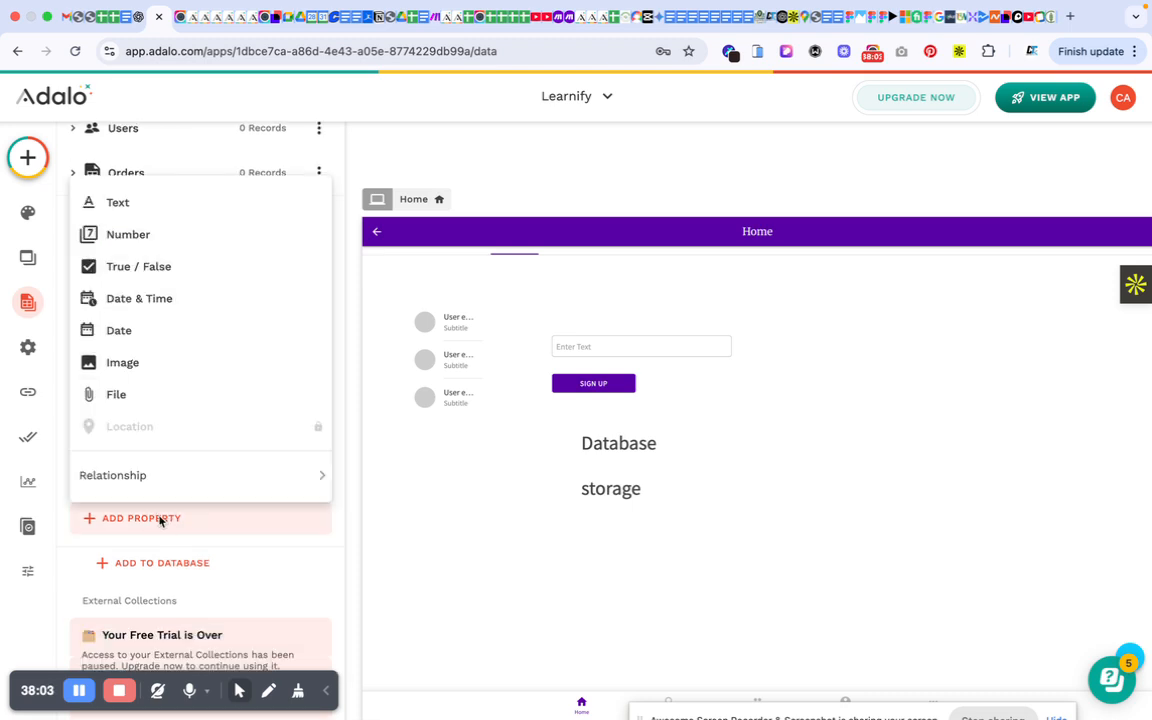
mouse_move(231, 480)
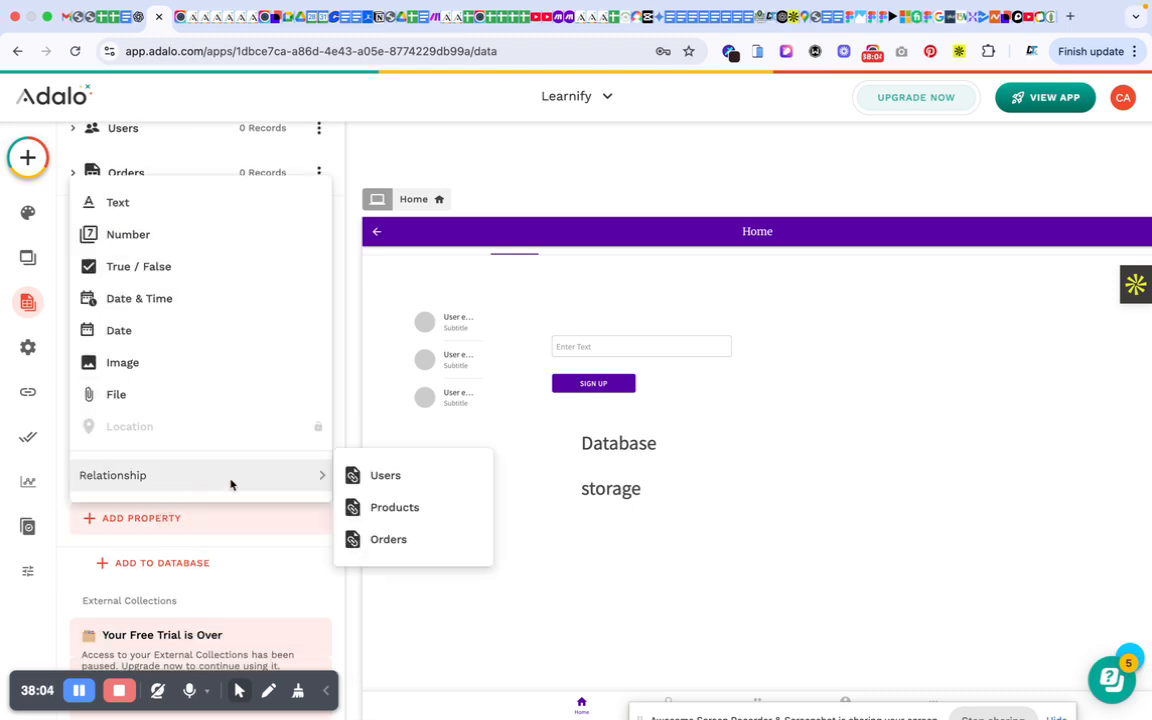
left_click(406, 479)
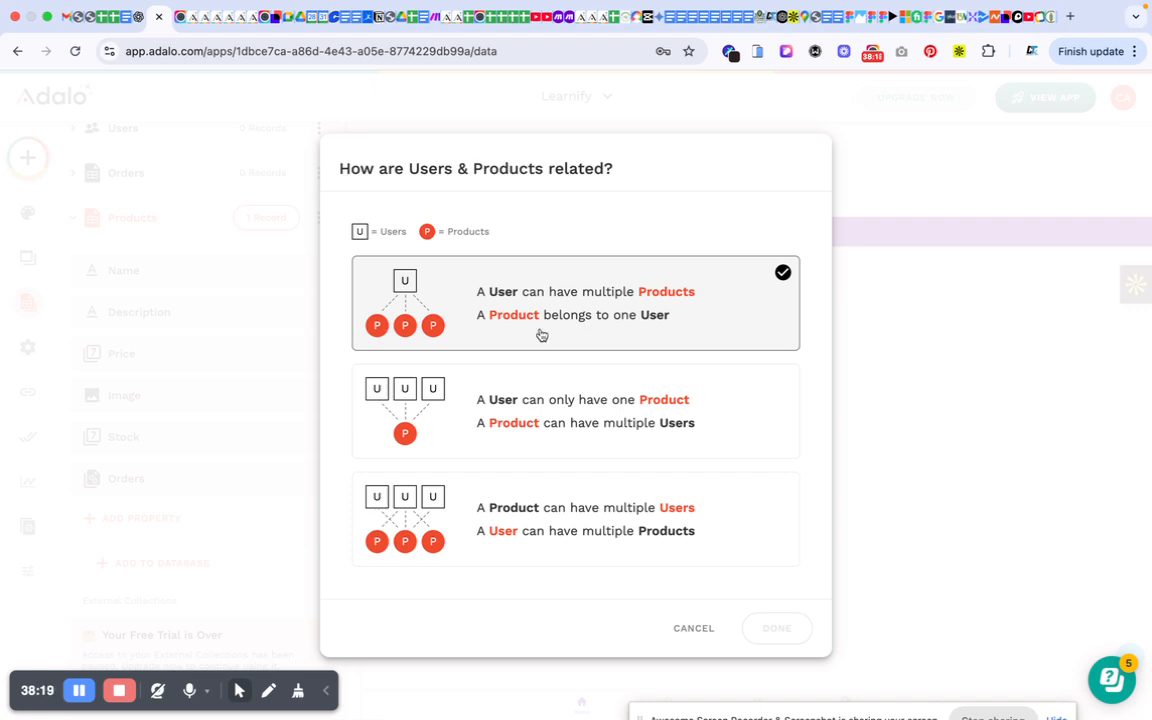
left_click(618, 330)
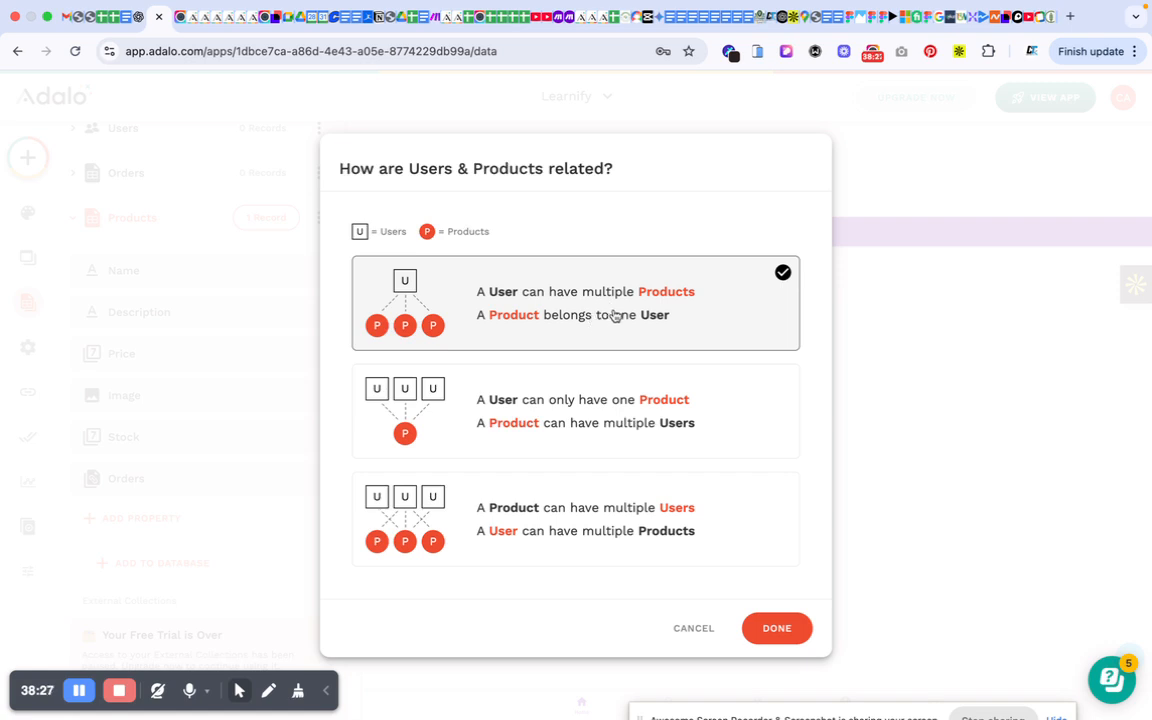
left_click(778, 628)
Name the new Users relationship property Seller and save it
scroll(116, 455, "down", 3)
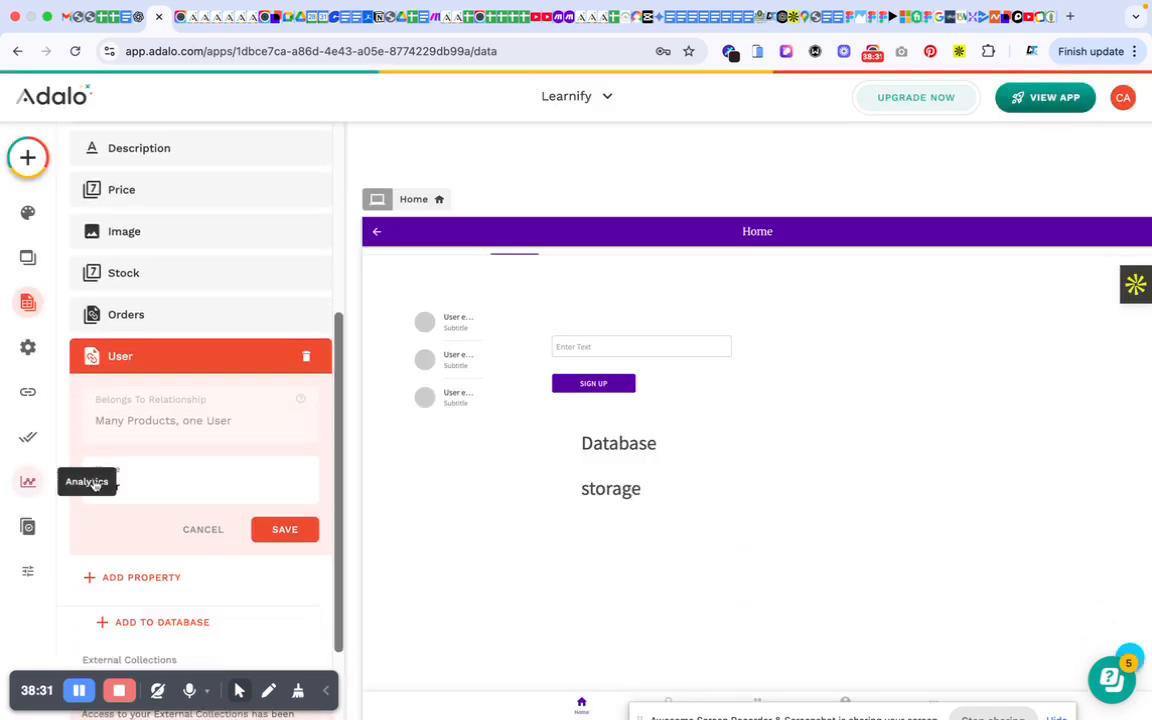
double_click(110, 483)
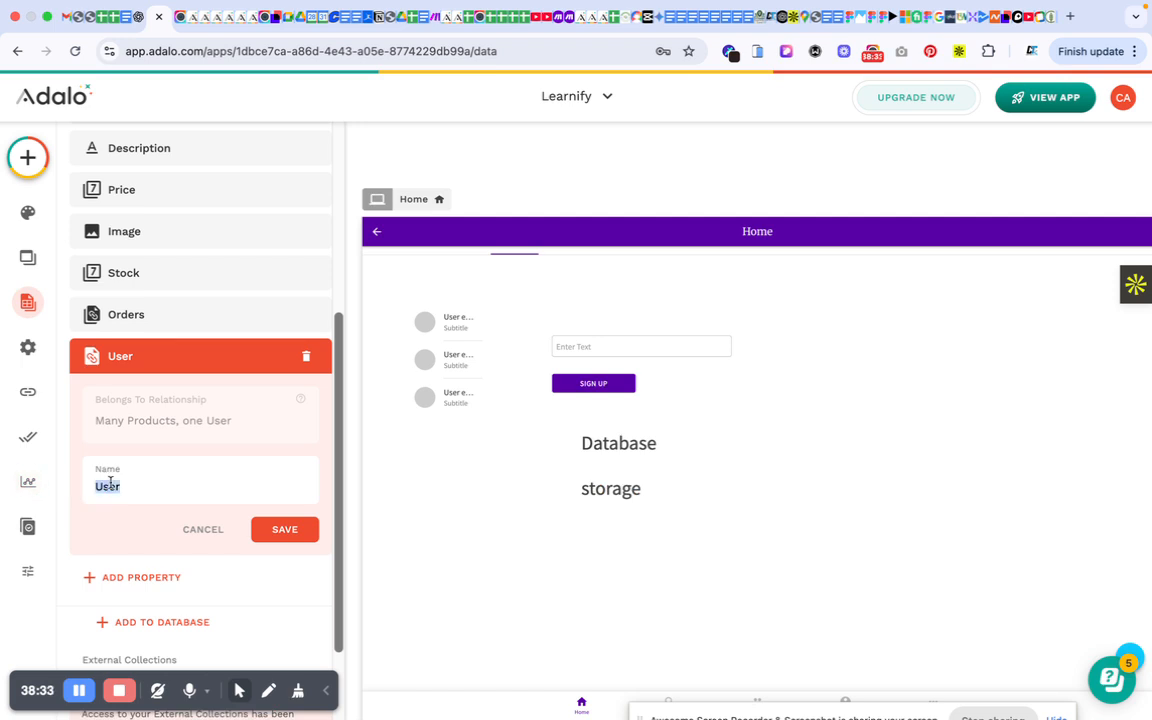
type("Seller")
left_click(285, 530)
scroll(250, 386, "up", 2)
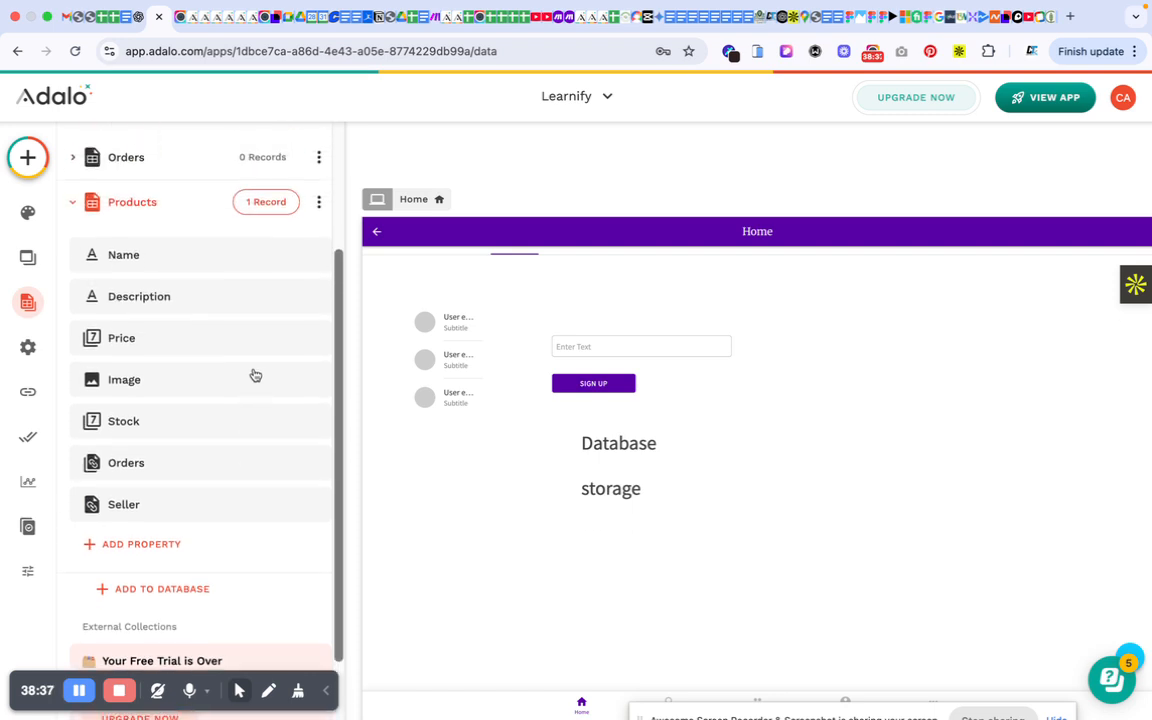
Review the Products collection's property list with the Seller relationship, and leave the collection collapsed
scroll(224, 445, "down", 1)
scroll(224, 445, "up", 3)
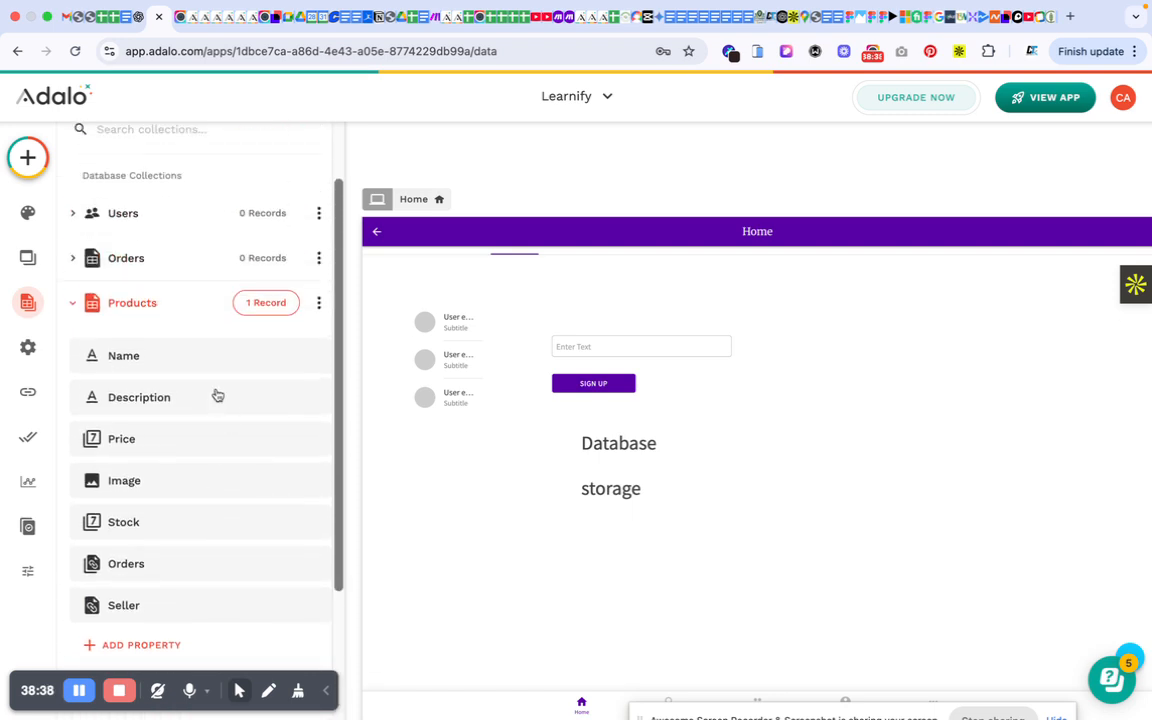
left_click(193, 304)
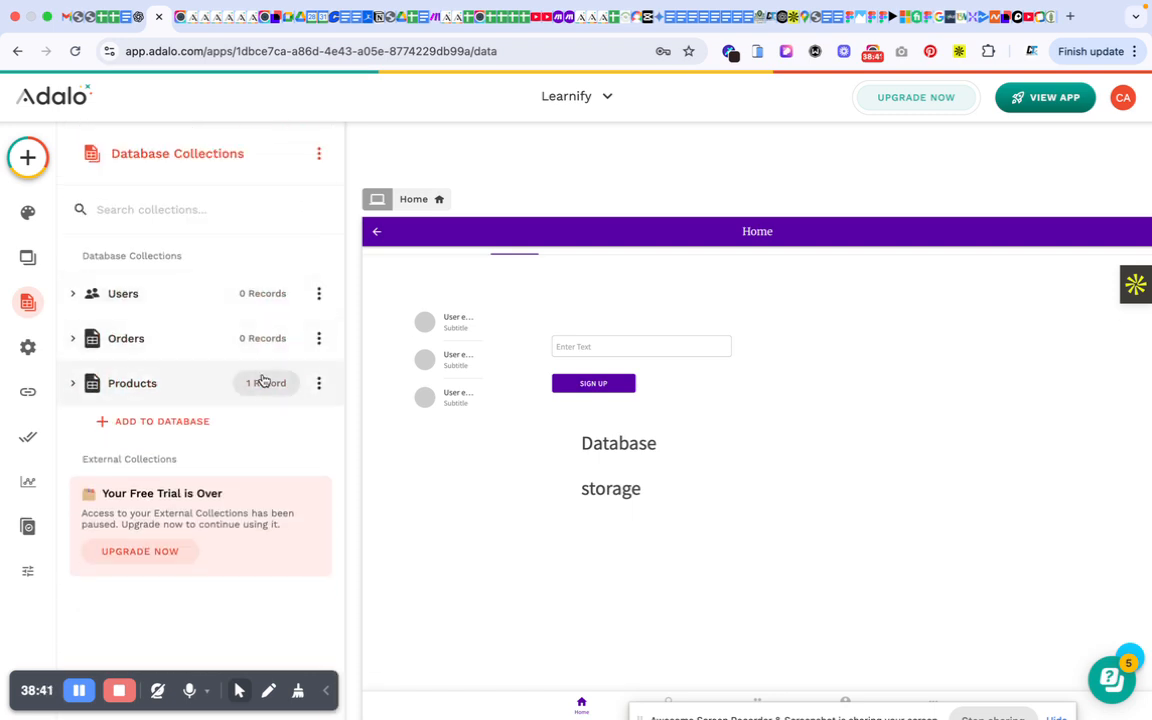
left_click(200, 384)
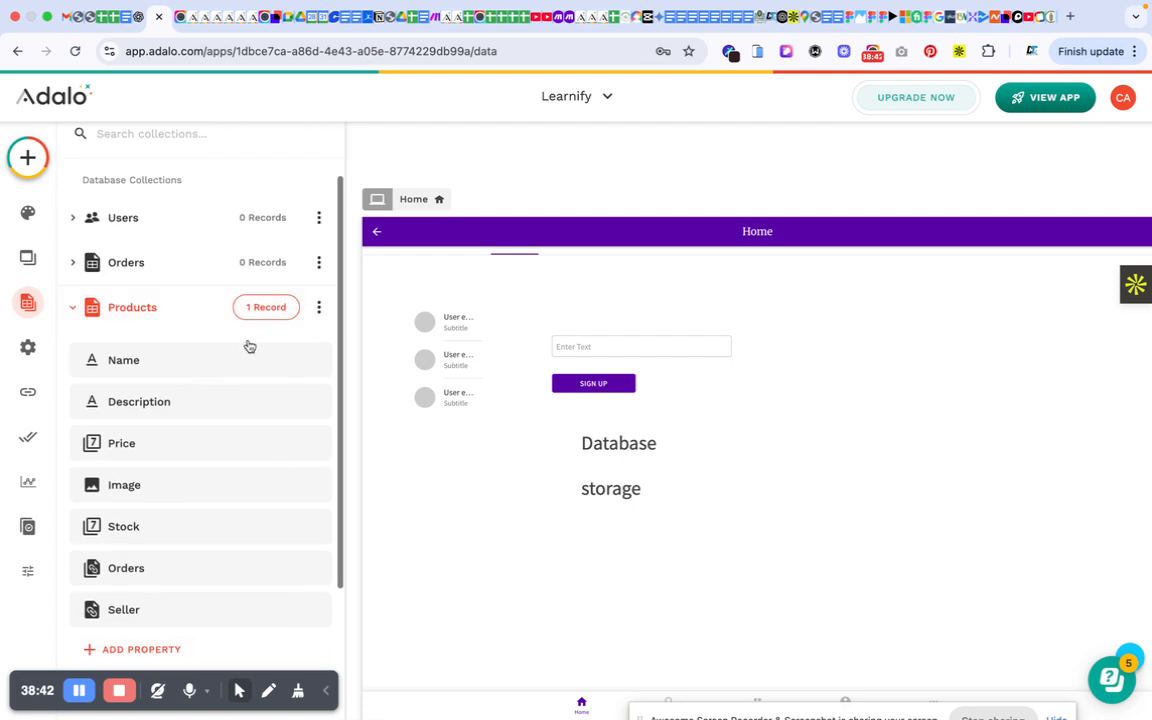
left_click(196, 307)
scroll(463, 269, "down", 1)
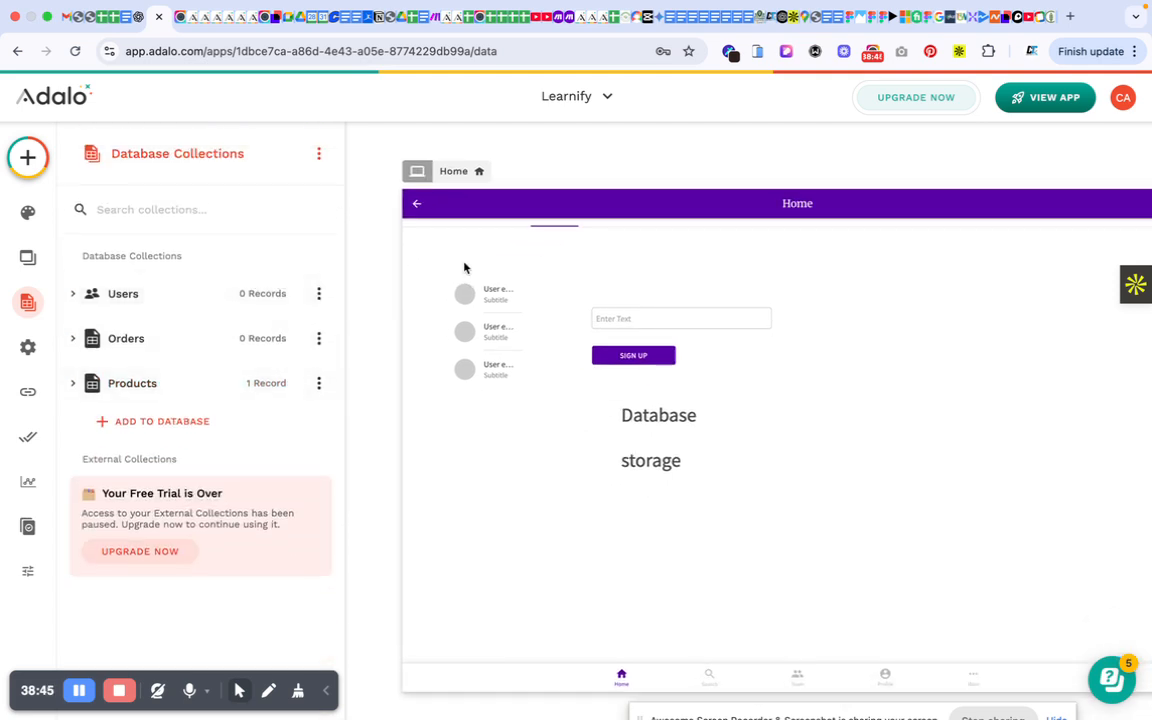
left_click(453, 175)
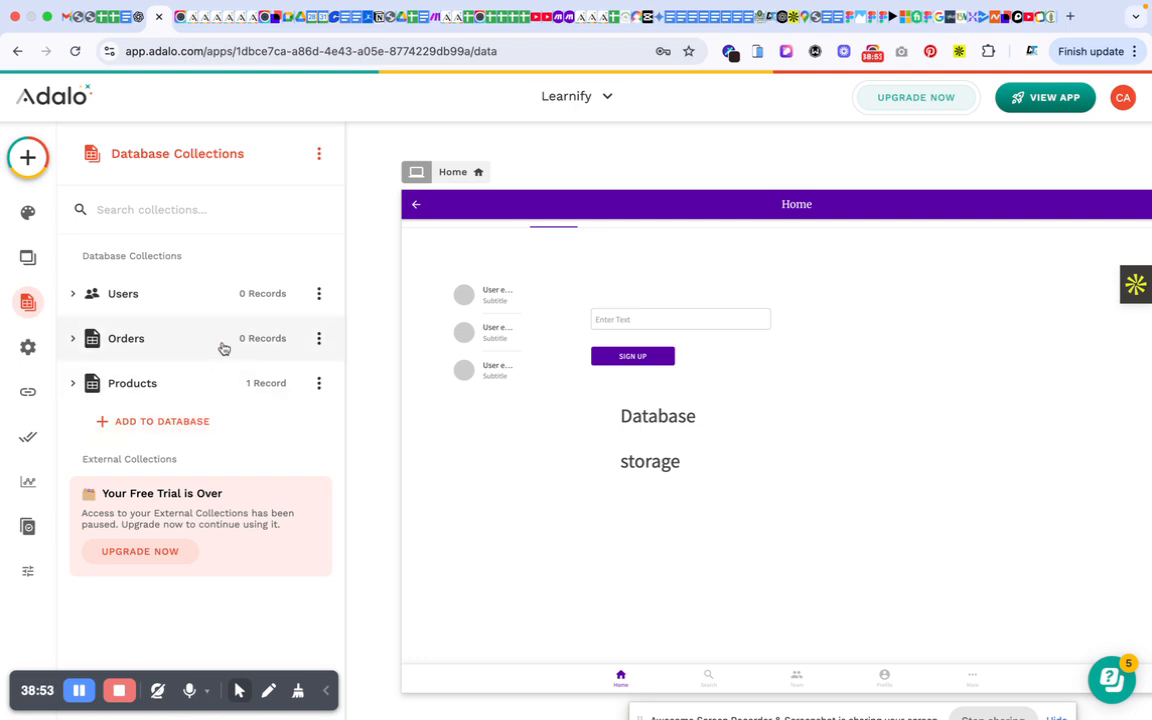
scroll(425, 268, "up", 2)
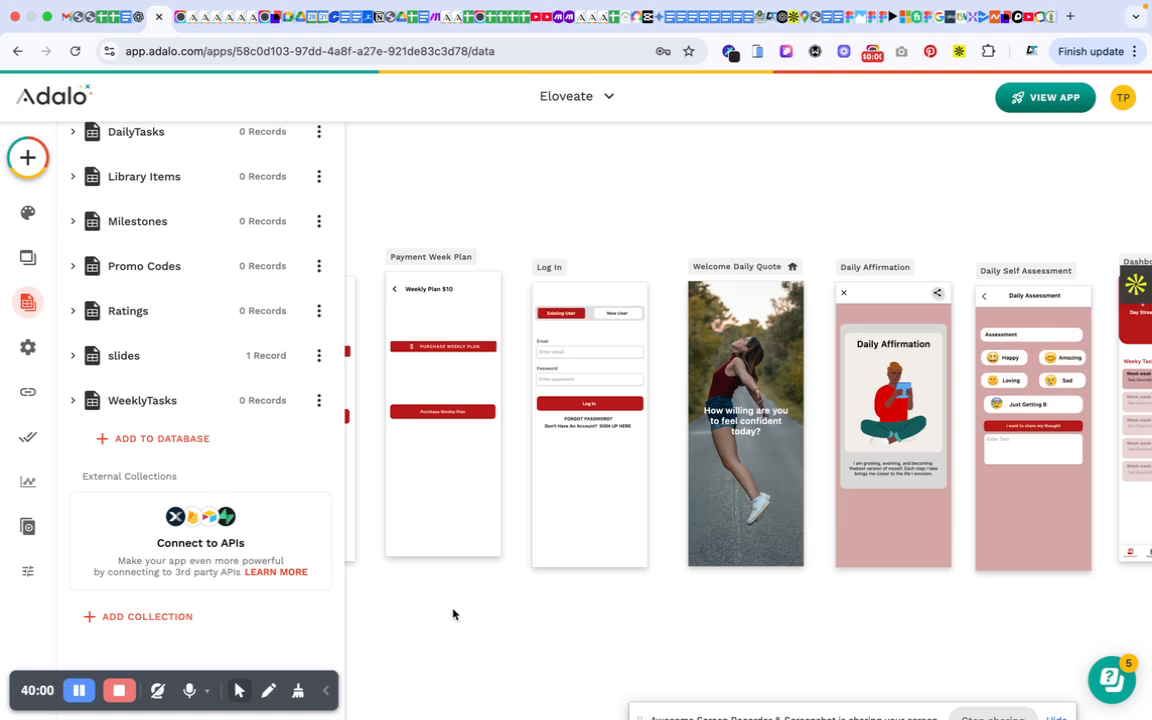
Close the database view in the Eloveate app and look over its screens on the canvas
left_click(453, 612)
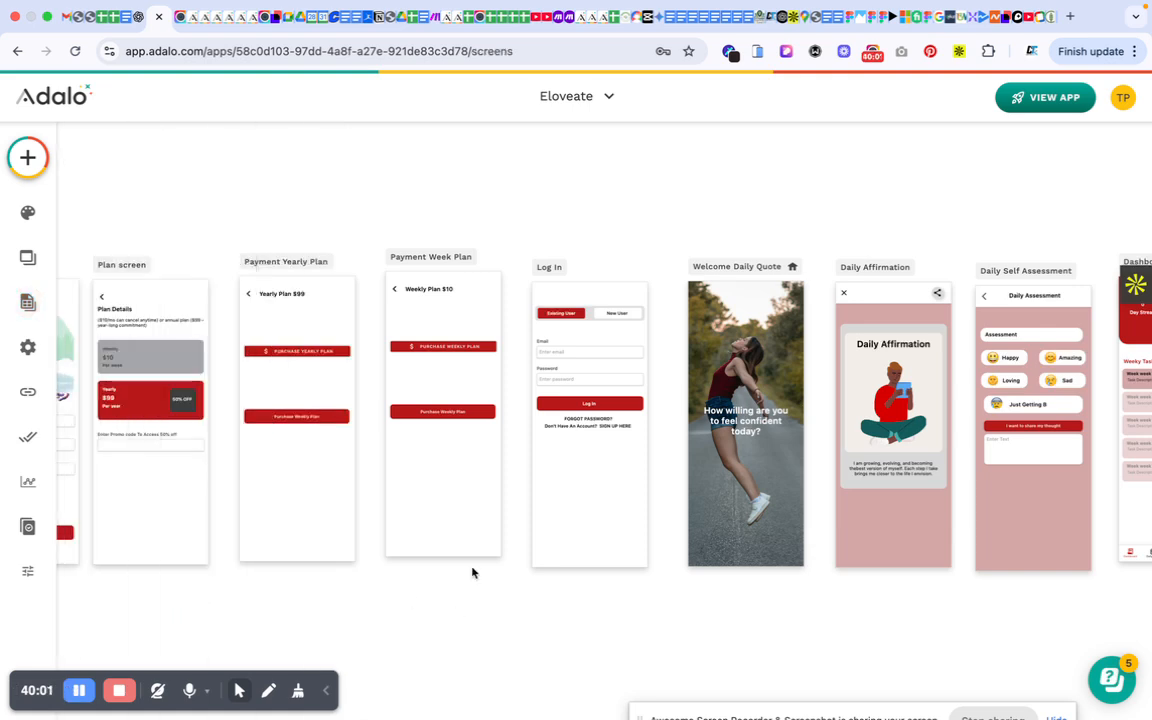
scroll(541, 373, "up", 2)
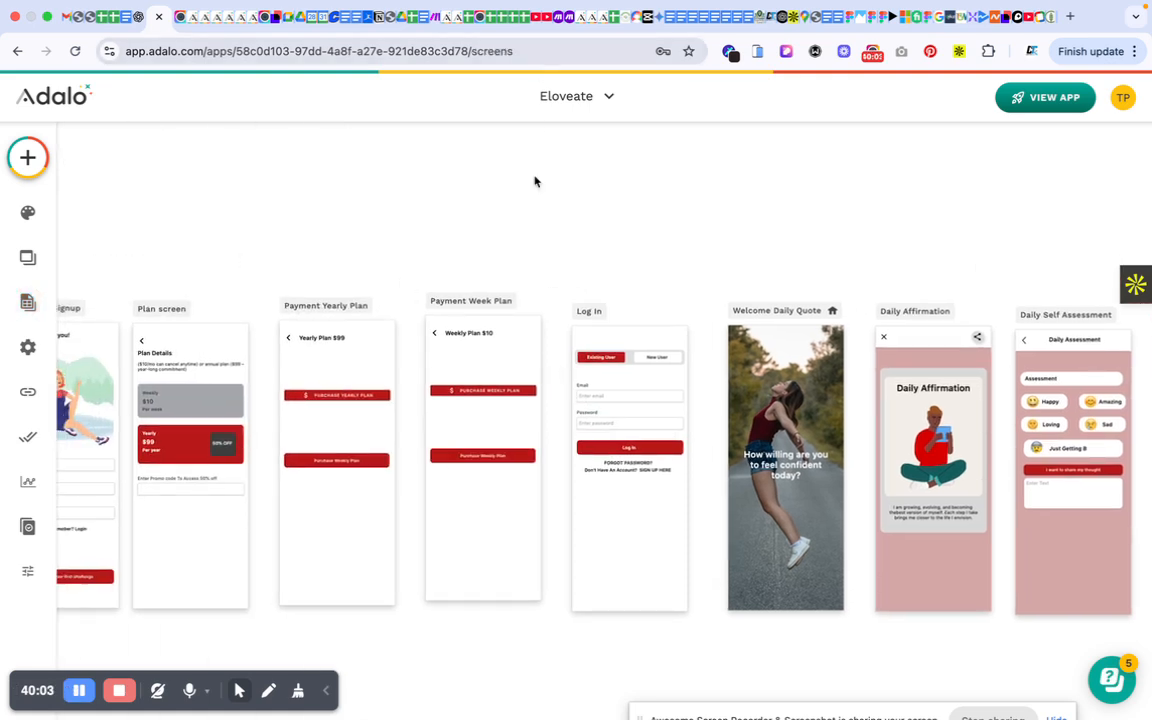
scroll(534, 200, "down", 2)
scroll(533, 222, "up", 1)
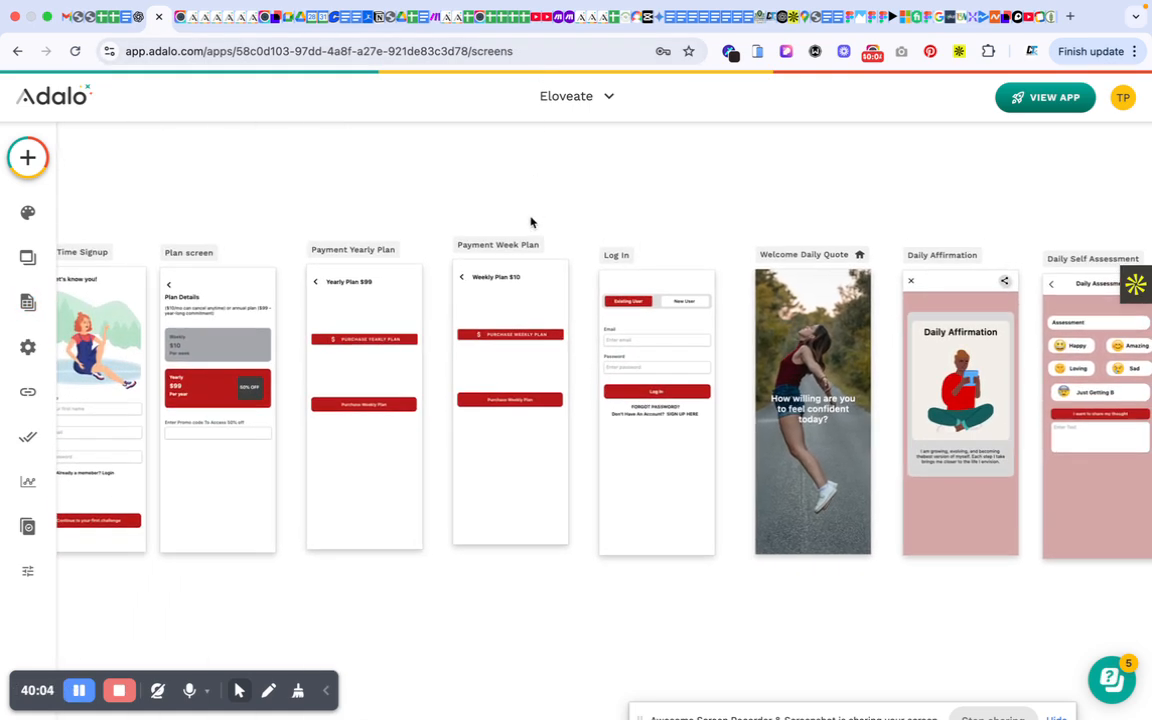
Return to the Eloveate database collections and look through the list down to the External Collections section
left_click(28, 438)
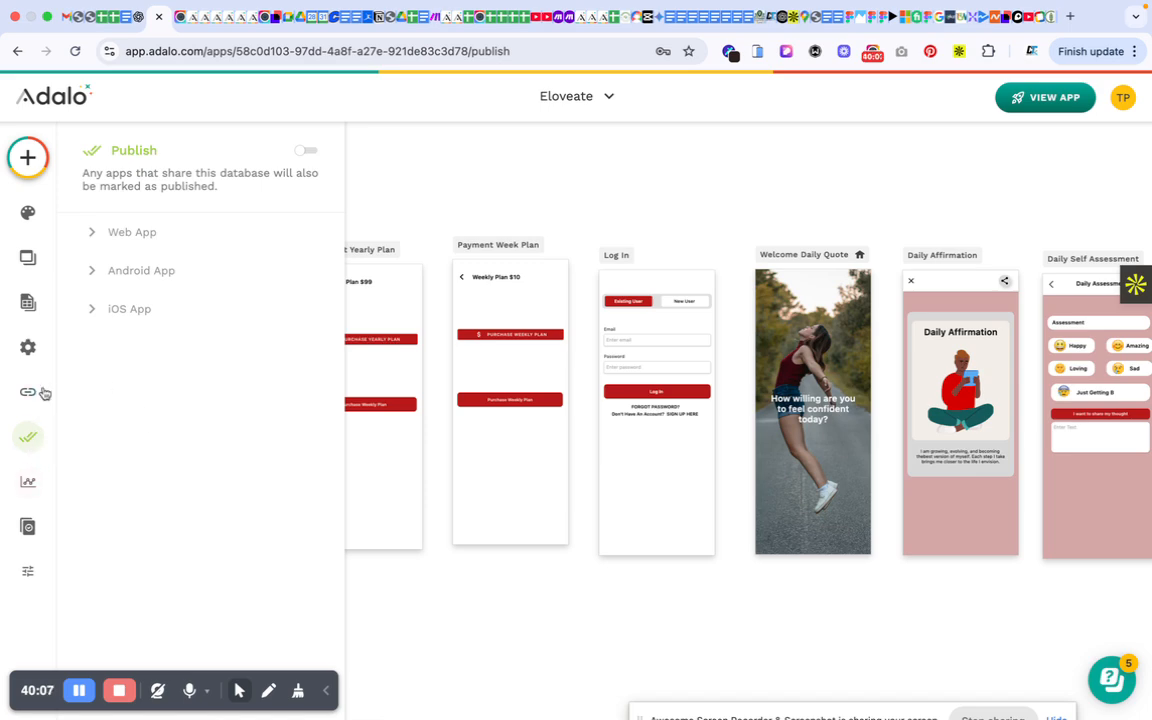
left_click(27, 308)
scroll(122, 550, "down", 5)
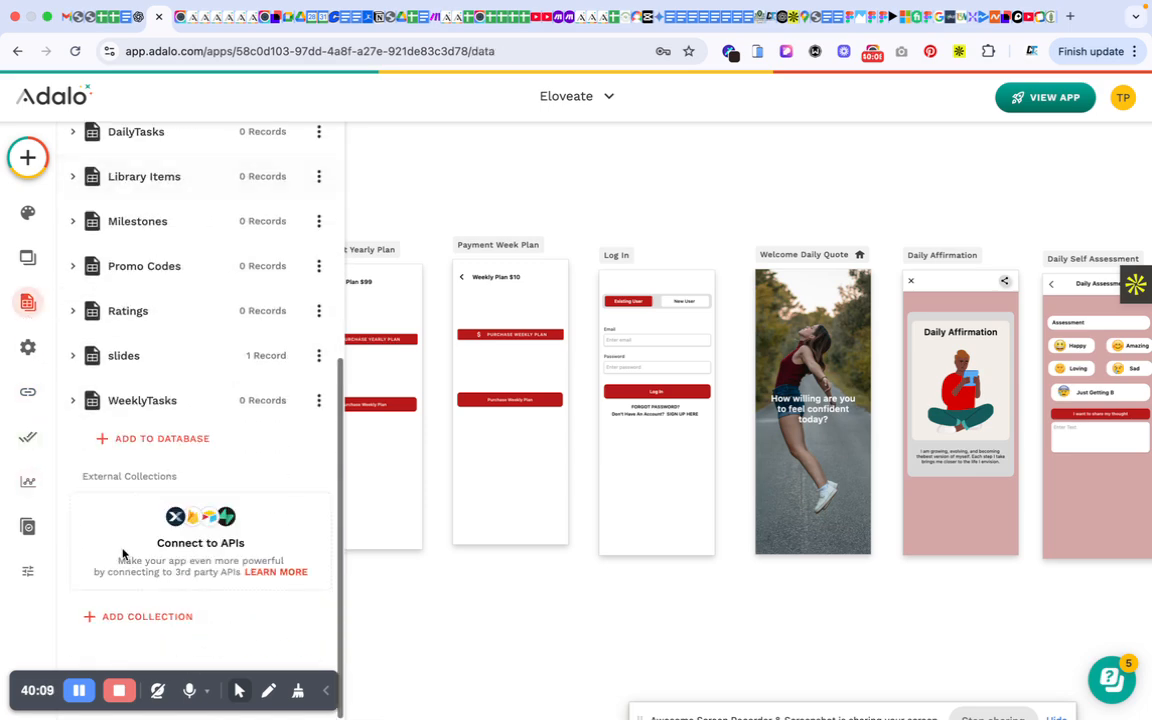
scroll(176, 455, "up", 5)
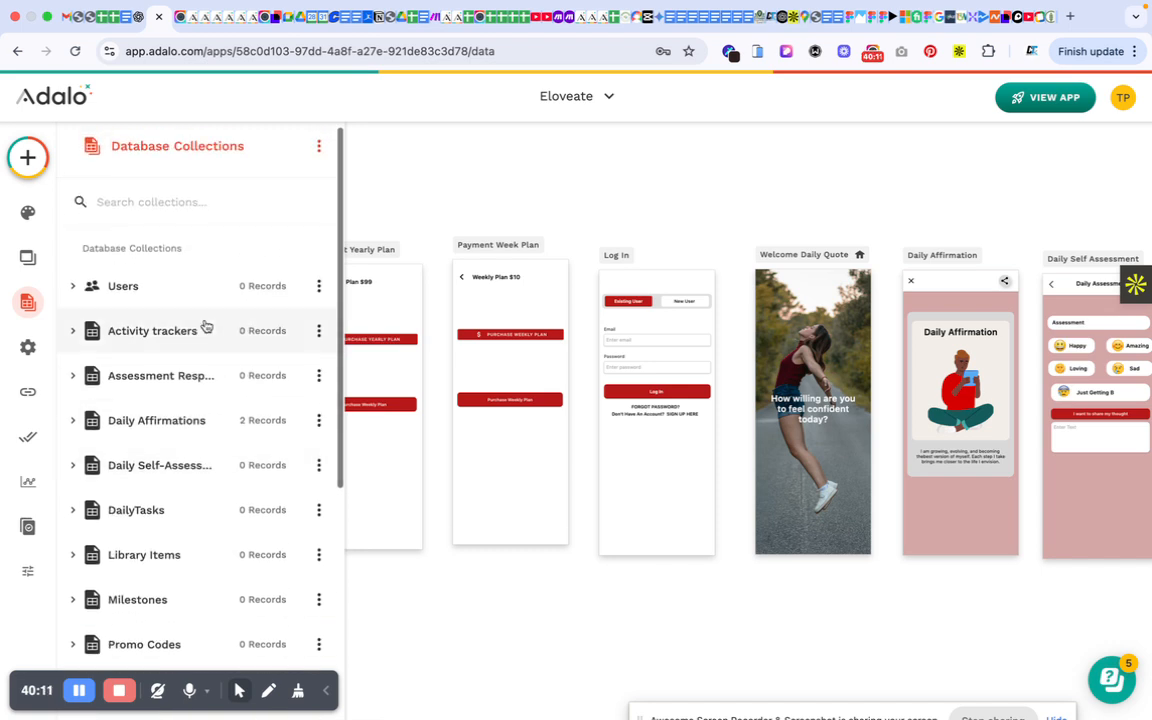
scroll(204, 325, "down", 5)
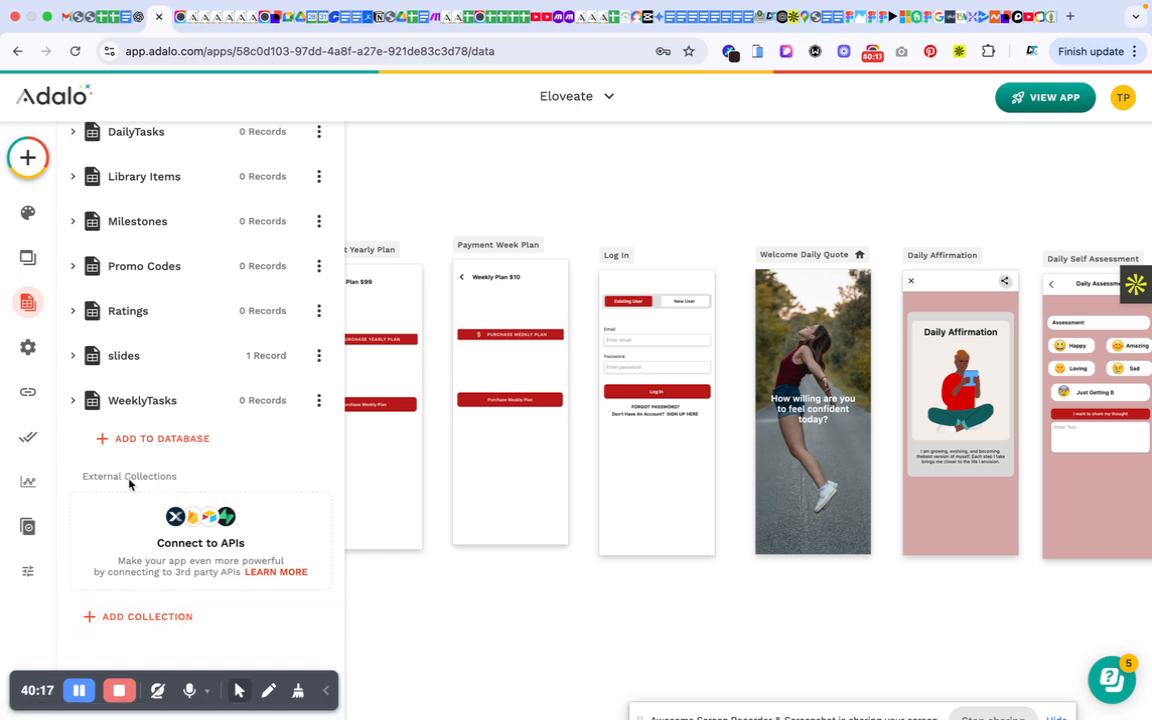
View the name and API base URL setup for a new external collection, cancel it, and return to the External Collections section
left_click(134, 614)
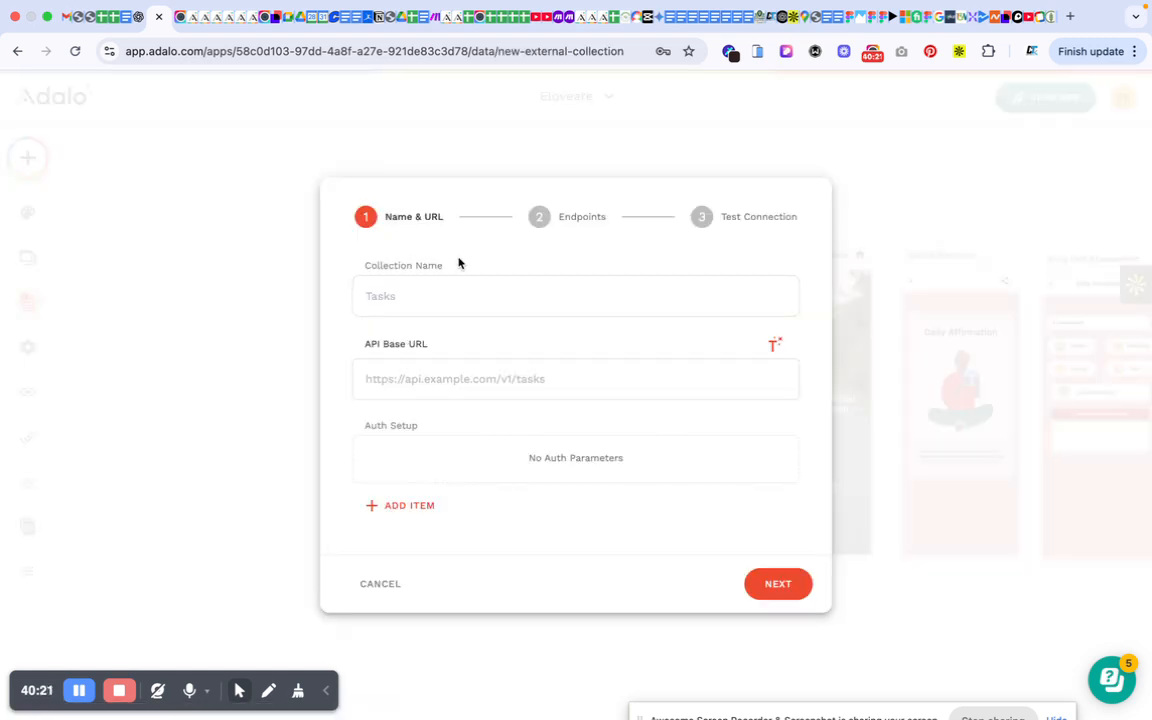
left_click(380, 584)
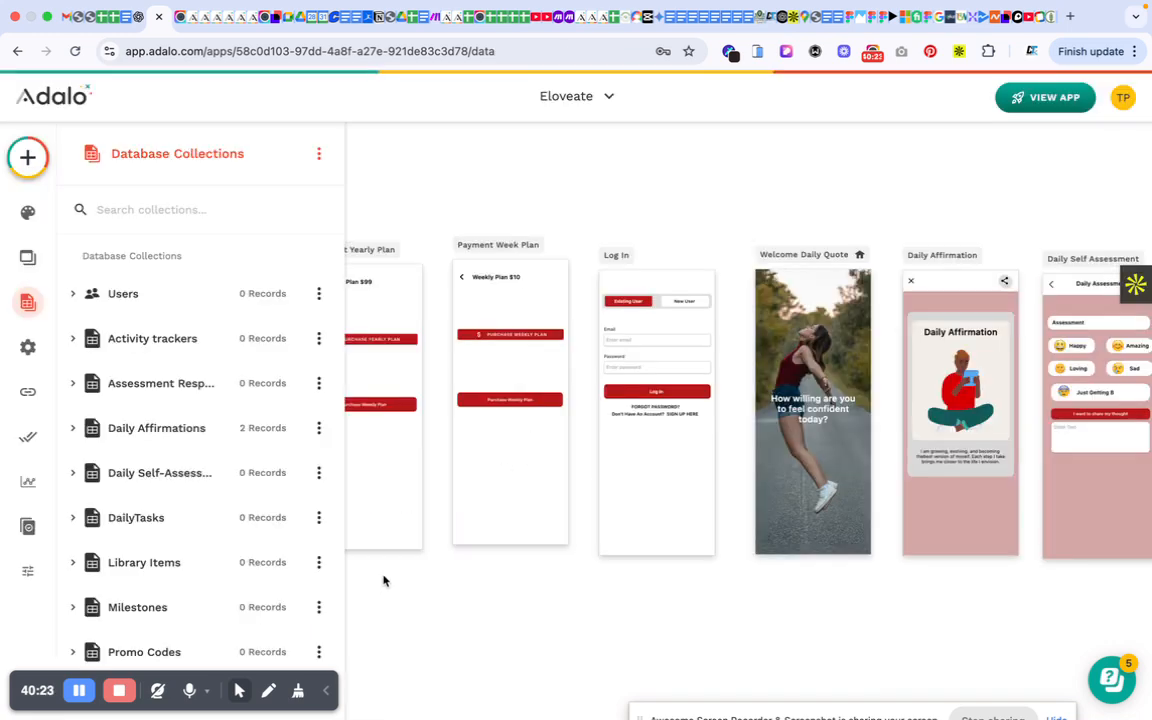
scroll(217, 550, "down", 3)
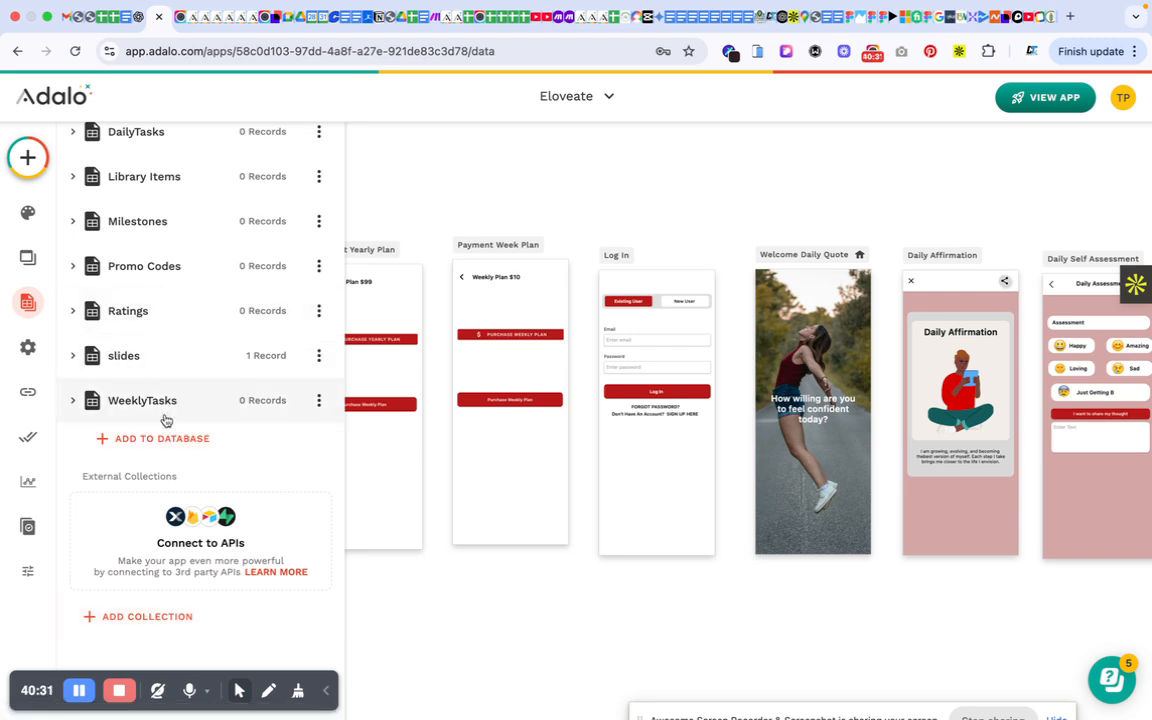
View the name, API base URL and auth setup for a new external collection again, and cancel it
left_click(167, 630)
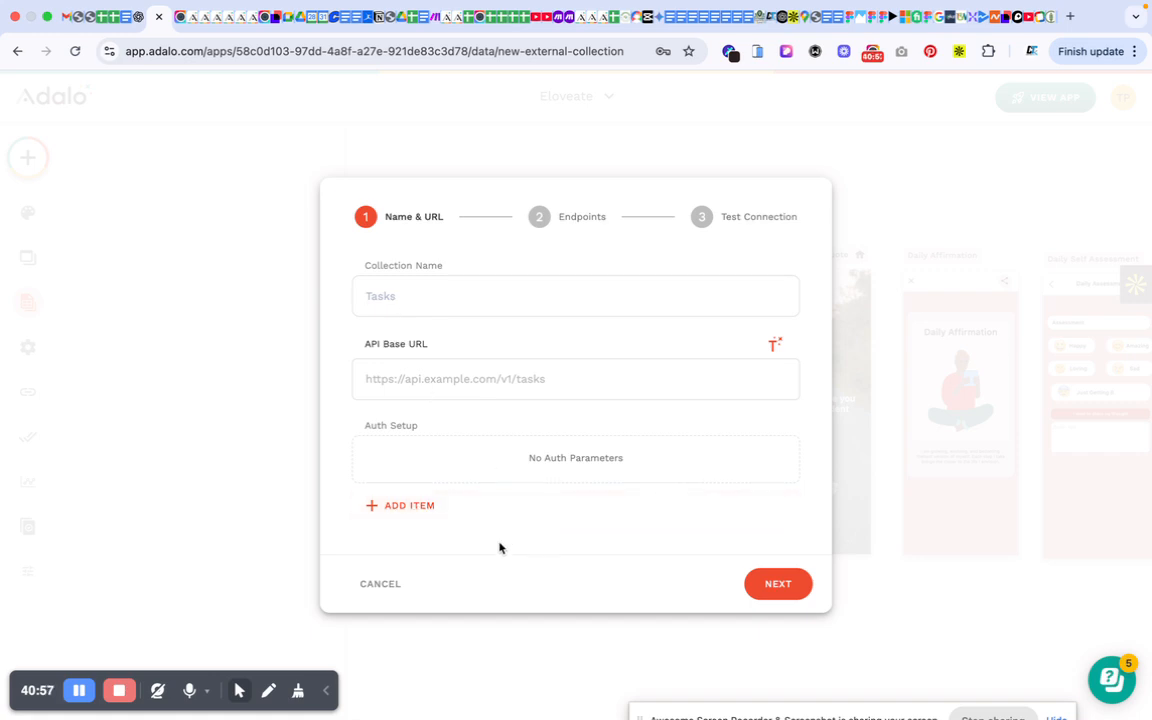
left_click(378, 588)
scroll(220, 569, "down", 5)
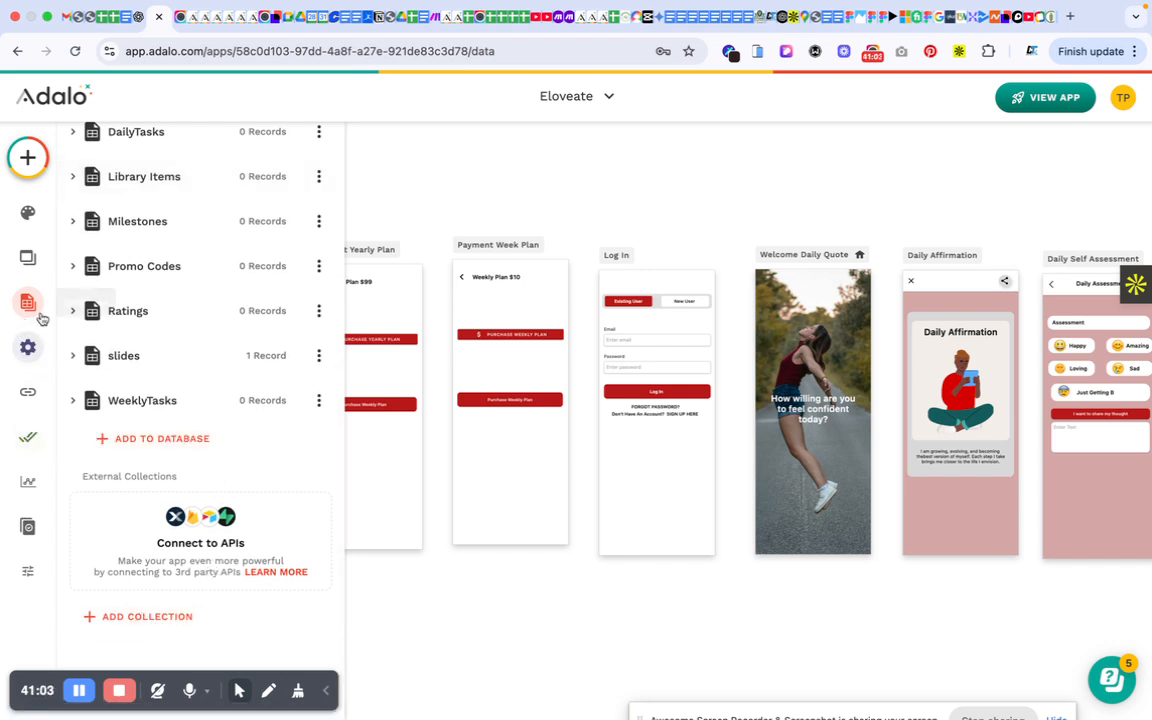
Look through the App Settings section of the app's settings and collapse it
left_click(26, 348)
scroll(136, 460, "down", 5)
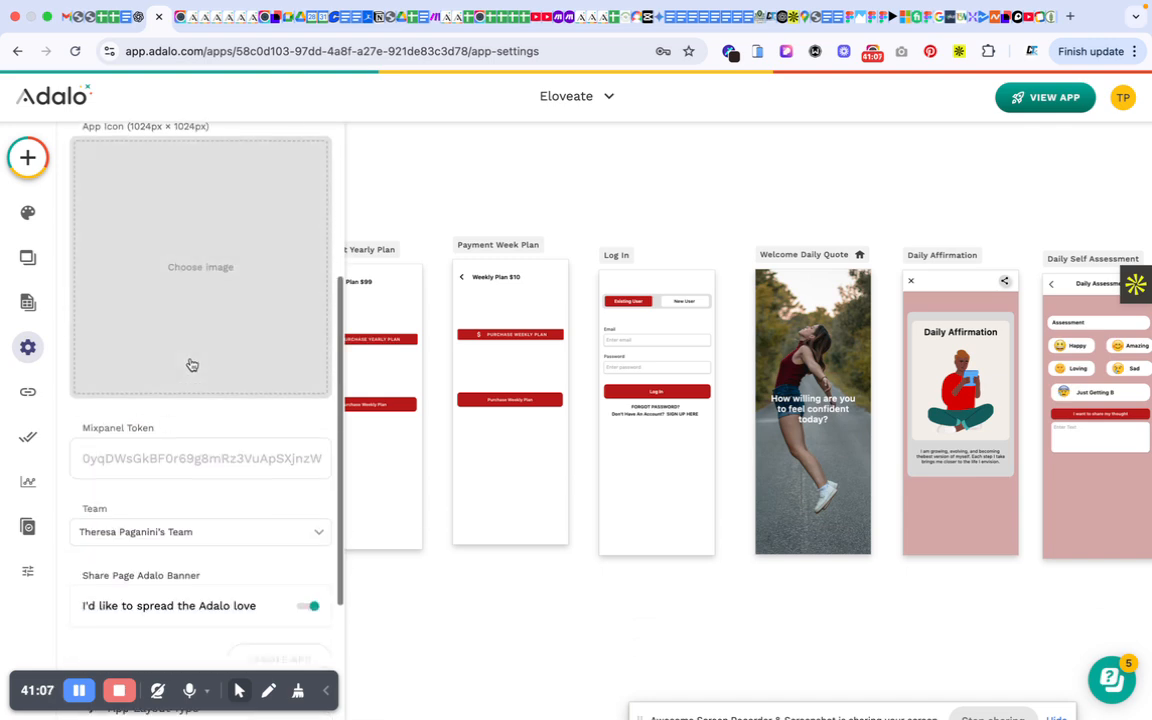
scroll(192, 365, "up", 5)
left_click(141, 208)
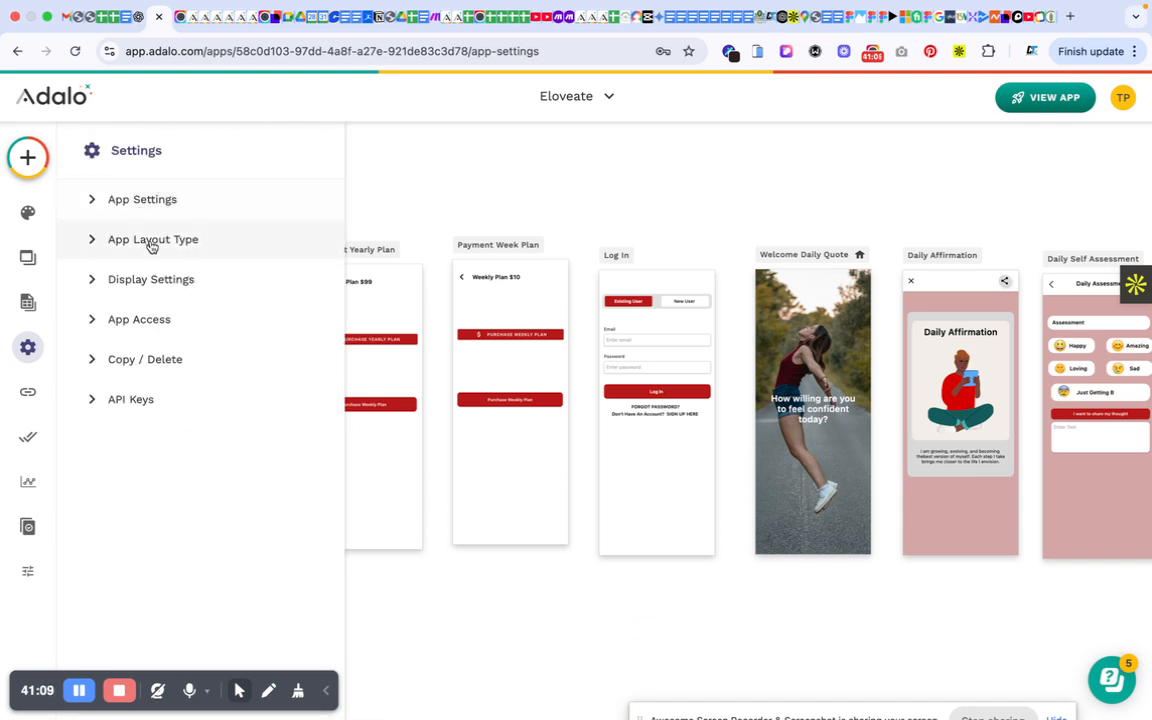
Return to the database collections and review the list from Users down to External Collections
left_click(28, 301)
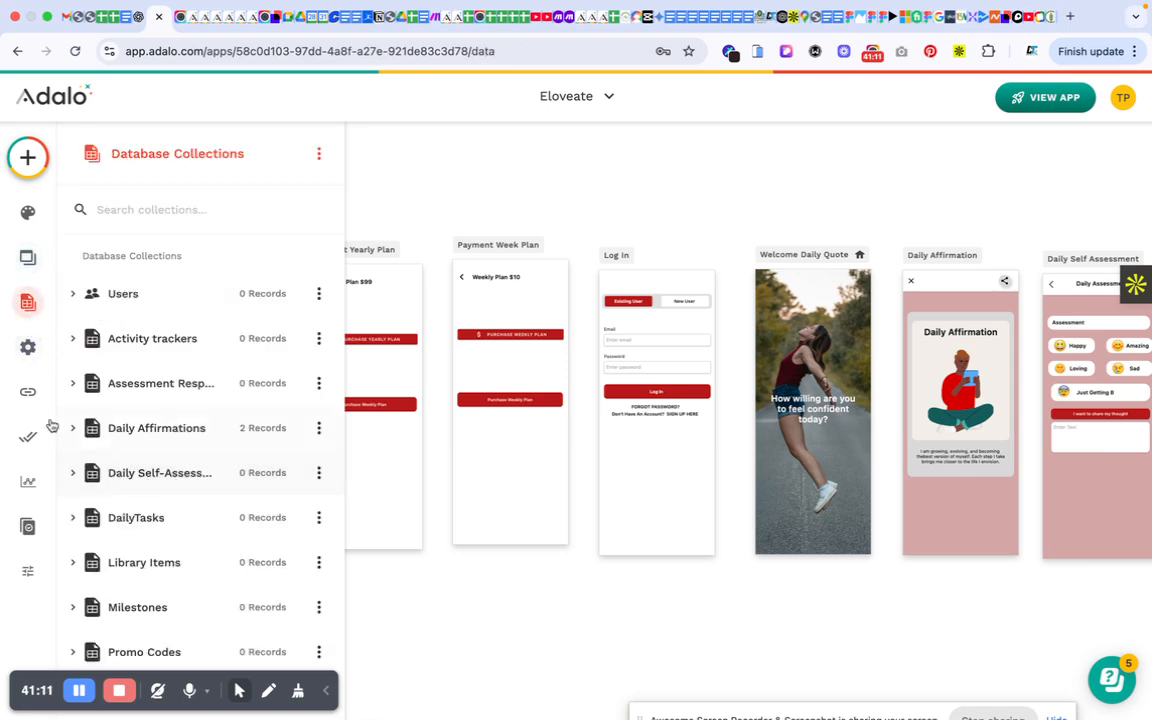
scroll(200, 420, "down", 5)
scroll(208, 385, "up", 5)
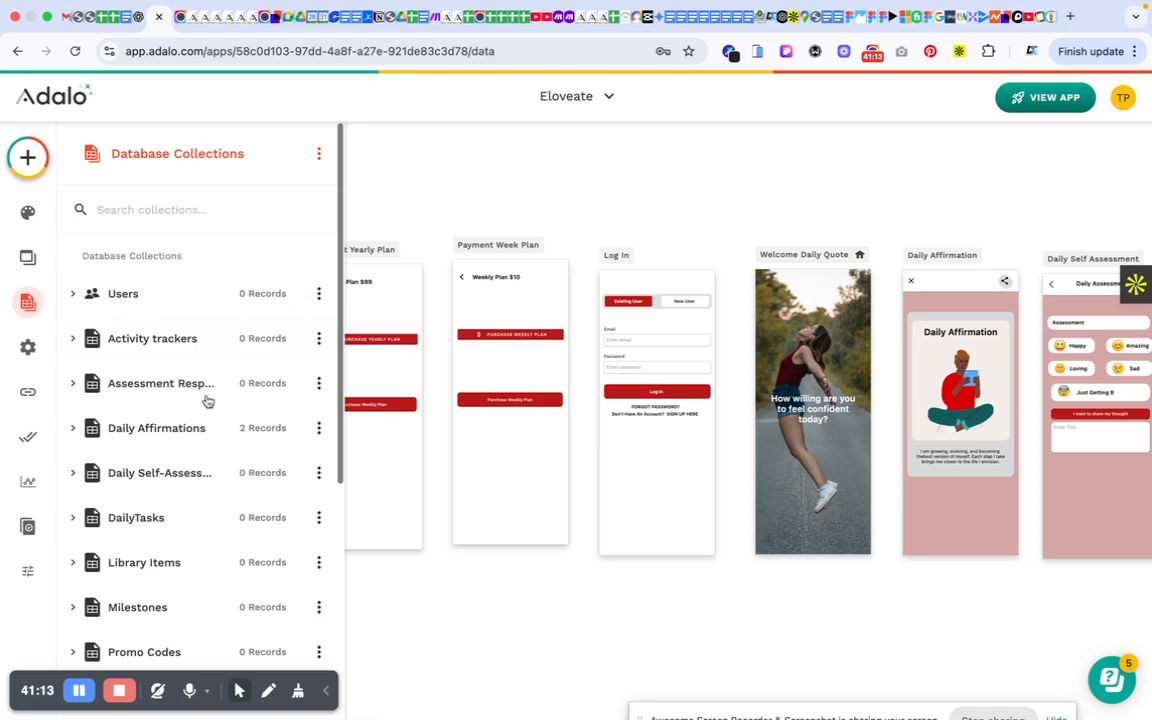
scroll(206, 404, "down", 5)
scroll(165, 404, "up", 2)
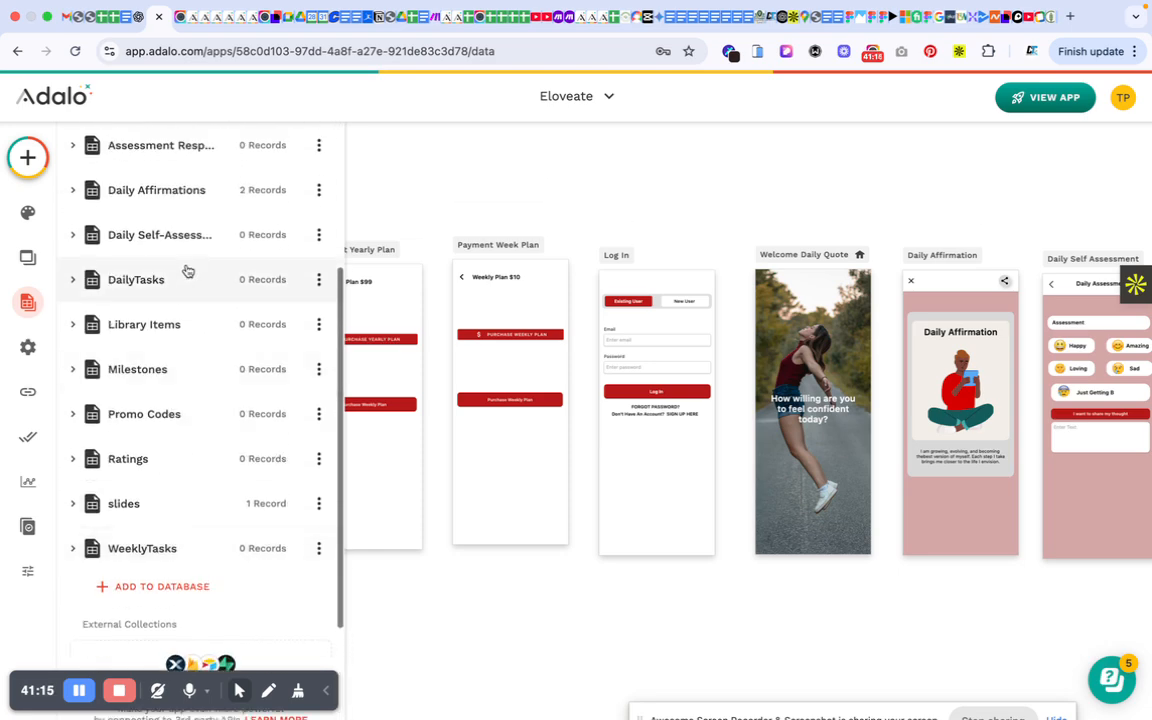
scroll(186, 268, "up", 3)
scroll(175, 362, "down", 5)
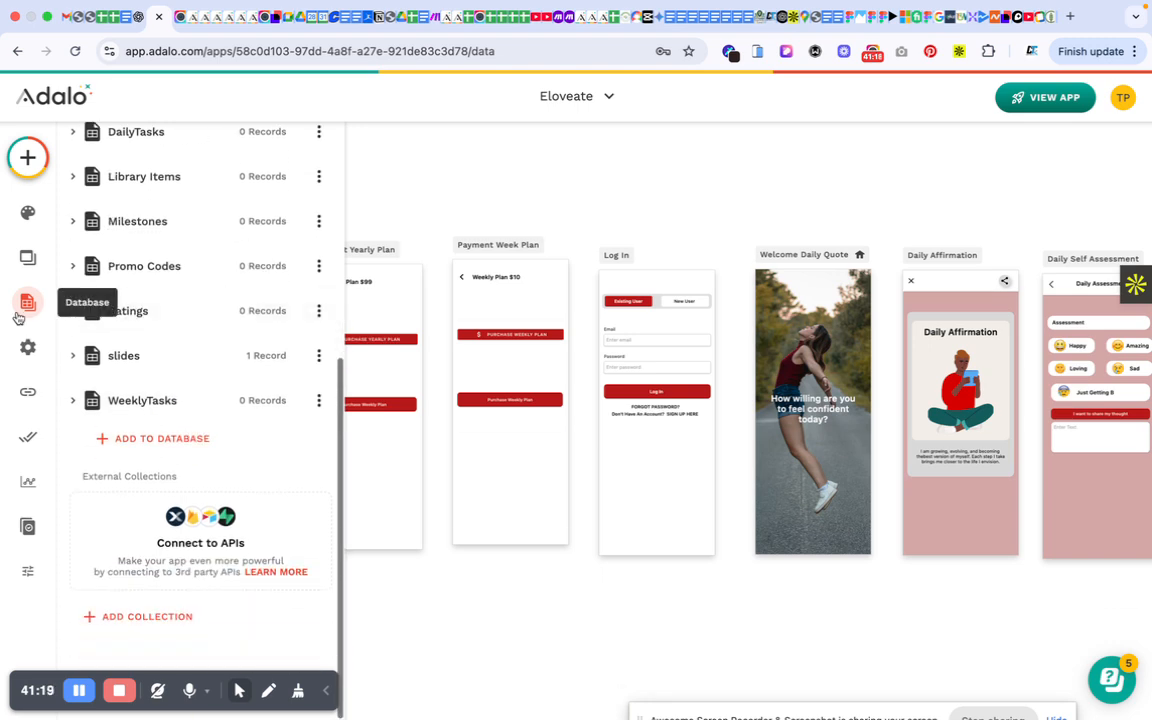
Expand the App Access section in the app's settings and view its team members, cloning option and API key area
left_click(28, 347)
scroll(139, 437, "down", 5)
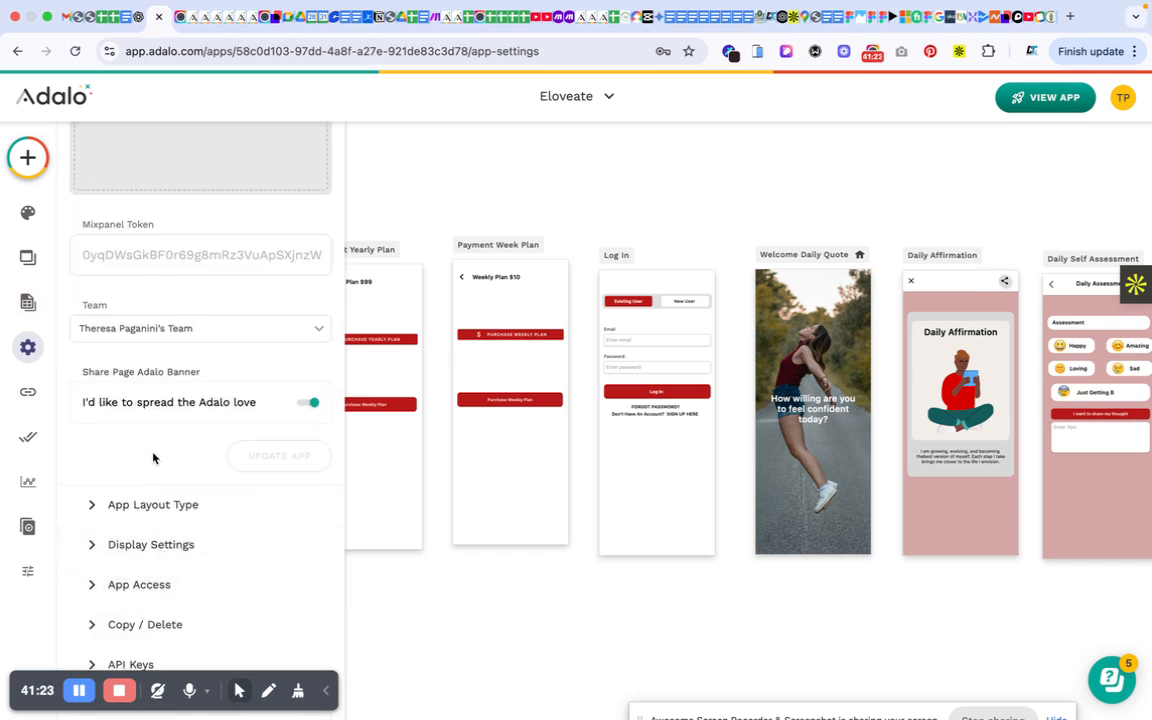
left_click(152, 586)
scroll(200, 545, "down", 5)
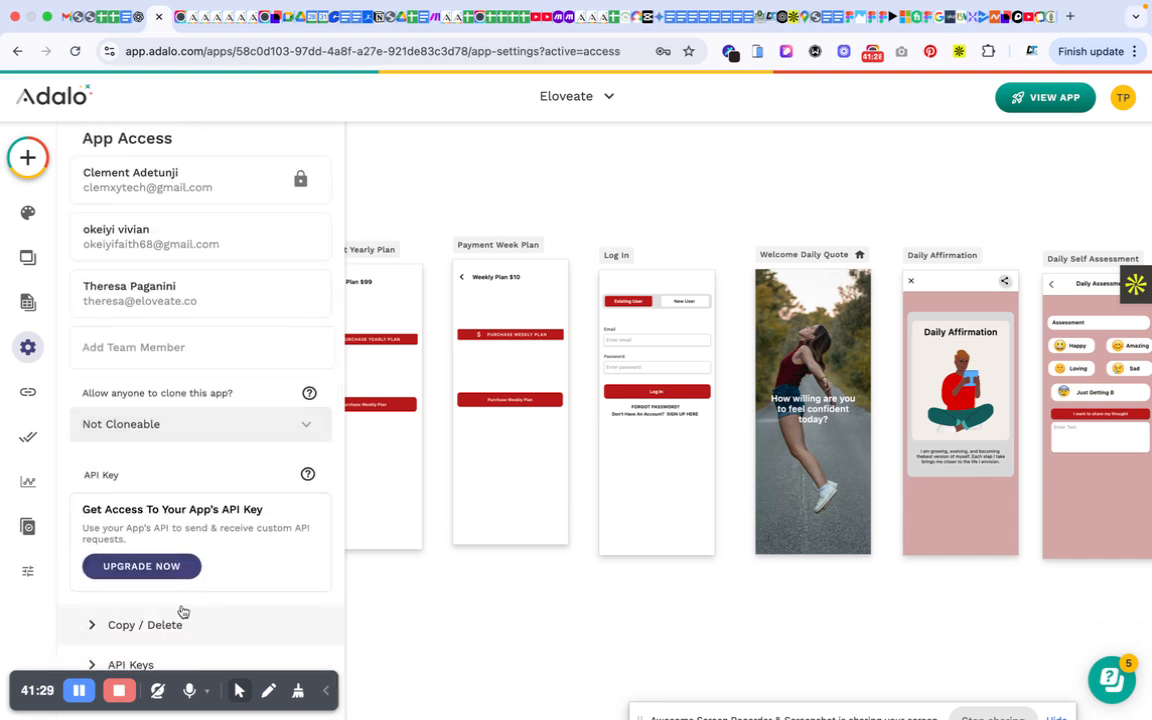
Expand the API Keys settings section and examine the OpenAI and Google Maps API key fields
left_click_drag(42, 680, 481, 658)
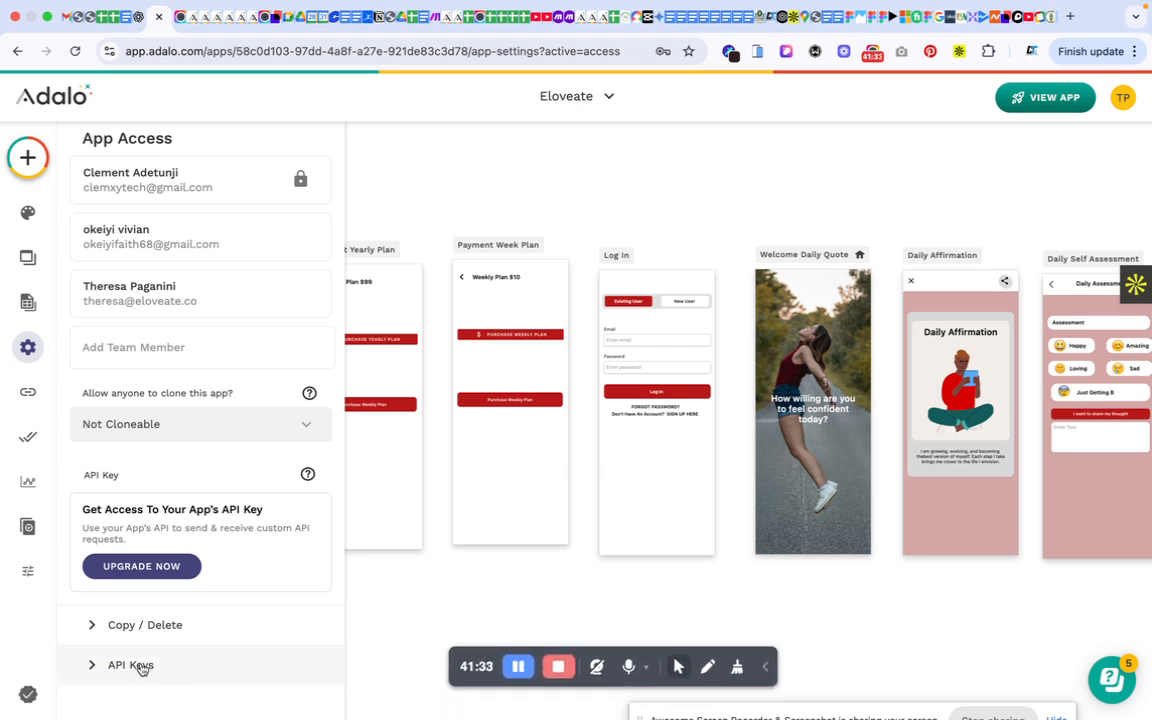
left_click(131, 665)
scroll(202, 541, "up", 1)
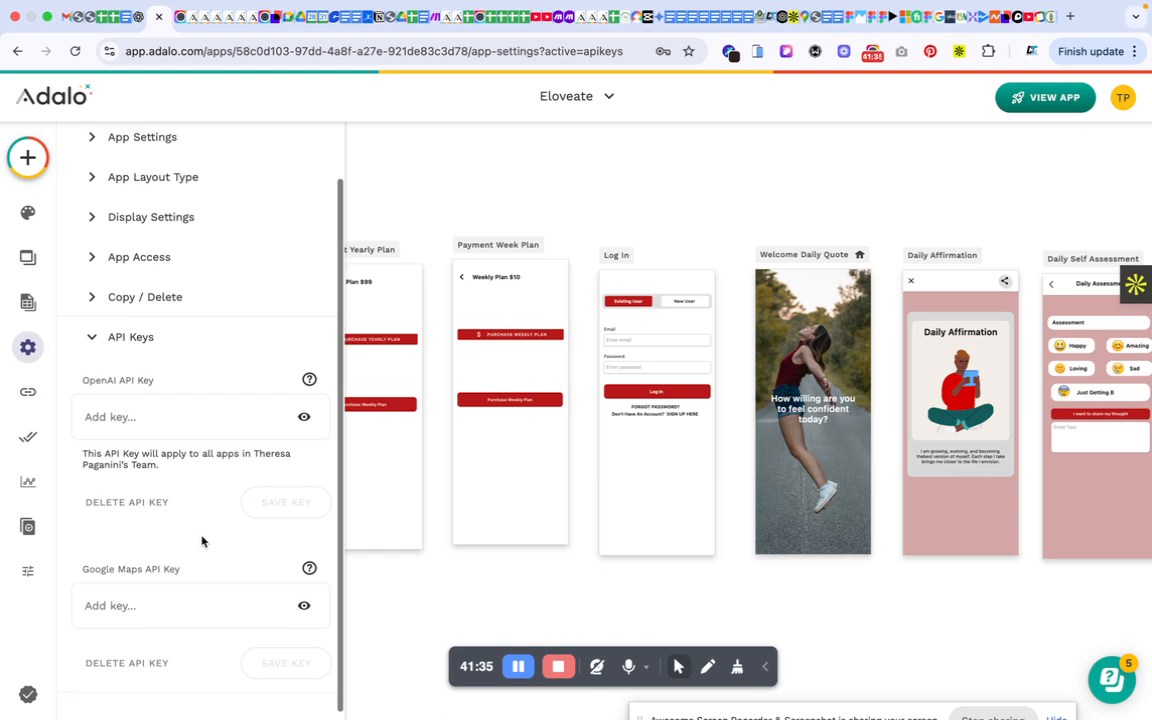
scroll(202, 541, "down", 1)
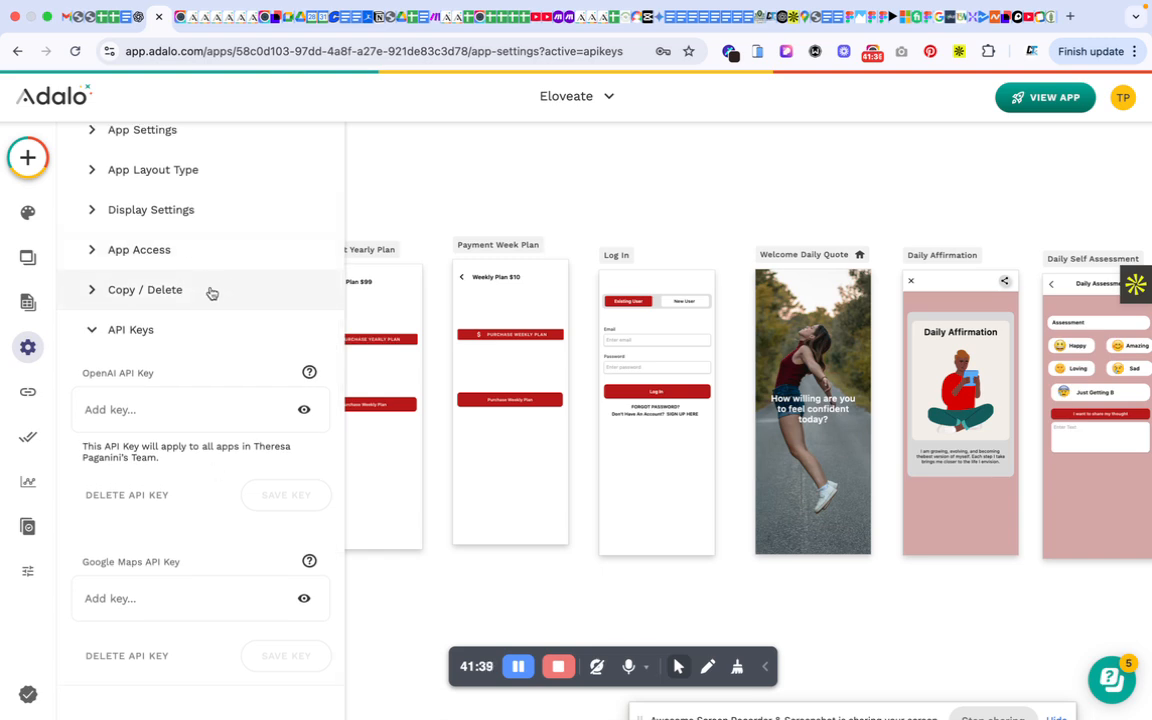
scroll(211, 293, "up", 1)
scroll(212, 293, "down", 1)
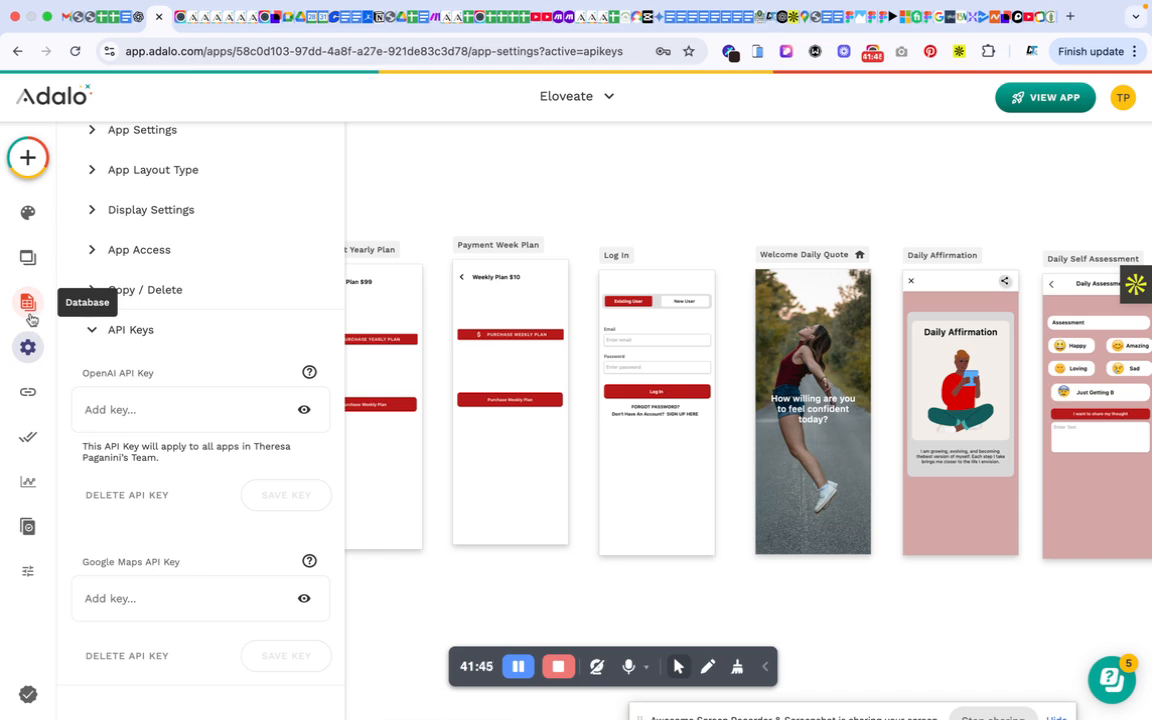
scroll(165, 360, "up", 3)
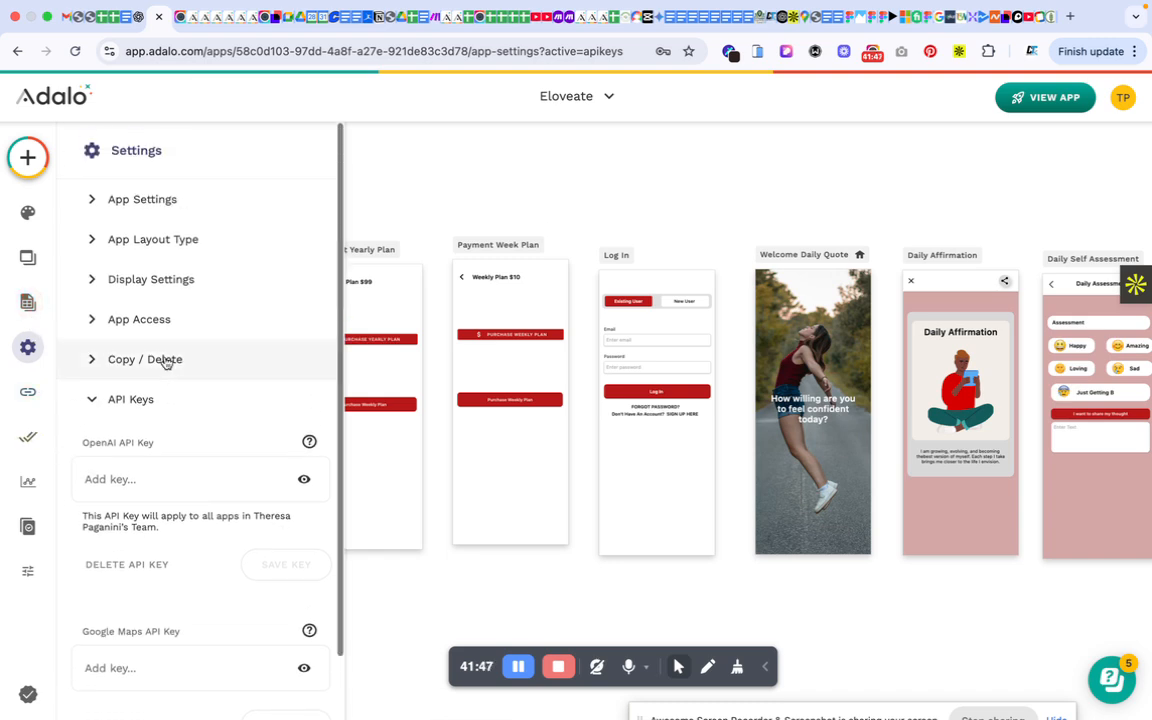
Reopen the App Access section and look at the area for getting the app's own API key
left_click(170, 326)
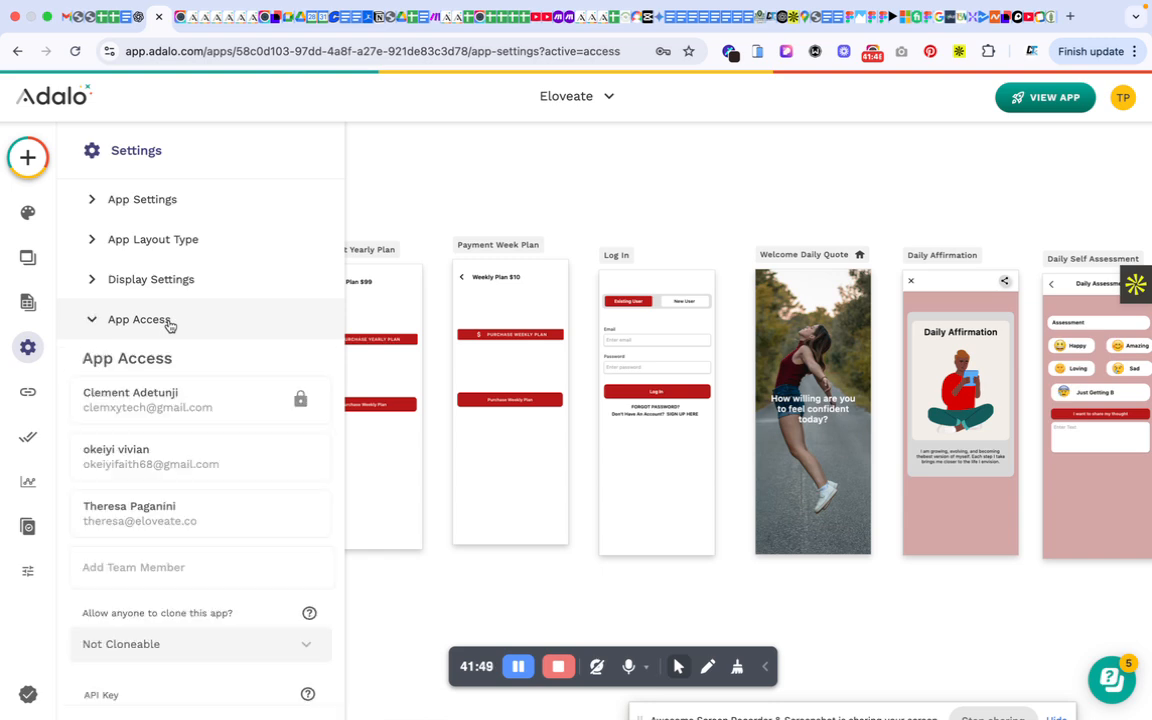
scroll(190, 398, "down", 2)
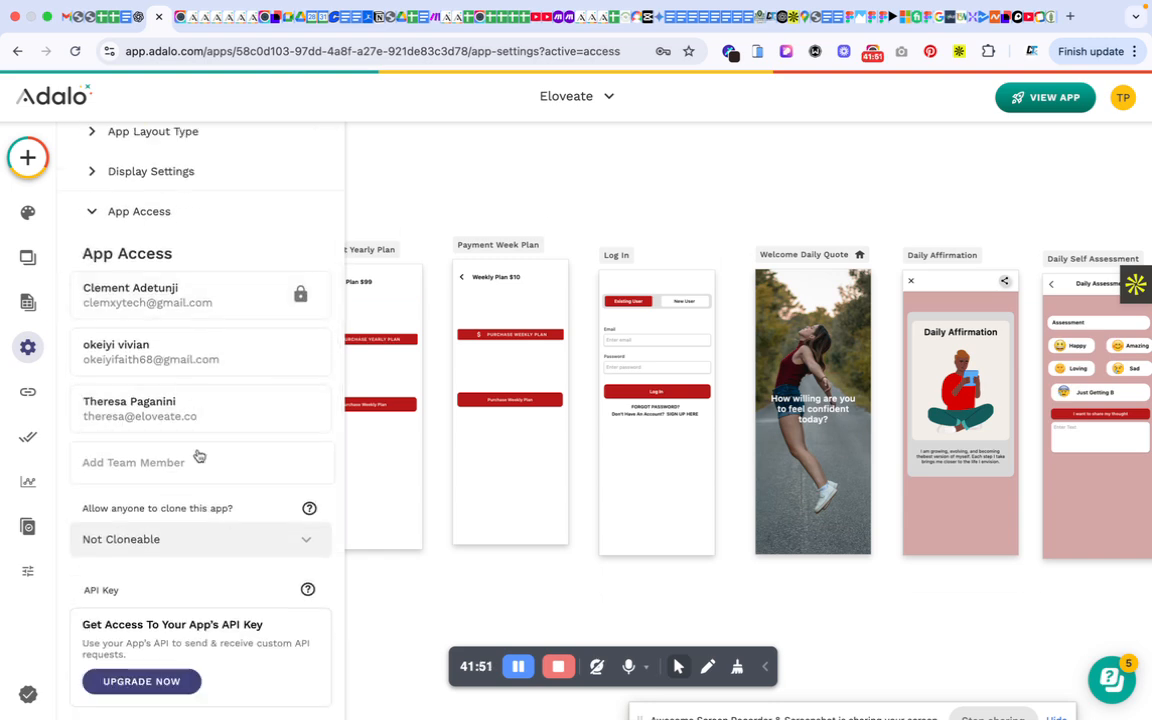
scroll(198, 455, "down", 2)
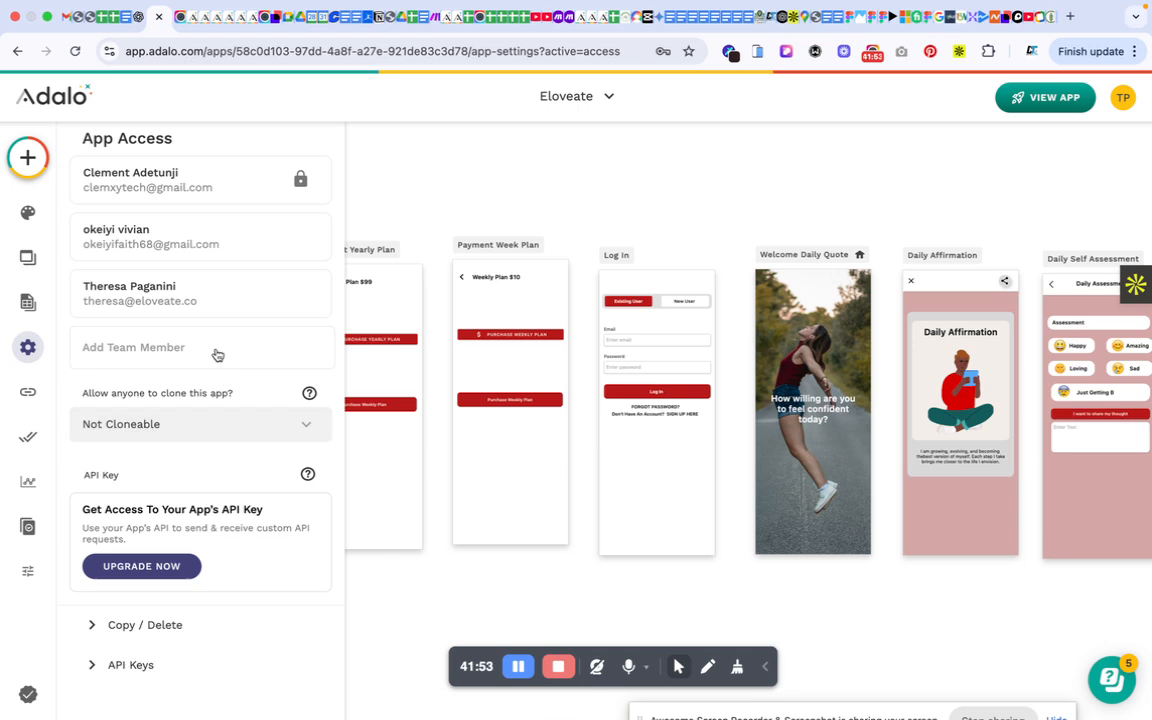
Go back to the database view and look over the collections list alongside the app's screens
left_click(28, 302)
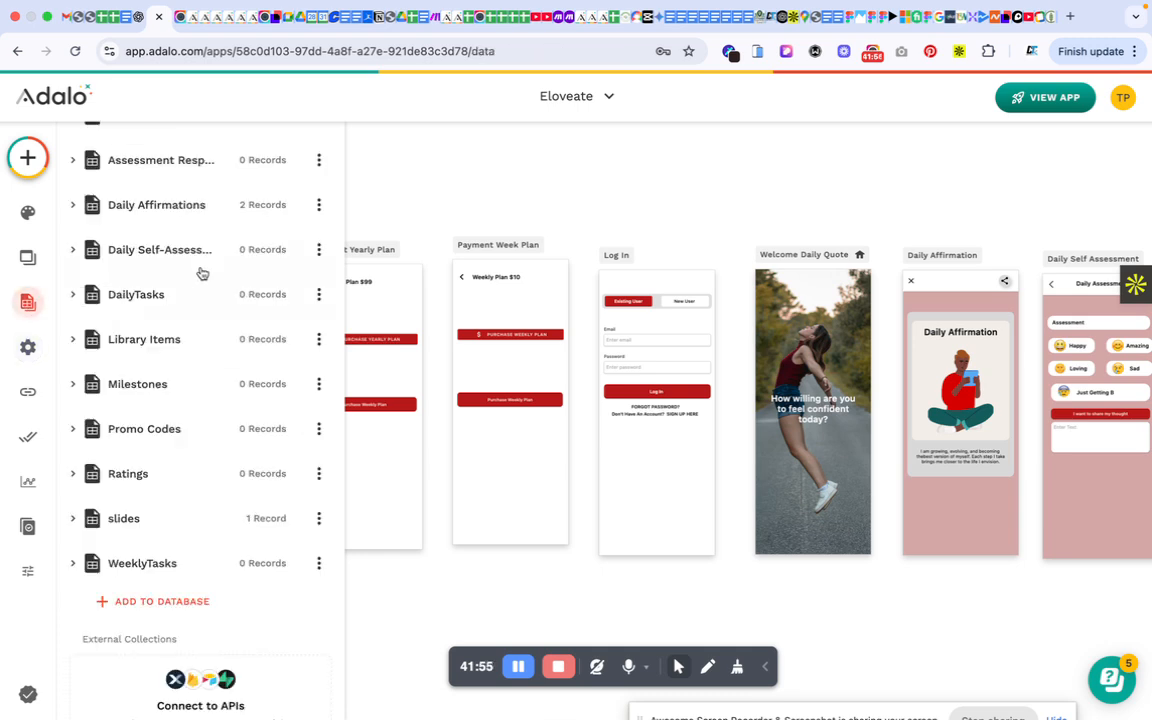
scroll(188, 349, "up", 2)
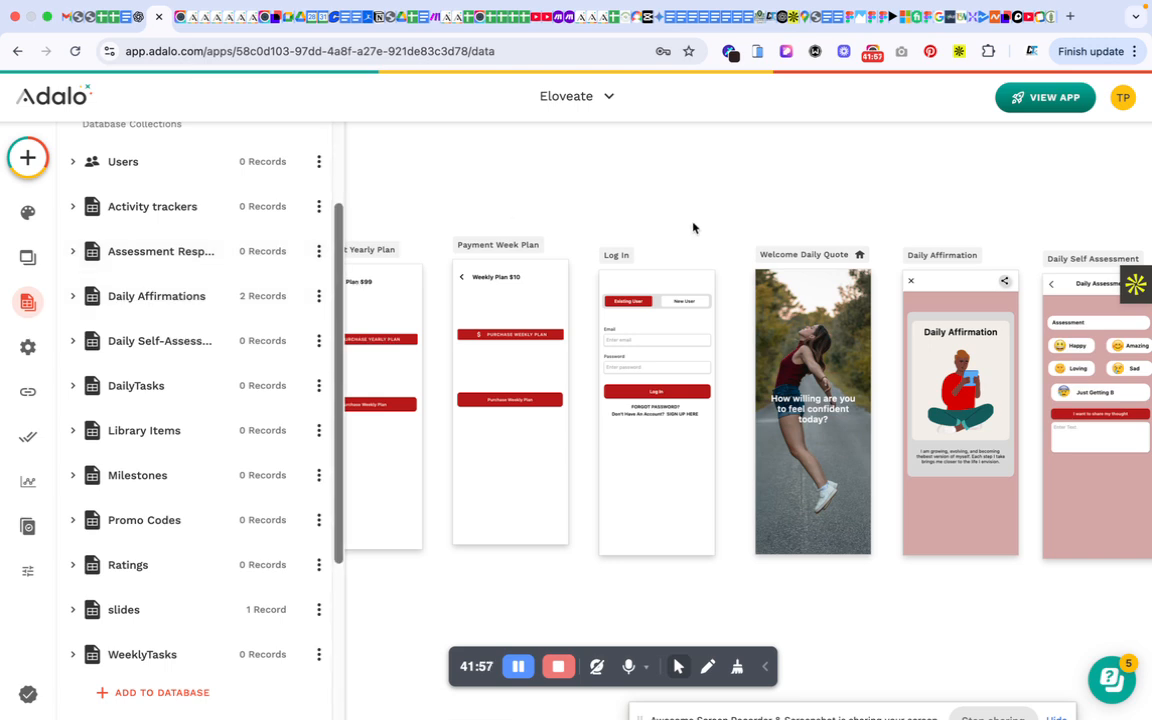
scroll(742, 257, "right", 1)
scroll(463, 282, "left", 1)
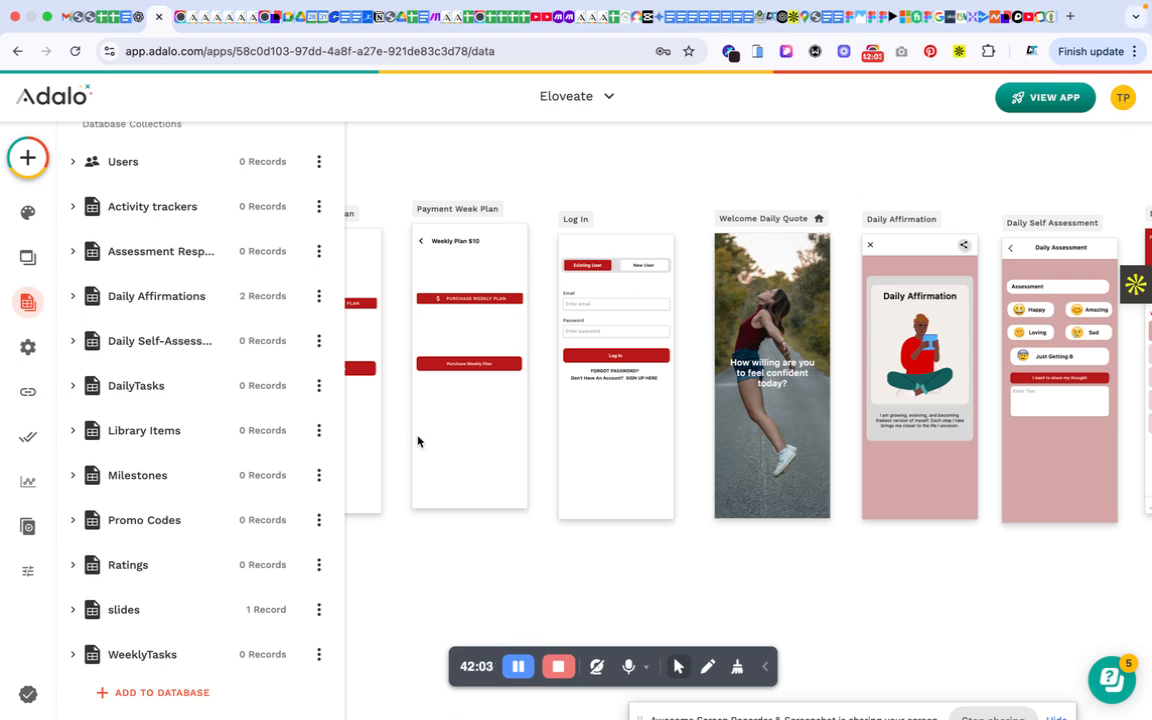
scroll(129, 560, "down", 2)
scroll(129, 555, "up", 4)
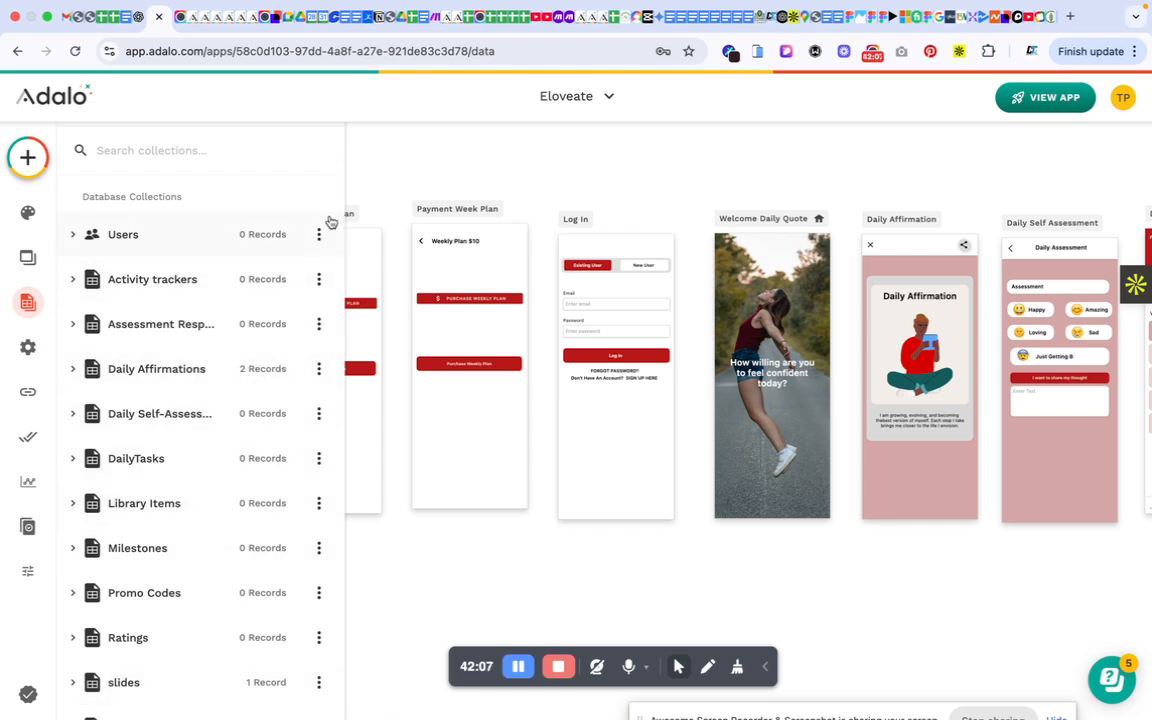
Look over the canvas screens from Log In through Dashboard to Inspire with the collections list open
scroll(500, 240, "right", 5)
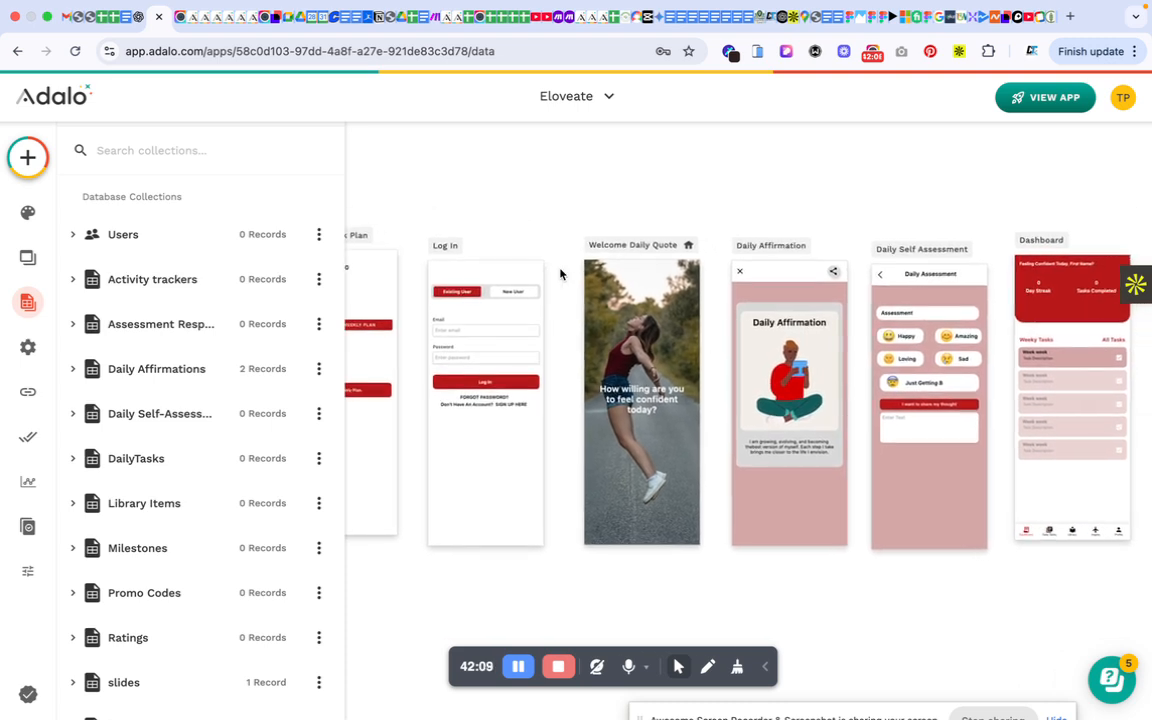
scroll(570, 265, "right", 2)
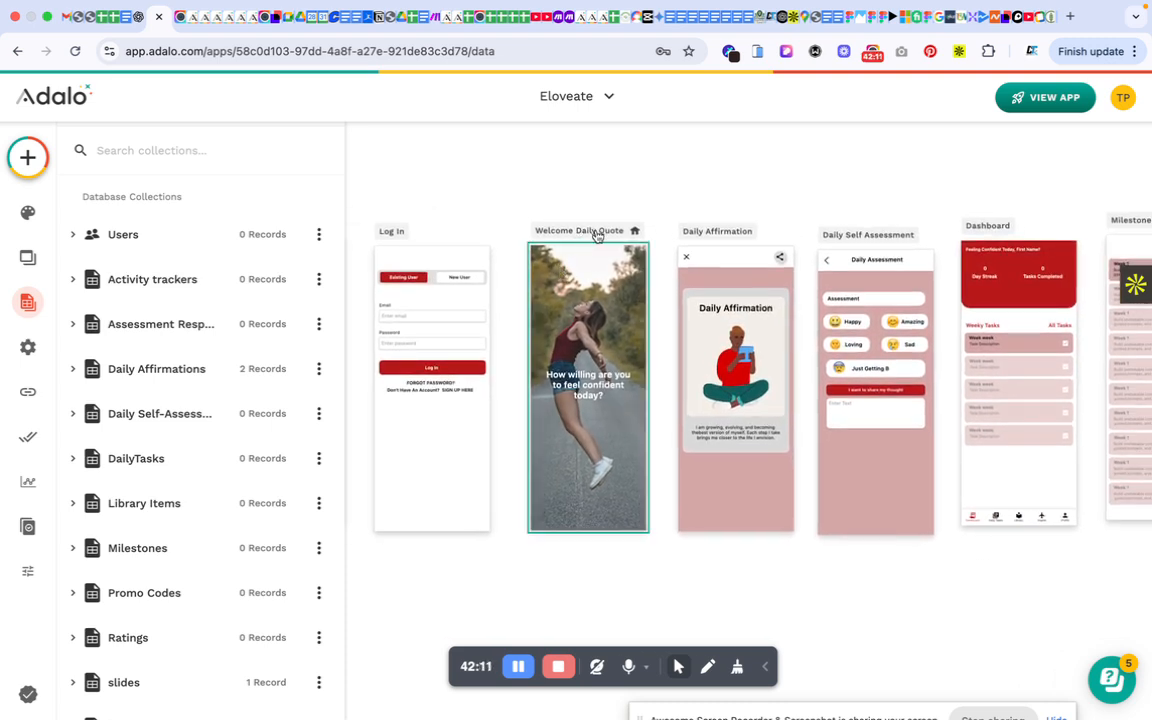
scroll(628, 255, "right", 2)
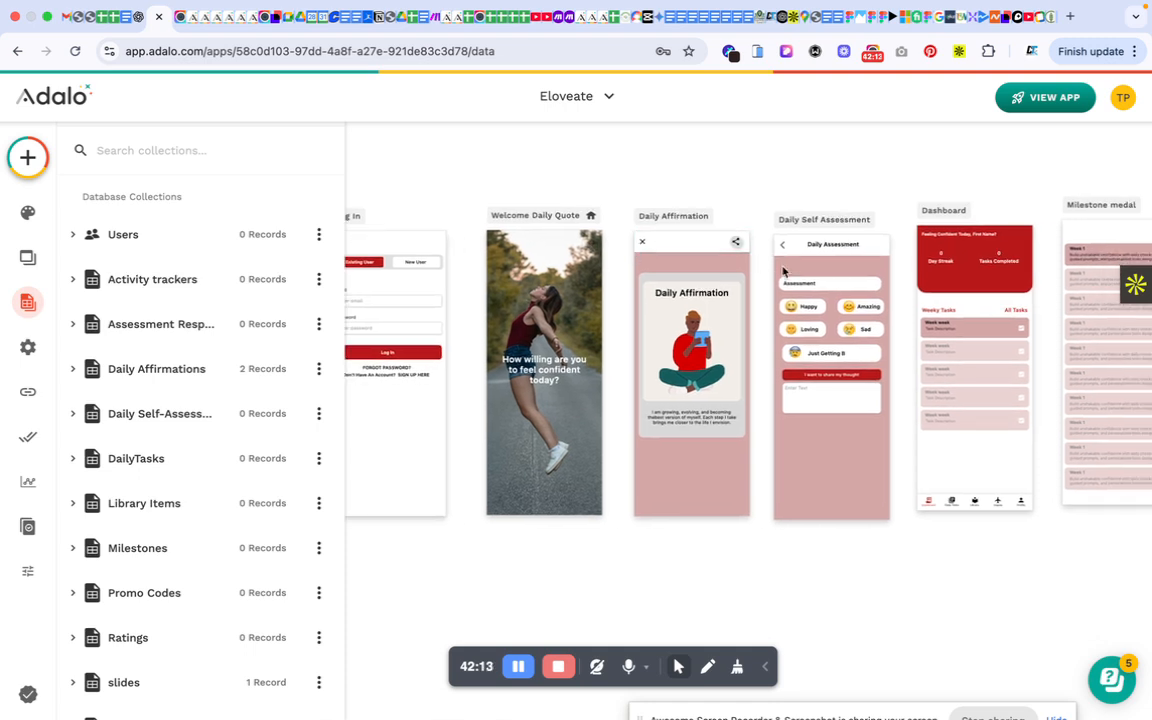
scroll(783, 270, "right", 3)
scroll(805, 290, "right", 3)
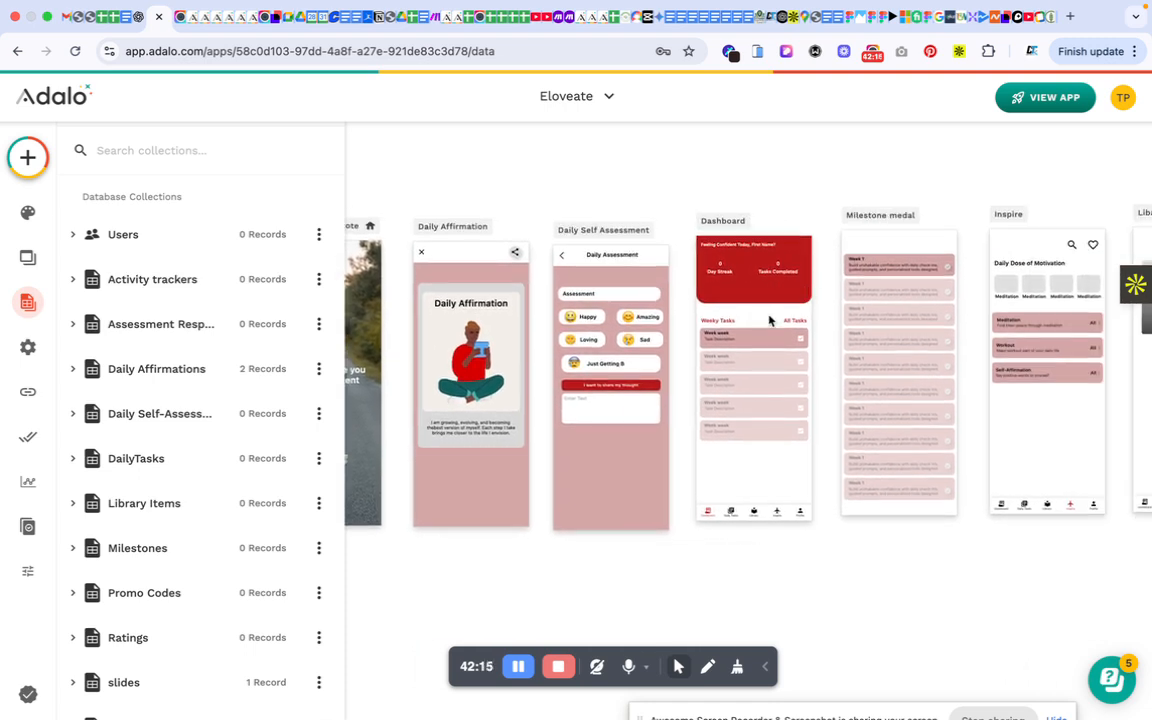
scroll(769, 320, "left", 3)
Compare the internal collections, from WeeklyTasks back up to Users, with the screens that use them
scroll(186, 505, "down", 4)
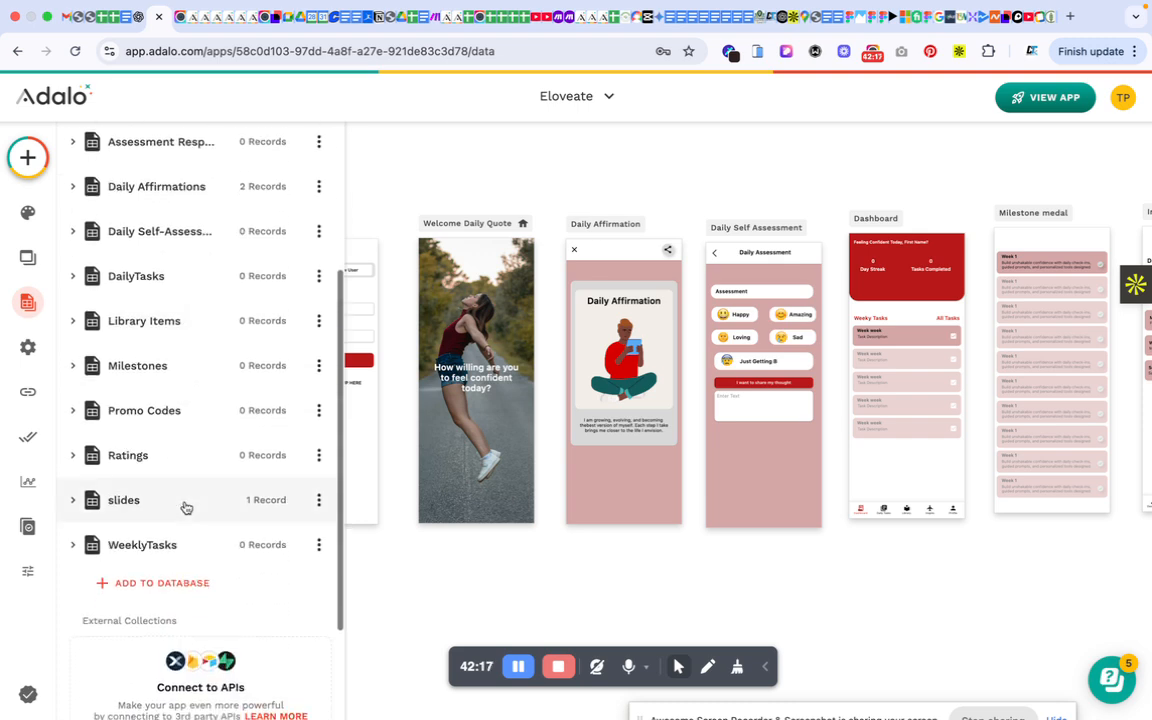
scroll(218, 370, "up", 5)
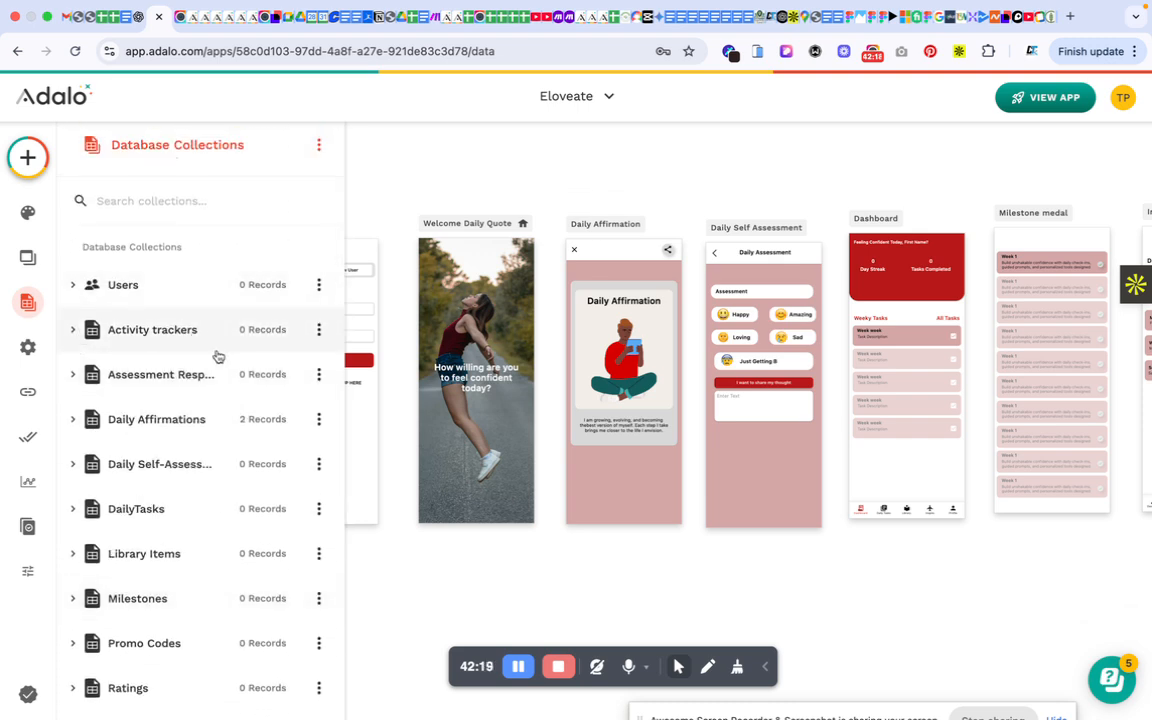
scroll(664, 292, "right", 2)
scroll(664, 292, "up", 1)
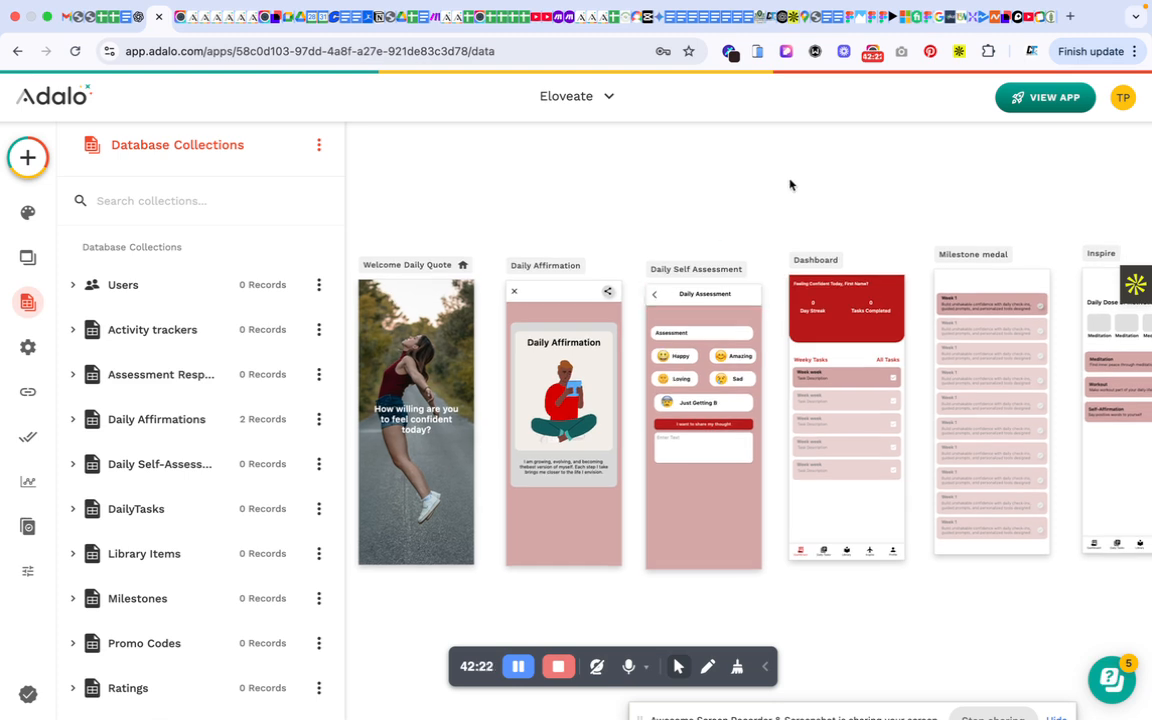
Close the database view and look back along the canvas to the First Time Signup screen
left_click(676, 220)
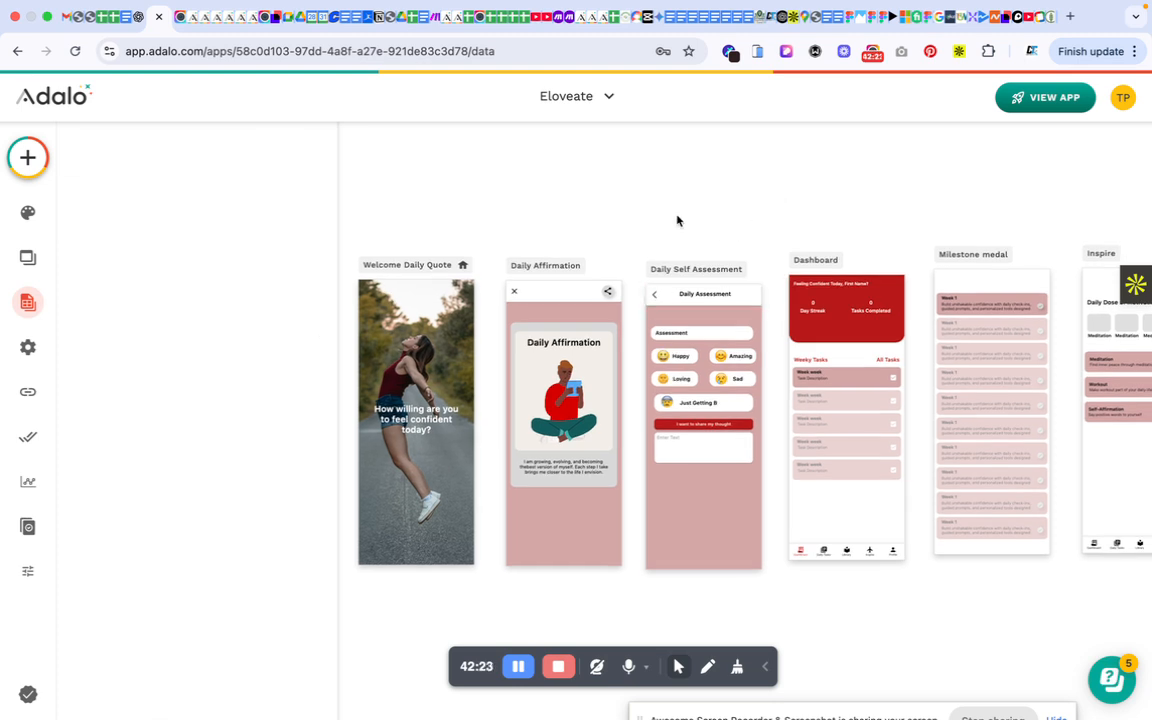
scroll(520, 210, "left", 2)
scroll(520, 210, "down", 1)
scroll(476, 189, "left", 2)
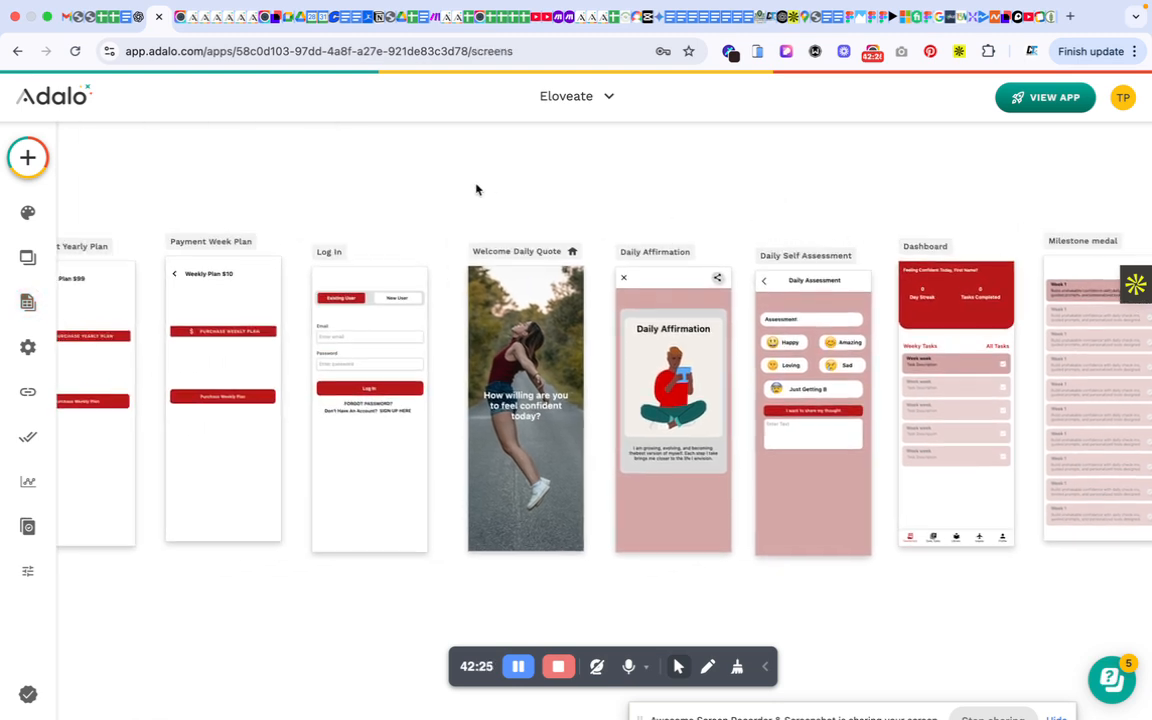
scroll(476, 189, "left", 10)
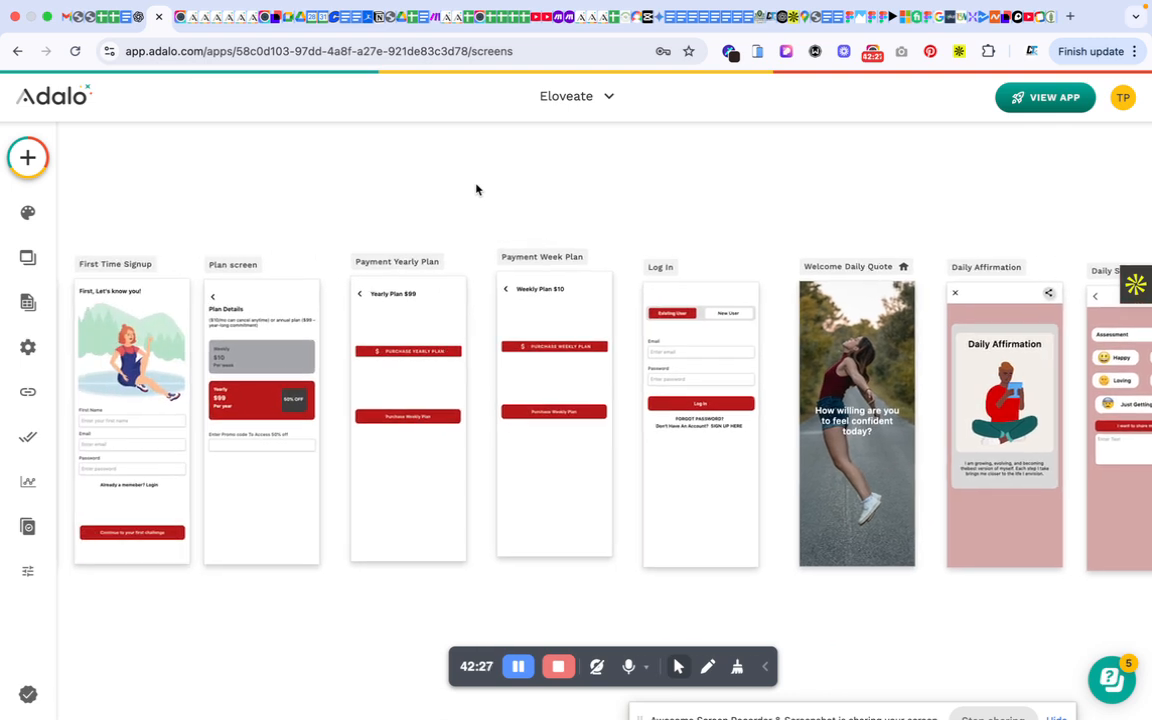
Reopen the database view and look through the Eloveate collections from Users down to WeeklyTasks
left_click(28, 302)
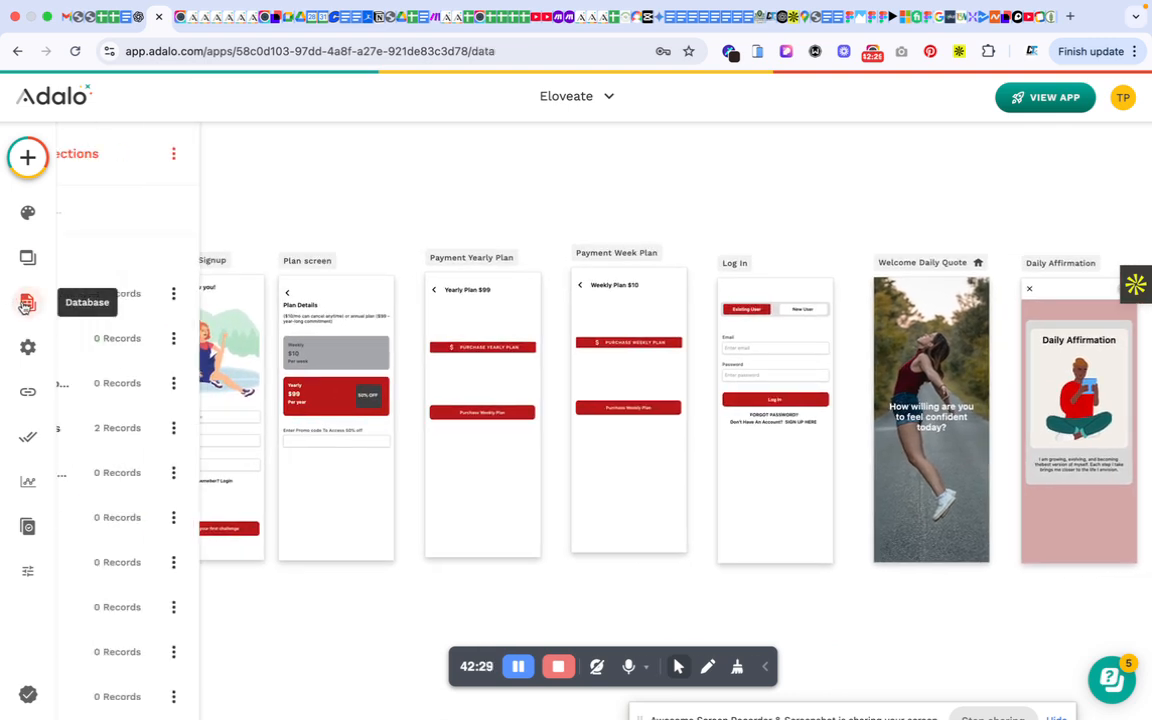
scroll(198, 410, "down", 2)
scroll(198, 406, "up", 2)
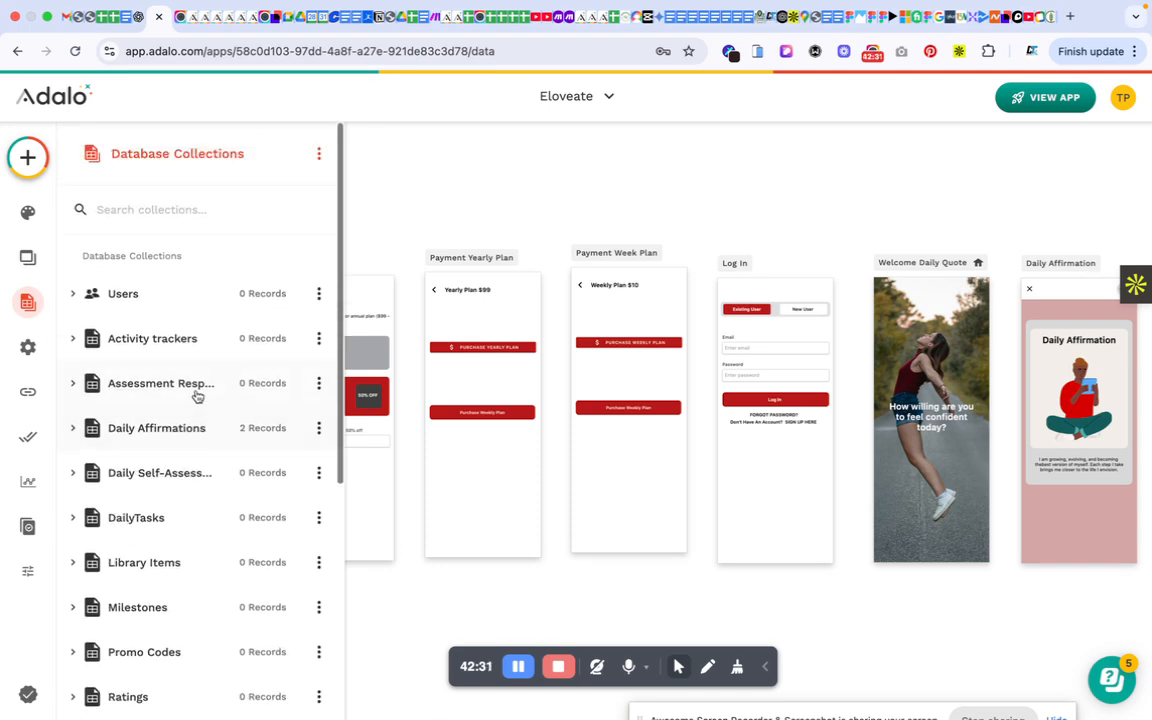
scroll(225, 410, "down", 5)
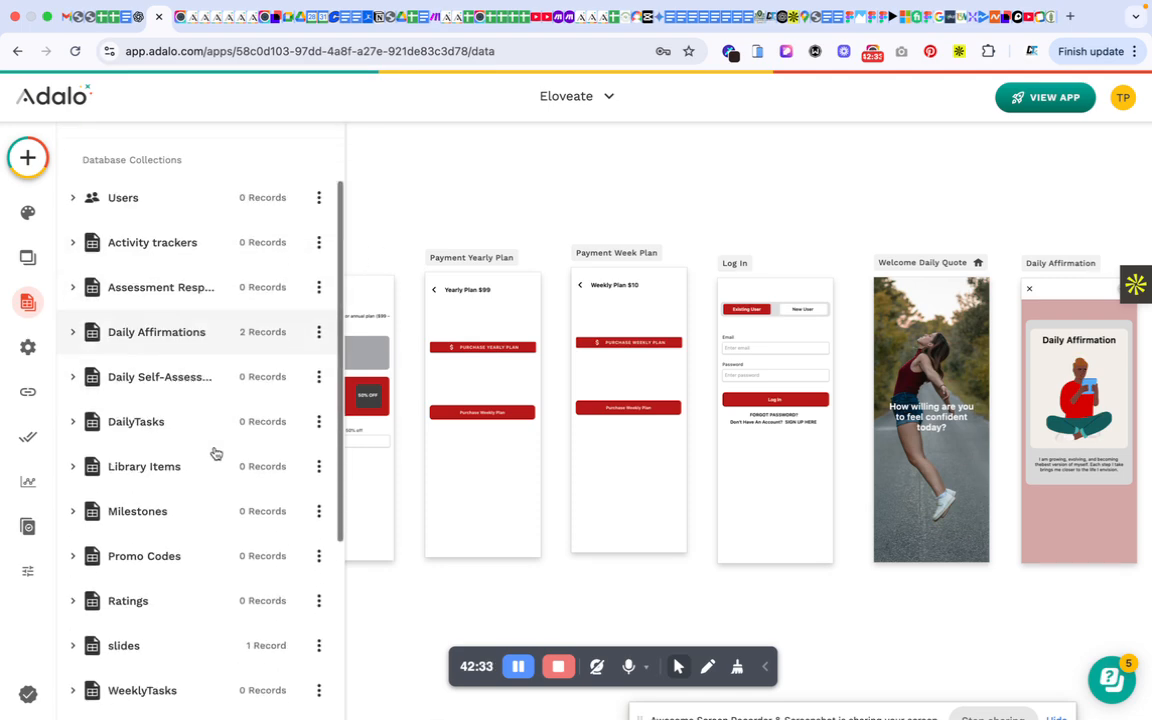
Close the database view and look along the Eloveate canvas from the payment plan screens to Inspire
scroll(275, 337, "up", 5)
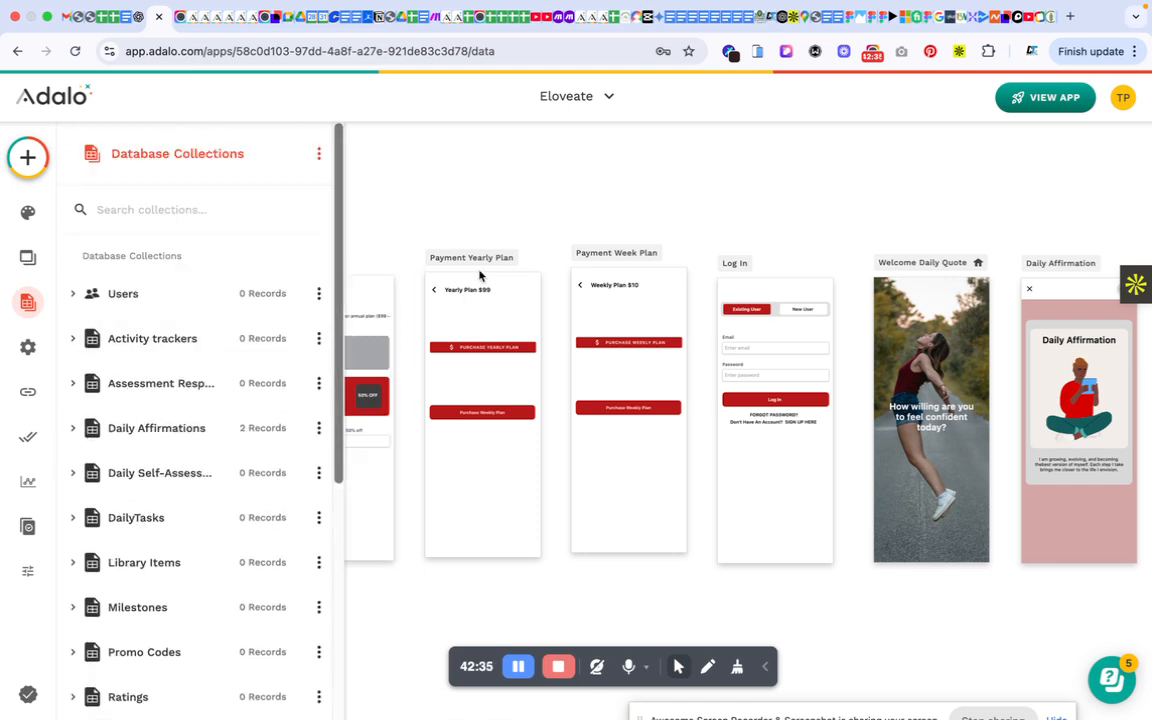
scroll(489, 275, "up", 1)
left_click(543, 248)
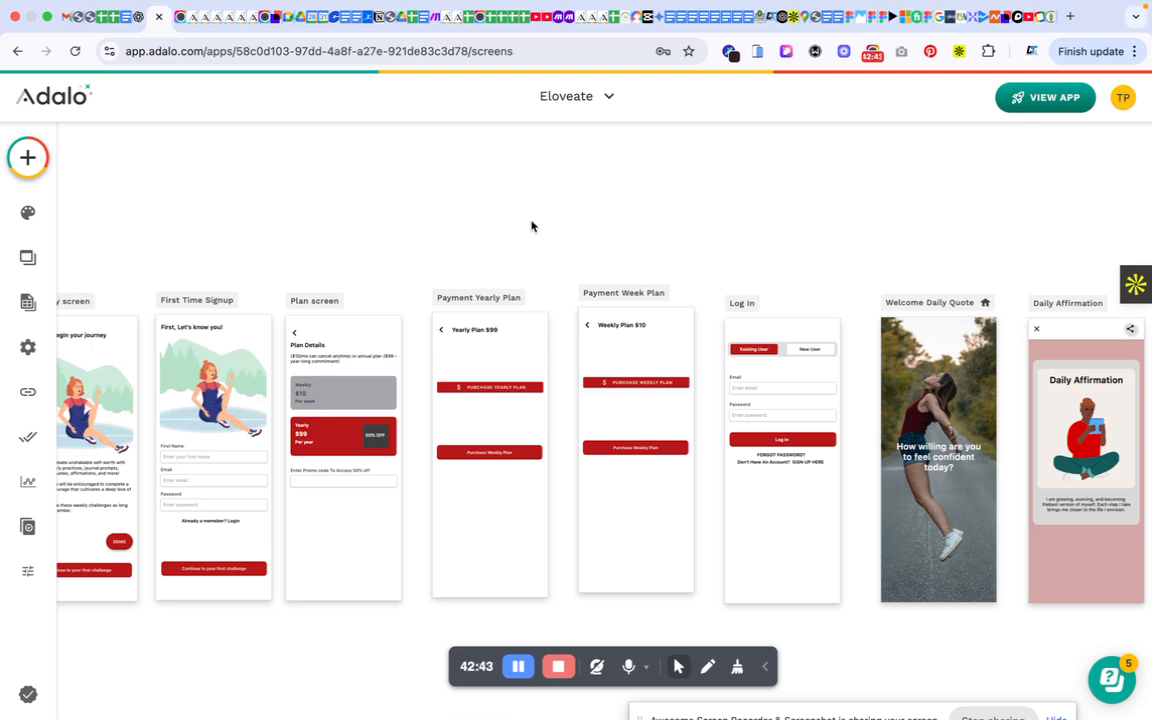
scroll(536, 237, "right", 15)
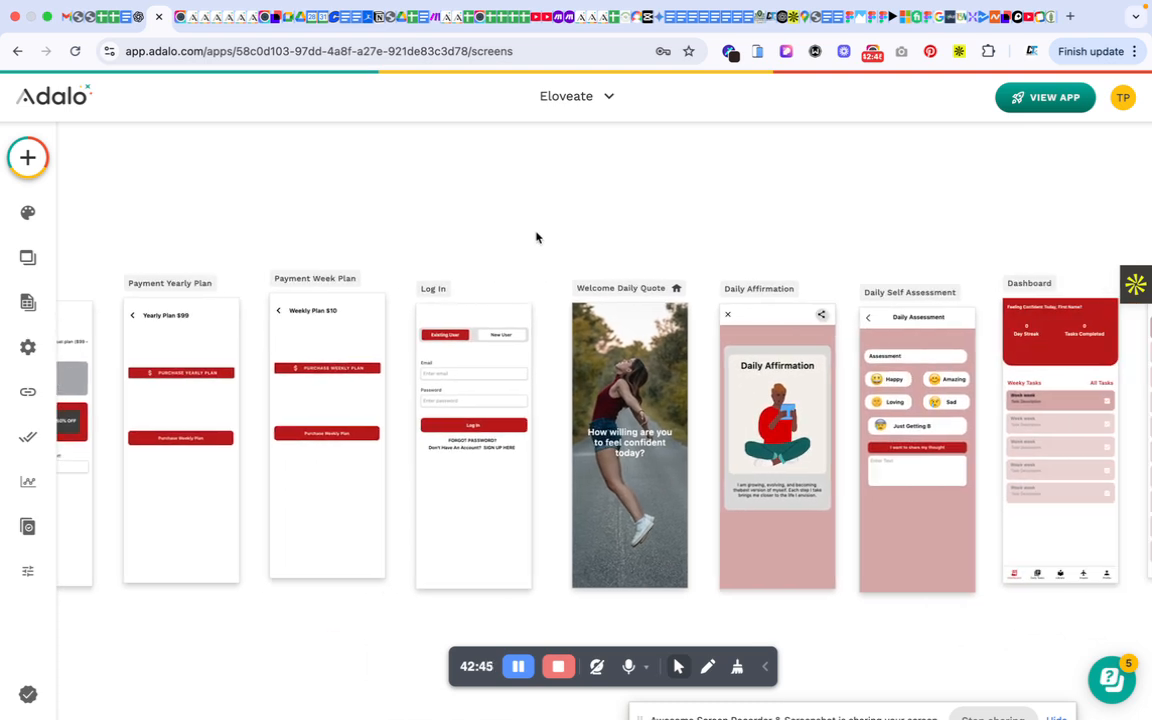
scroll(537, 234, "right", 2)
scroll(537, 234, "left", 5)
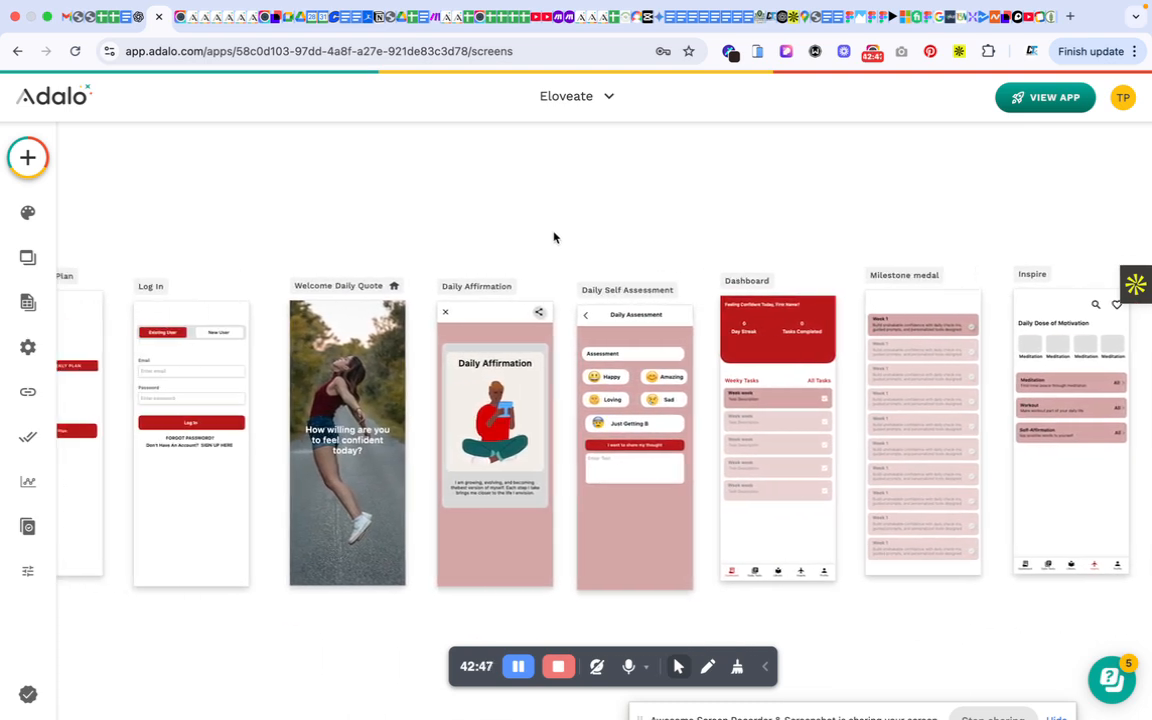
left_click_drag(483, 655, 349, 659)
Reopen the Eloveate database collections, look through the list down to WeeklyTasks, and close it again
left_click(24, 301)
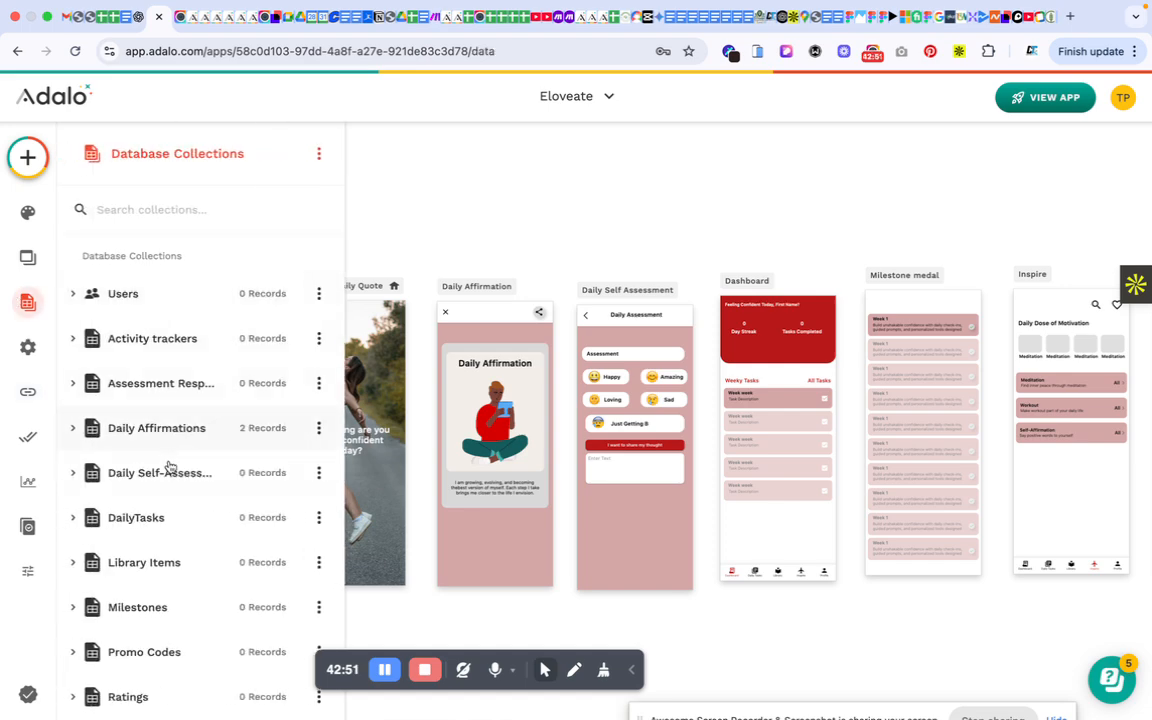
scroll(167, 466, "down", 5)
scroll(206, 352, "up", 2)
scroll(206, 352, "up", 1)
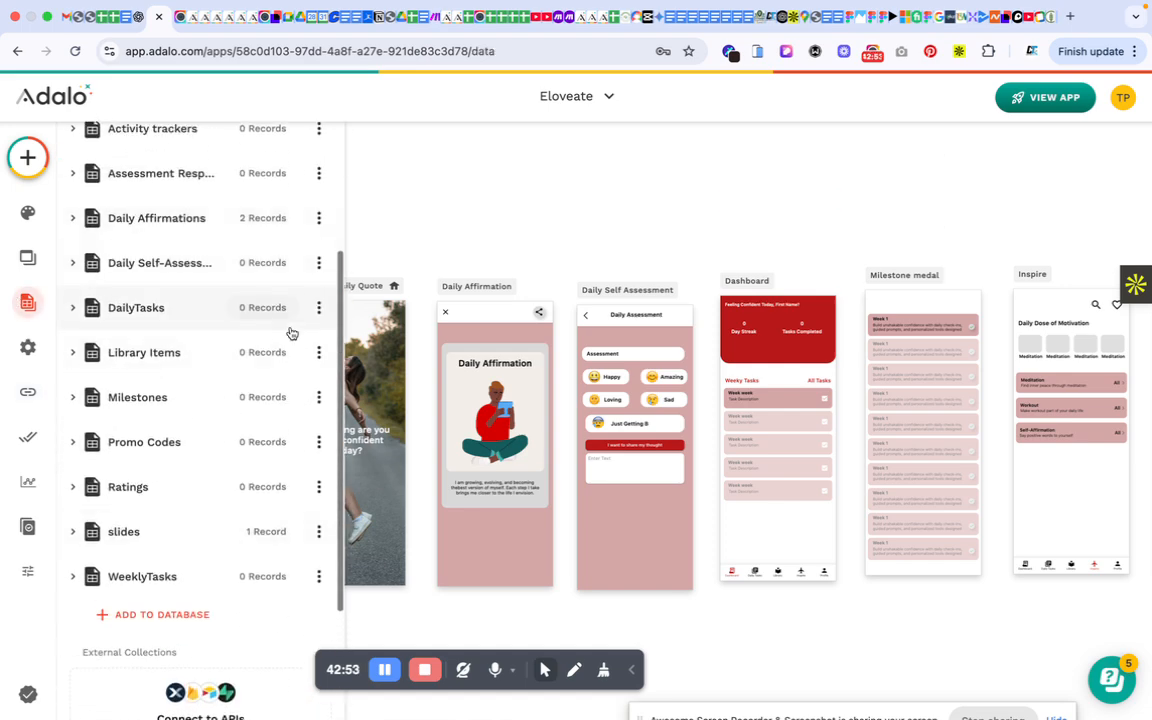
left_click(540, 205)
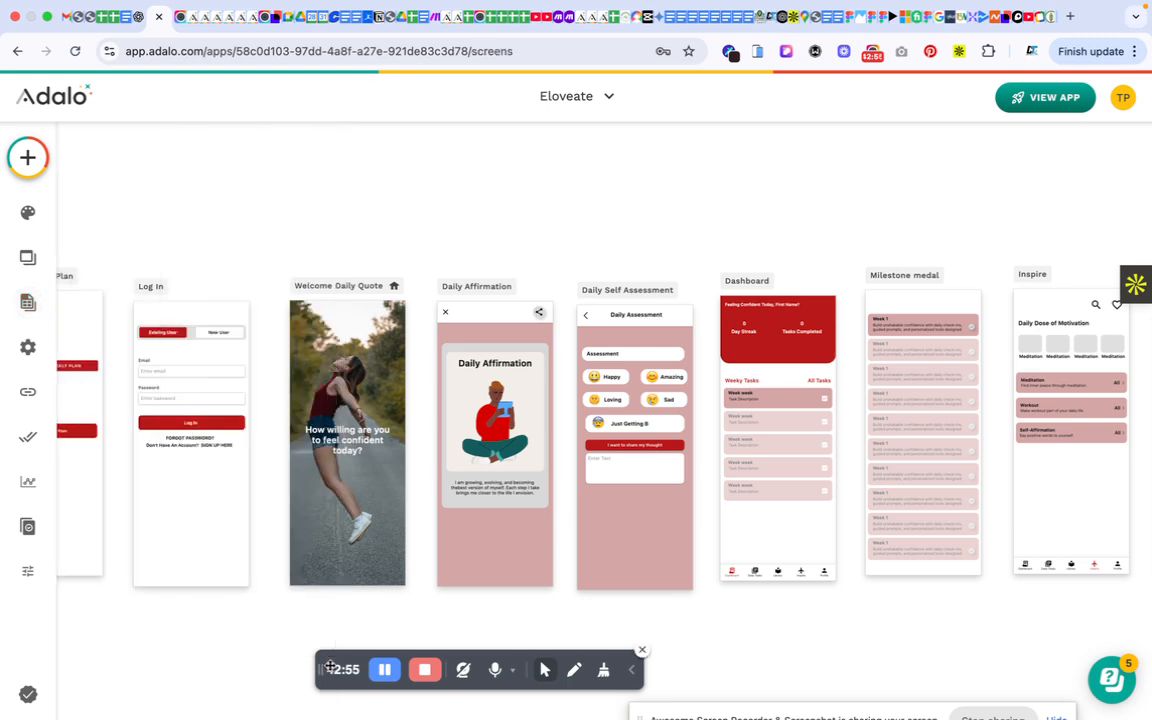
left_click_drag(346, 658, 283, 658)
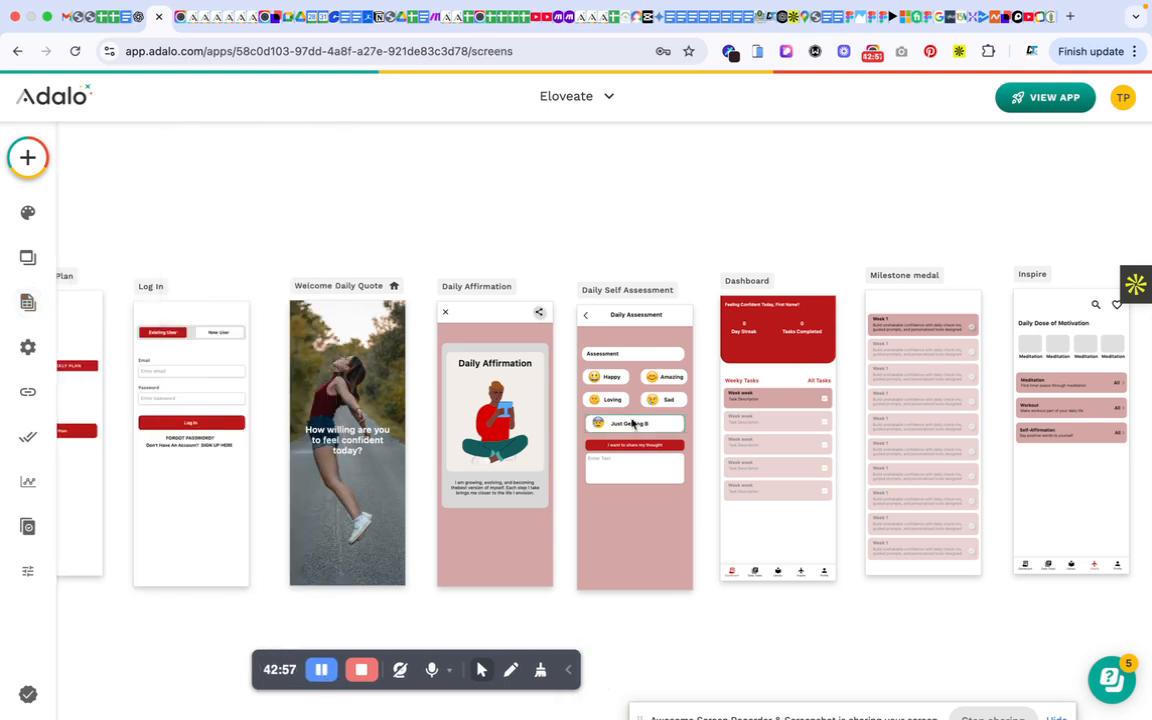
Switch to the team that owns the Learnify app, and review the Database Setup and Actions outline in the Google Docs class document
left_click(1124, 98)
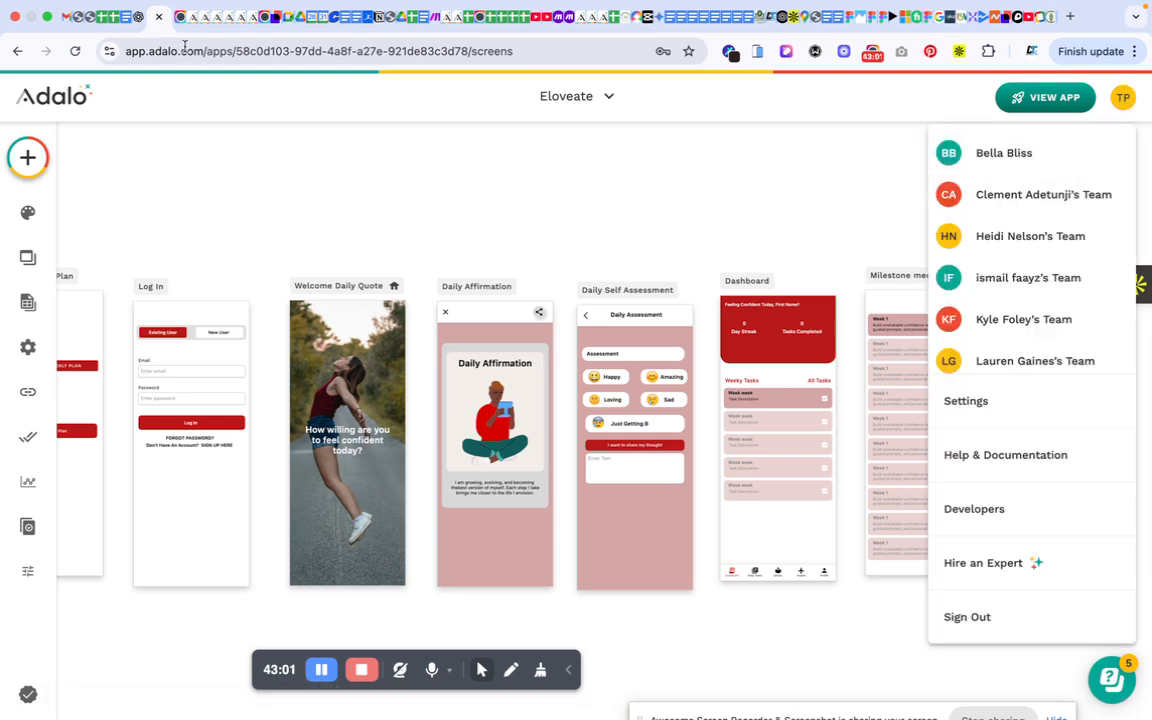
left_click(131, 17)
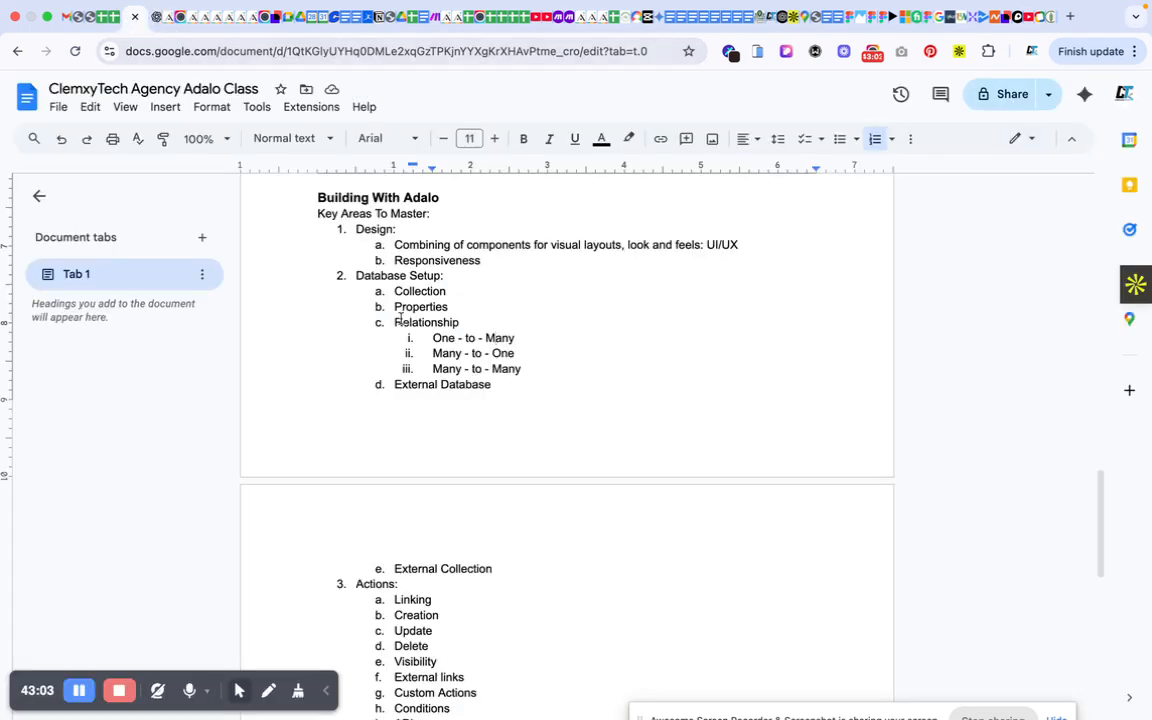
scroll(391, 357, "down", 4)
scroll(391, 357, "up", 4)
scroll(427, 350, "down", 4)
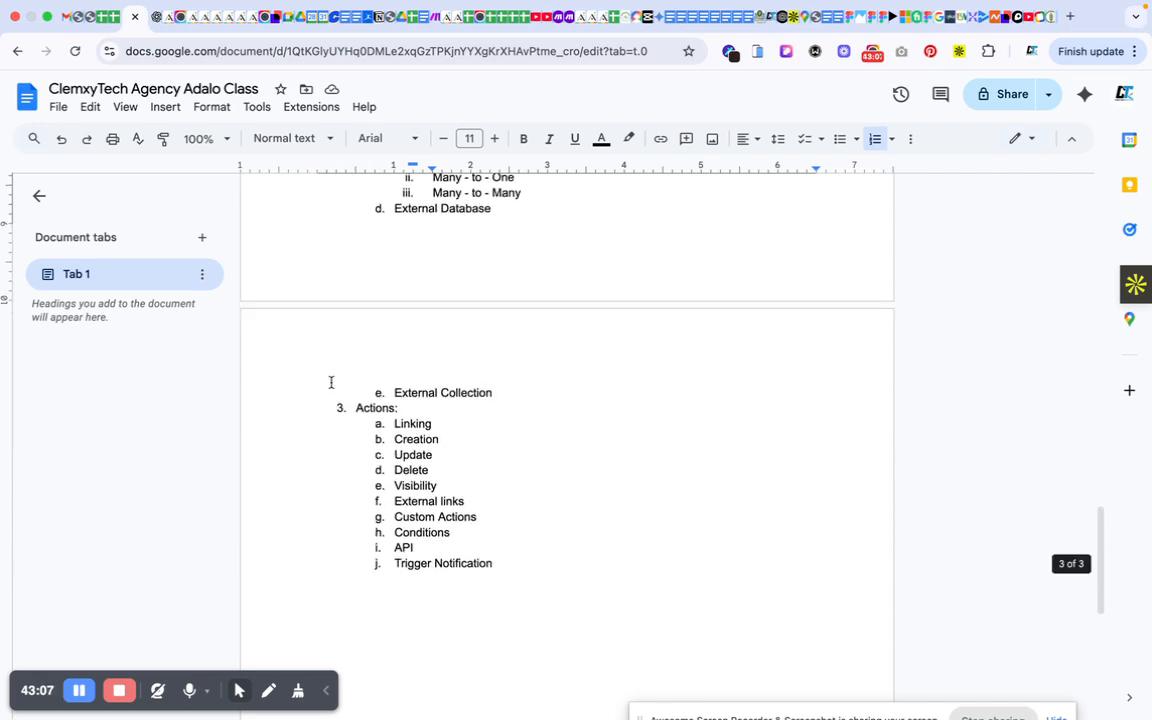
Return to Learnify in Adalo, look inside its Users and Products collections, and close the database view
left_click(153, 18)
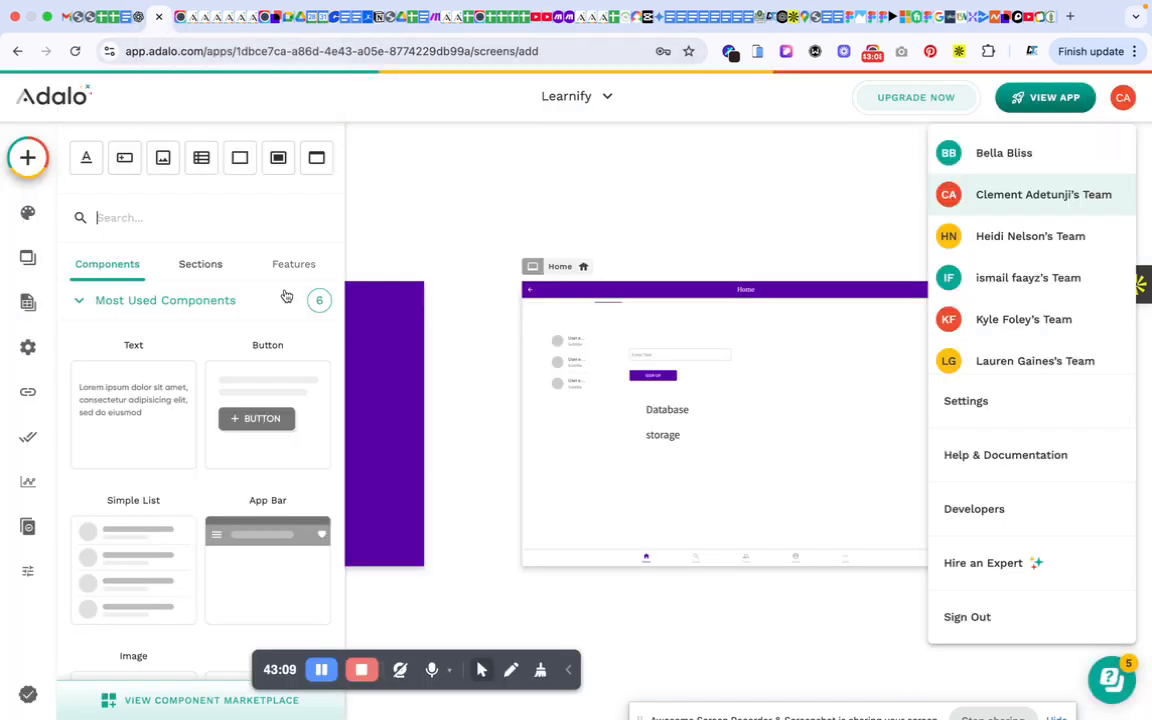
left_click(28, 302)
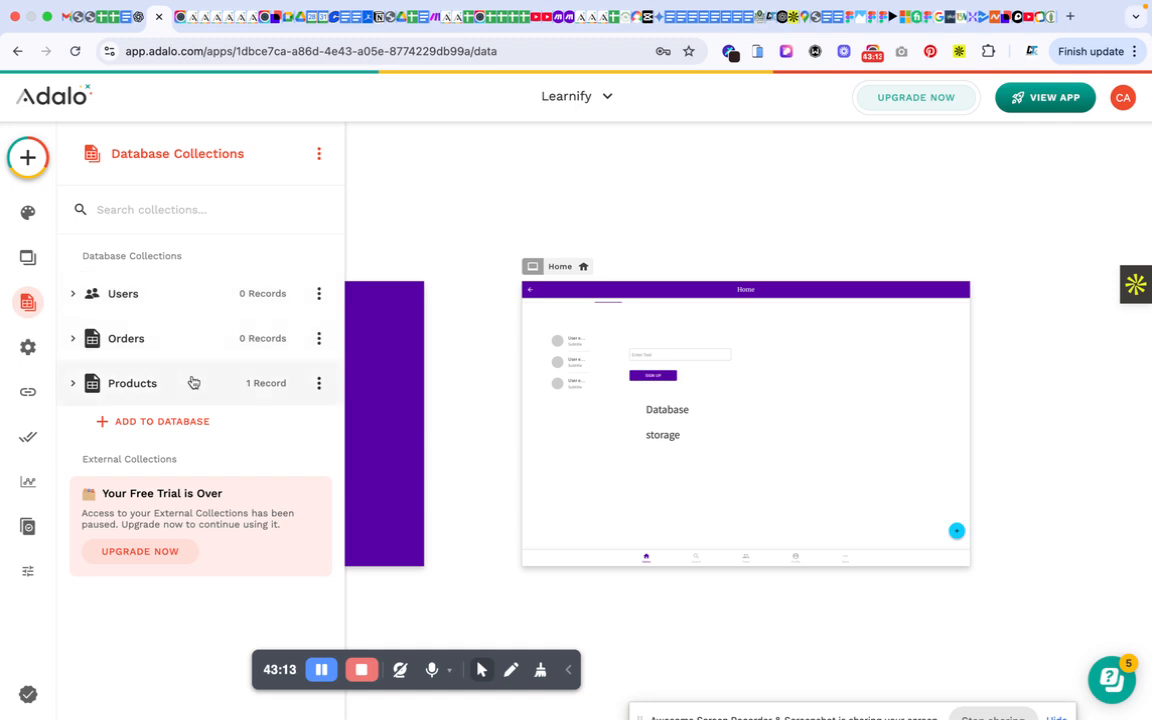
left_click(163, 300)
left_click(162, 302)
left_click(172, 385)
left_click(197, 383)
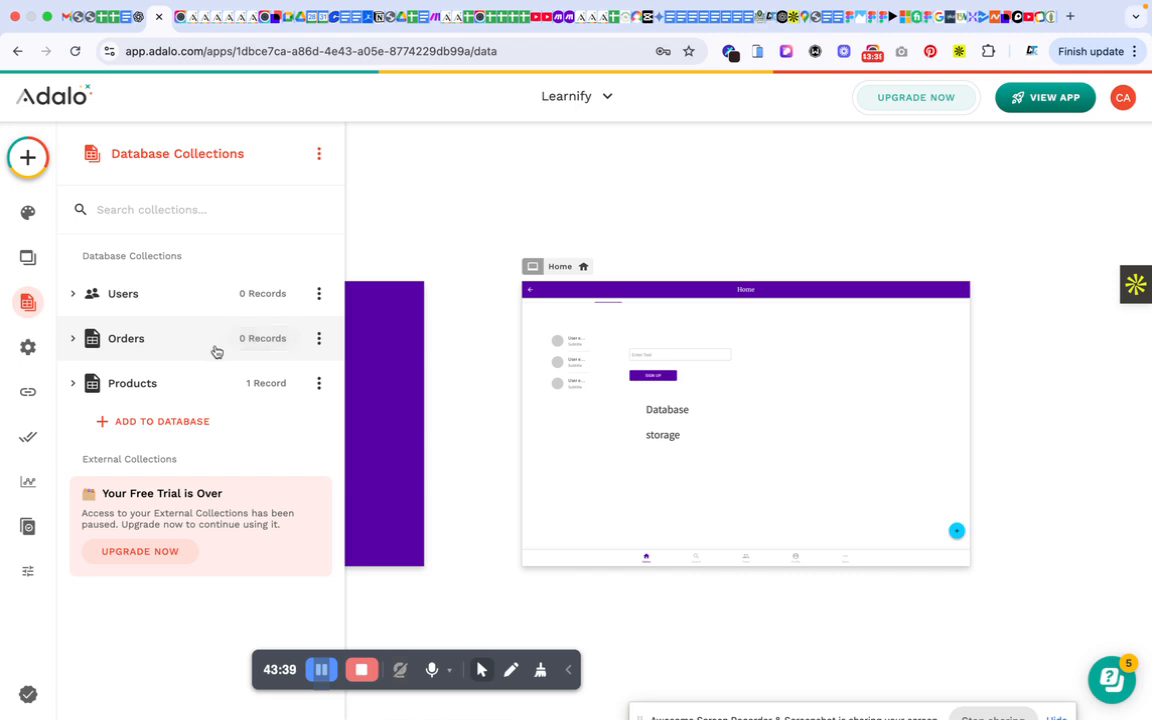
left_click(422, 594)
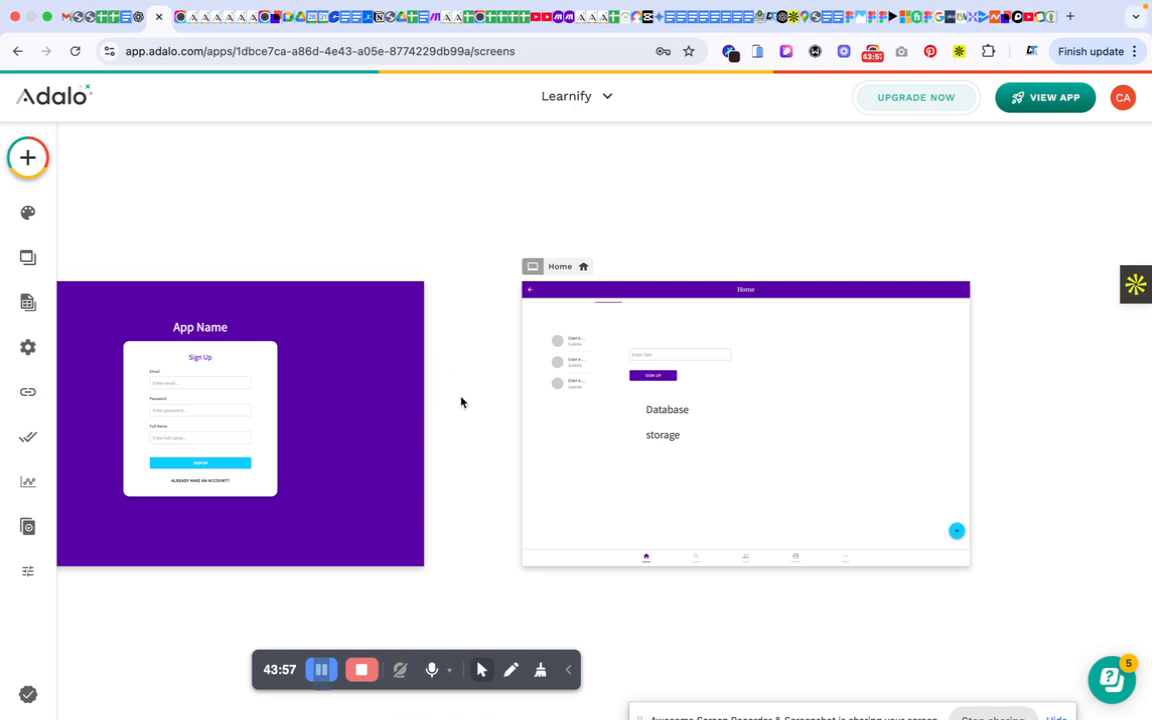
scroll(460, 400, "down", 3)
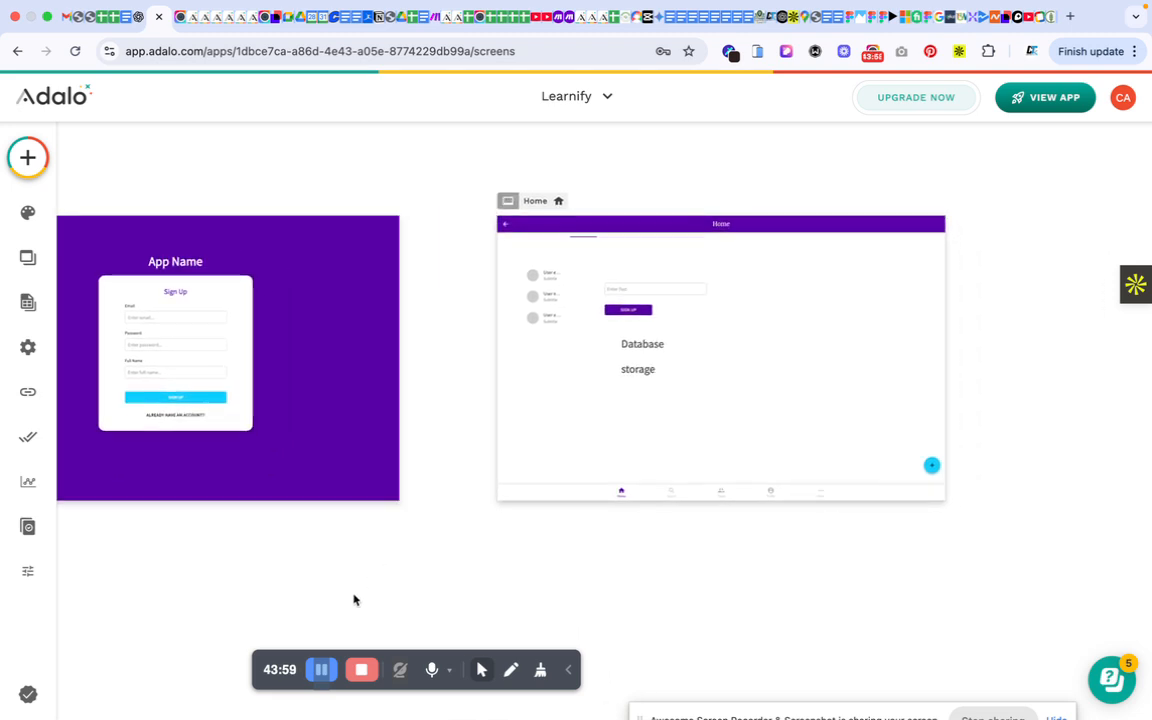